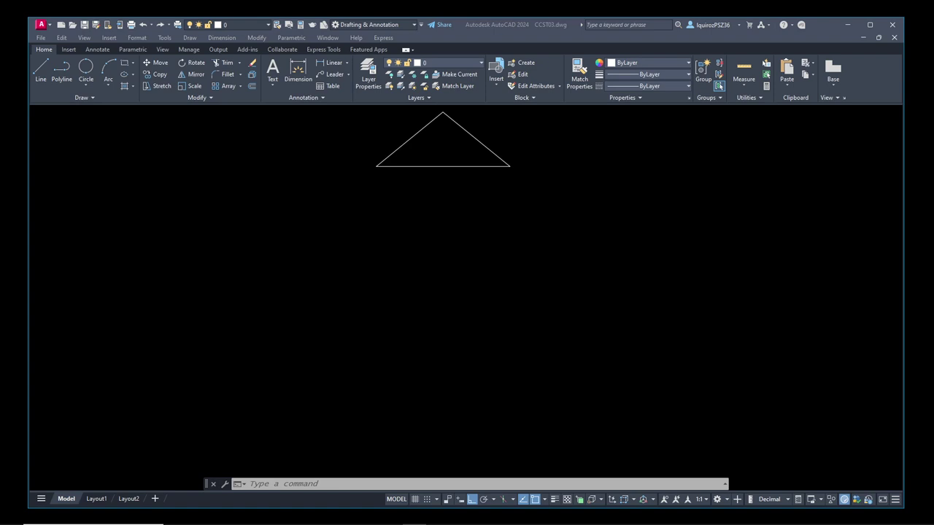
- Draw a closed rectangular polyline on the left of the drawing with PLINE
{"action": "left_click", "coordinate": [261, 241]}
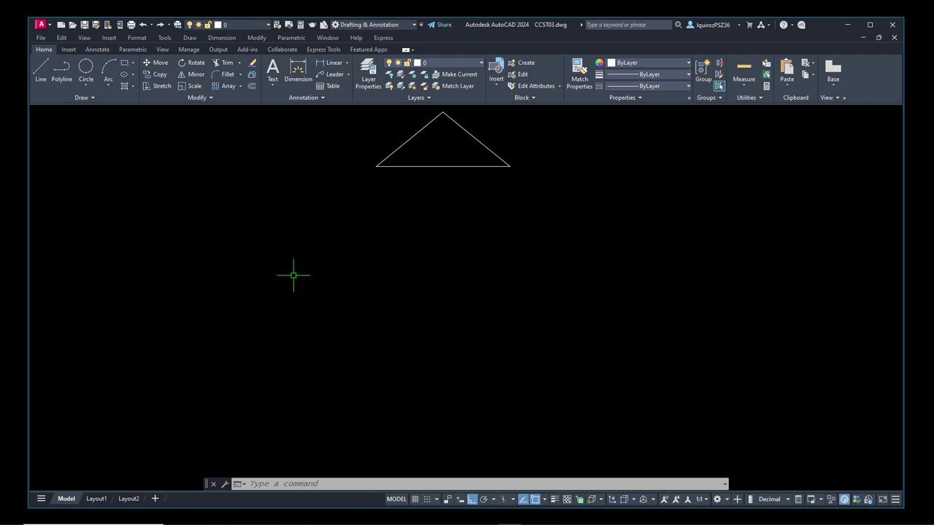
{"action": "type", "text": "pl"}
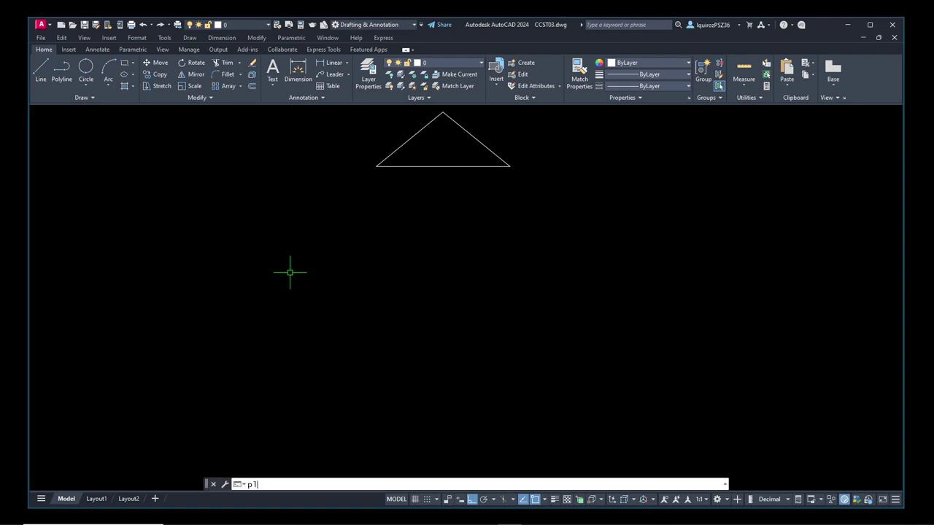
{"action": "key", "text": "Return"}
{"action": "left_click", "coordinate": [154, 237]}
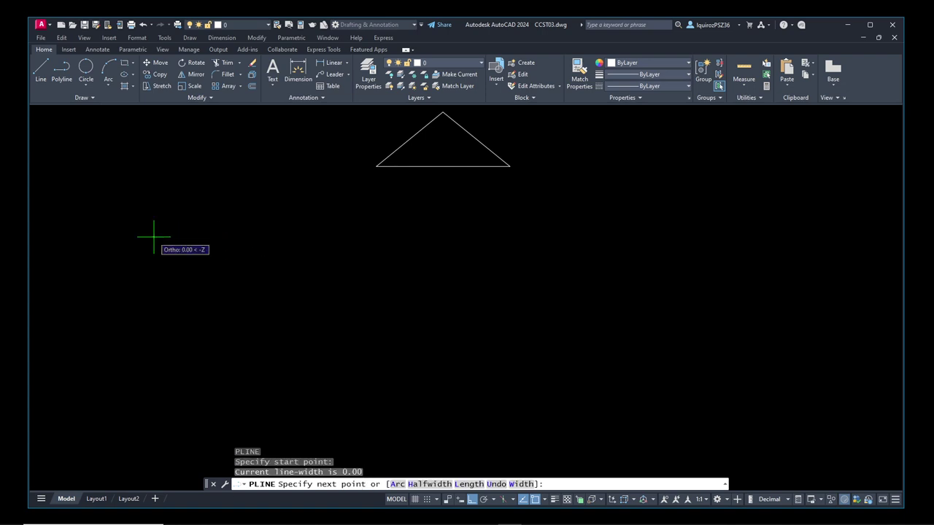
{"action": "left_click", "coordinate": [340, 237]}
{"action": "left_click", "coordinate": [337, 290]}
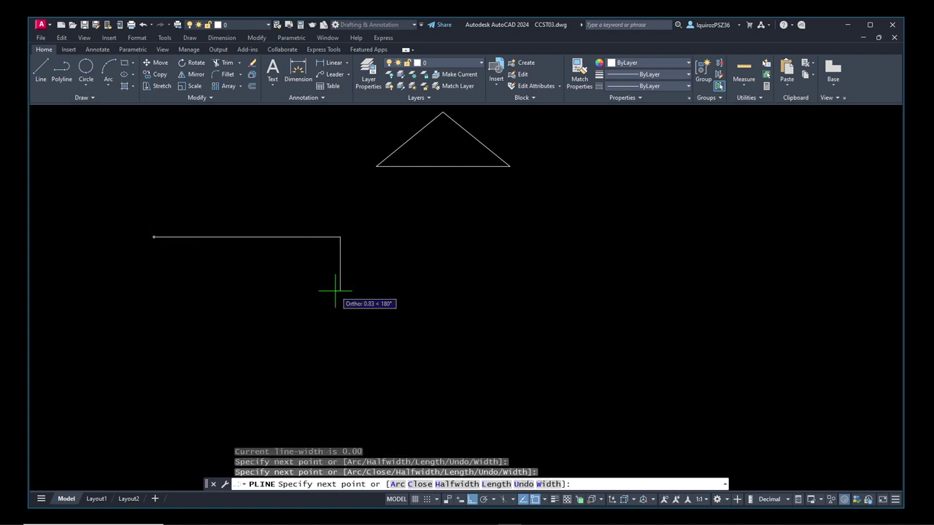
{"action": "left_click", "coordinate": [153, 250]}
{"action": "left_click", "coordinate": [154, 237]}
{"action": "right_click", "coordinate": [154, 237]}
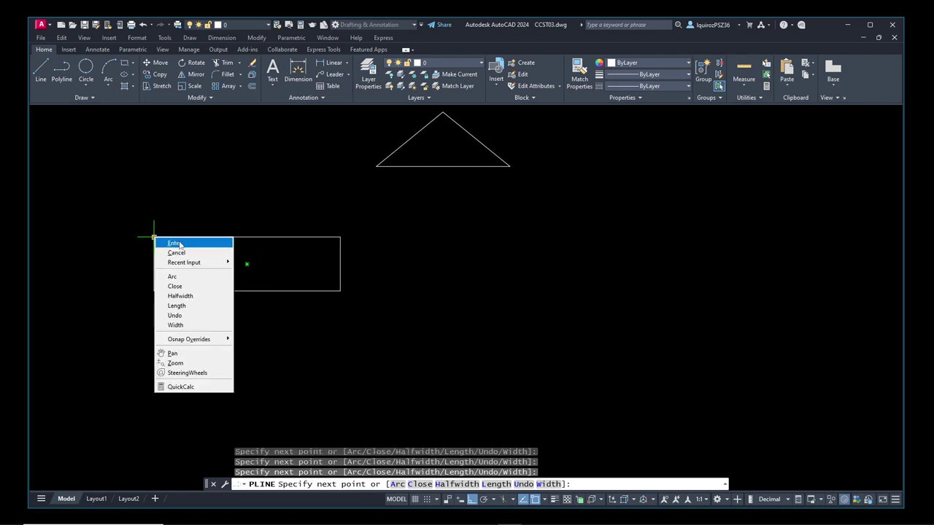
{"action": "left_click", "coordinate": [177, 242]}
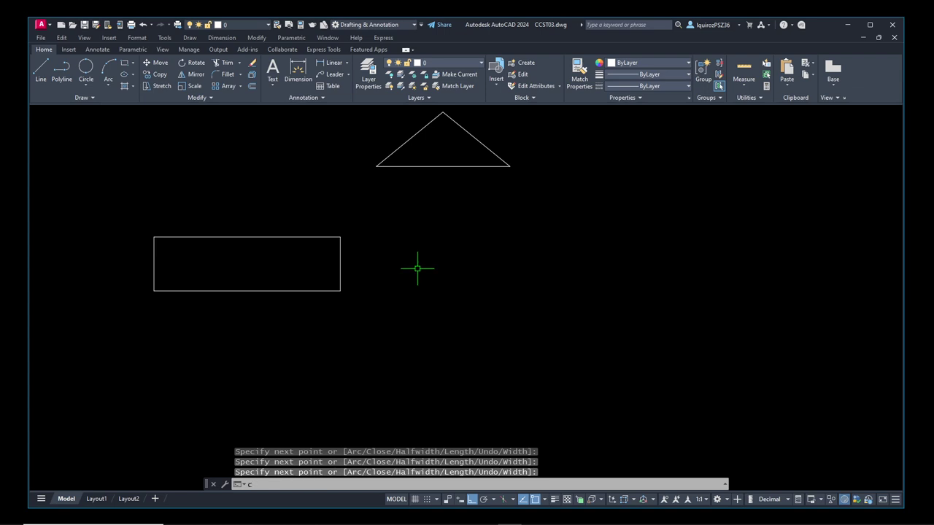
- Draw a circle to the upper right by picking its centre and radius
{"action": "type", "text": "c"}
{"action": "key", "text": "Return"}
{"action": "left_click", "coordinate": [629, 211]}
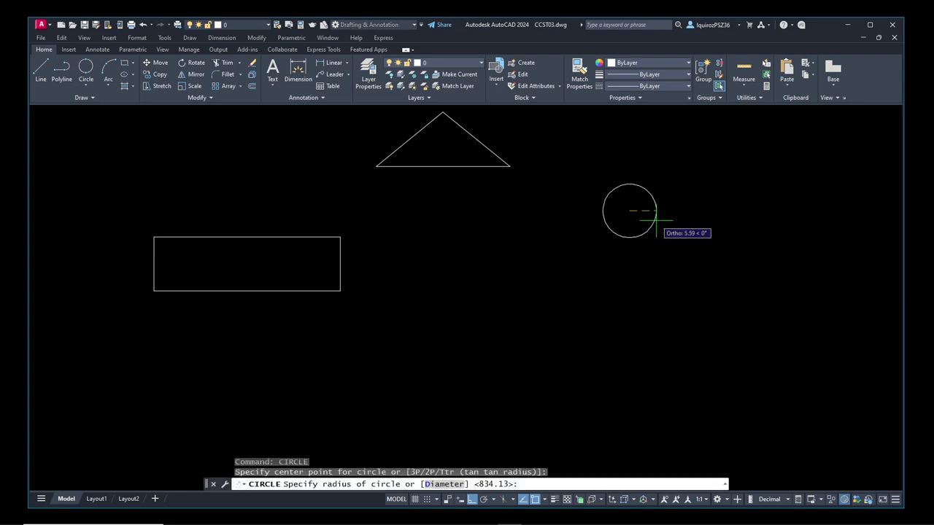
{"action": "left_click", "coordinate": [658, 220]}
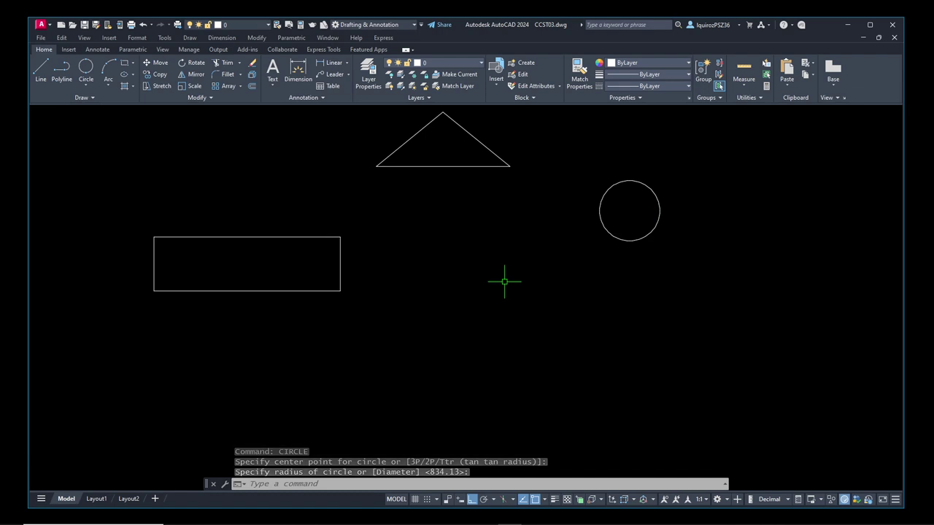
- Draw a horizontal line below the centre of the drawing
{"action": "type", "text": "l"}
{"action": "key", "text": "Return"}
{"action": "left_click", "coordinate": [405, 336]}
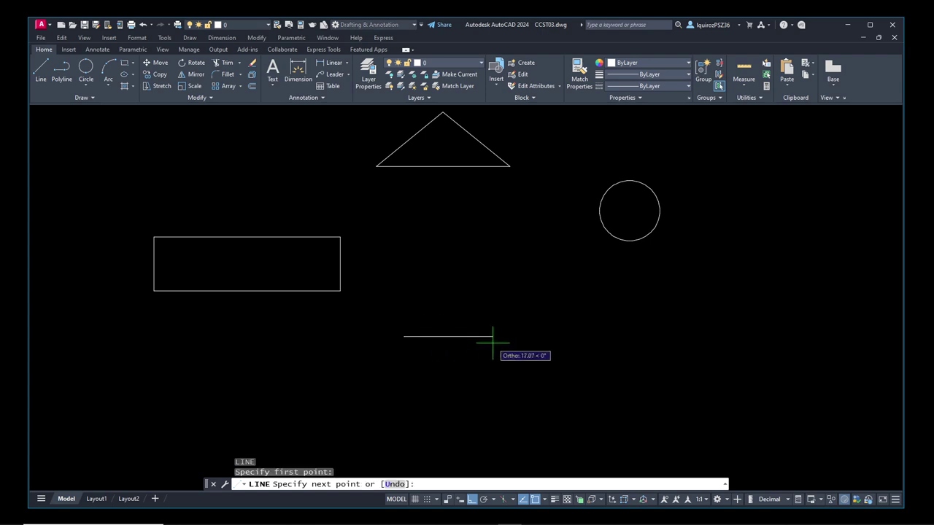
{"action": "left_click", "coordinate": [507, 336]}
{"action": "right_click", "coordinate": [508, 343]}
{"action": "left_click", "coordinate": [528, 350]}
- Copy the horizontal line into a stack, with copies placed above and below it
{"action": "type", "text": "c"}
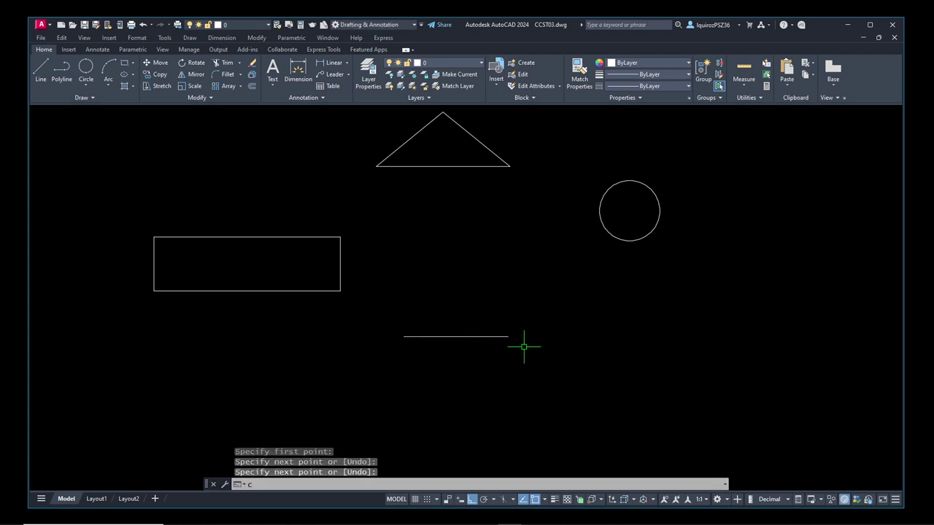
{"action": "type", "text": "o"}
{"action": "key", "text": "Return"}
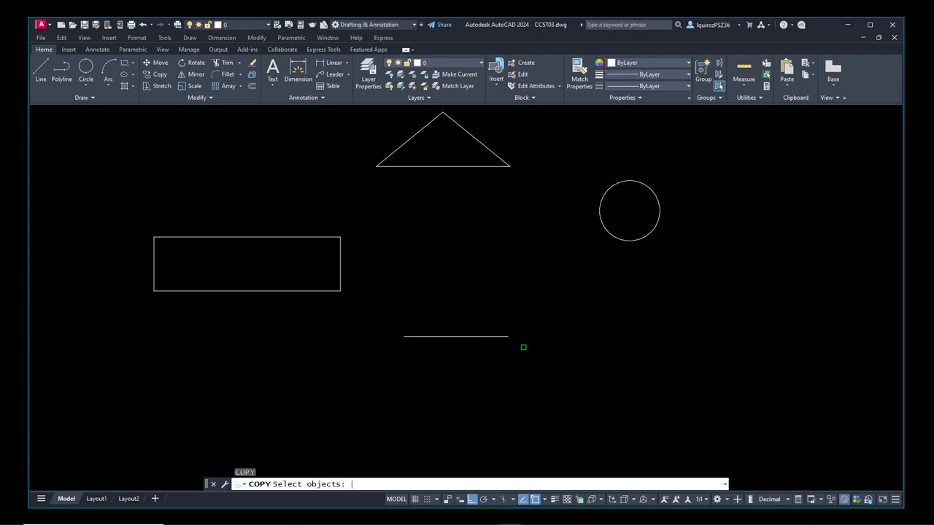
{"action": "left_click", "coordinate": [486, 336]}
{"action": "key", "text": "Return"}
{"action": "left_click", "coordinate": [552, 312]}
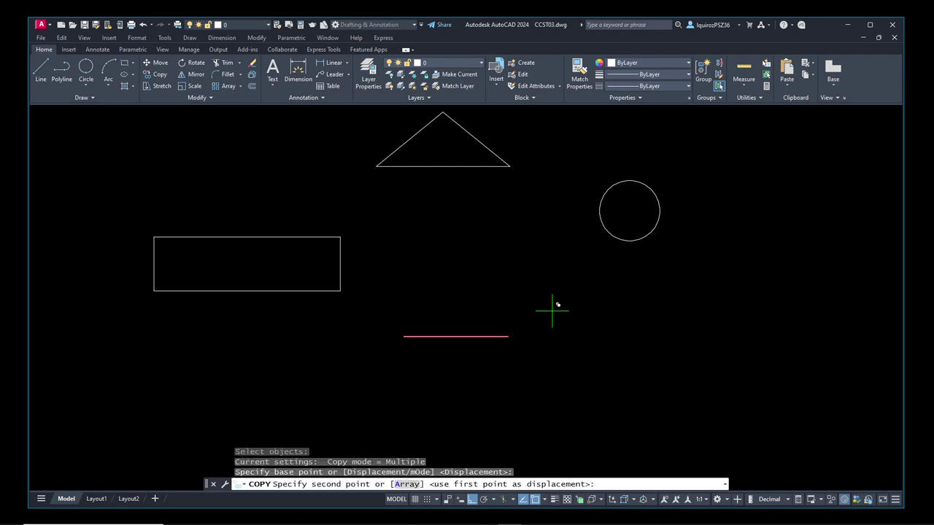
{"action": "left_click", "coordinate": [551, 335]}
{"action": "left_click", "coordinate": [550, 361]}
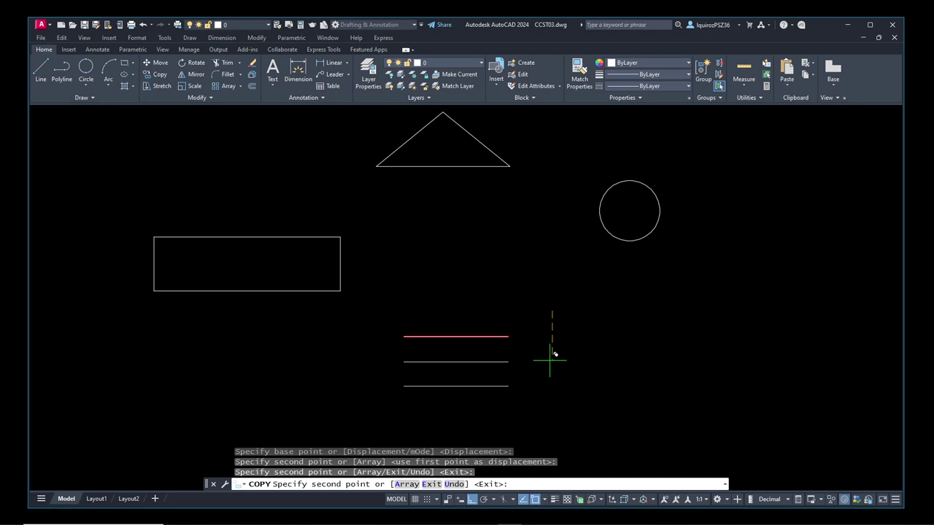
{"action": "left_click", "coordinate": [551, 290]}
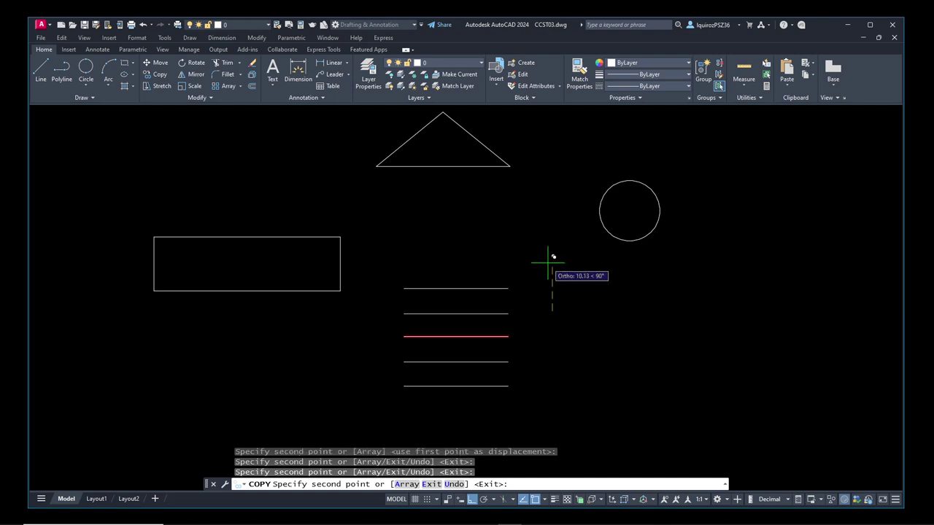
{"action": "left_click", "coordinate": [551, 261]}
{"action": "right_click", "coordinate": [550, 261]}
{"action": "left_click", "coordinate": [565, 266]}
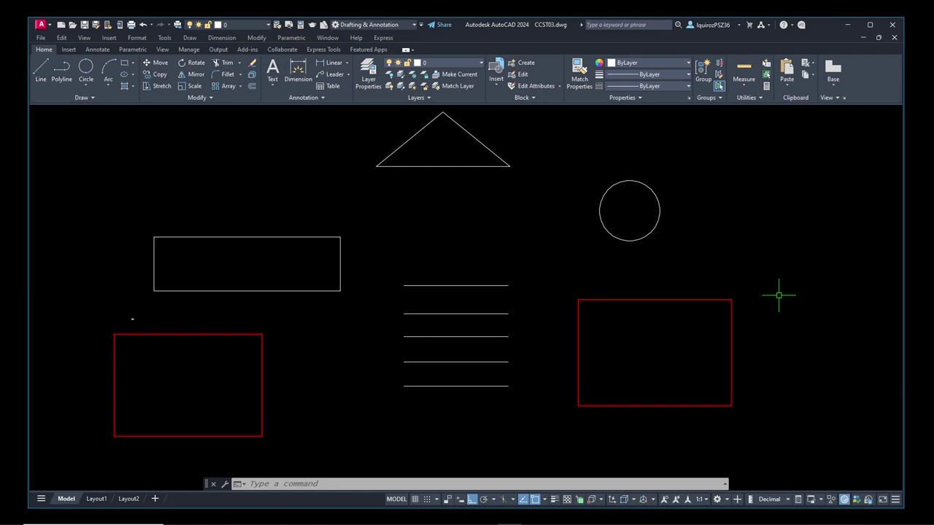
{"action": "mouse_move", "coordinate": [131, 319]}
{"action": "left_mouse_down"}
{"action": "mouse_move", "coordinate": [184, 326]}
{"action": "mouse_move", "coordinate": [176, 338]}
{"action": "left_mouse_up"}
{"action": "mouse_move", "coordinate": [730, 285]}
{"action": "left_mouse_down"}
{"action": "mouse_move", "coordinate": [641, 311]}
{"action": "mouse_move", "coordinate": [650, 317]}
{"action": "left_mouse_up"}
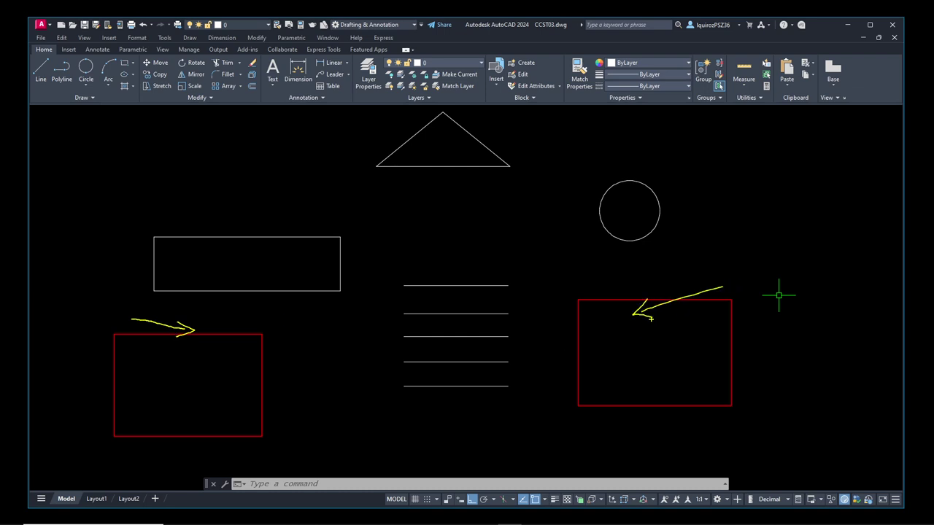
{"action": "left_click_drag", "start_coordinate": [243, 314], "coordinate": [126, 454]}
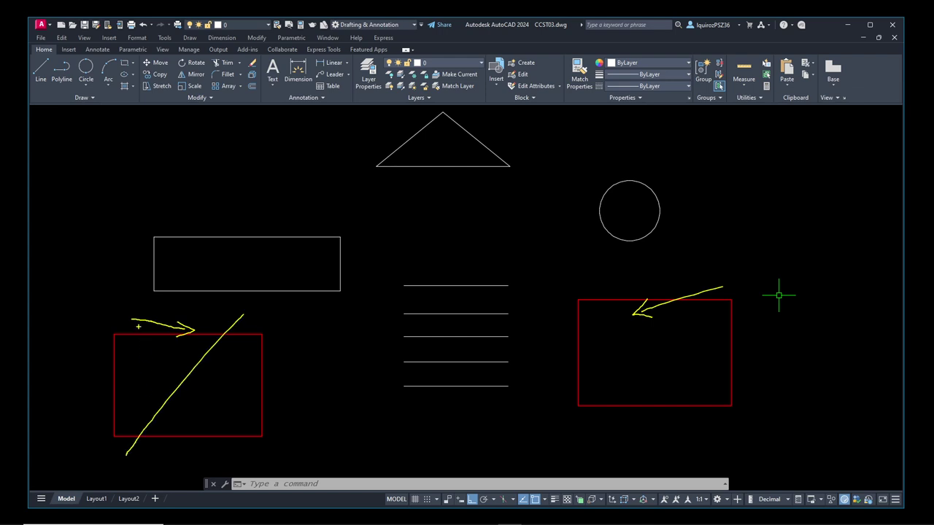
{"action": "left_click_drag", "start_coordinate": [122, 297], "coordinate": [279, 459]}
{"action": "mouse_move", "coordinate": [664, 363]}
{"action": "left_mouse_down"}
{"action": "mouse_move", "coordinate": [664, 374]}
{"action": "mouse_move", "coordinate": [702, 346]}
{"action": "left_mouse_up"}
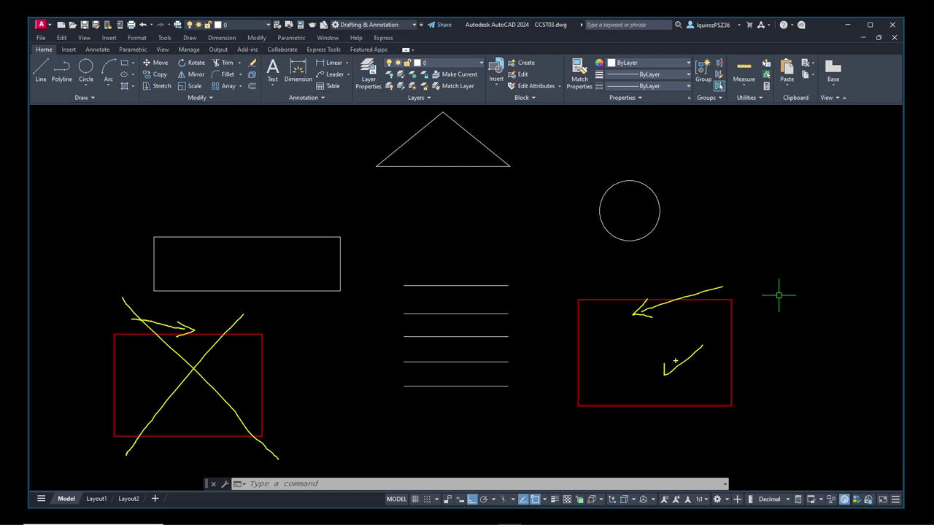
{"action": "key", "text": "Escape"}
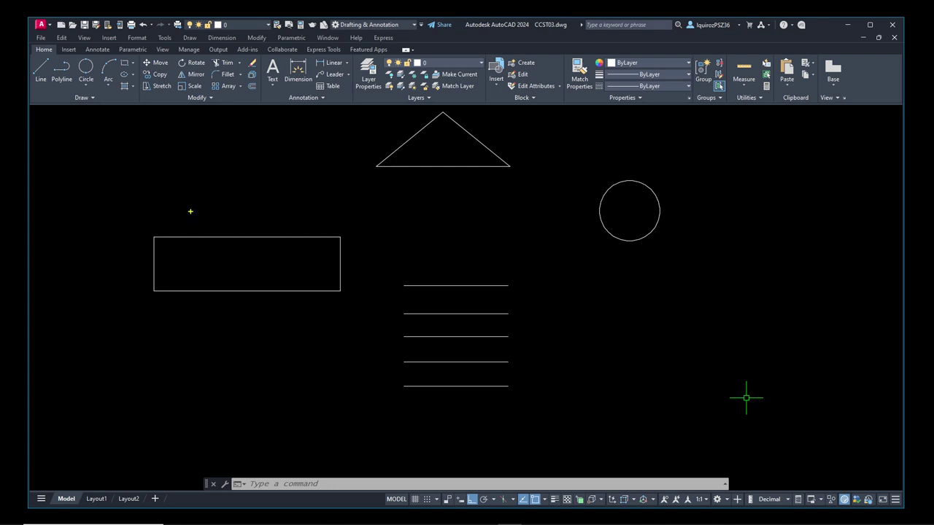
{"action": "left_click", "coordinate": [190, 209]}
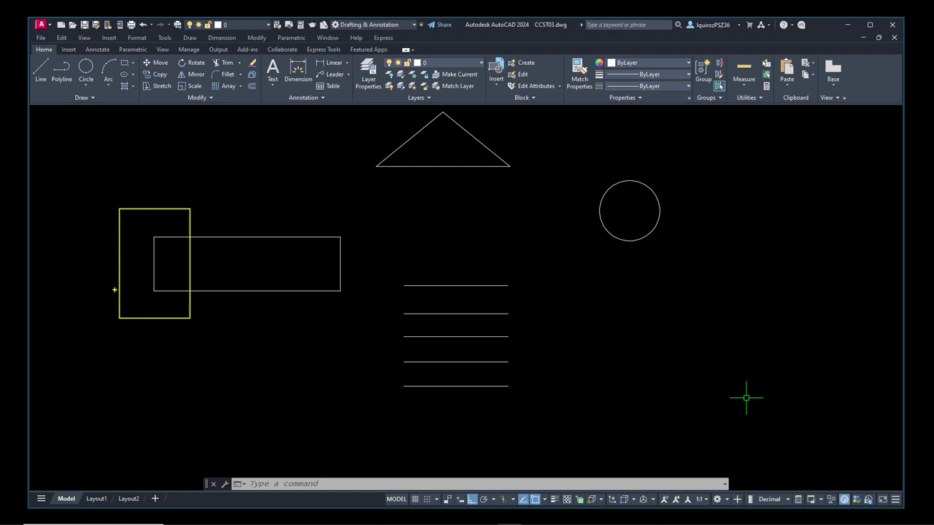
{"action": "mouse_move", "coordinate": [115, 282]}
{"action": "left_mouse_down"}
{"action": "mouse_move", "coordinate": [63, 287]}
{"action": "mouse_move", "coordinate": [71, 294]}
{"action": "left_mouse_up"}
{"action": "left_click_drag", "start_coordinate": [382, 199], "coordinate": [307, 324]}
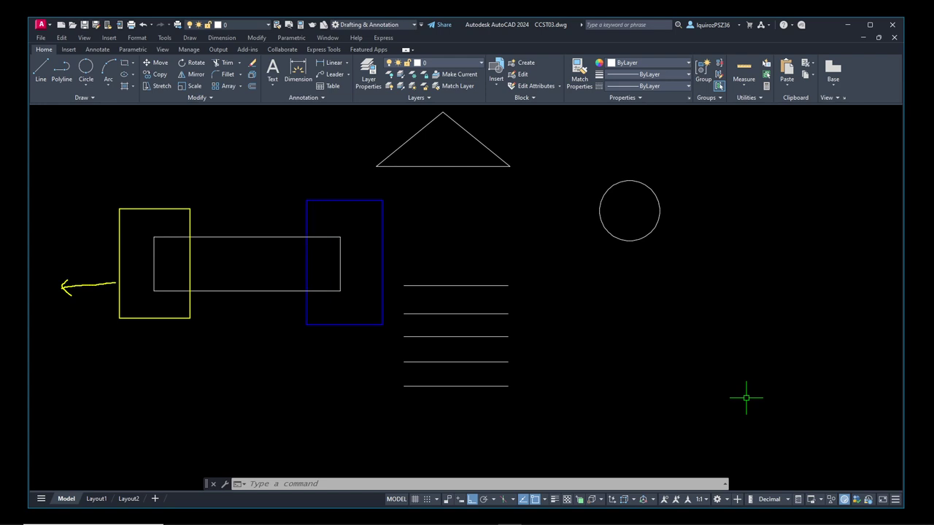
{"action": "mouse_move", "coordinate": [348, 254]}
{"action": "left_mouse_down"}
{"action": "mouse_move", "coordinate": [419, 247]}
{"action": "mouse_move", "coordinate": [406, 265]}
{"action": "left_mouse_up"}
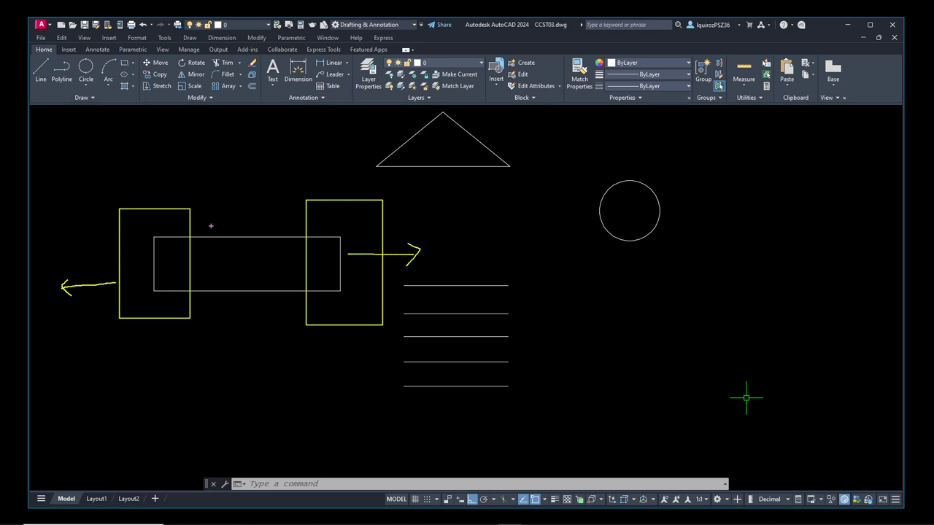
{"action": "mouse_move", "coordinate": [211, 223]}
{"action": "left_mouse_down"}
{"action": "mouse_move", "coordinate": [174, 303]}
{"action": "mouse_move", "coordinate": [134, 299]}
{"action": "left_mouse_up"}
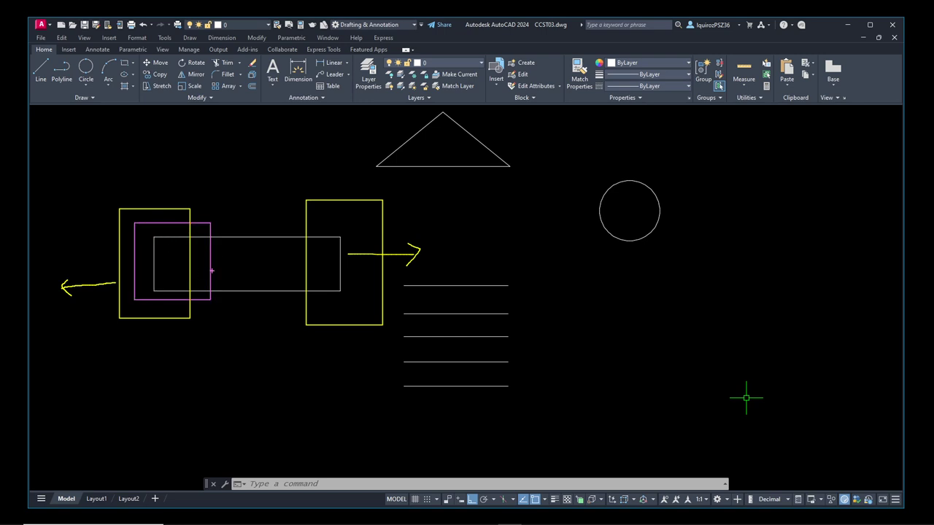
{"action": "left_click_drag", "start_coordinate": [213, 264], "coordinate": [252, 264]}
{"action": "left_click_drag", "start_coordinate": [355, 220], "coordinate": [318, 302]}
{"action": "left_click_drag", "start_coordinate": [314, 267], "coordinate": [279, 267]}
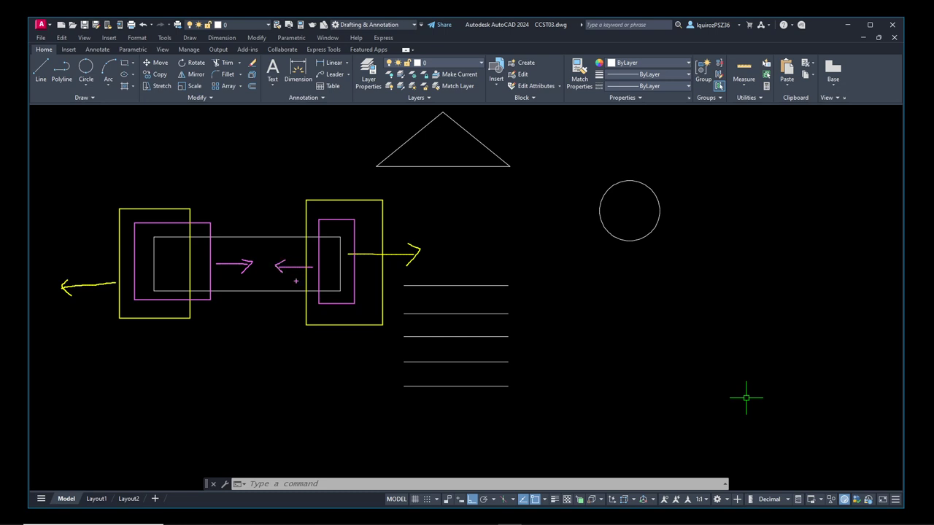
{"action": "key", "text": "Escape"}
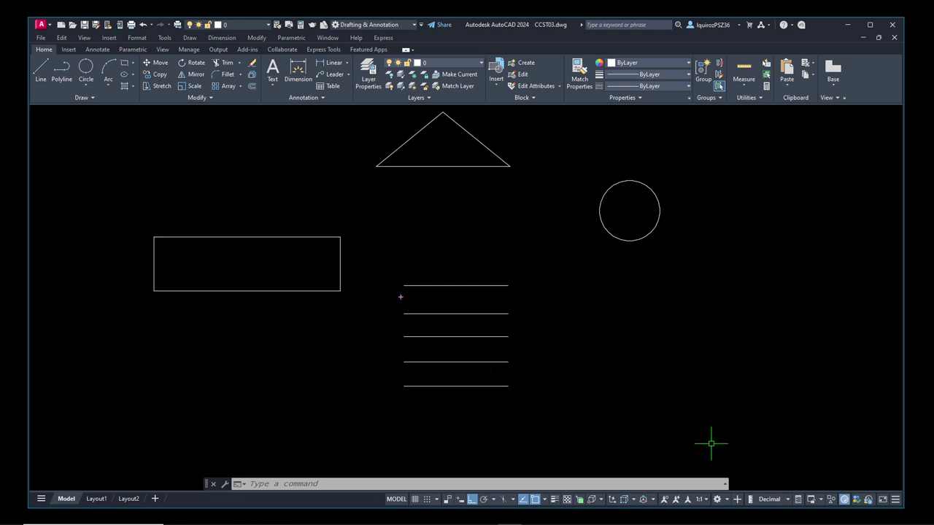
{"action": "left_click", "coordinate": [366, 269]}
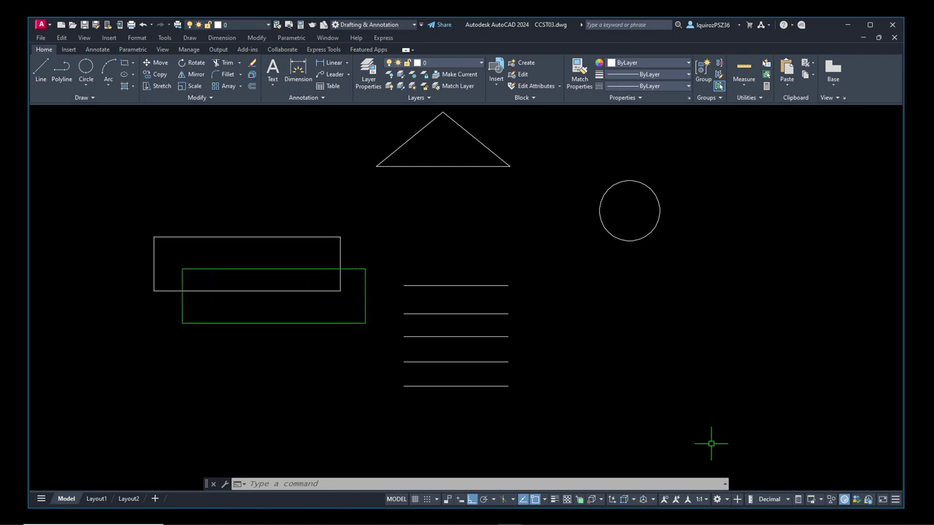
{"action": "left_click_drag", "start_coordinate": [145, 323], "coordinate": [127, 327]}
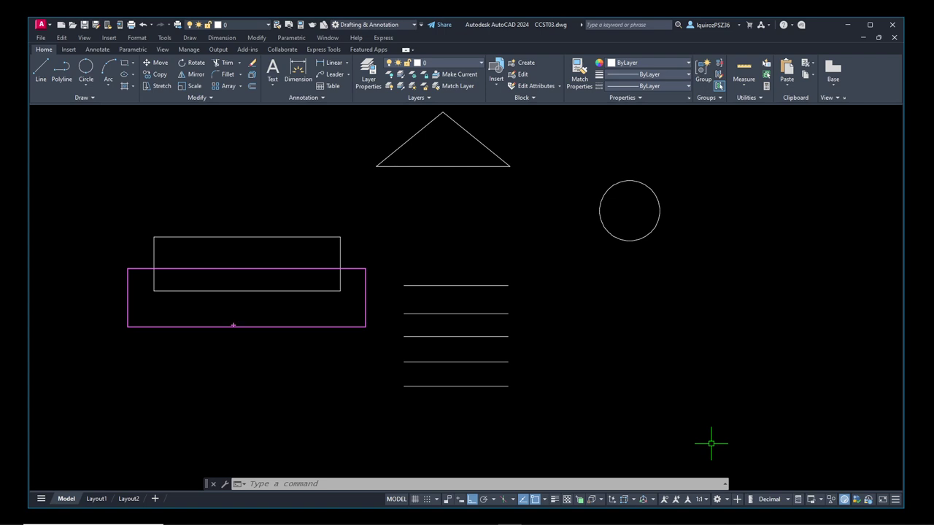
{"action": "mouse_move", "coordinate": [108, 283]}
{"action": "left_mouse_down"}
{"action": "mouse_move", "coordinate": [104, 243]}
{"action": "mouse_move", "coordinate": [90, 252]}
{"action": "mouse_move", "coordinate": [123, 250]}
{"action": "left_mouse_up"}
{"action": "mouse_move", "coordinate": [129, 348]}
{"action": "left_mouse_down"}
{"action": "mouse_move", "coordinate": [126, 390]}
{"action": "mouse_move", "coordinate": [115, 380]}
{"action": "mouse_move", "coordinate": [137, 386]}
{"action": "left_mouse_up"}
{"action": "mouse_move", "coordinate": [372, 203]}
{"action": "left_mouse_down"}
{"action": "mouse_move", "coordinate": [358, 224]}
{"action": "mouse_move", "coordinate": [293, 256]}
{"action": "mouse_move", "coordinate": [141, 251]}
{"action": "left_mouse_up"}
{"action": "mouse_move", "coordinate": [408, 229]}
{"action": "left_mouse_down"}
{"action": "mouse_move", "coordinate": [413, 180]}
{"action": "mouse_move", "coordinate": [400, 194]}
{"action": "mouse_move", "coordinate": [426, 188]}
{"action": "left_mouse_up"}
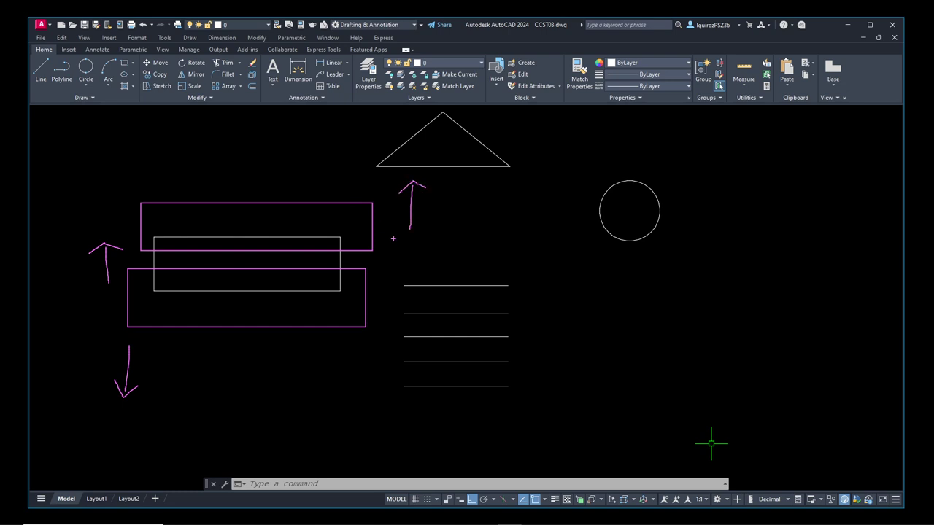
{"action": "mouse_move", "coordinate": [394, 238]}
{"action": "left_mouse_down"}
{"action": "mouse_move", "coordinate": [394, 273]}
{"action": "mouse_move", "coordinate": [399, 264]}
{"action": "left_mouse_up"}
{"action": "key", "text": "Escape"}
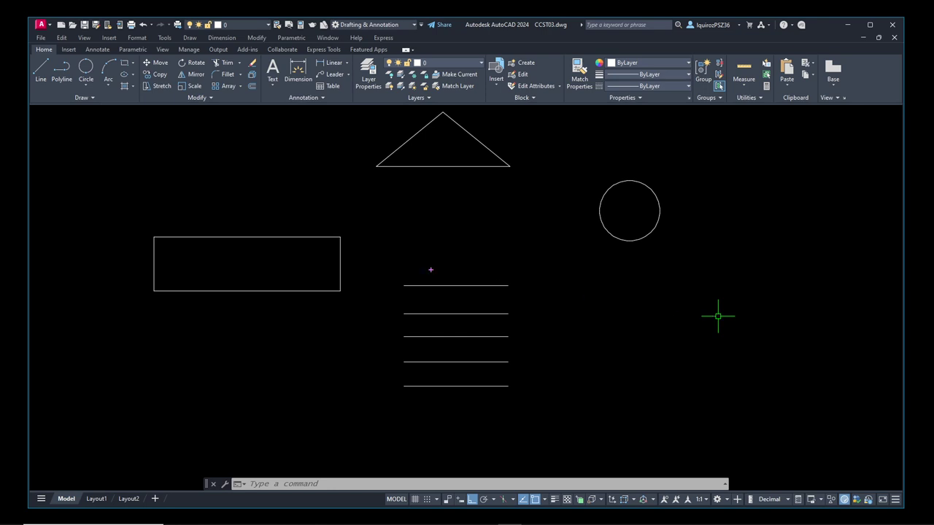
{"action": "mouse_move", "coordinate": [372, 202]}
{"action": "left_mouse_down"}
{"action": "mouse_move", "coordinate": [198, 314]}
{"action": "mouse_move", "coordinate": [118, 323]}
{"action": "left_mouse_up"}
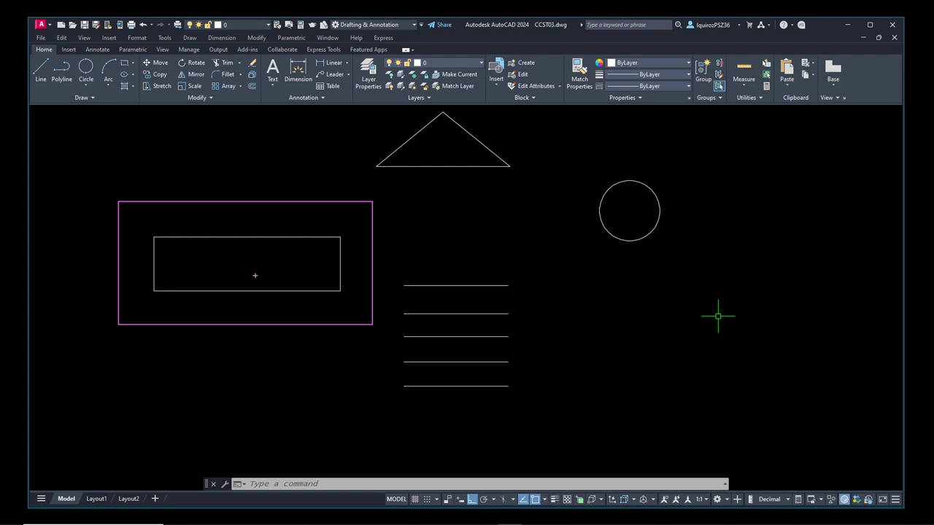
{"action": "key", "text": "ctrl+z"}
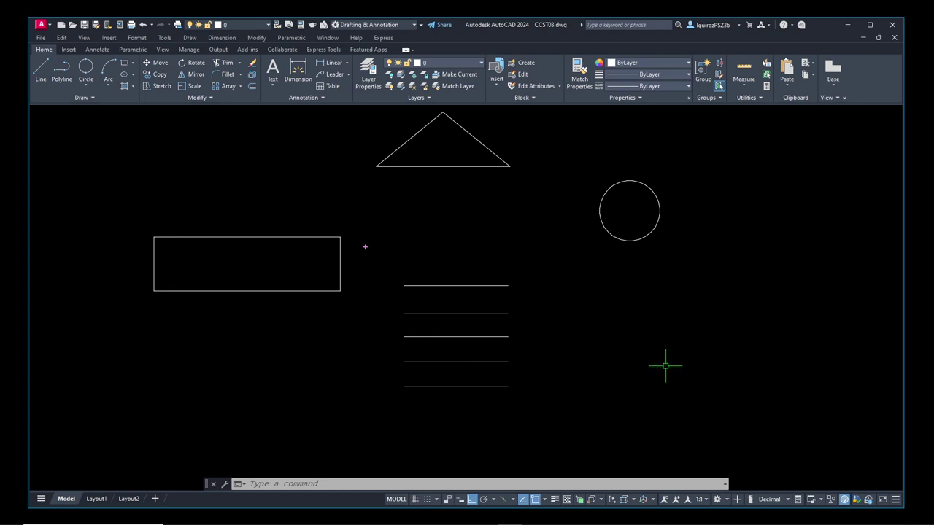
{"action": "left_click", "coordinate": [311, 209]}
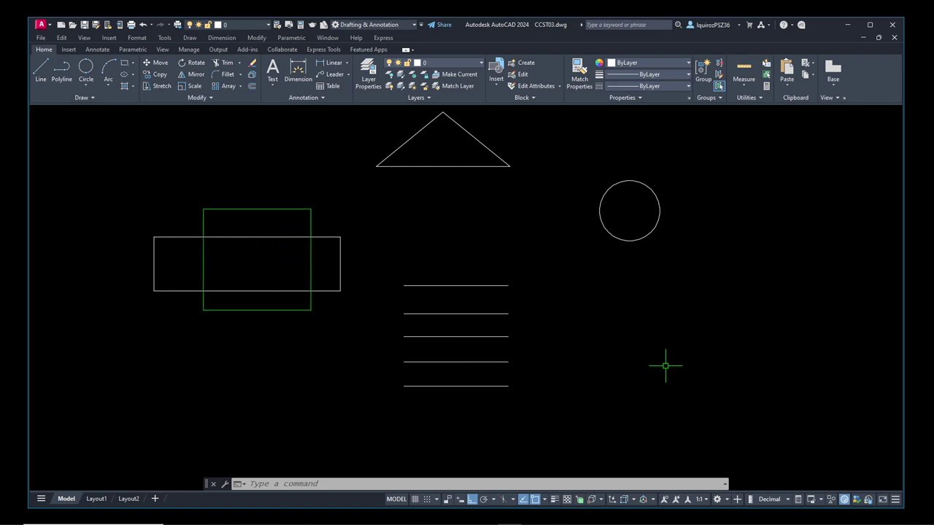
{"action": "left_click", "coordinate": [187, 309]}
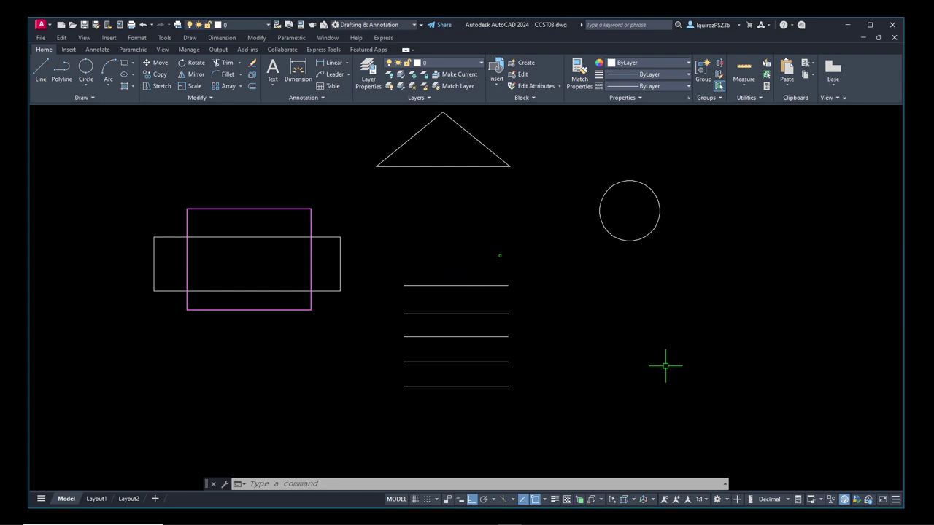
{"action": "left_click", "coordinate": [500, 254]}
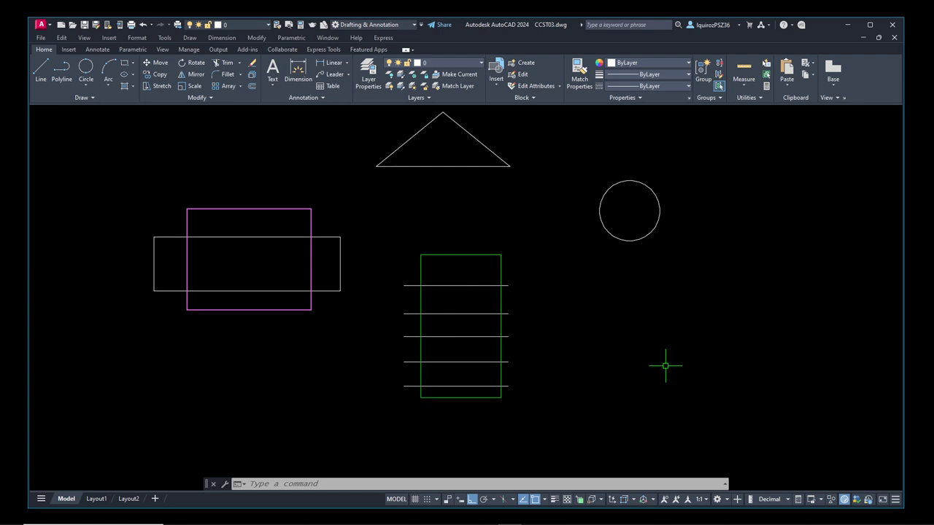
{"action": "left_click", "coordinate": [421, 398]}
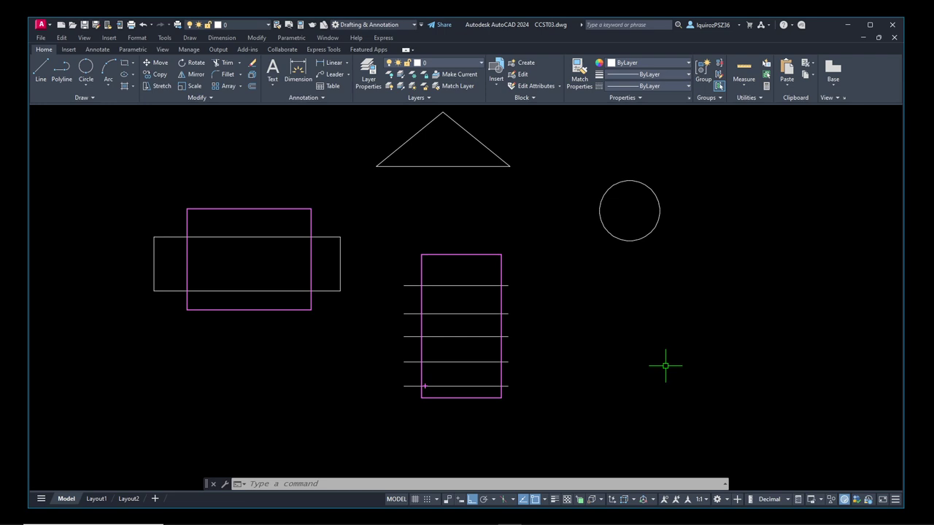
{"action": "key", "text": "Escape"}
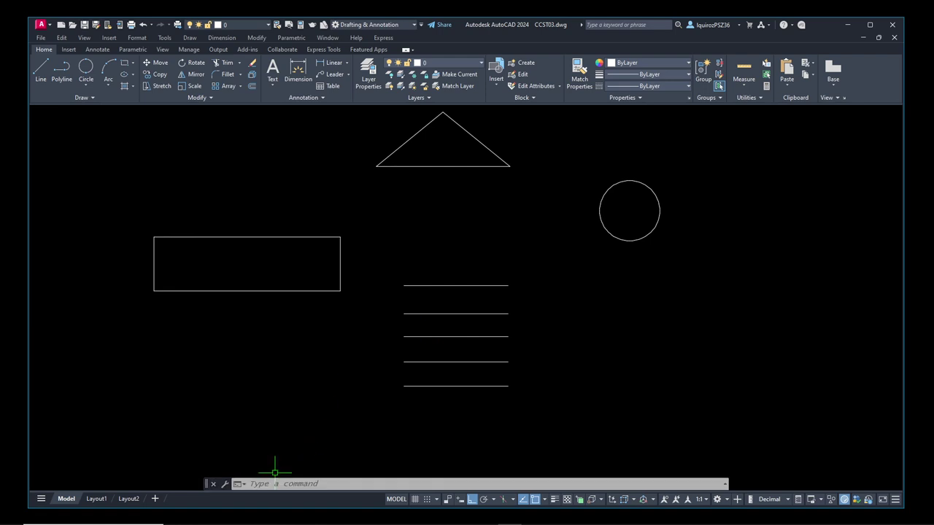
- Start STRETCH and catch the rectangle's right side in a crossing window
{"action": "type", "text": "st"}
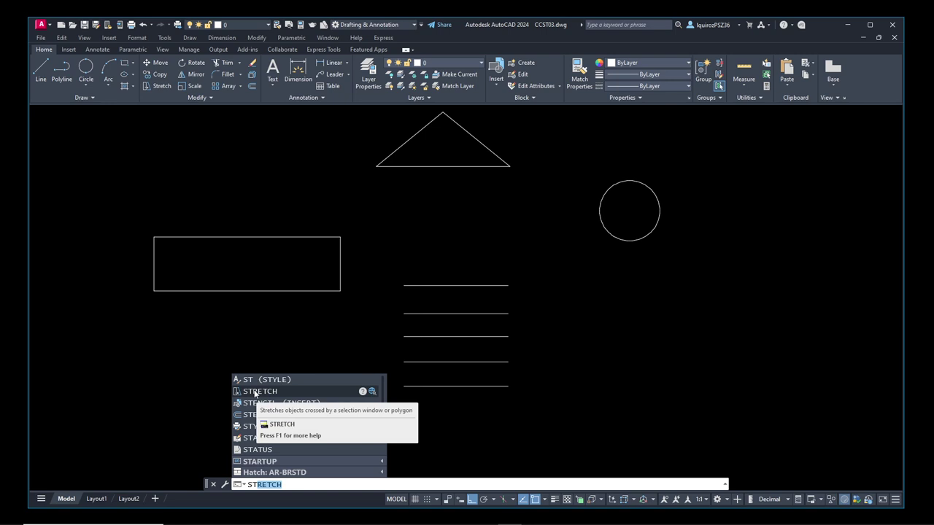
{"action": "left_click", "coordinate": [255, 392]}
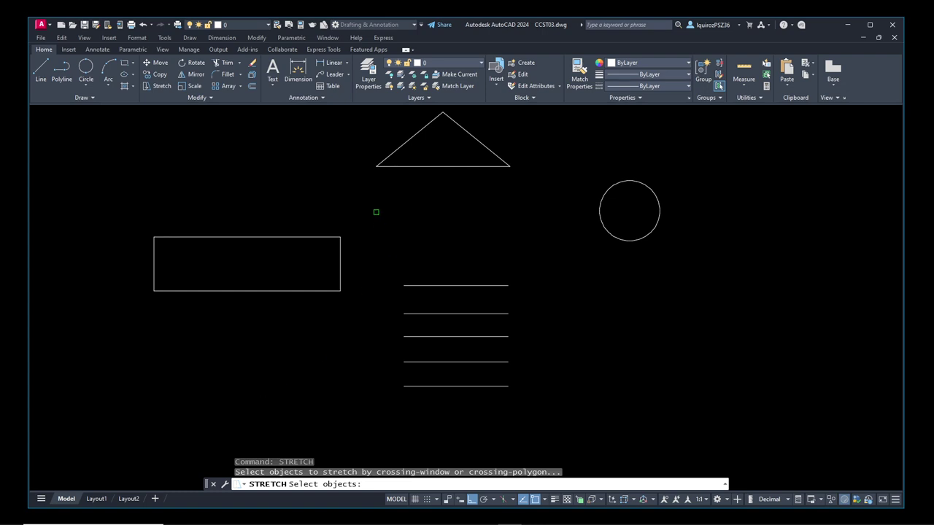
{"action": "left_click", "coordinate": [376, 204]}
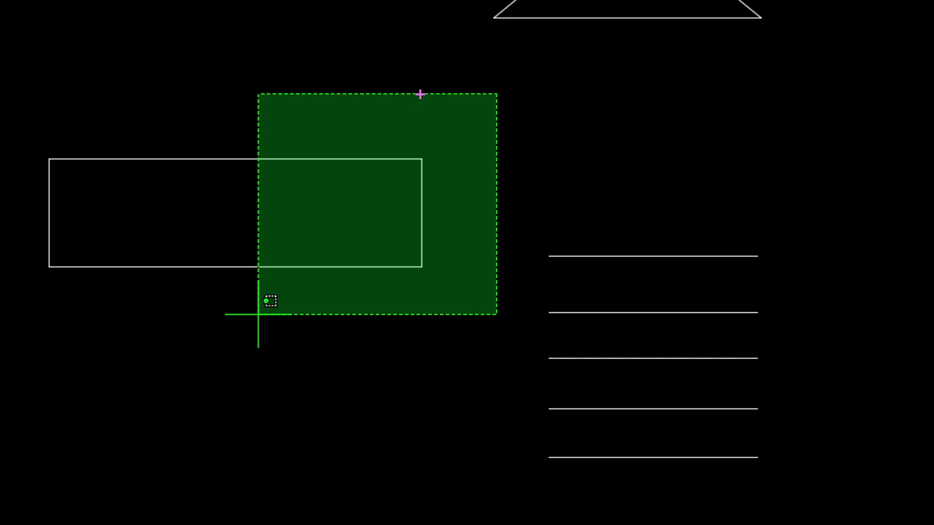
{"action": "mouse_move", "coordinate": [625, 135]}
{"action": "left_mouse_down"}
{"action": "mouse_move", "coordinate": [495, 125]}
{"action": "mouse_move", "coordinate": [501, 108]}
{"action": "mouse_move", "coordinate": [501, 132]}
{"action": "left_mouse_up"}
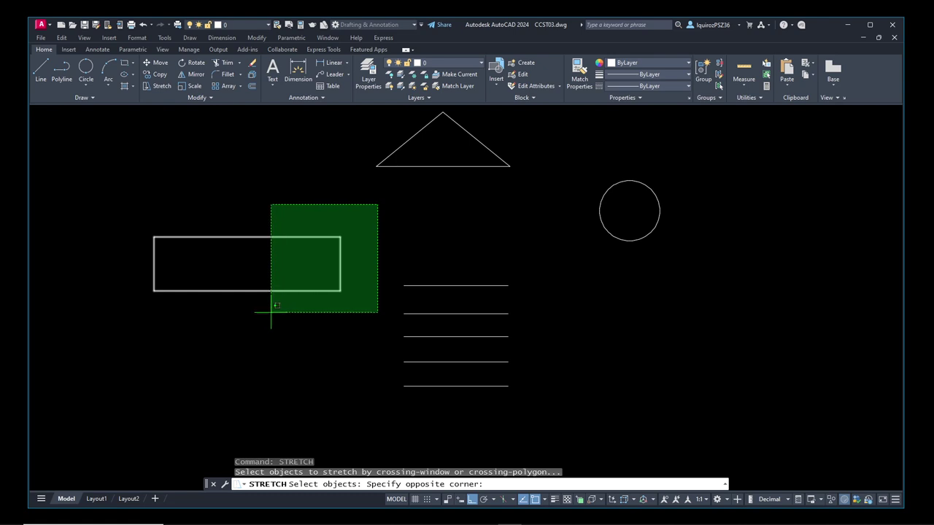
{"action": "left_click", "coordinate": [271, 313]}
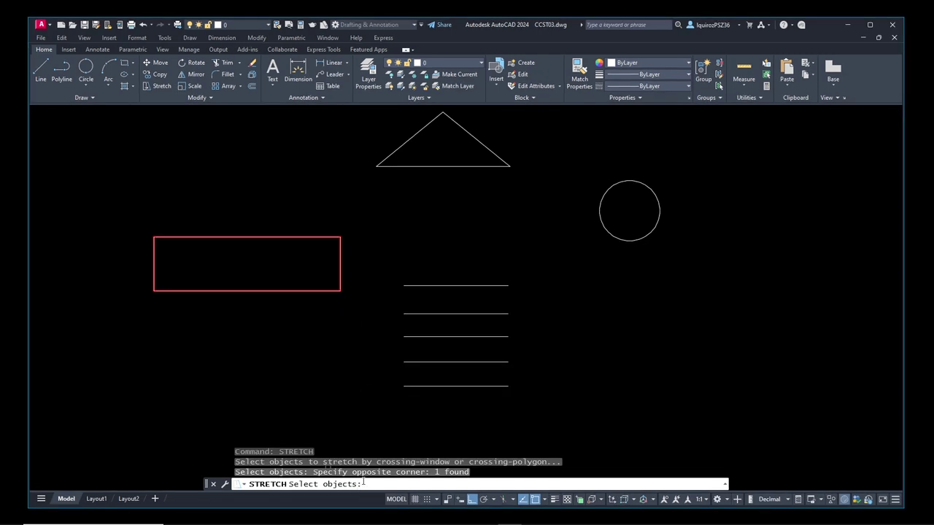
- Stretch the rectangle's right edge left from its midpoint, with Ortho on, narrowing it
{"action": "key", "text": "Return"}
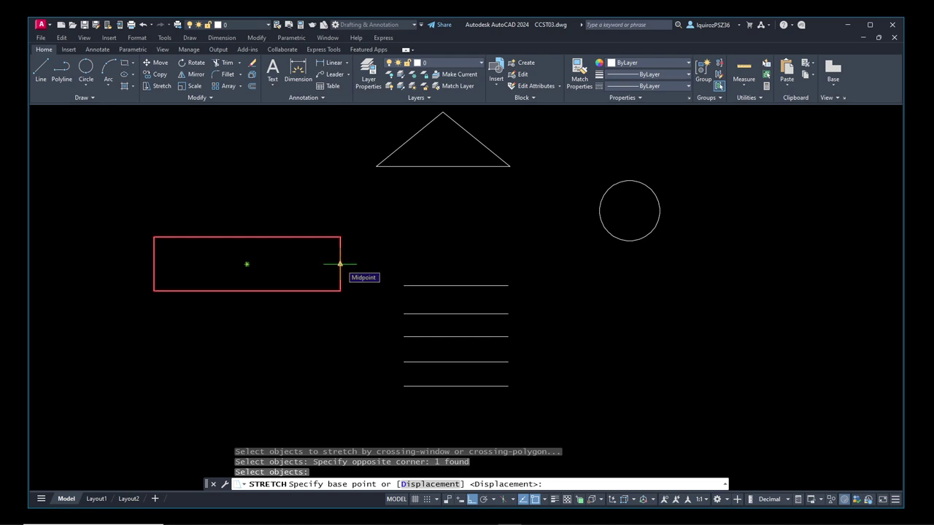
{"action": "left_click", "coordinate": [340, 264]}
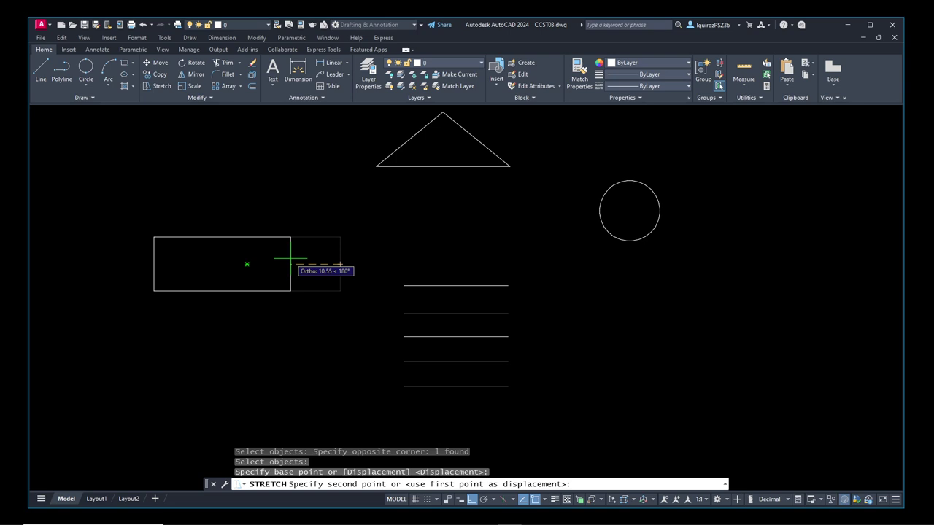
{"action": "left_click", "coordinate": [471, 499]}
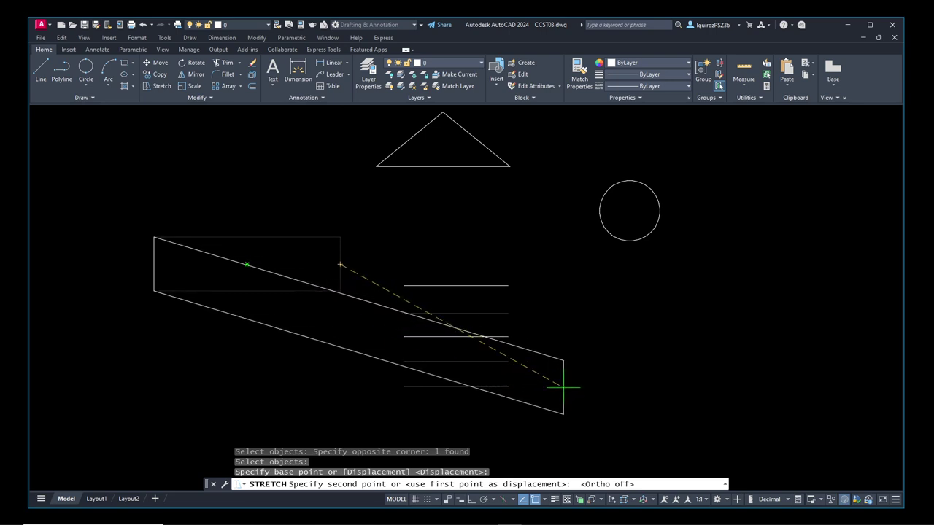
{"action": "left_click", "coordinate": [471, 500]}
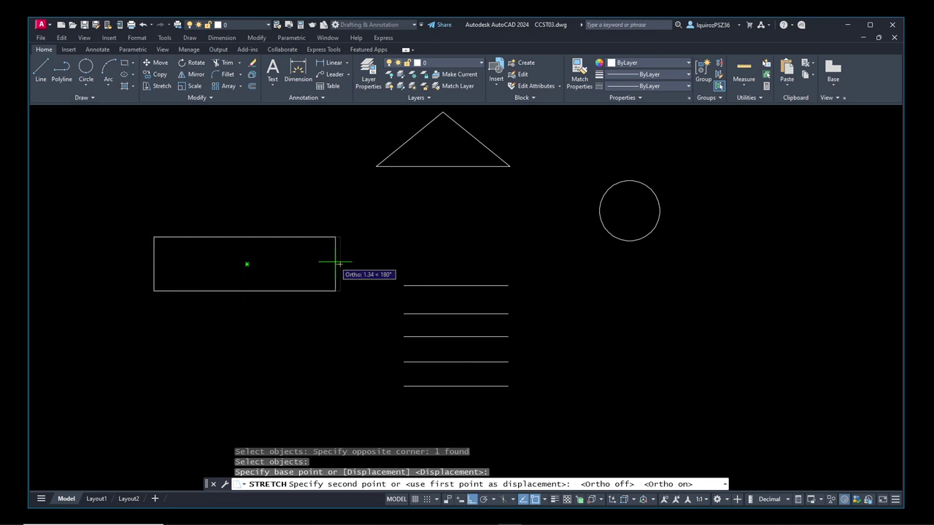
{"action": "left_click", "coordinate": [285, 271]}
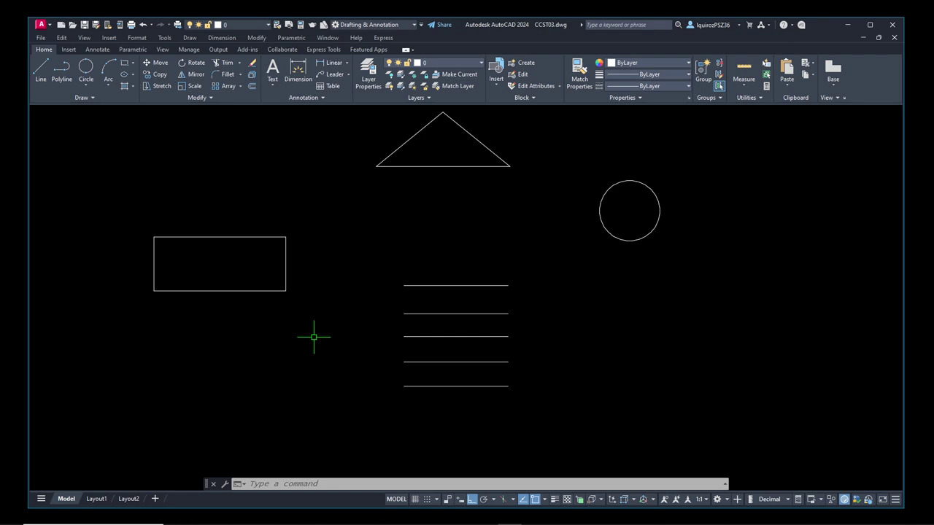
- Stretch the right ends of the five horizontal lines farther right with a crossing window
{"action": "type", "text": "STRETCH"}
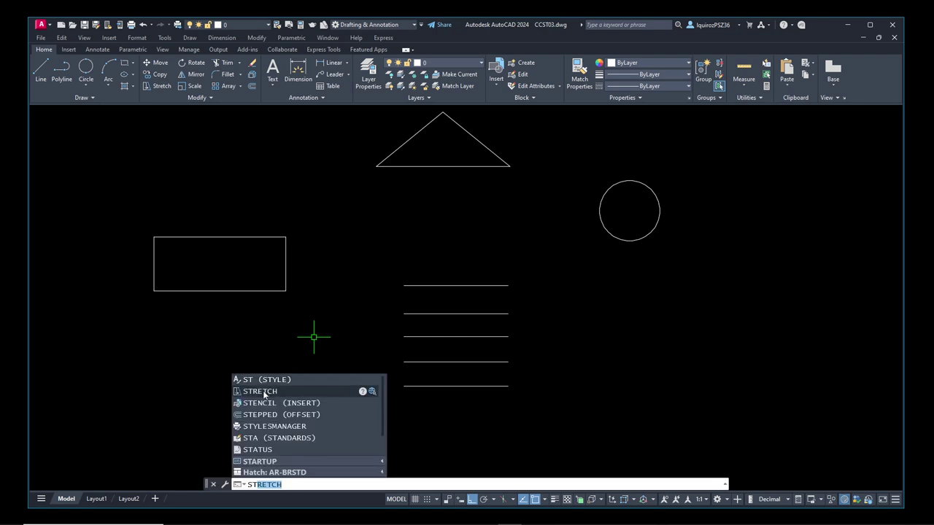
{"action": "left_click", "coordinate": [267, 391]}
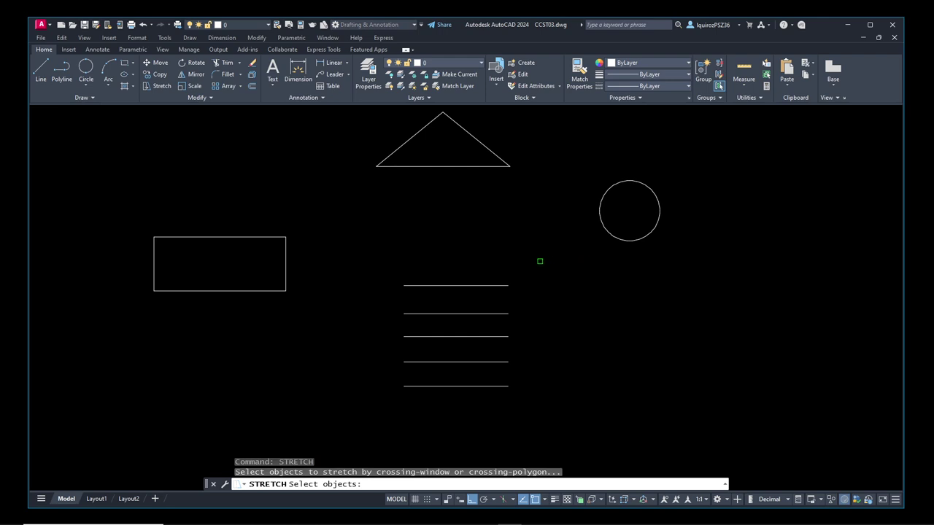
{"action": "left_click", "coordinate": [538, 263]}
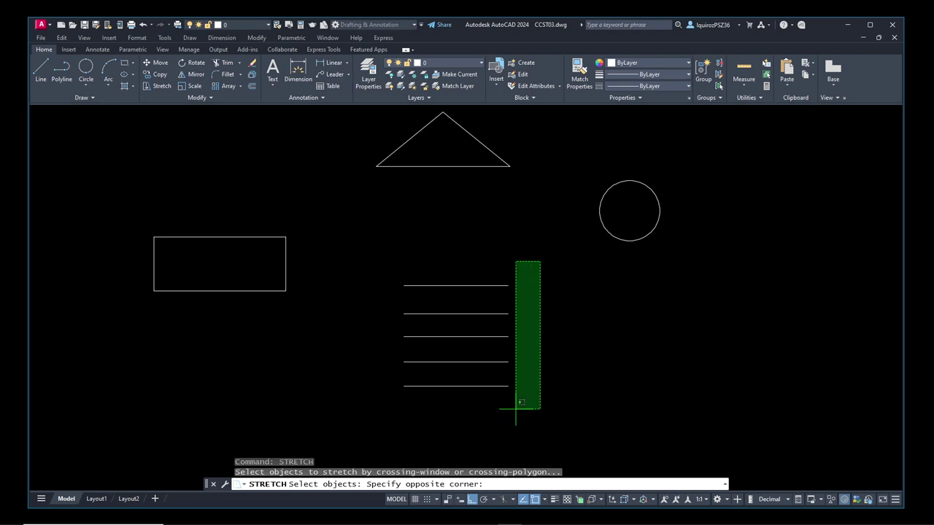
{"action": "left_click", "coordinate": [450, 407]}
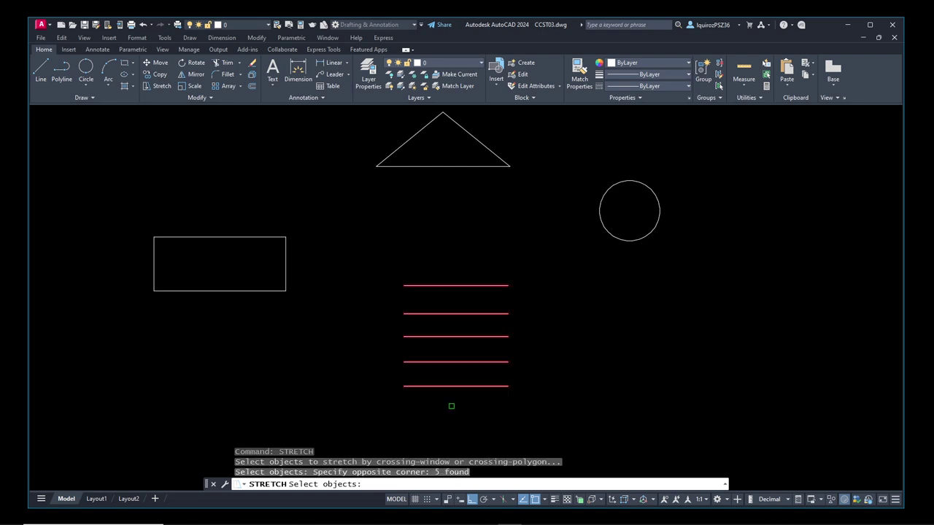
{"action": "key", "text": "Return"}
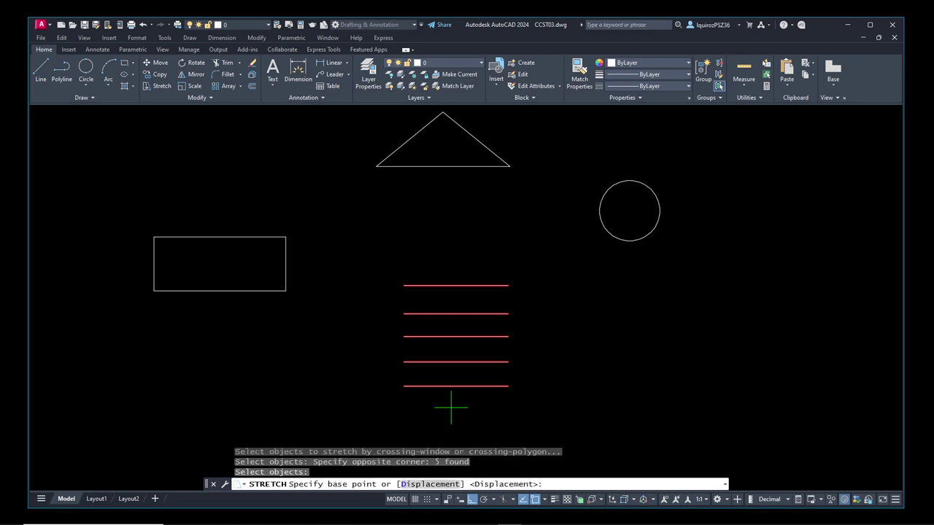
{"action": "left_click", "coordinate": [514, 411]}
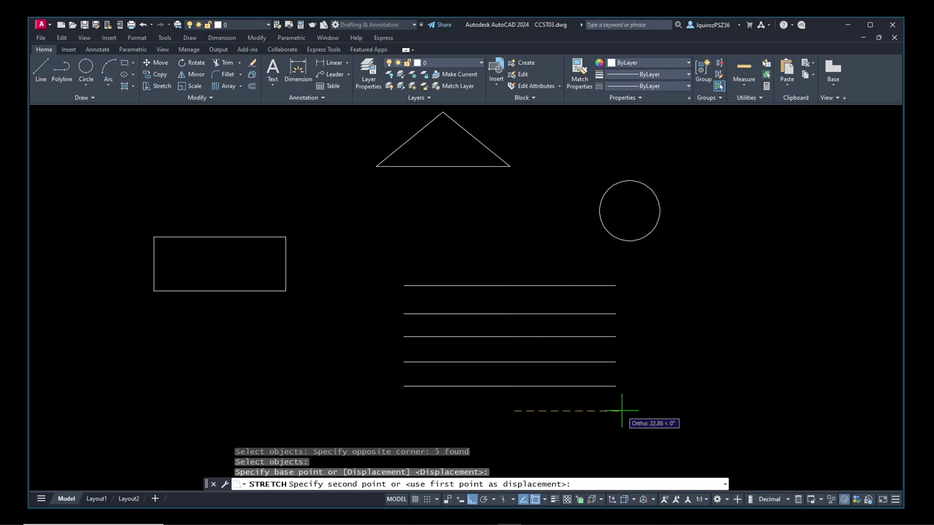
{"action": "left_click", "coordinate": [712, 410]}
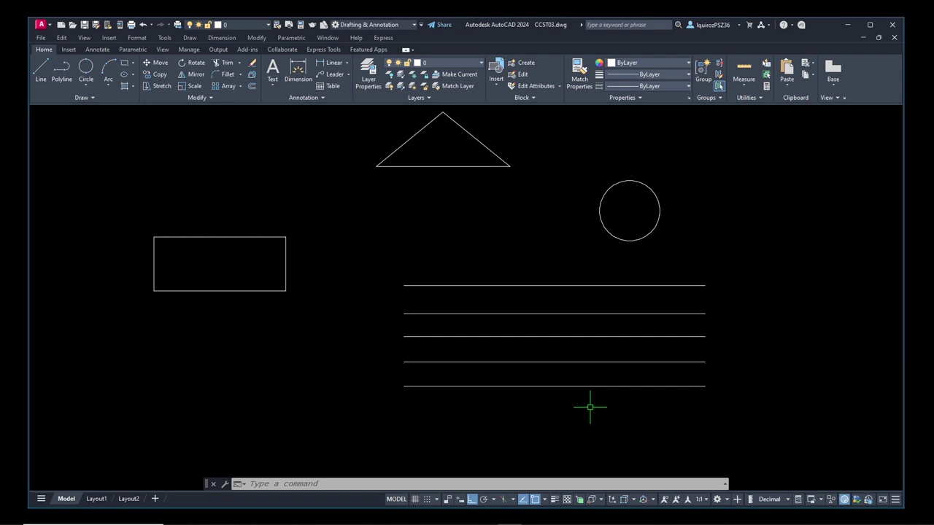
{"action": "type", "text": "STRETCH"}
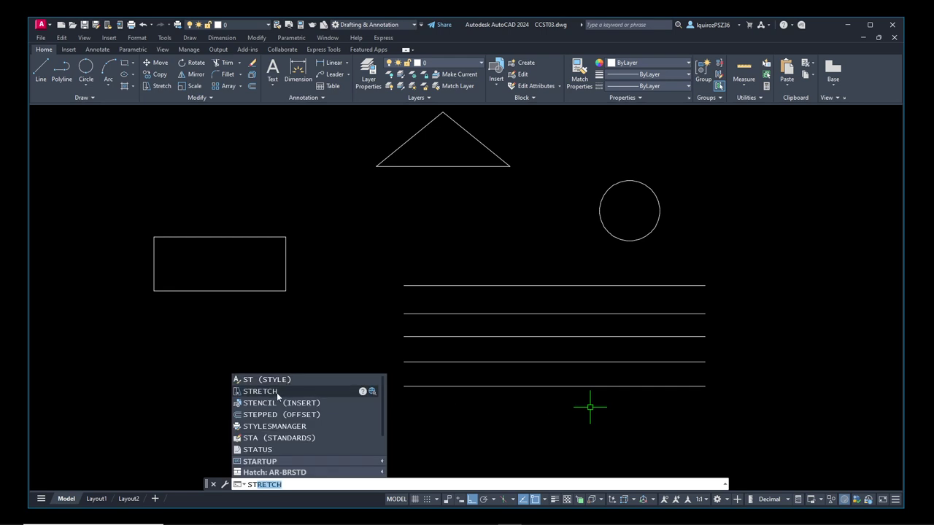
{"action": "left_click", "coordinate": [277, 392]}
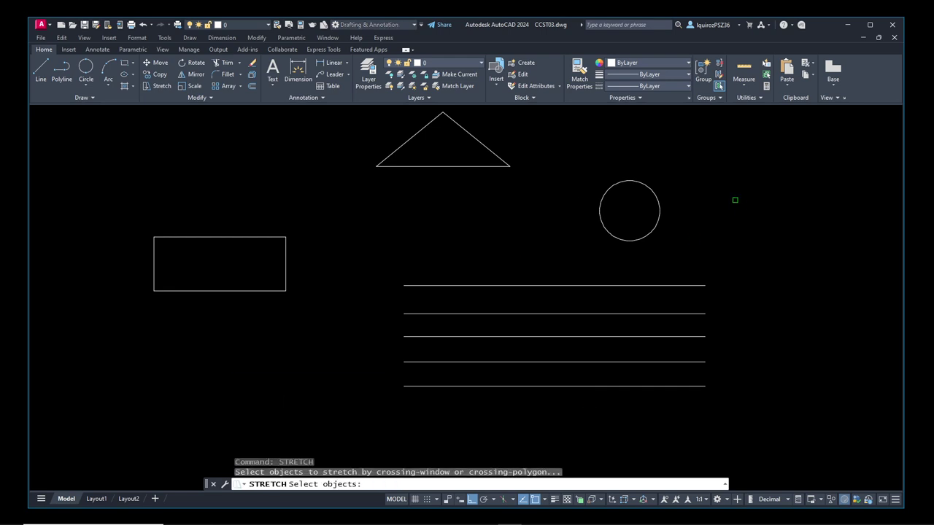
{"action": "left_click", "coordinate": [706, 158]}
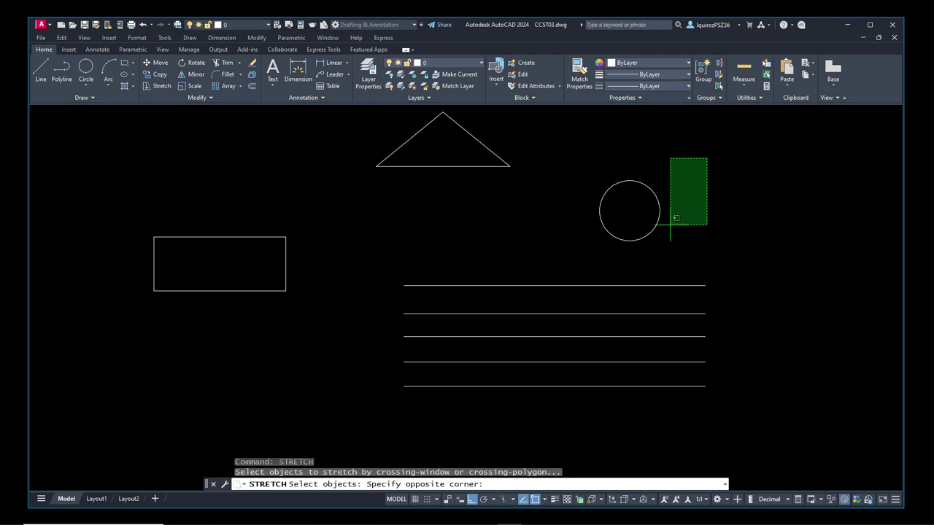
{"action": "left_click", "coordinate": [635, 259]}
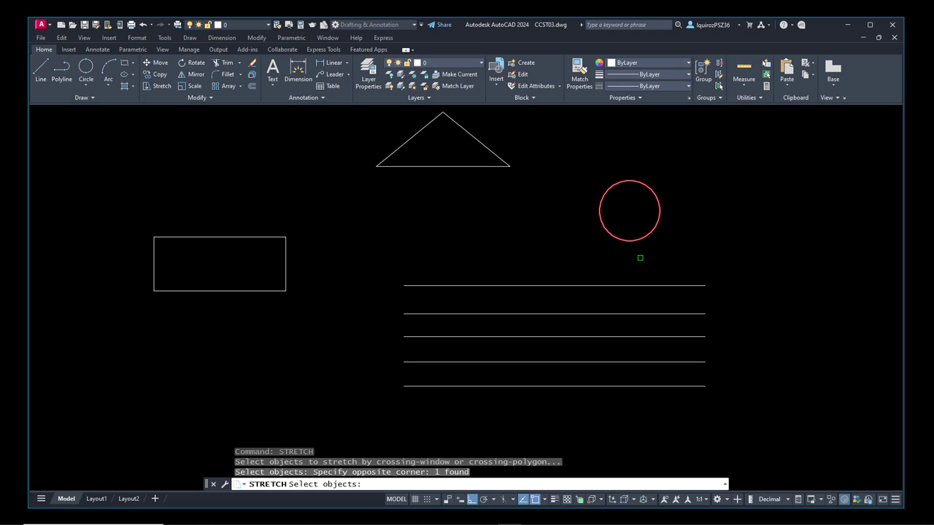
{"action": "key", "text": "Return"}
{"action": "left_click", "coordinate": [664, 255]}
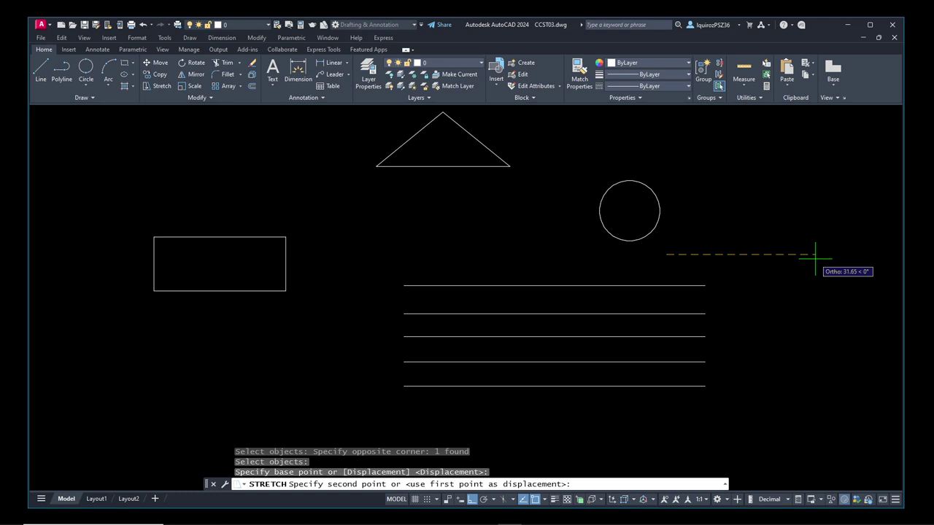
{"action": "key", "text": "Escape"}
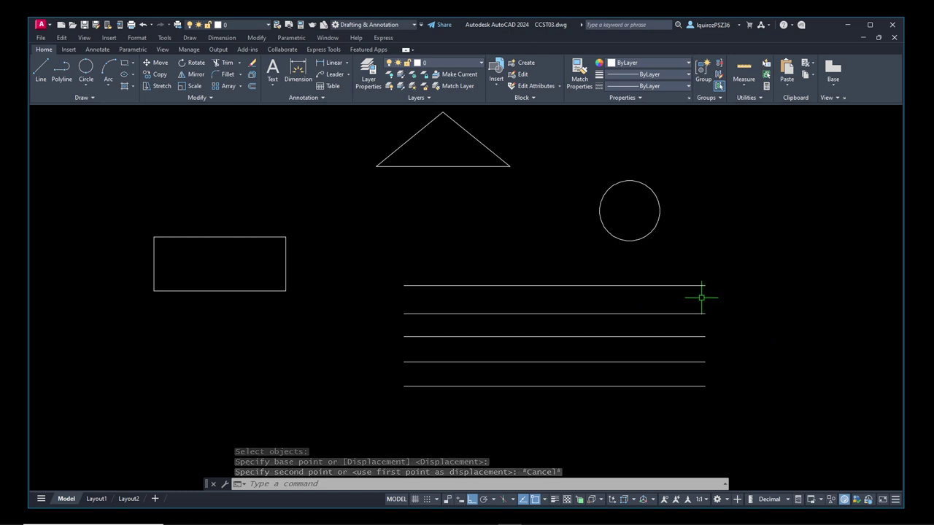
{"action": "type", "text": "u"}
{"action": "key", "text": "Return"}
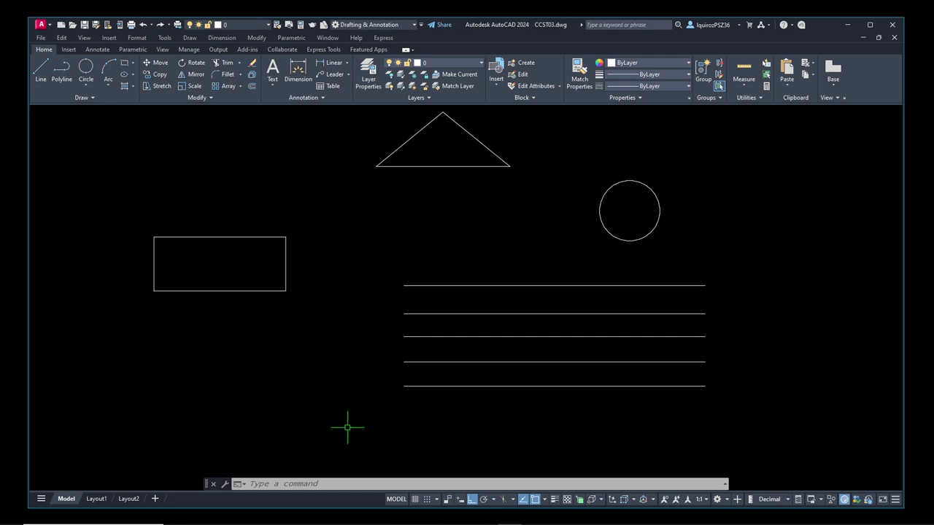
{"action": "left_click", "coordinate": [277, 484]}
{"action": "type", "text": "s"}
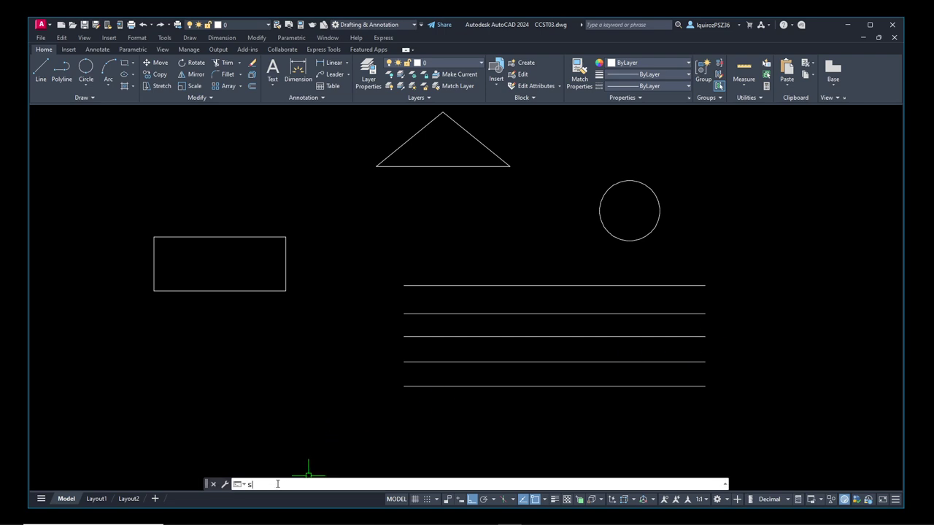
{"action": "type", "text": "tr"}
{"action": "key", "text": "Return"}
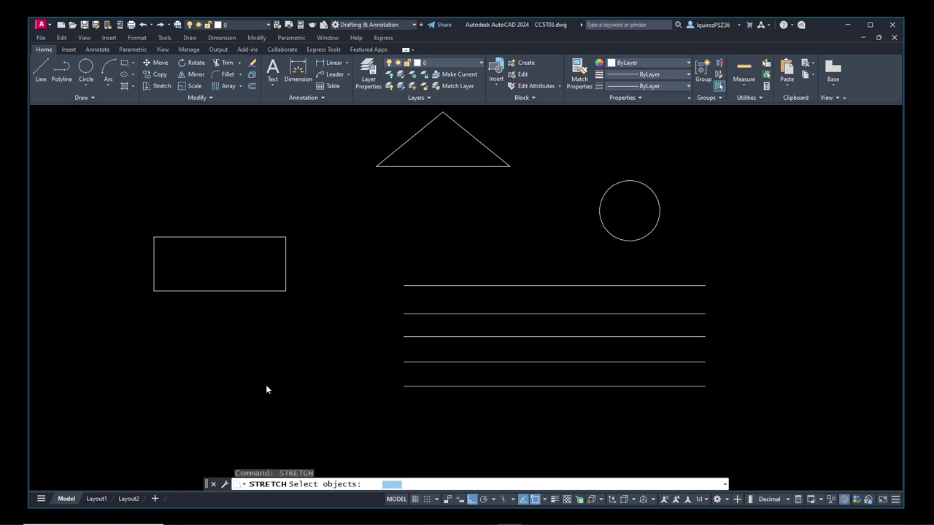
{"action": "left_click", "coordinate": [775, 255]}
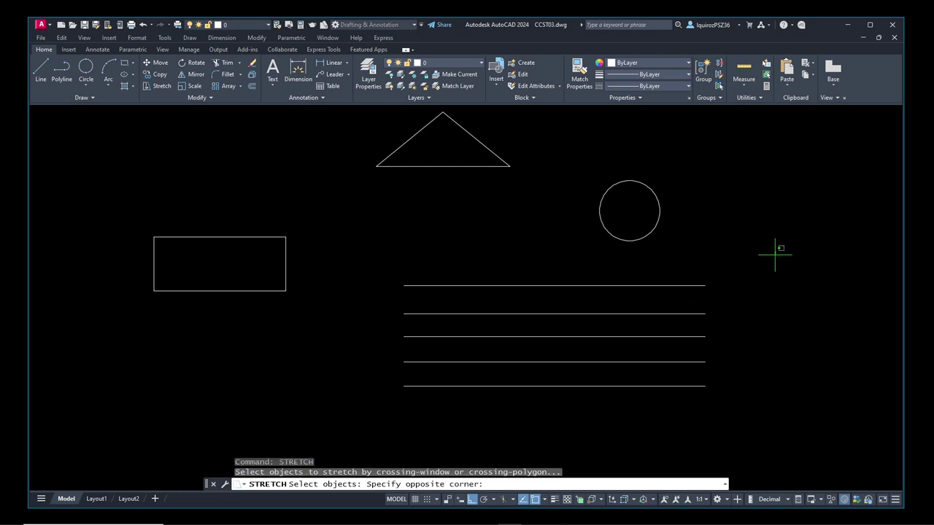
{"action": "left_click", "coordinate": [655, 416]}
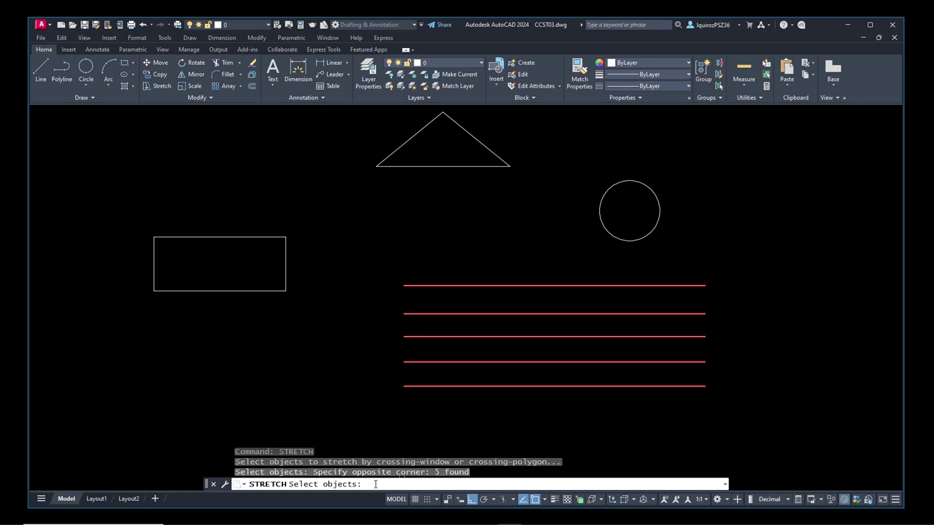
{"action": "key", "text": "Return"}
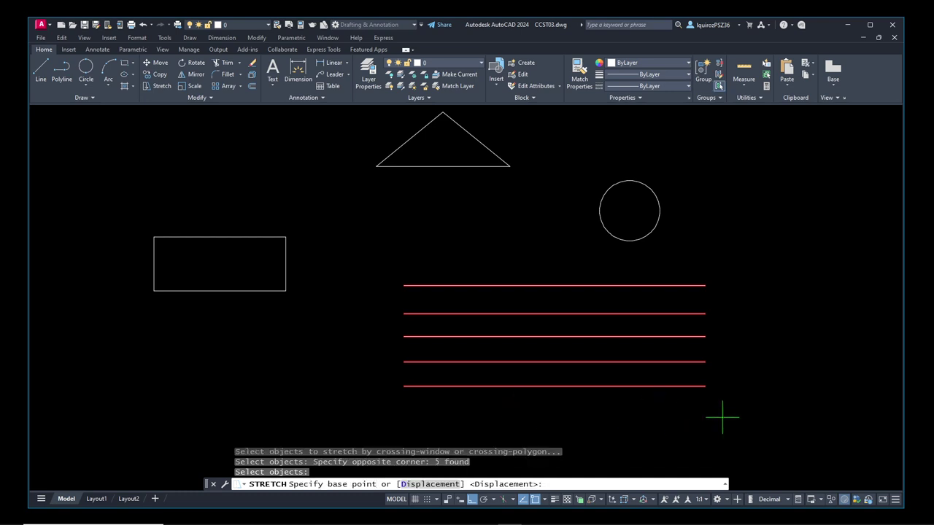
{"action": "left_click", "coordinate": [615, 410]}
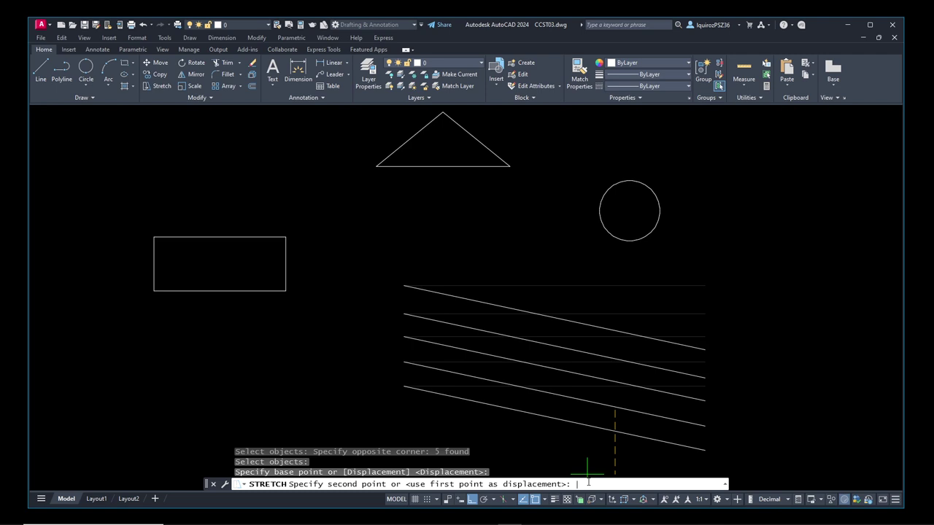
{"action": "type", "text": "@30<0"}
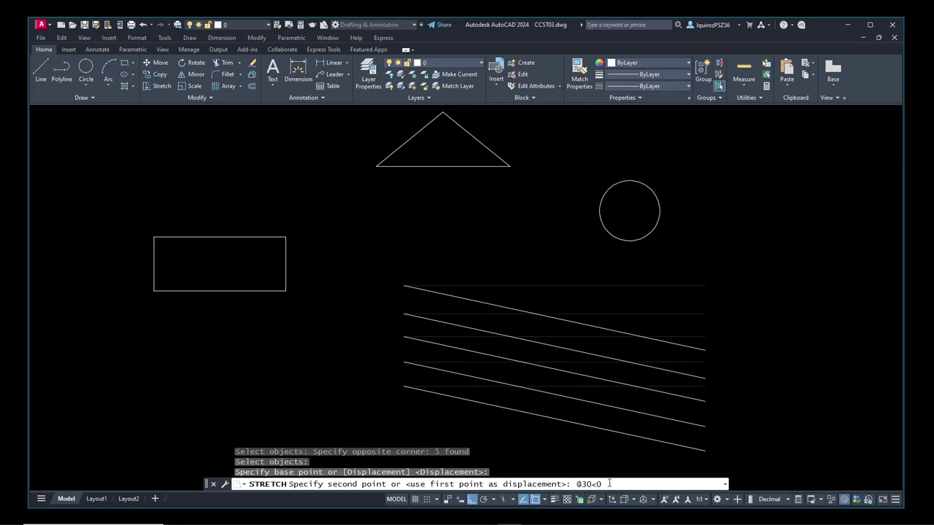
{"action": "key", "text": "Return"}
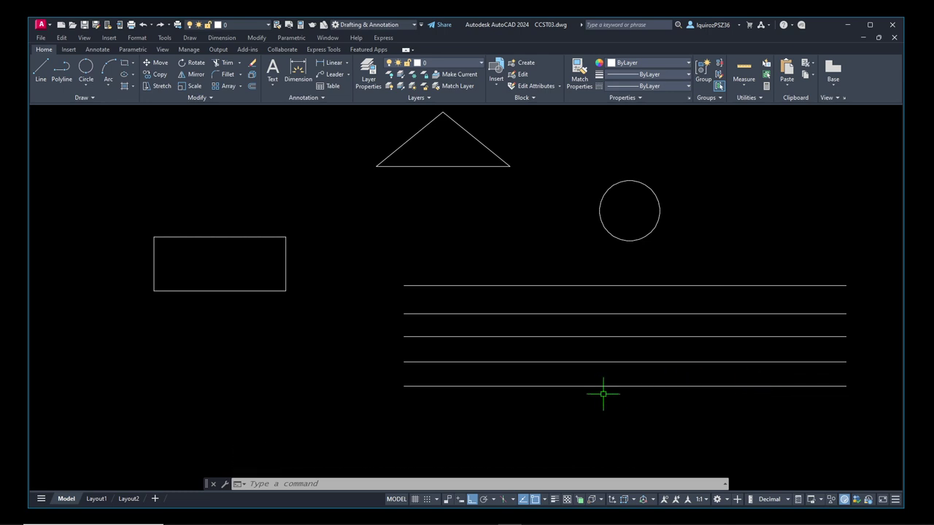
{"action": "type", "text": "STRETCH"}
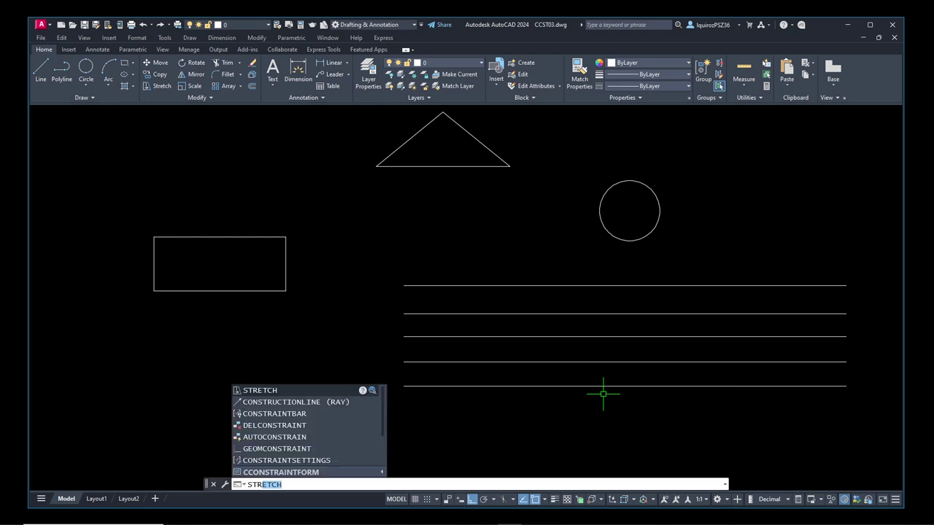
{"action": "left_click", "coordinate": [293, 389]}
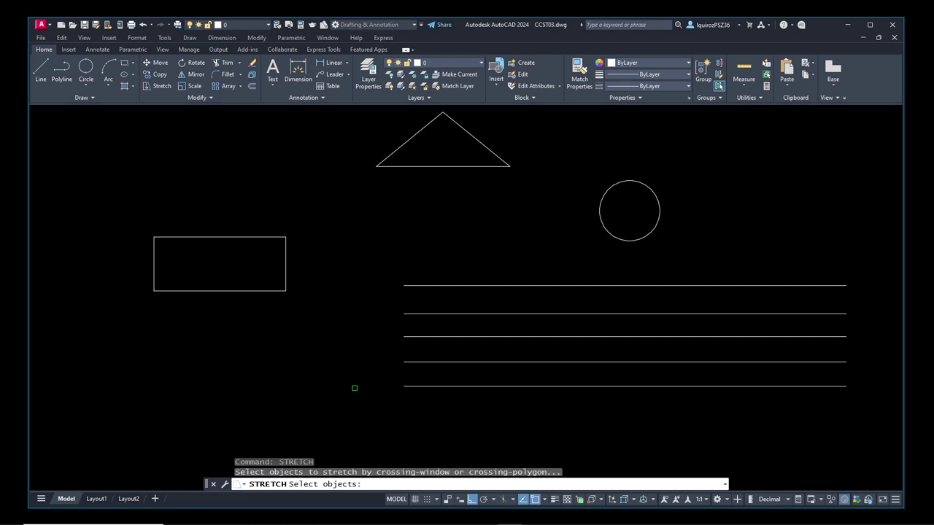
{"action": "left_click", "coordinate": [488, 241]}
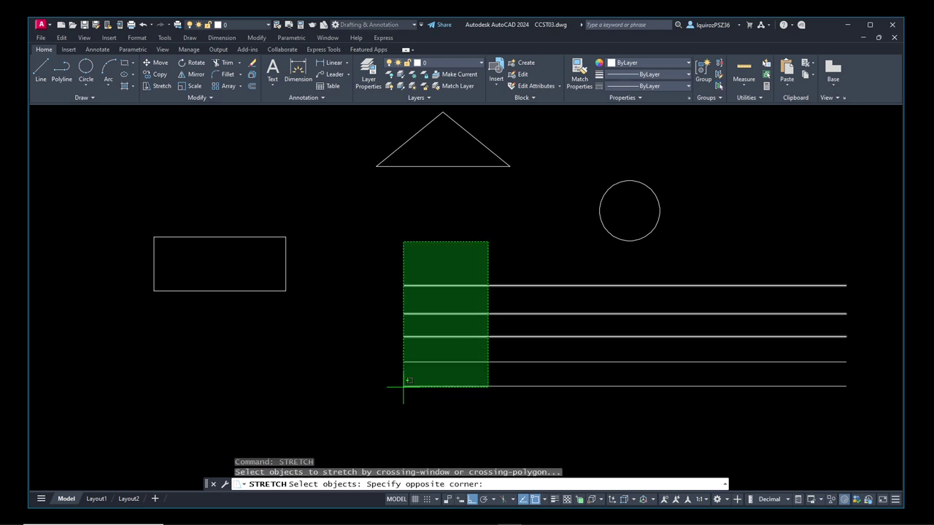
{"action": "left_click", "coordinate": [358, 414]}
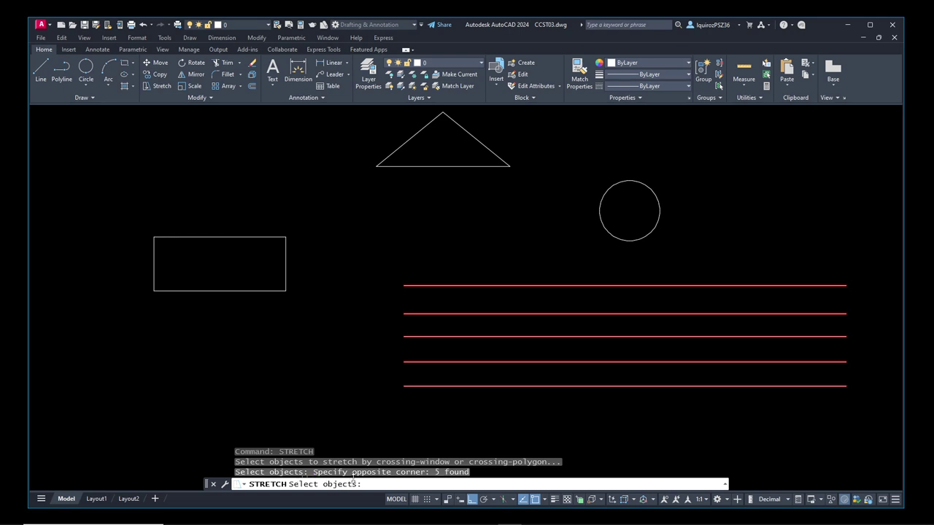
{"action": "key", "text": "Return"}
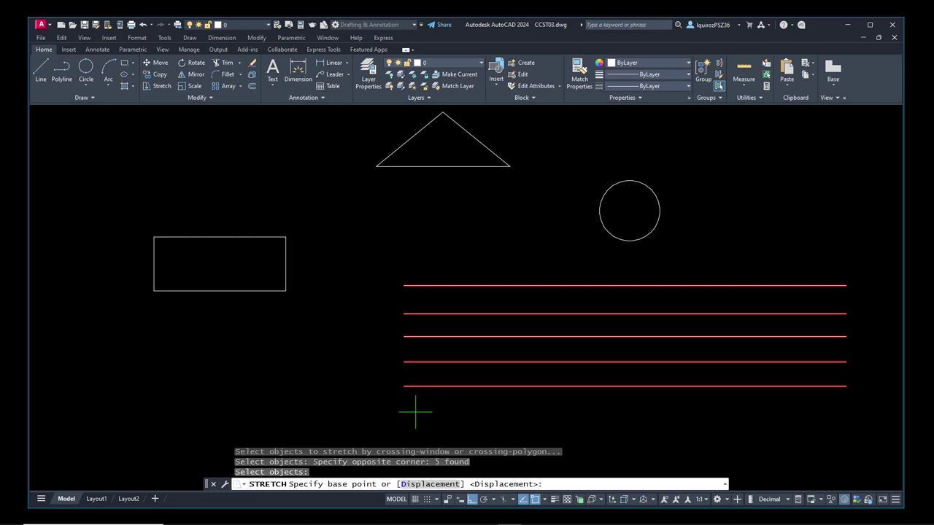
{"action": "left_click", "coordinate": [397, 414]}
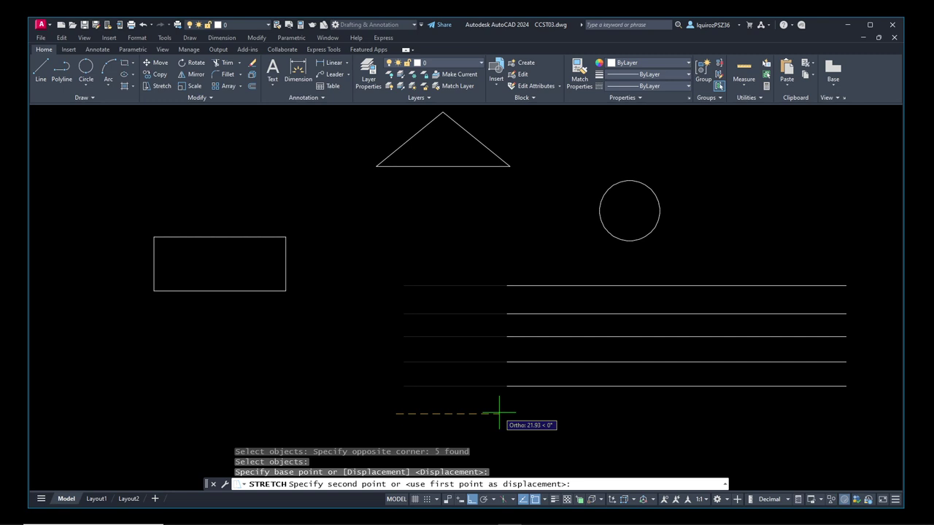
{"action": "type", "text": "@"}
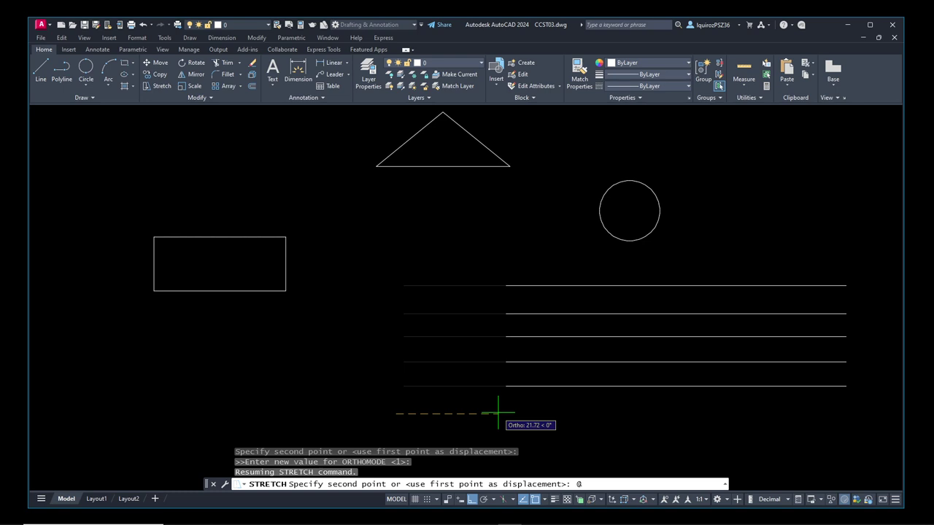
{"action": "type", "text": "50<0"}
{"action": "key", "text": "Return"}
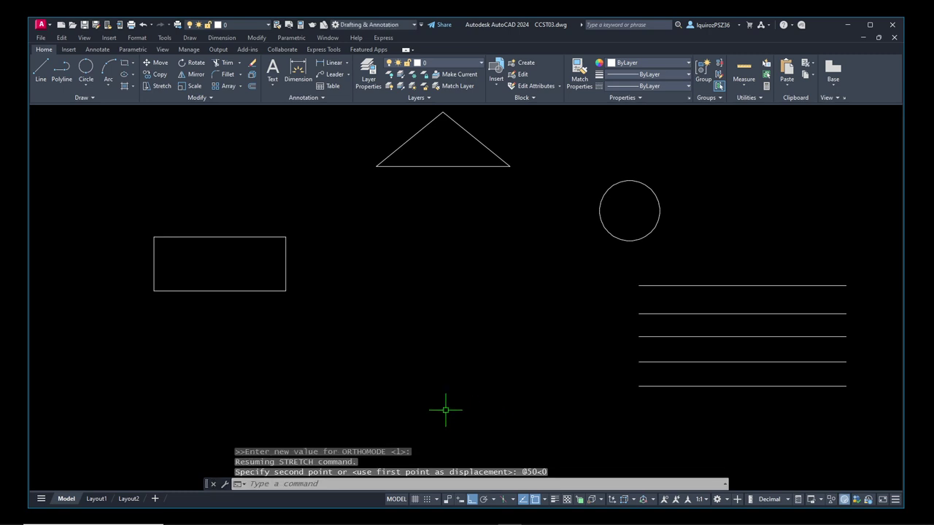
{"action": "left_click_drag", "start_coordinate": [428, 286], "coordinate": [423, 292]}
{"action": "left_click_drag", "start_coordinate": [639, 279], "coordinate": [635, 294]}
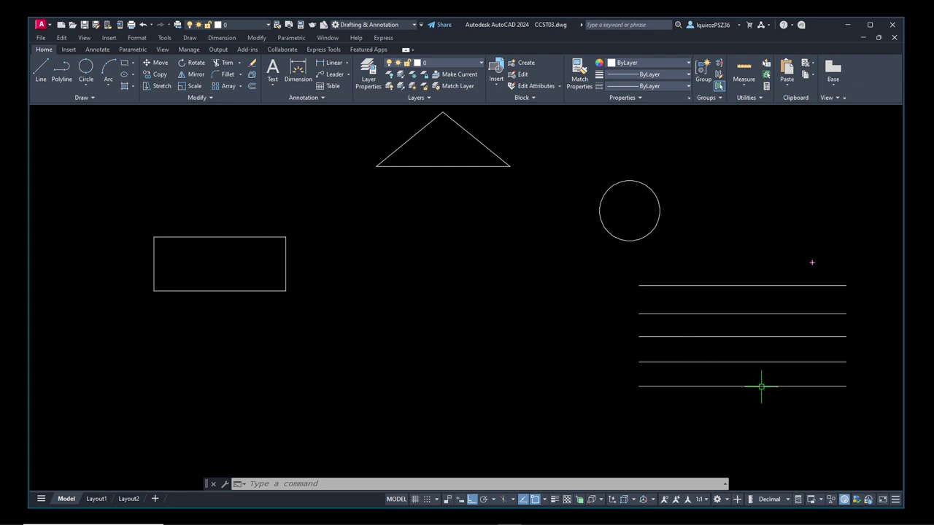
{"action": "mouse_move", "coordinate": [812, 261]}
{"action": "left_mouse_down"}
{"action": "mouse_move", "coordinate": [786, 344]}
{"action": "mouse_move", "coordinate": [698, 407]}
{"action": "left_mouse_up"}
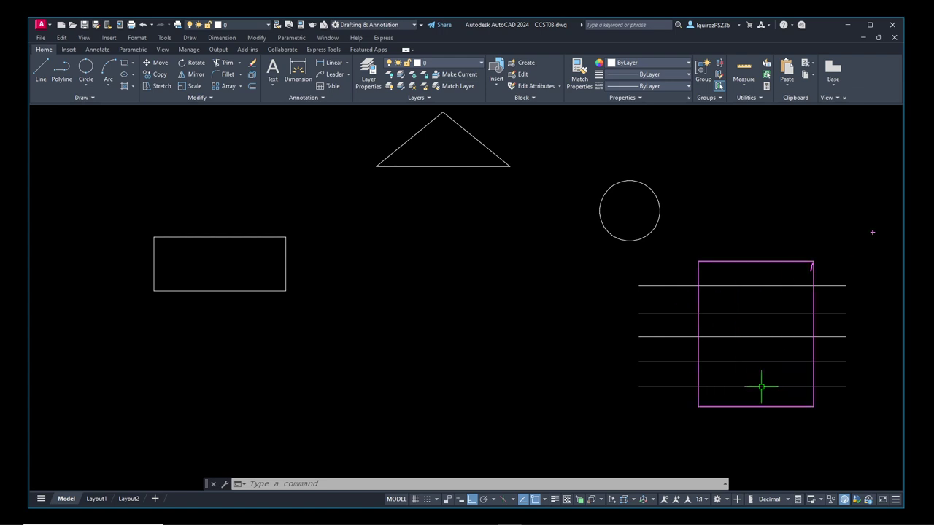
{"action": "mouse_move", "coordinate": [871, 226]}
{"action": "left_mouse_down"}
{"action": "mouse_move", "coordinate": [666, 427]}
{"action": "mouse_move", "coordinate": [596, 418]}
{"action": "left_mouse_up"}
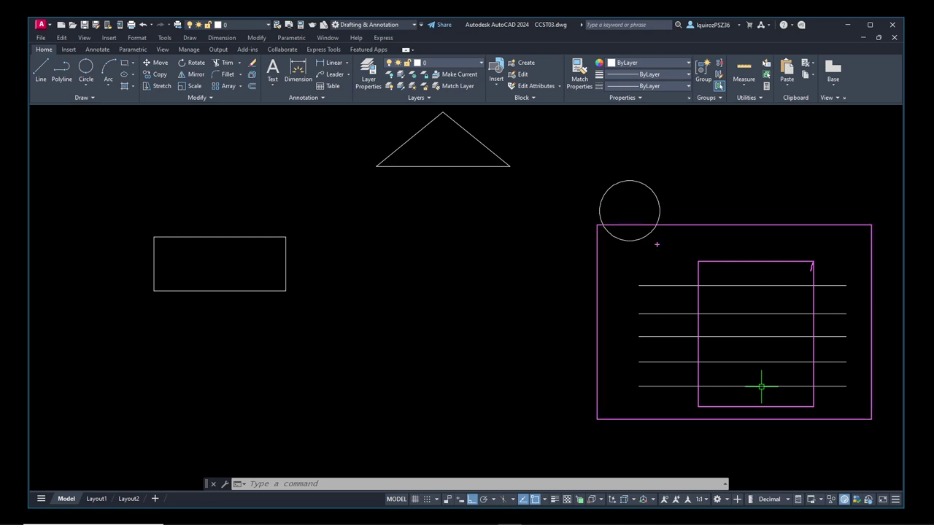
{"action": "mouse_move", "coordinate": [688, 160]}
{"action": "left_mouse_down"}
{"action": "mouse_move", "coordinate": [641, 250]}
{"action": "mouse_move", "coordinate": [626, 259]}
{"action": "left_mouse_up"}
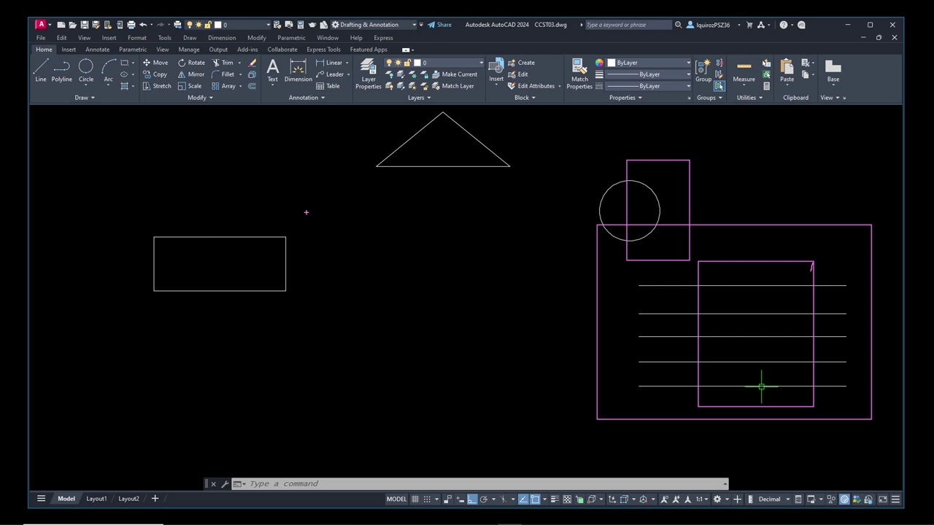
{"action": "mouse_move", "coordinate": [307, 206]}
{"action": "left_mouse_down"}
{"action": "mouse_move", "coordinate": [107, 291]}
{"action": "mouse_move", "coordinate": [109, 313]}
{"action": "left_mouse_up"}
{"action": "left_click_drag", "start_coordinate": [244, 222], "coordinate": [197, 300]}
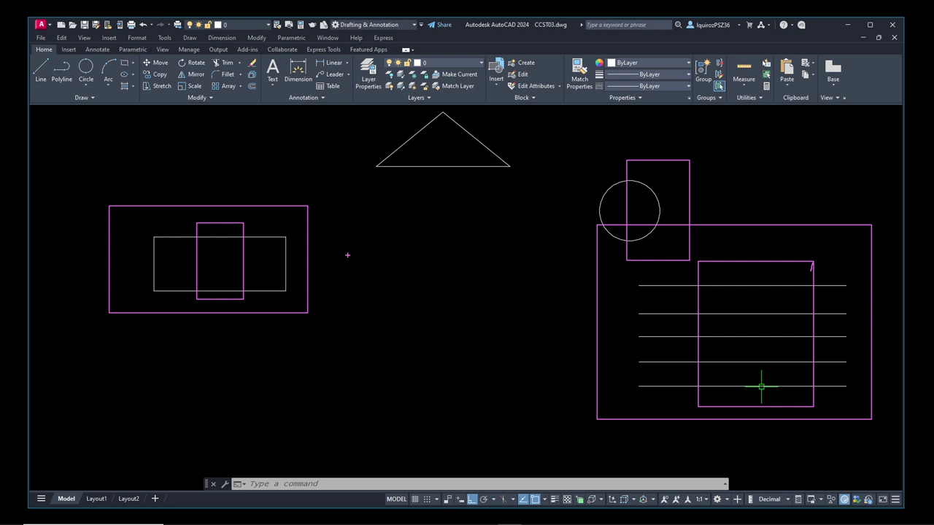
{"action": "key", "text": "Escape"}
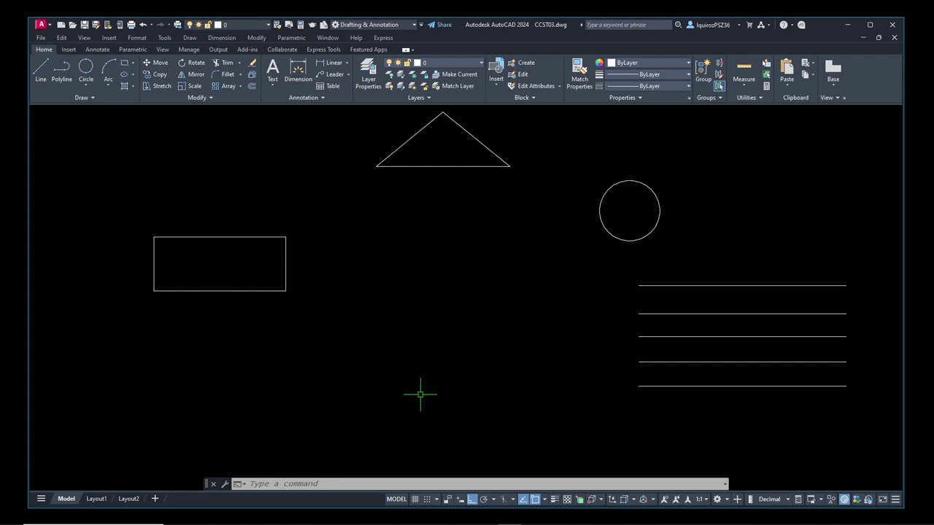
{"action": "mouse_move", "coordinate": [293, 303]}
{"action": "left_mouse_down"}
{"action": "mouse_move", "coordinate": [366, 300]}
{"action": "mouse_move", "coordinate": [360, 311]}
{"action": "left_mouse_up"}
{"action": "left_click_drag", "start_coordinate": [376, 162], "coordinate": [377, 172]}
{"action": "left_click_drag", "start_coordinate": [512, 157], "coordinate": [512, 169]}
{"action": "left_click_drag", "start_coordinate": [445, 151], "coordinate": [446, 152]}
{"action": "left_click_drag", "start_coordinate": [379, 164], "coordinate": [378, 171]}
{"action": "mouse_move", "coordinate": [287, 236]}
{"action": "left_mouse_down"}
{"action": "mouse_move", "coordinate": [385, 235]}
{"action": "mouse_move", "coordinate": [381, 288]}
{"action": "mouse_move", "coordinate": [289, 292]}
{"action": "left_mouse_up"}
{"action": "mouse_move", "coordinate": [344, 219]}
{"action": "left_mouse_down"}
{"action": "mouse_move", "coordinate": [335, 231]}
{"action": "mouse_move", "coordinate": [346, 231]}
{"action": "left_mouse_up"}
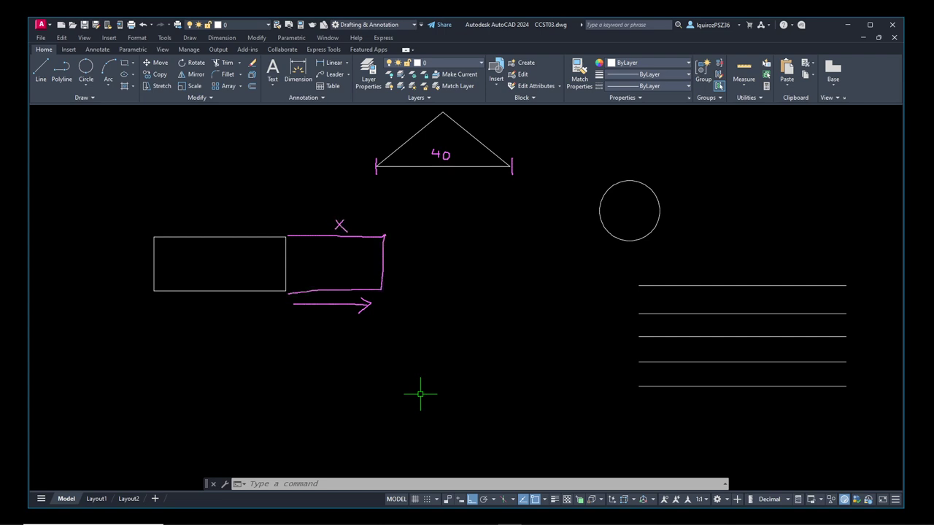
{"action": "left_click_drag", "start_coordinate": [438, 151], "coordinate": [443, 157]}
{"action": "key", "text": "Escape"}
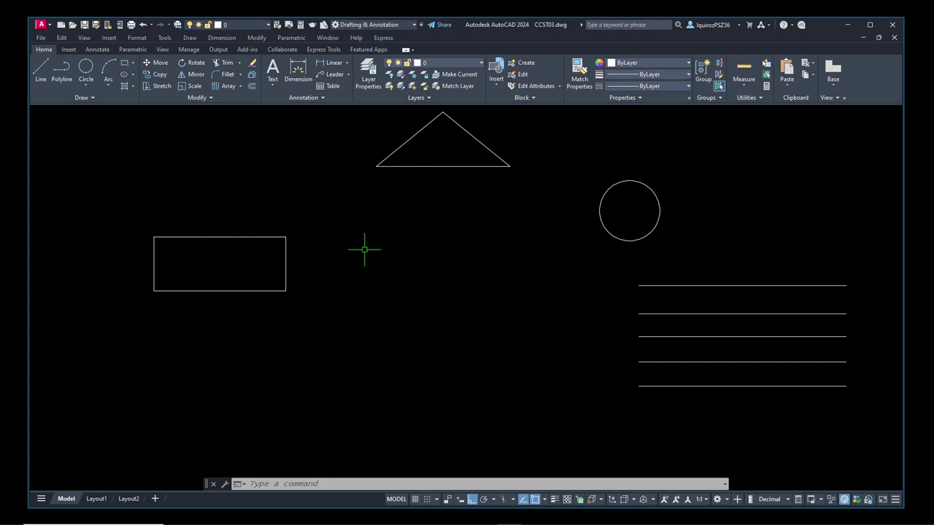
- Stretch the rectangle's right edge from the triangle's left to right vertex, widening it
{"action": "type", "text": "str"}
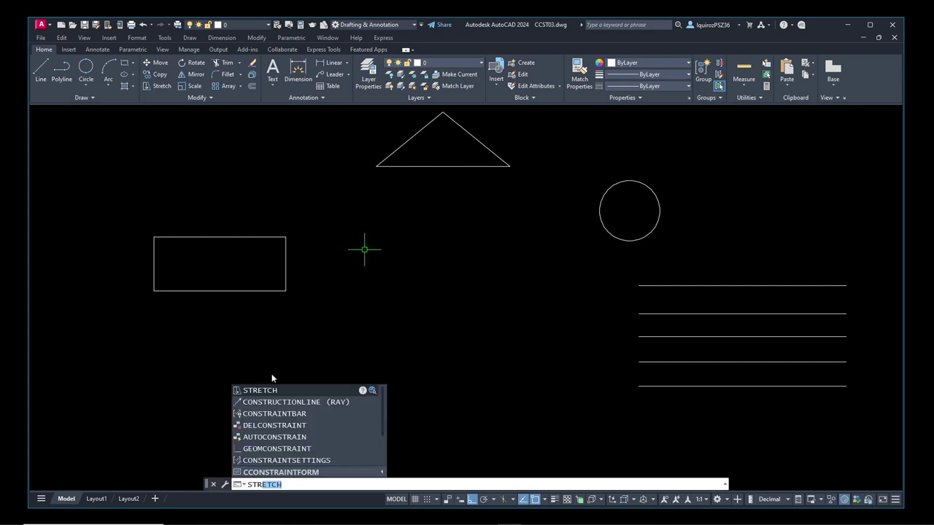
{"action": "left_click", "coordinate": [272, 390]}
{"action": "left_click", "coordinate": [338, 211]}
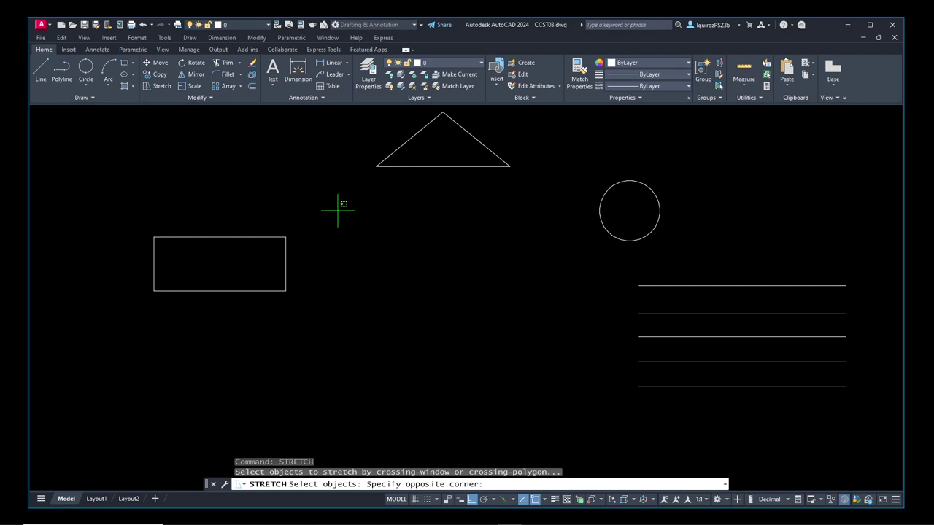
{"action": "left_click", "coordinate": [238, 313]}
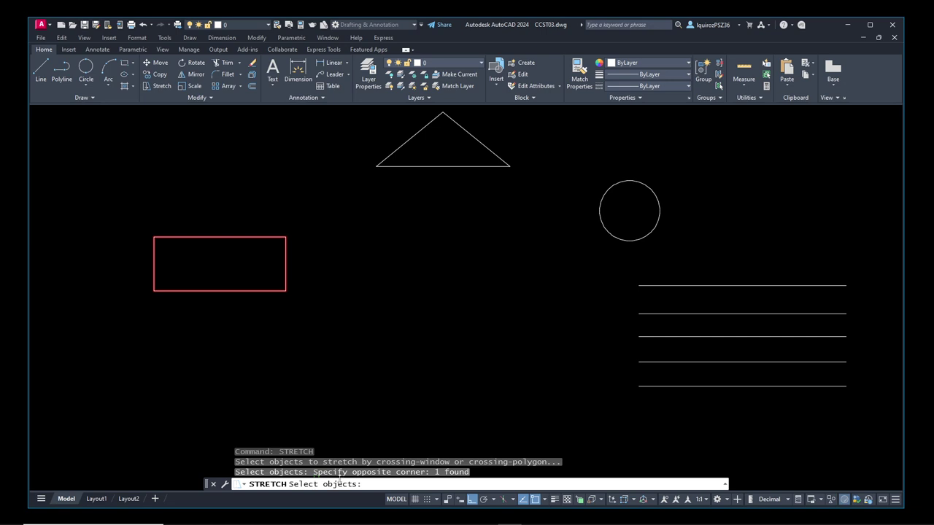
{"action": "key", "text": "Return"}
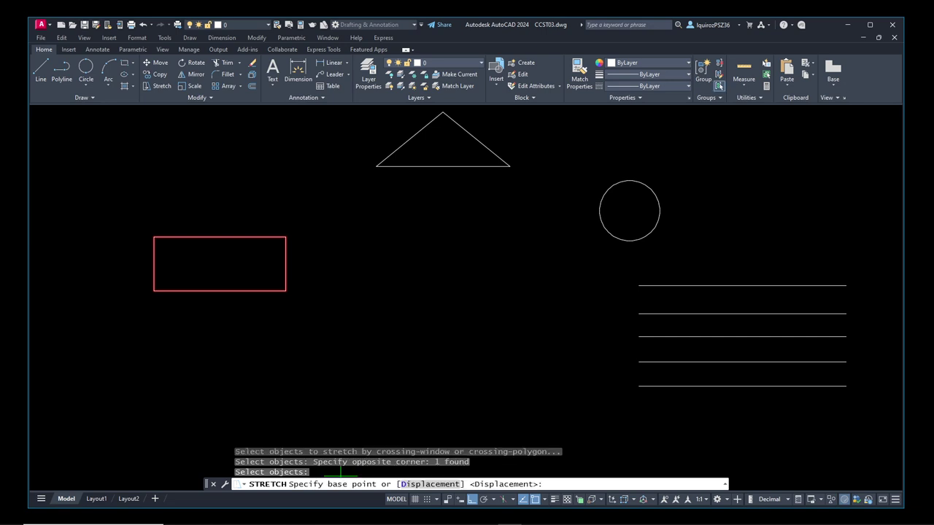
{"action": "left_click", "coordinate": [376, 166]}
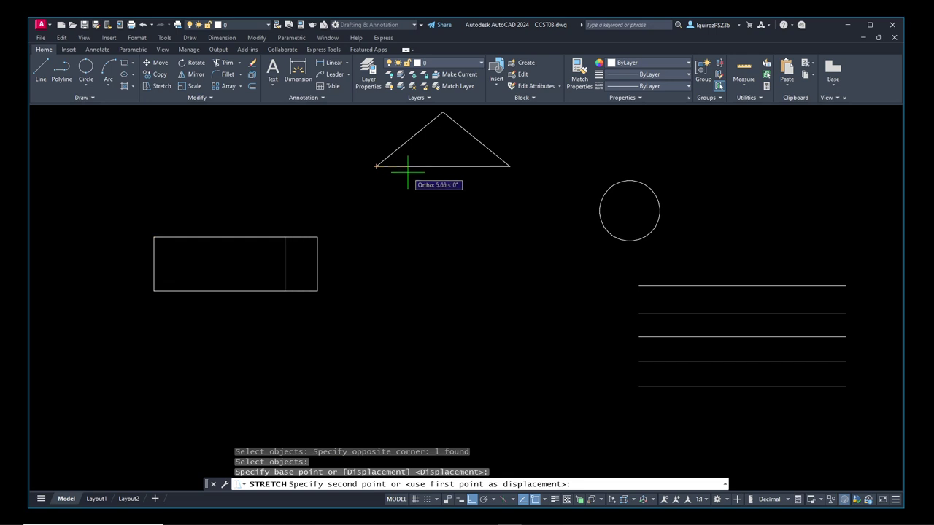
{"action": "left_click", "coordinate": [510, 166]}
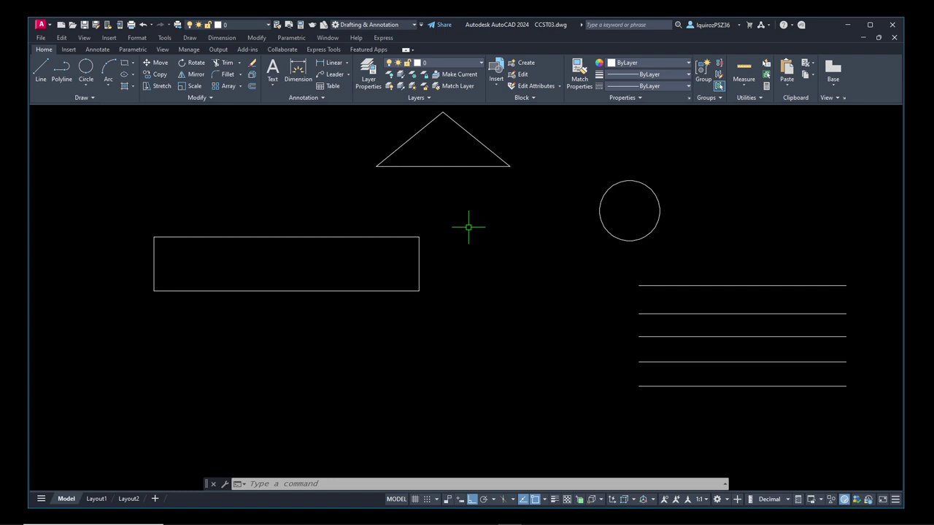
- Stretch the rectangle's bottom edge down from the circle's top to bottom quadrant
{"action": "type", "text": "str"}
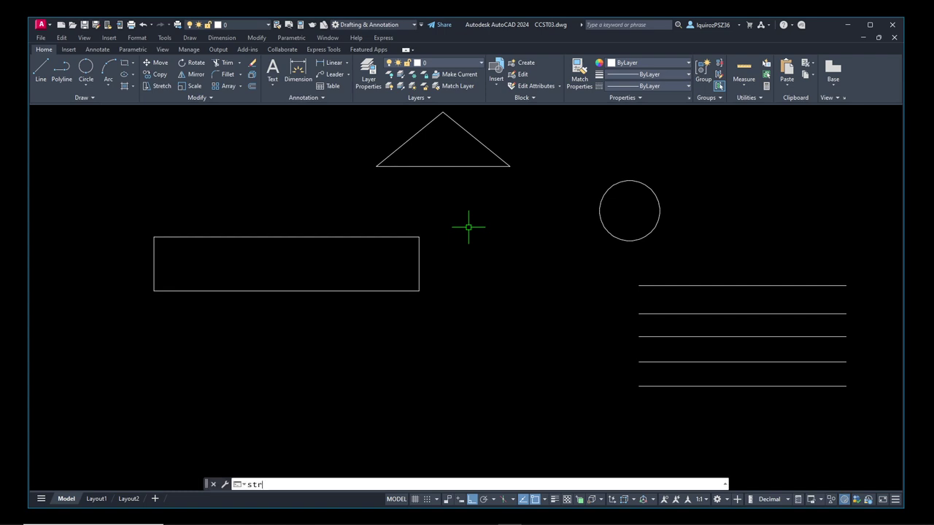
{"action": "left_click", "coordinate": [295, 389]}
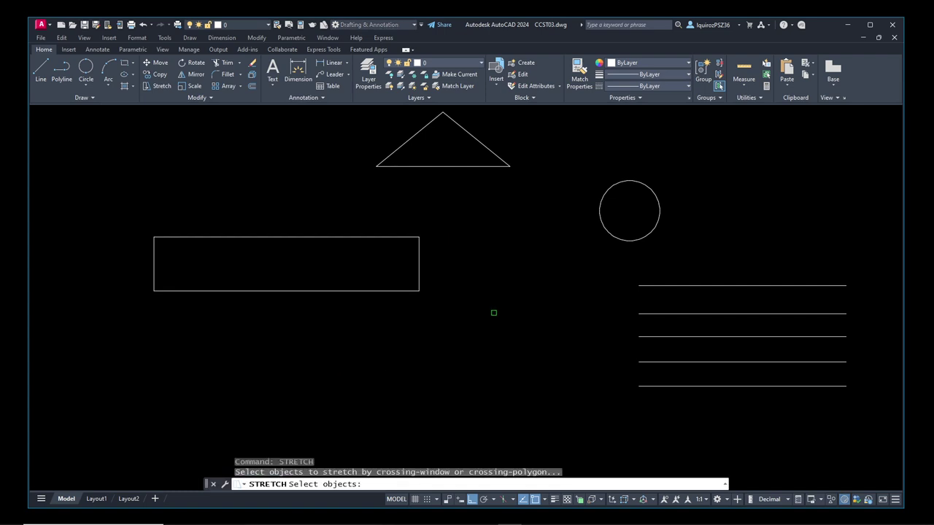
{"action": "left_click", "coordinate": [474, 273]}
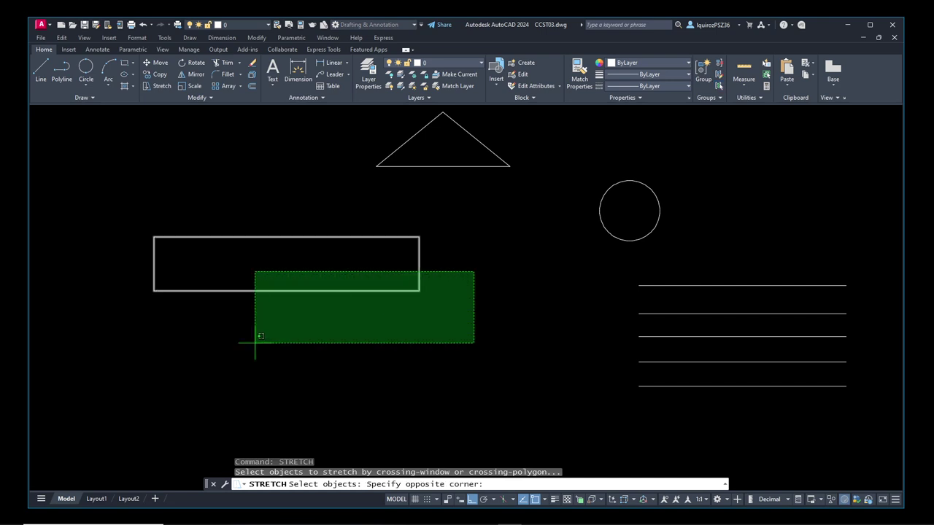
{"action": "left_click", "coordinate": [110, 332]}
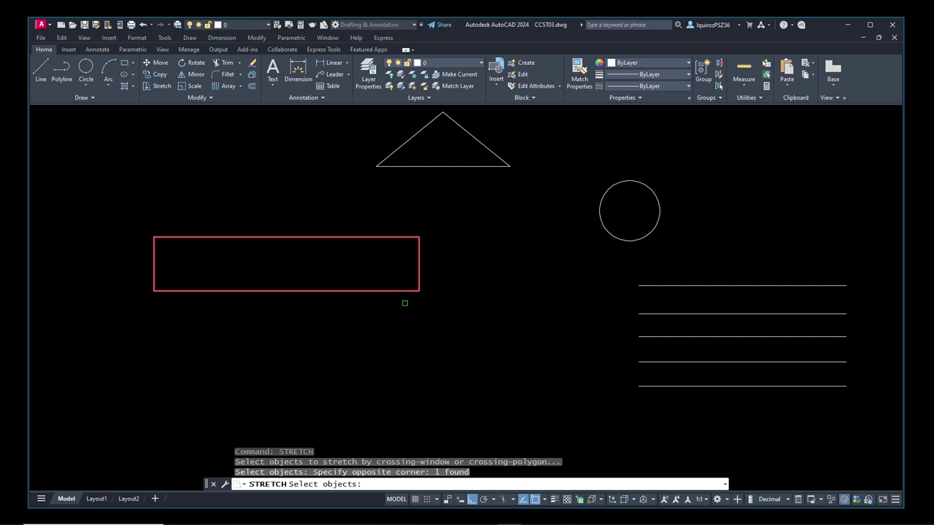
{"action": "key", "text": "Return"}
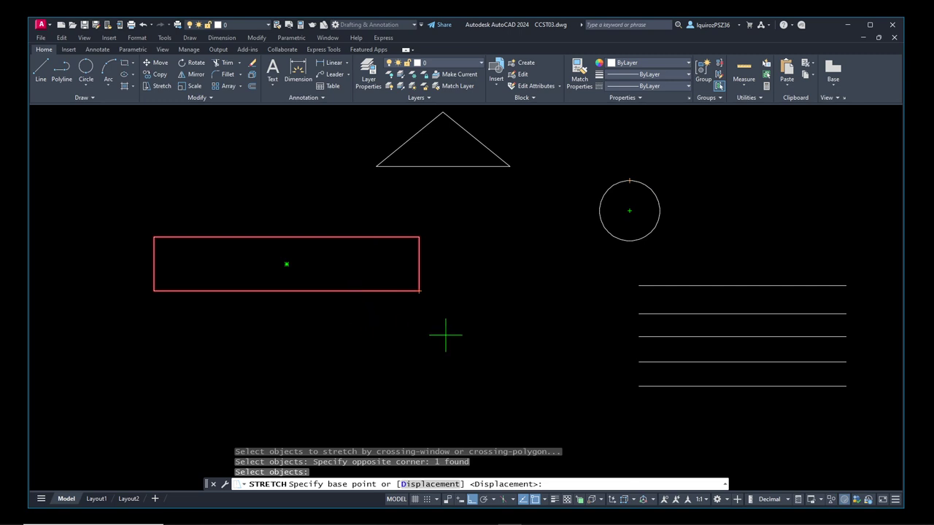
{"action": "left_click", "coordinate": [629, 180]}
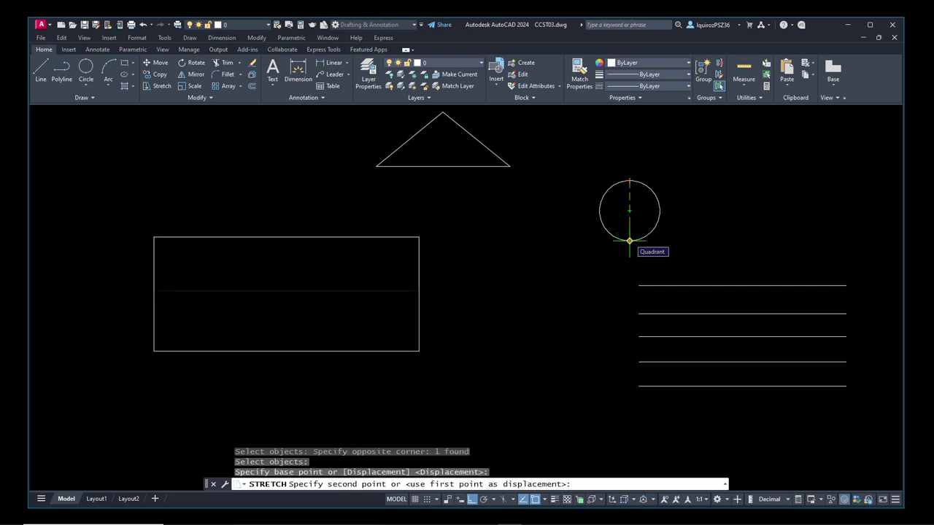
{"action": "left_click", "coordinate": [630, 240]}
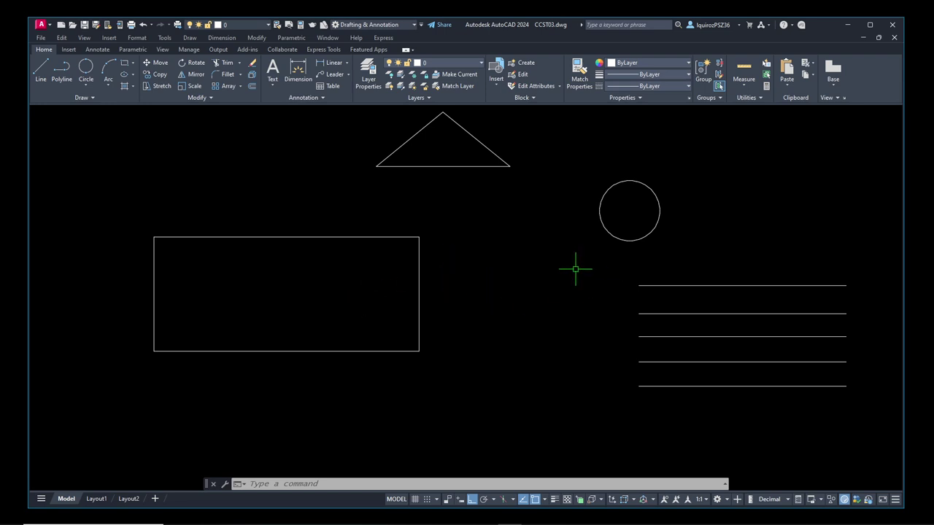
- Draw a free-angle zigzag line across the horizontal lines, rectangle, triangle and circle
{"action": "type", "text": "l"}
{"action": "key", "text": "Return"}
{"action": "left_click", "coordinate": [775, 225]}
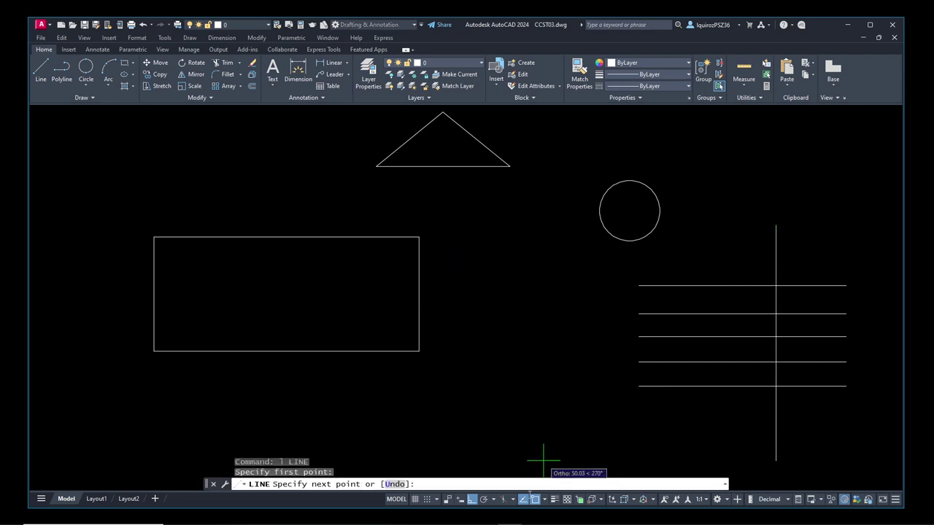
{"action": "key", "text": "F8"}
{"action": "left_click", "coordinate": [633, 449]}
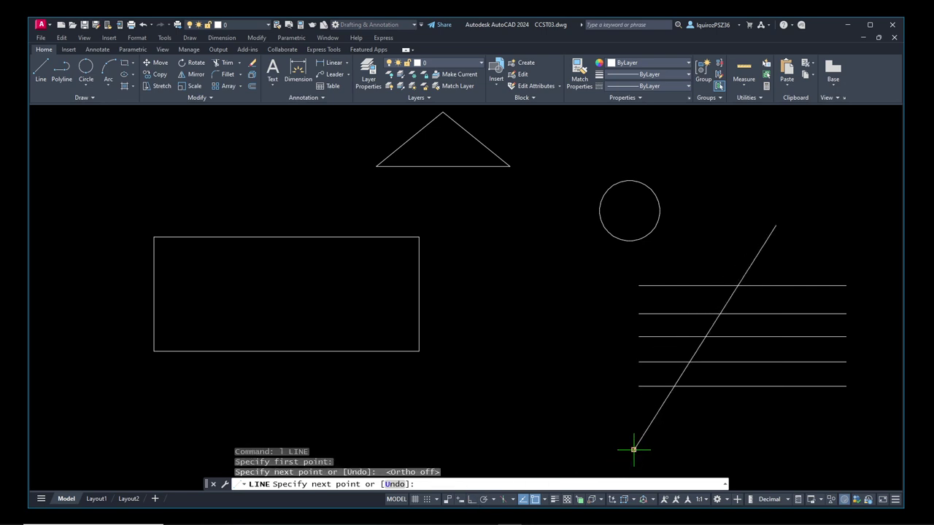
{"action": "left_click", "coordinate": [227, 168]}
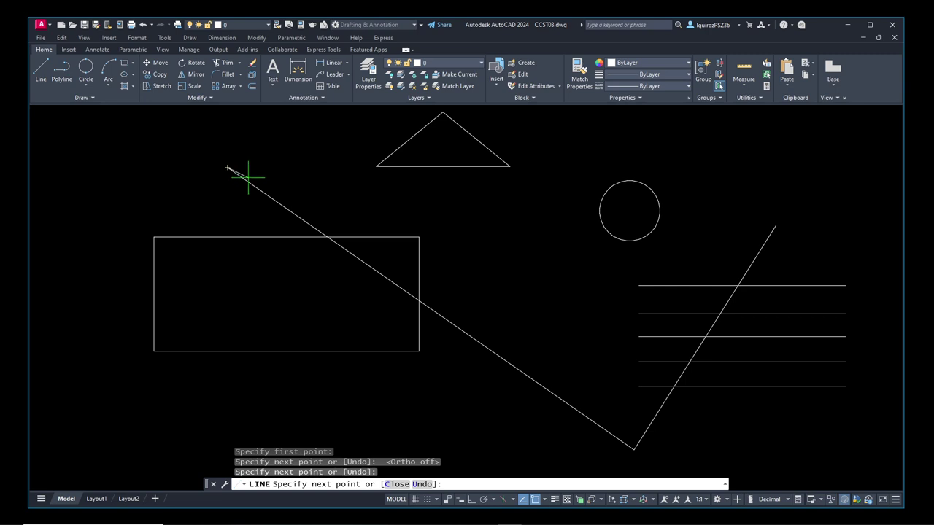
{"action": "left_click", "coordinate": [544, 129]}
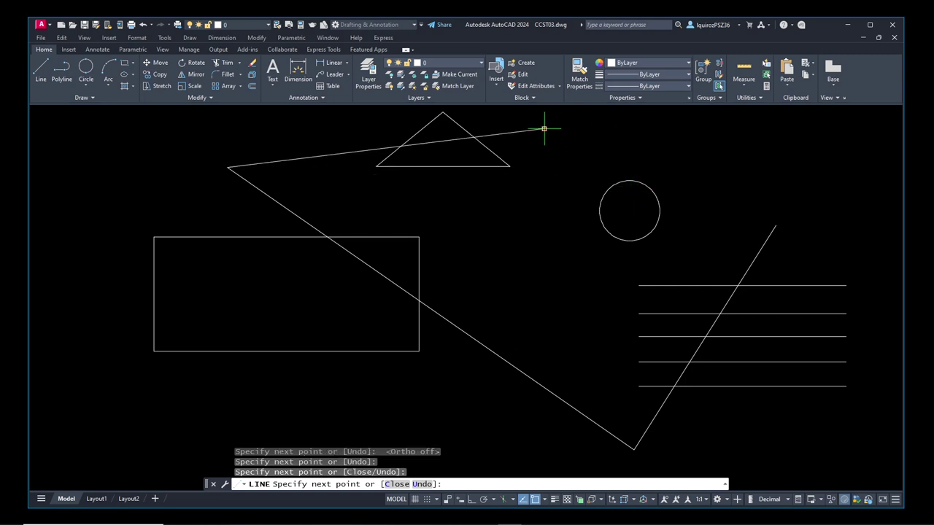
{"action": "left_click", "coordinate": [694, 245]}
{"action": "right_click", "coordinate": [694, 246]}
{"action": "left_click", "coordinate": [708, 253]}
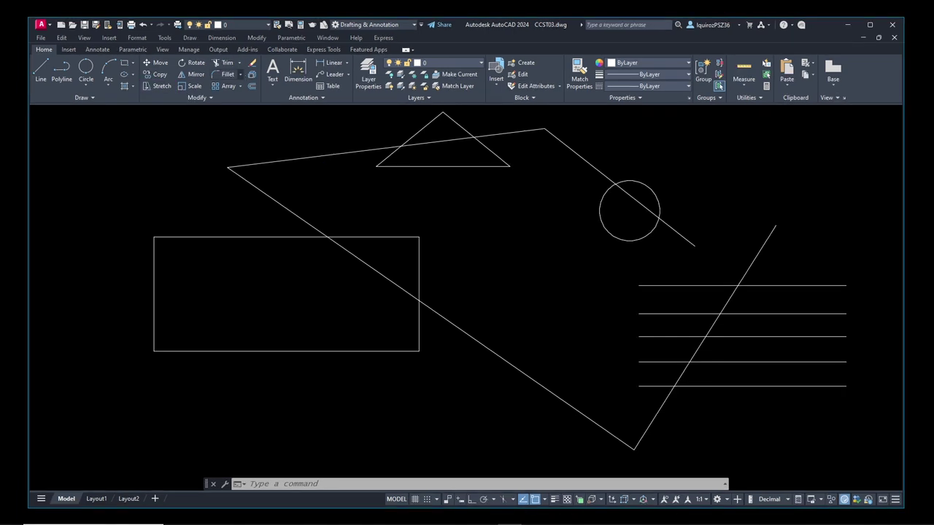
{"action": "type", "text": "t"}
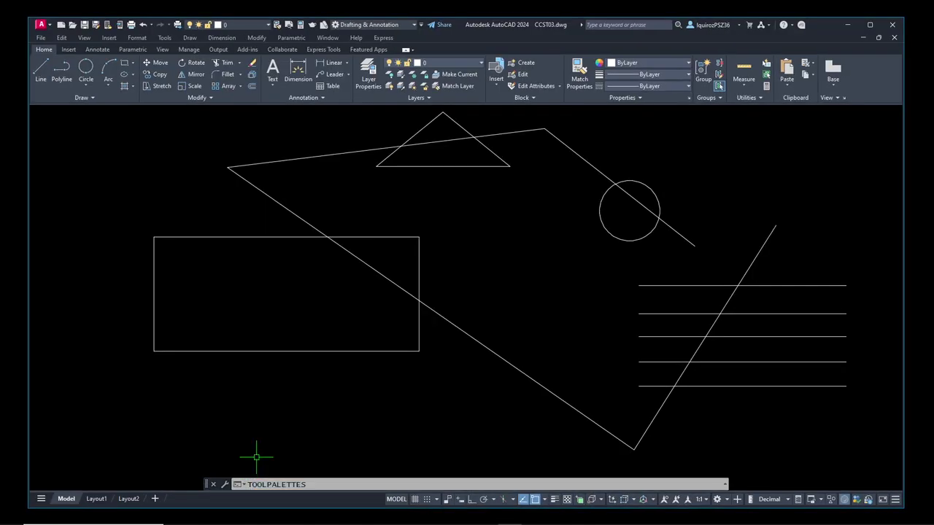
{"action": "key", "text": "Escape"}
{"action": "key", "text": "Escape"}
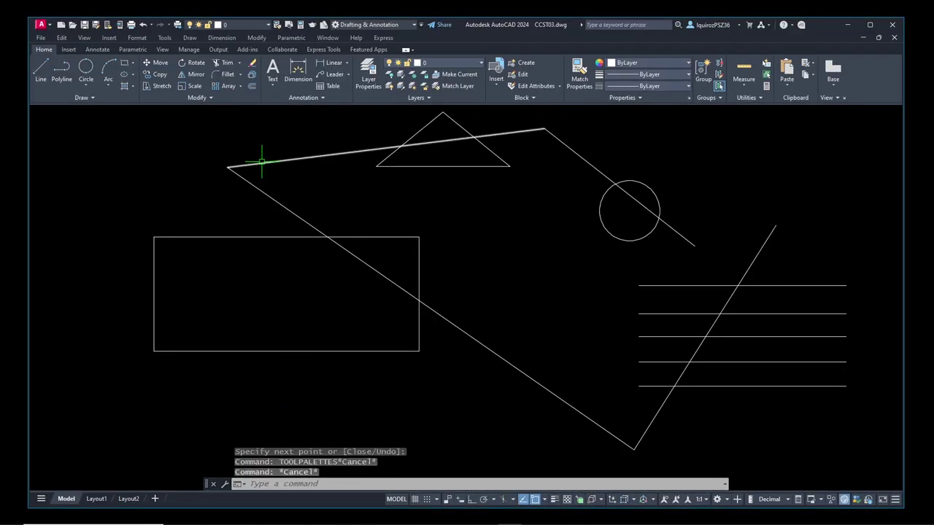
{"action": "left_click", "coordinate": [228, 63]}
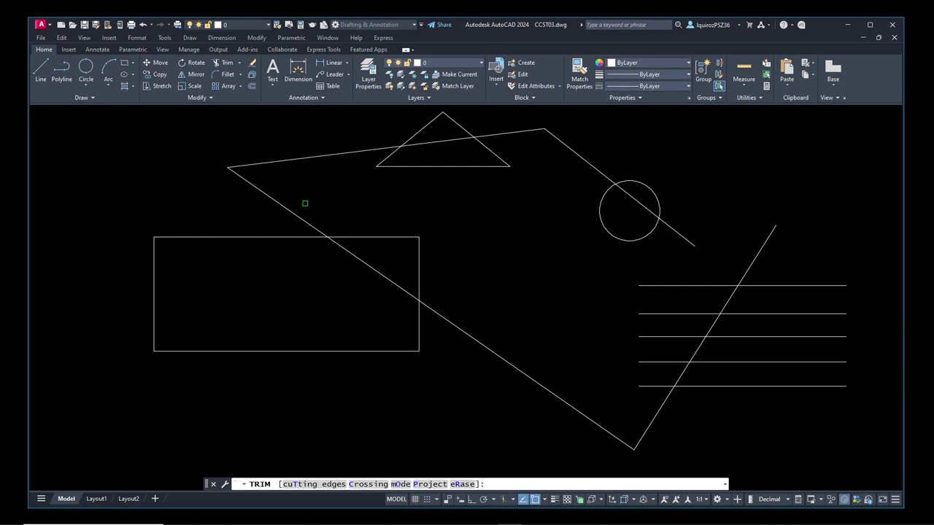
{"action": "key", "text": "Escape"}
{"action": "key", "text": "Escape"}
{"action": "key", "text": "Escape"}
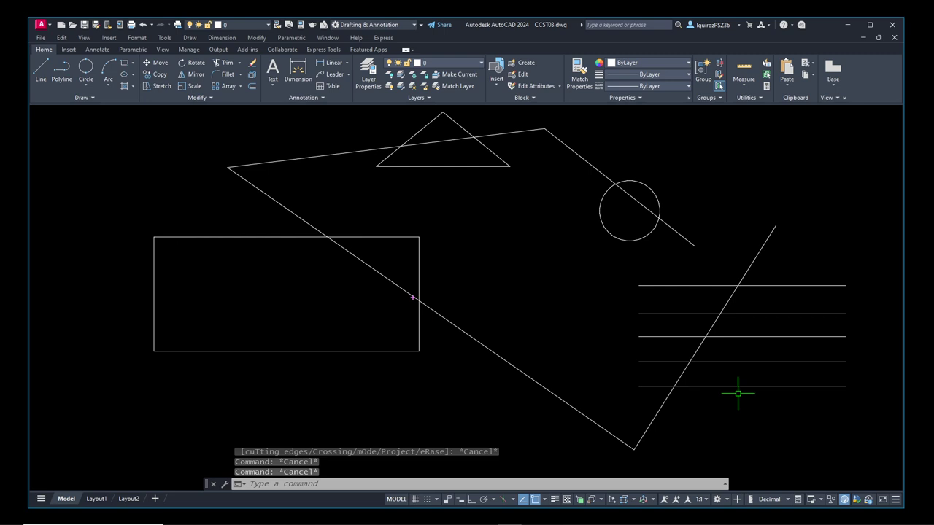
{"action": "left_click_drag", "start_coordinate": [413, 295], "coordinate": [334, 243]}
{"action": "left_click_drag", "start_coordinate": [413, 140], "coordinate": [460, 137]}
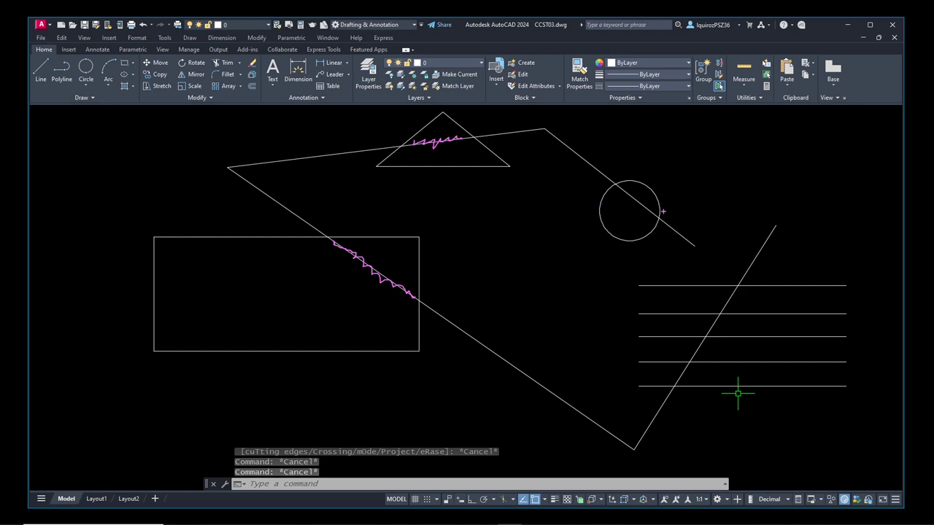
{"action": "left_click_drag", "start_coordinate": [663, 220], "coordinate": [693, 244]}
{"action": "mouse_move", "coordinate": [773, 232]}
{"action": "left_mouse_down"}
{"action": "mouse_move", "coordinate": [748, 275]}
{"action": "mouse_move", "coordinate": [766, 236]}
{"action": "left_mouse_up"}
{"action": "left_click_drag", "start_coordinate": [705, 341], "coordinate": [695, 356]}
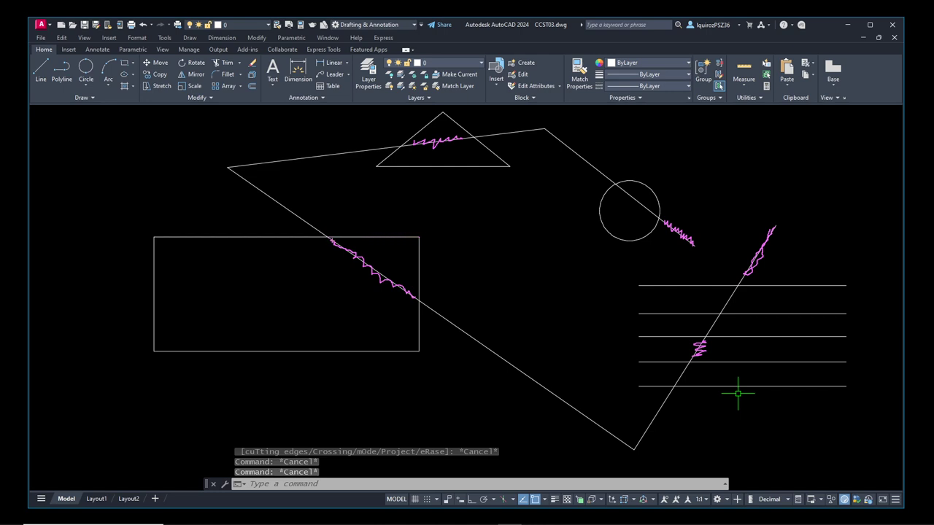
{"action": "left_click_drag", "start_coordinate": [337, 234], "coordinate": [411, 239]}
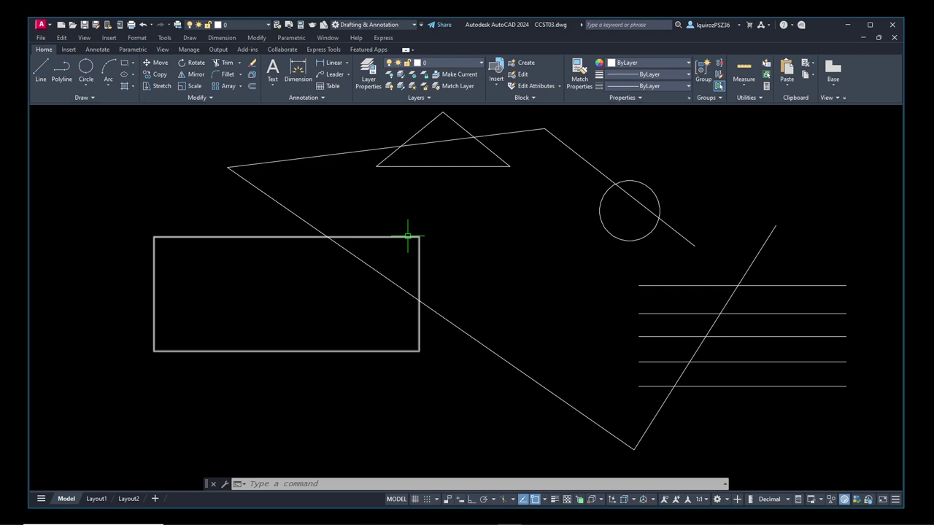
- Start TRIM and remove the zigzag pieces inside the rectangle, circle and triangle
{"action": "left_click", "coordinate": [239, 66]}
{"action": "left_click", "coordinate": [239, 66]}
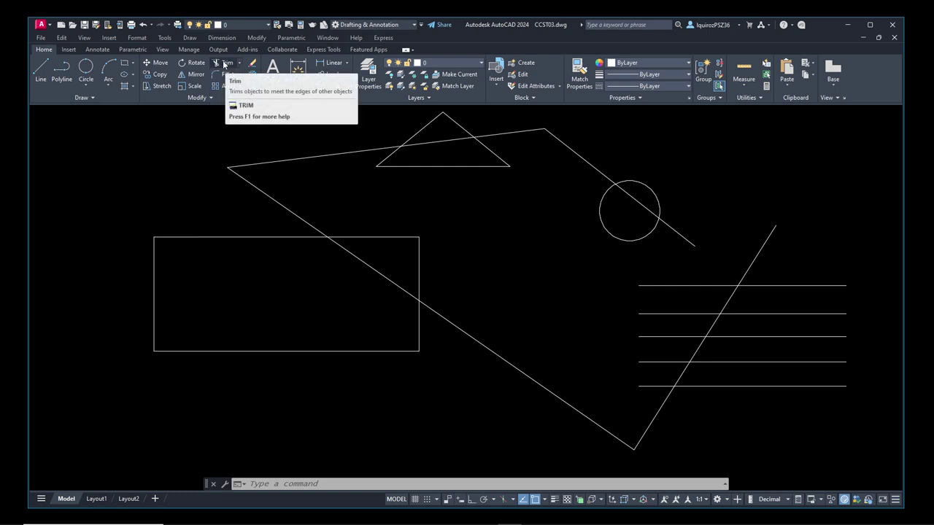
{"action": "left_click", "coordinate": [224, 65]}
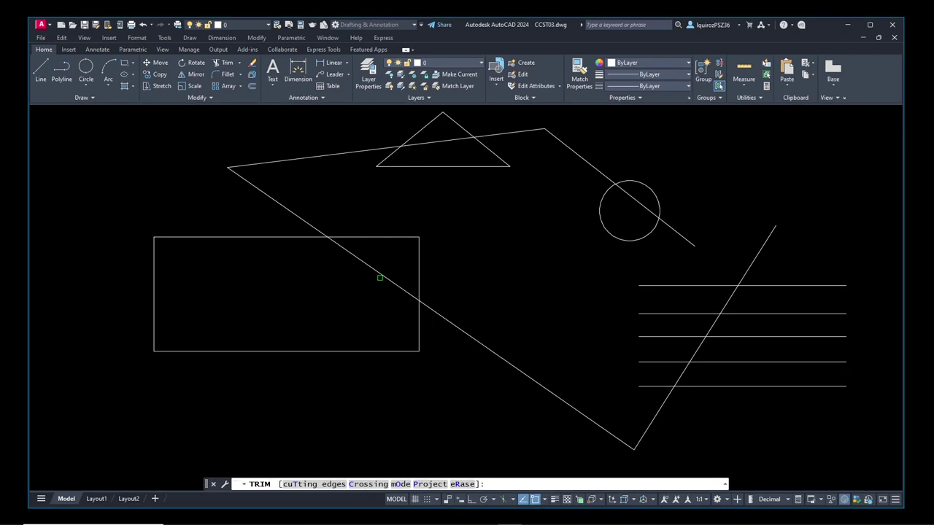
{"action": "left_click", "coordinate": [381, 275]}
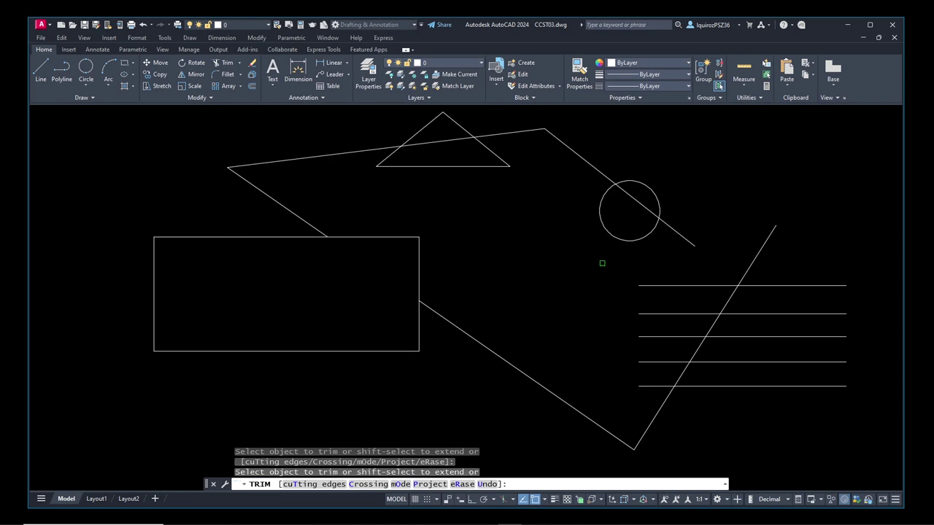
{"action": "left_click", "coordinate": [636, 200]}
{"action": "left_click", "coordinate": [442, 142]}
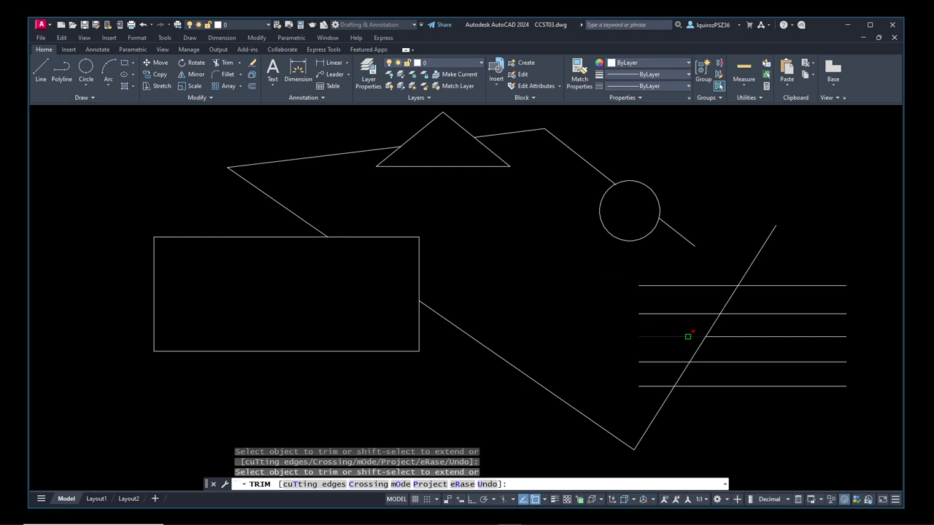
- Cut the third, top and bottom horizontal lines at the slanted line and drop the rectangle's right edge
{"action": "left_click", "coordinate": [688, 337]}
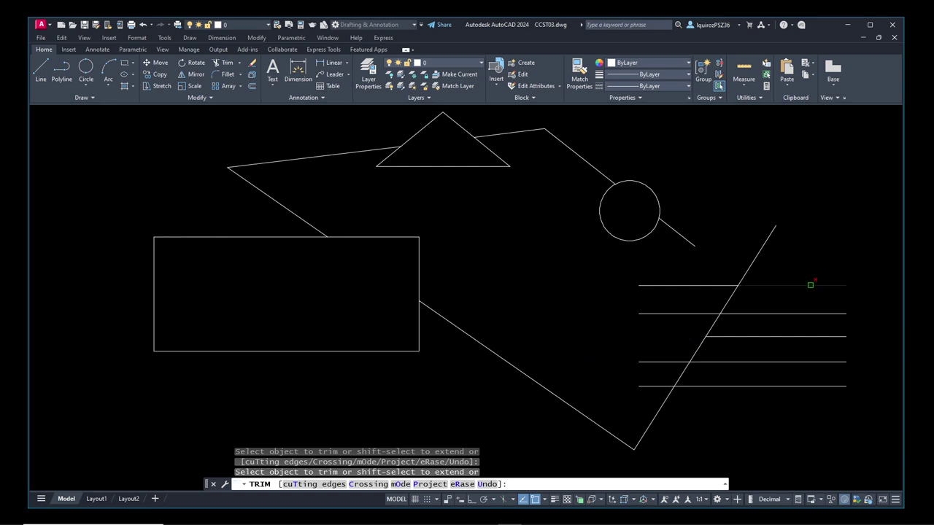
{"action": "left_click", "coordinate": [809, 285]}
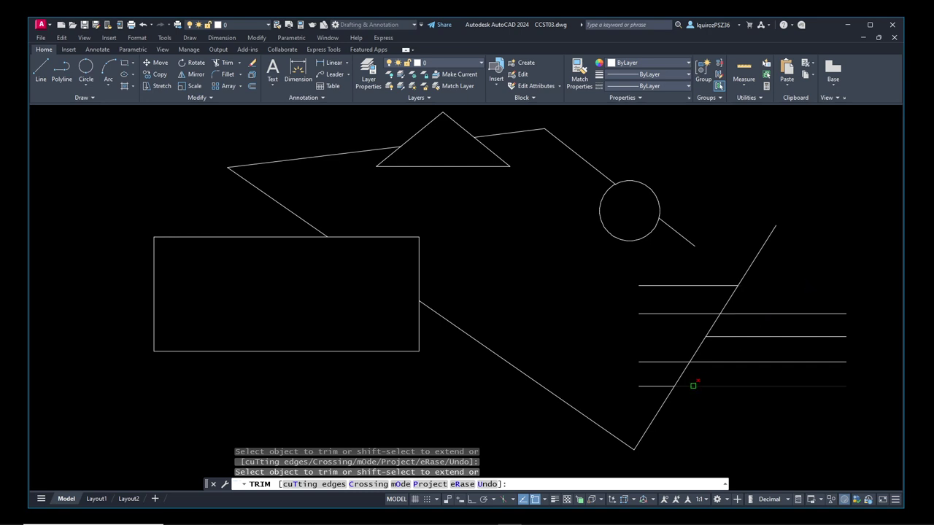
{"action": "left_click", "coordinate": [693, 385]}
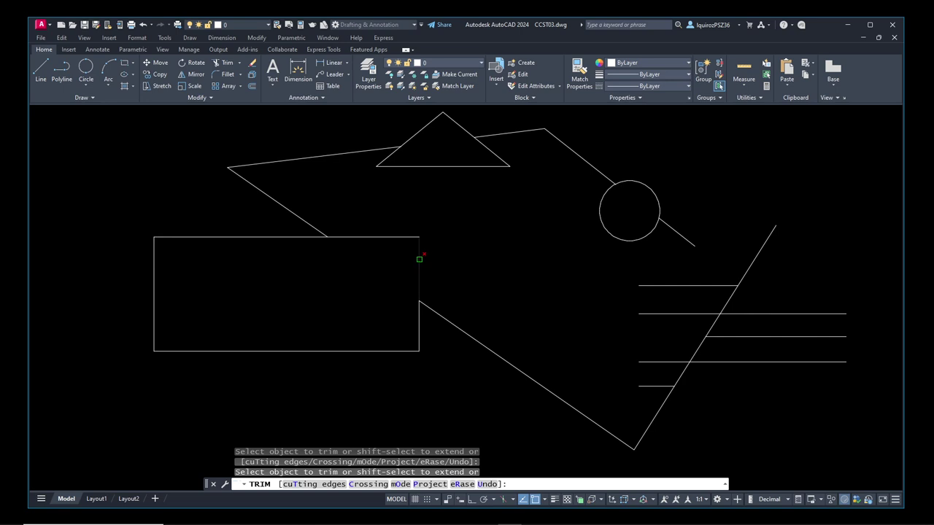
{"action": "left_click", "coordinate": [419, 259]}
- Trim the rectangle's top edge, both triangle edges, the slanted notch edge and the circle's lower part
{"action": "left_click", "coordinate": [367, 237]}
{"action": "left_click", "coordinate": [457, 123]}
{"action": "left_click", "coordinate": [425, 126]}
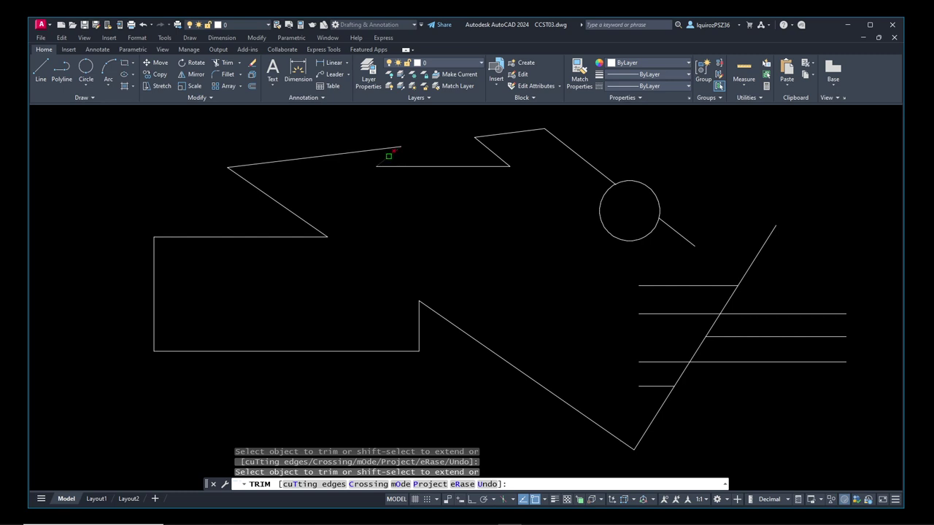
{"action": "left_click", "coordinate": [389, 155]}
{"action": "left_click", "coordinate": [603, 222]}
- Trim another horizontal line, the rectangle's left edge and a zigzag piece, then end TRIM
{"action": "left_click", "coordinate": [751, 337]}
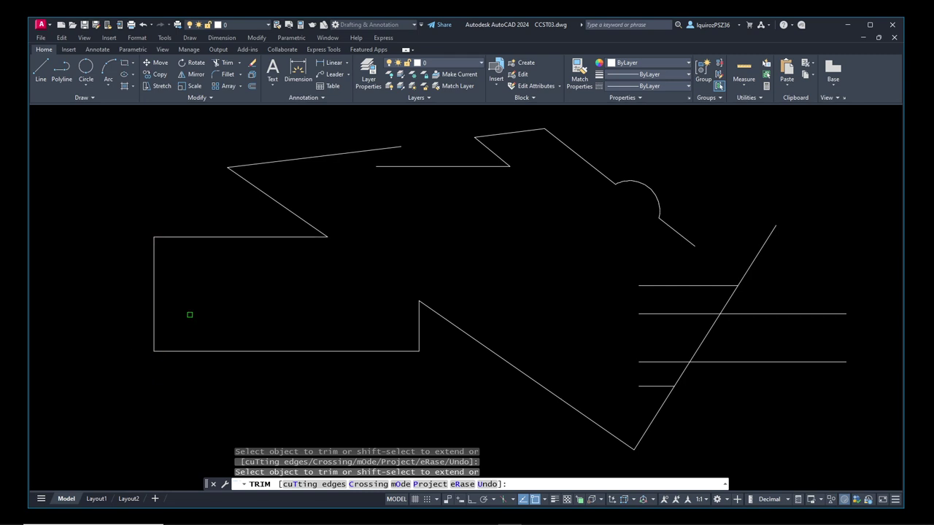
{"action": "left_click", "coordinate": [154, 293]}
{"action": "left_click", "coordinate": [728, 301]}
{"action": "right_click", "coordinate": [544, 262]}
{"action": "left_click", "coordinate": [565, 271]}
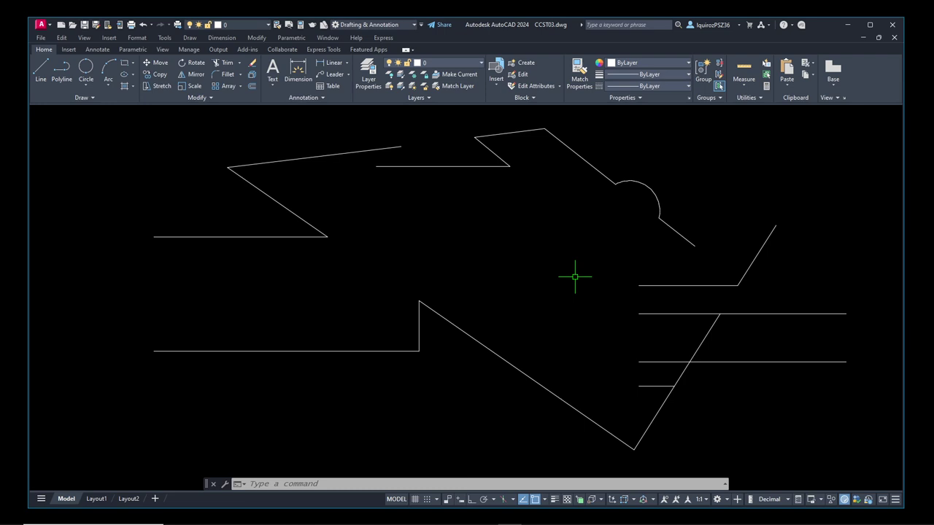
- Undo the earlier trims, then trim the right parts of the five horizontal lines one by one
{"action": "type", "text": "u"}
{"action": "key", "text": "Return"}
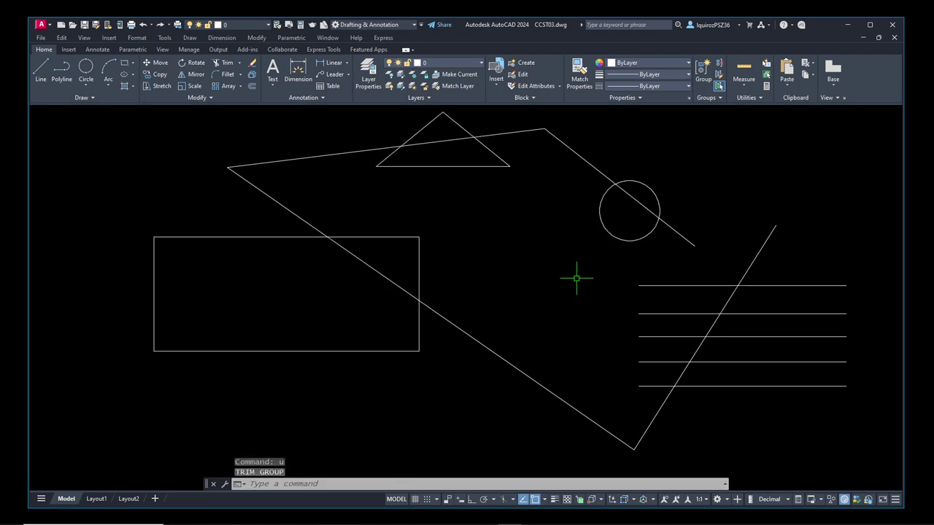
{"action": "left_click", "coordinate": [330, 485]}
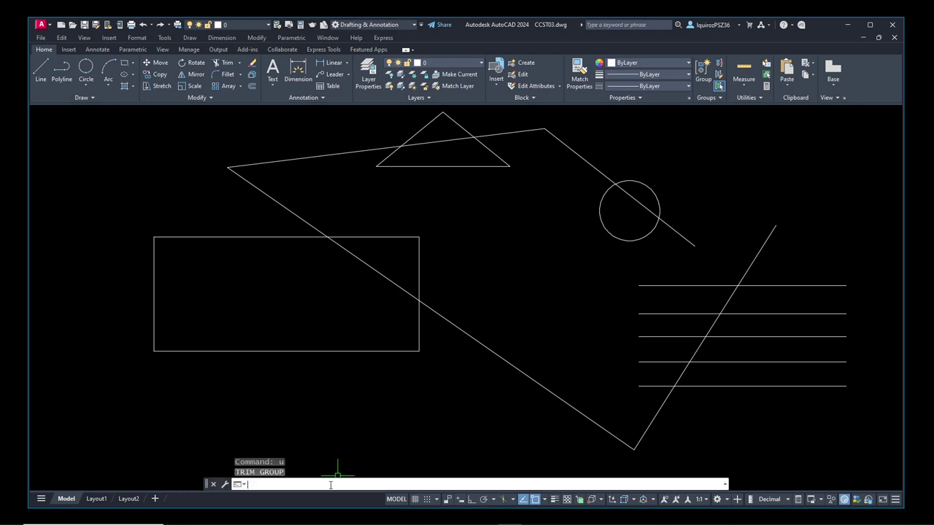
{"action": "type", "text": "trim"}
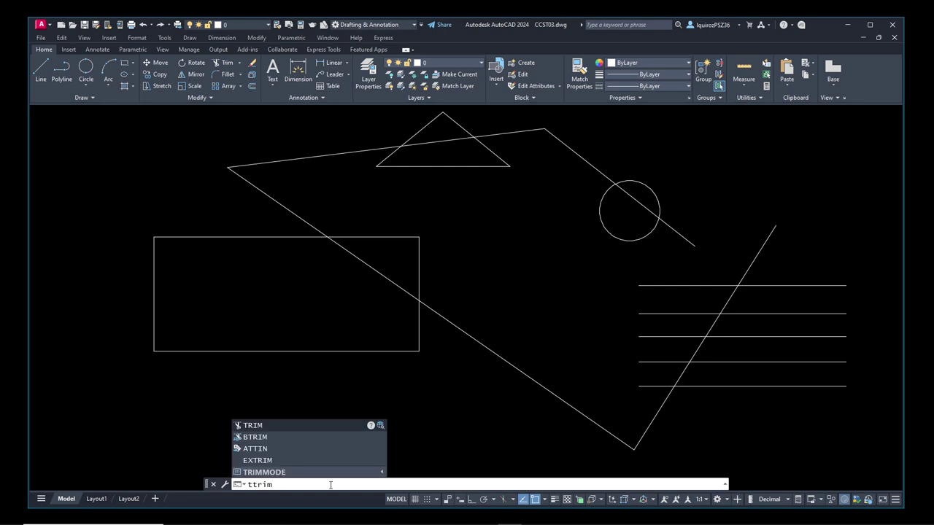
{"action": "key", "text": "BackSpace"}
{"action": "key", "text": "BackSpace"}
{"action": "key", "text": "BackSpace"}
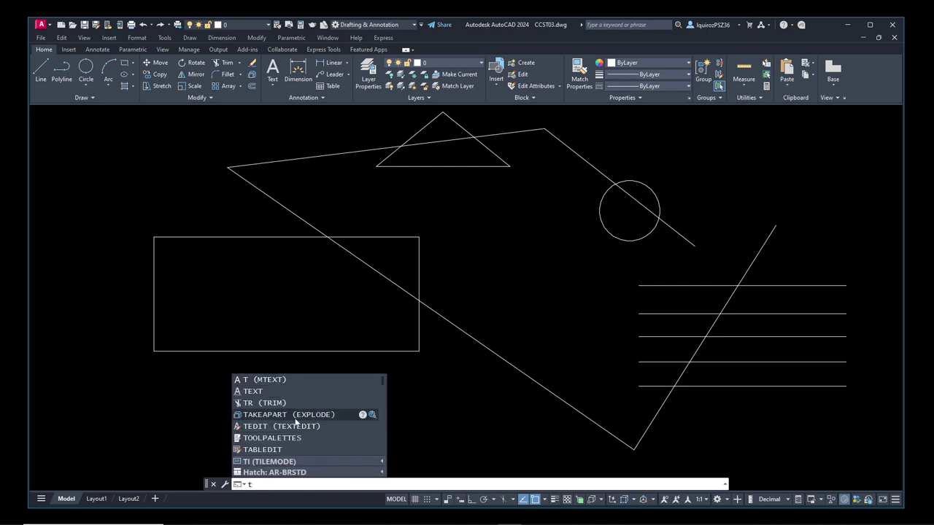
{"action": "type", "text": "r"}
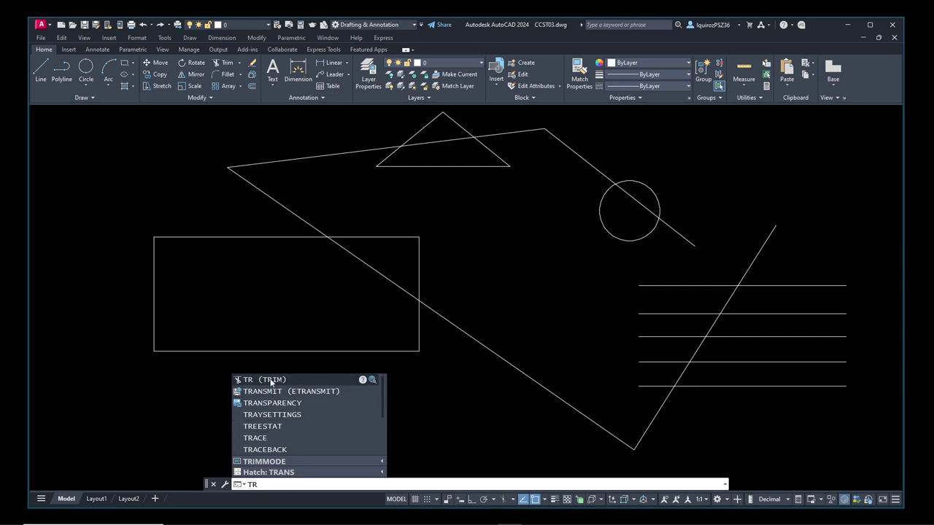
{"action": "left_click", "coordinate": [270, 381]}
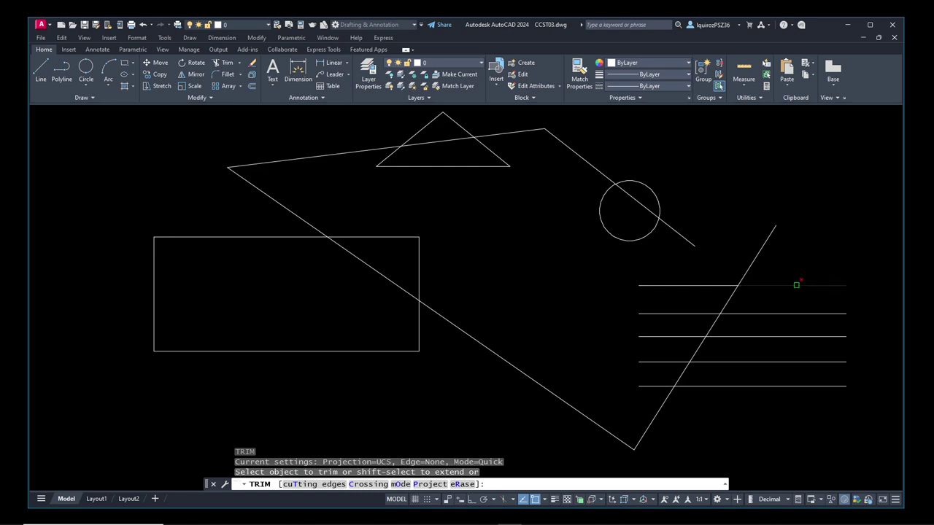
{"action": "left_click", "coordinate": [796, 285]}
{"action": "left_click", "coordinate": [785, 313]}
{"action": "left_click", "coordinate": [778, 336]}
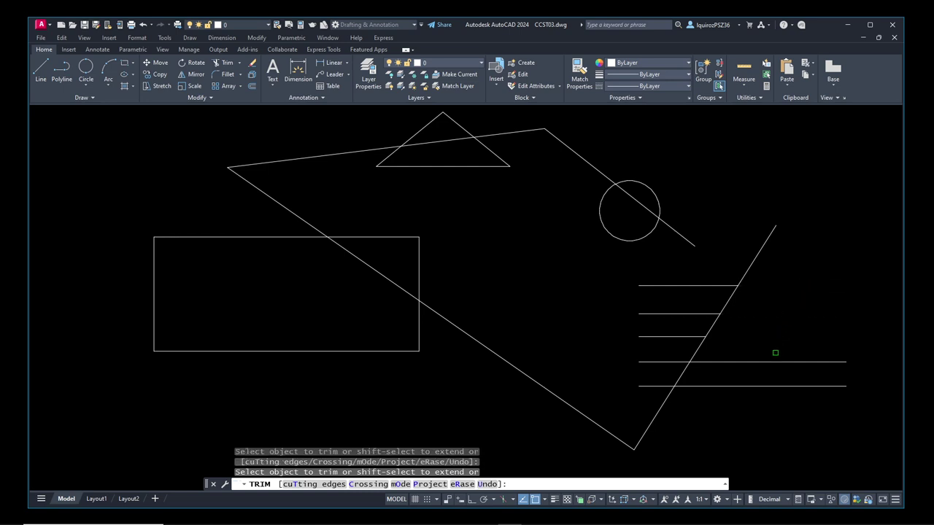
{"action": "left_click", "coordinate": [775, 361]}
{"action": "left_click", "coordinate": [765, 385]}
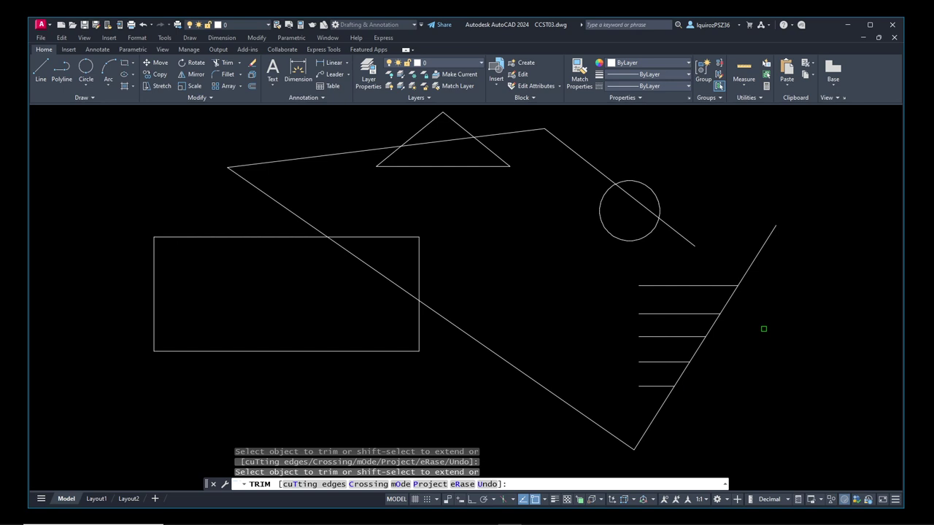
{"action": "key", "text": "Escape"}
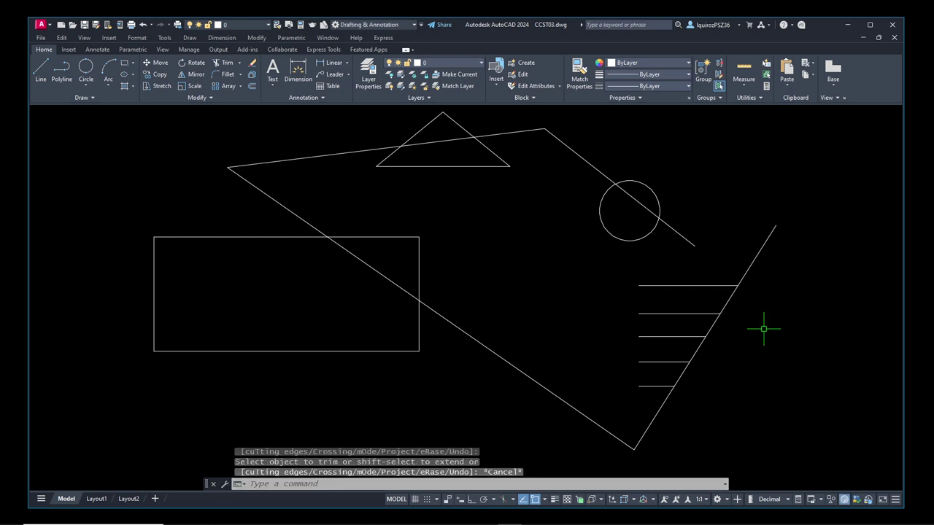
- Undo those trims and fence-trim all five lines' right ends at the slanted line instead
{"action": "type", "text": "u"}
{"action": "key", "text": "Return"}
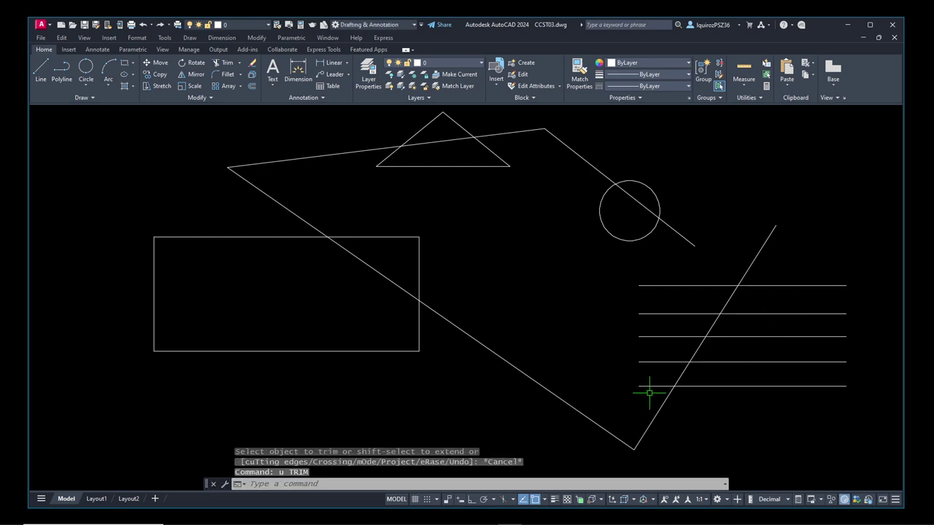
{"action": "left_click", "coordinate": [441, 484]}
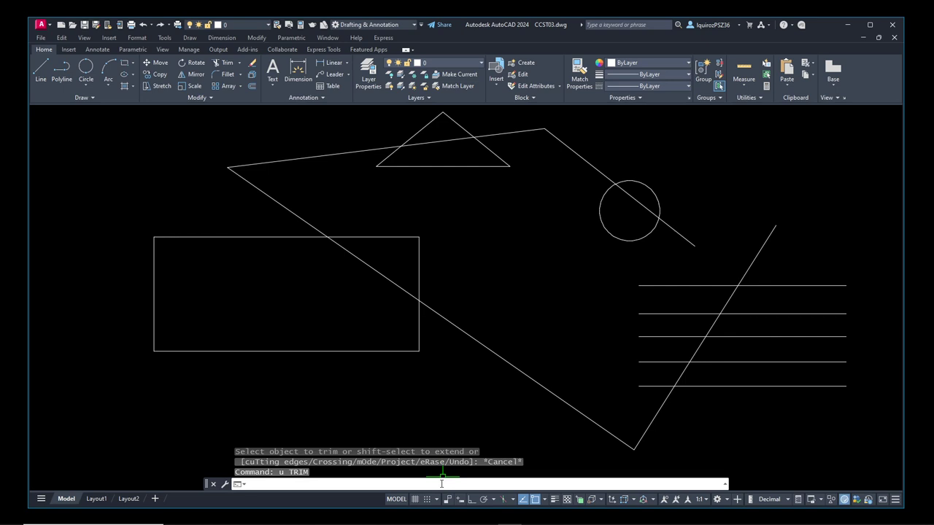
{"action": "type", "text": "trim"}
{"action": "key", "text": "Return"}
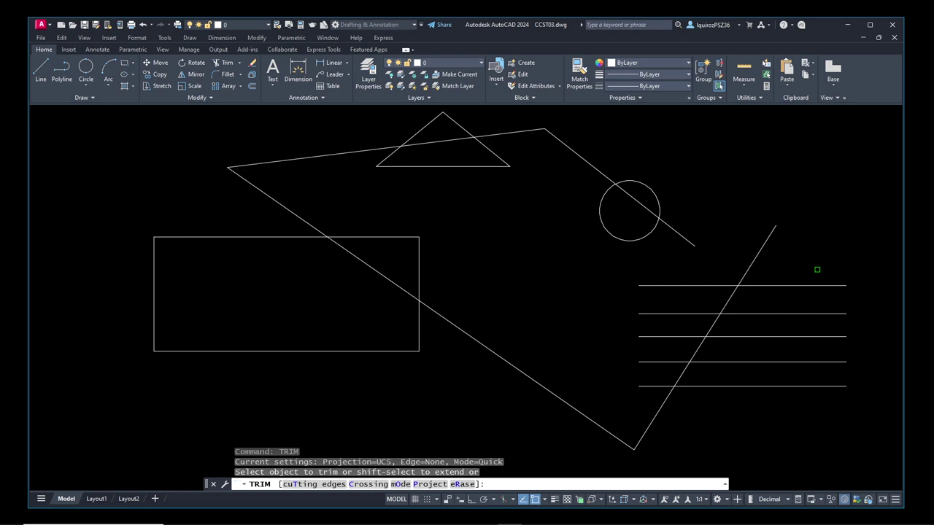
{"action": "type", "text": "f"}
{"action": "key", "text": "Return"}
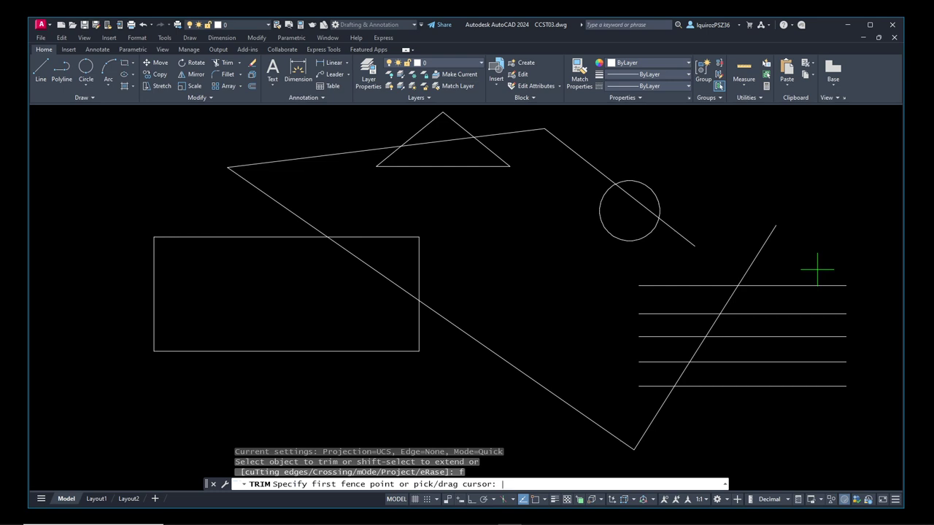
{"action": "left_click", "coordinate": [832, 235]}
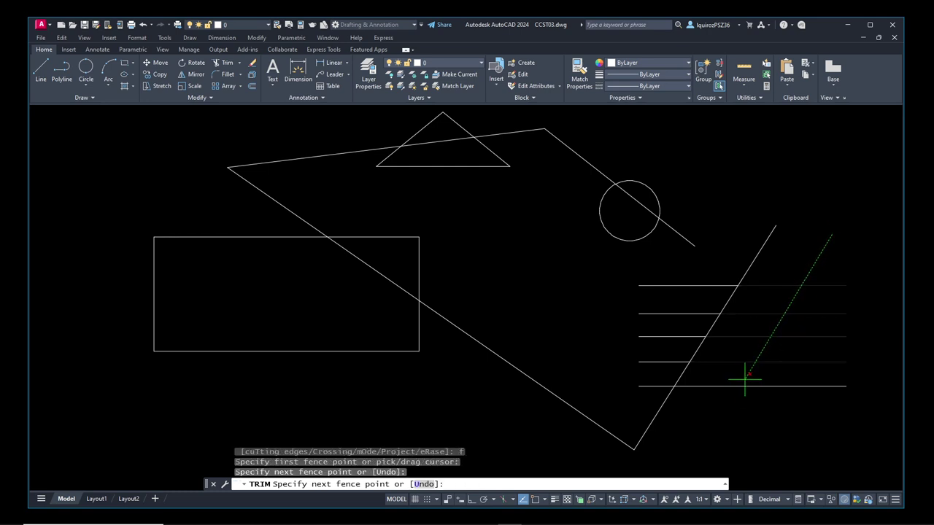
{"action": "left_click", "coordinate": [698, 440]}
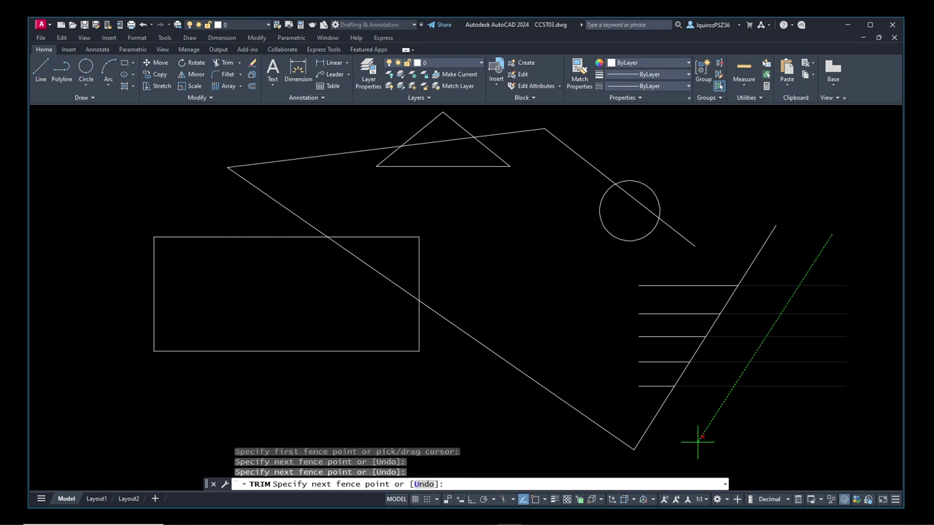
{"action": "key", "text": "Return"}
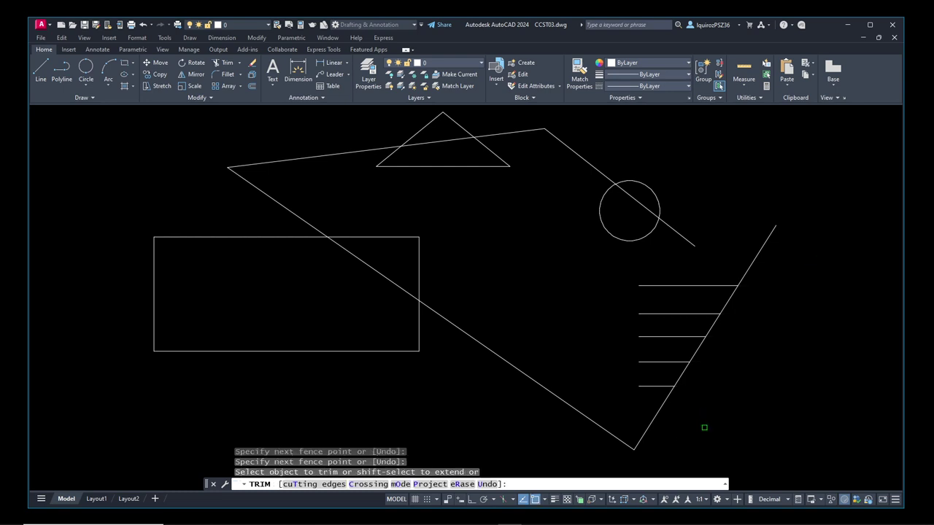
{"action": "key", "text": "Return"}
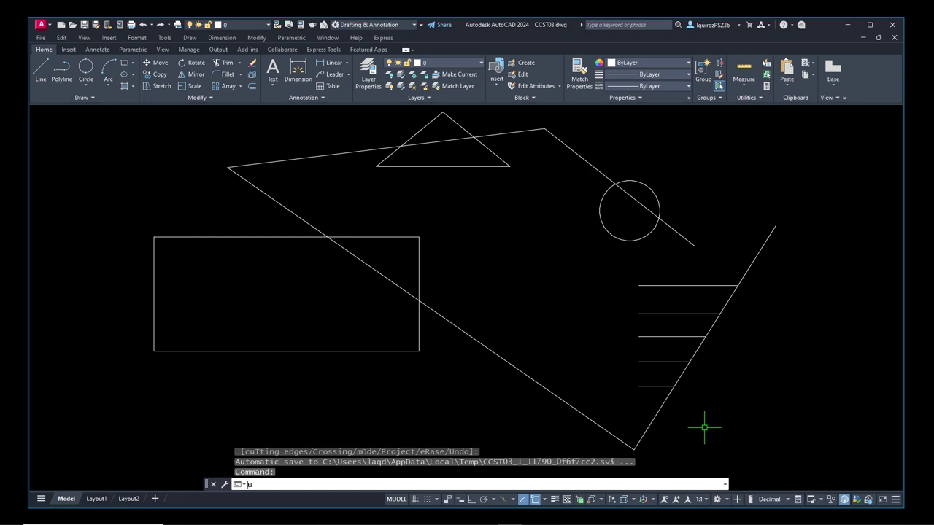
- Undo the fence trim, then fence-trim the left ends of the five horizontal lines
{"action": "type", "text": "u"}
{"action": "key", "text": "Return"}
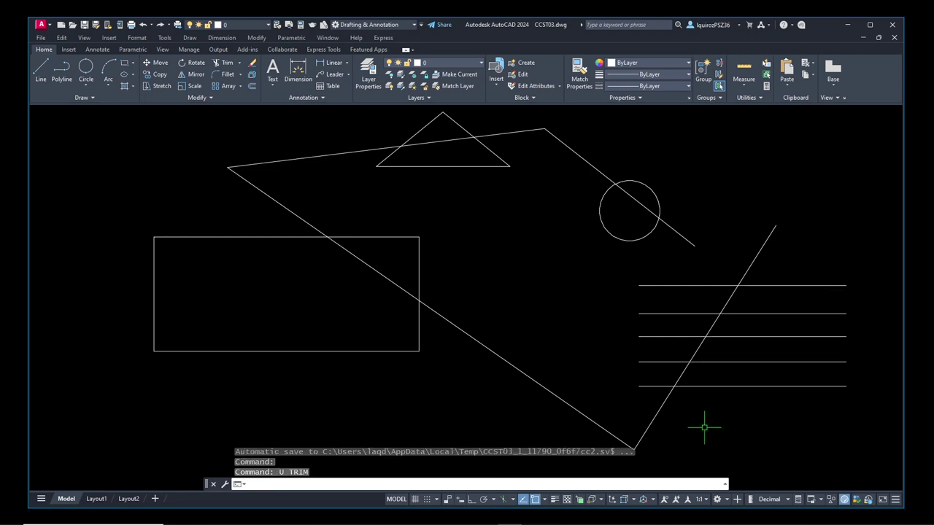
{"action": "type", "text": "TRIM"}
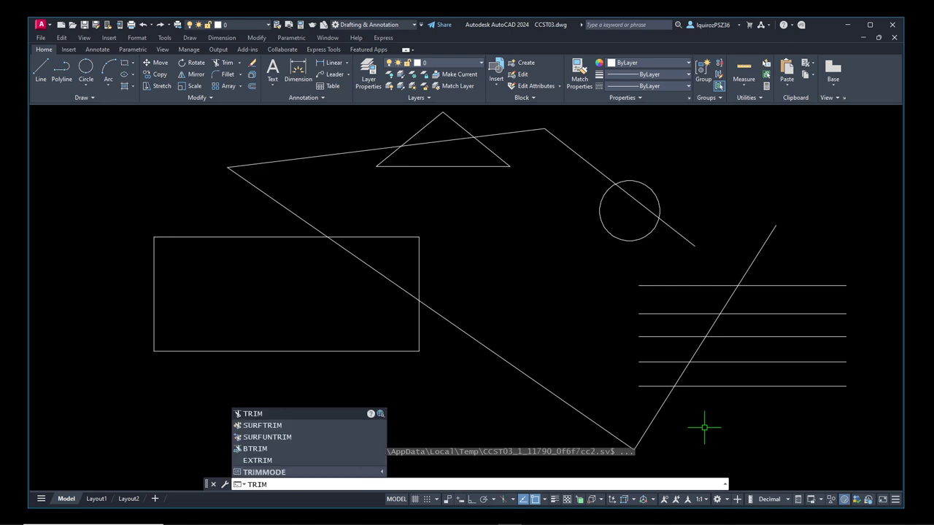
{"action": "key", "text": "Return"}
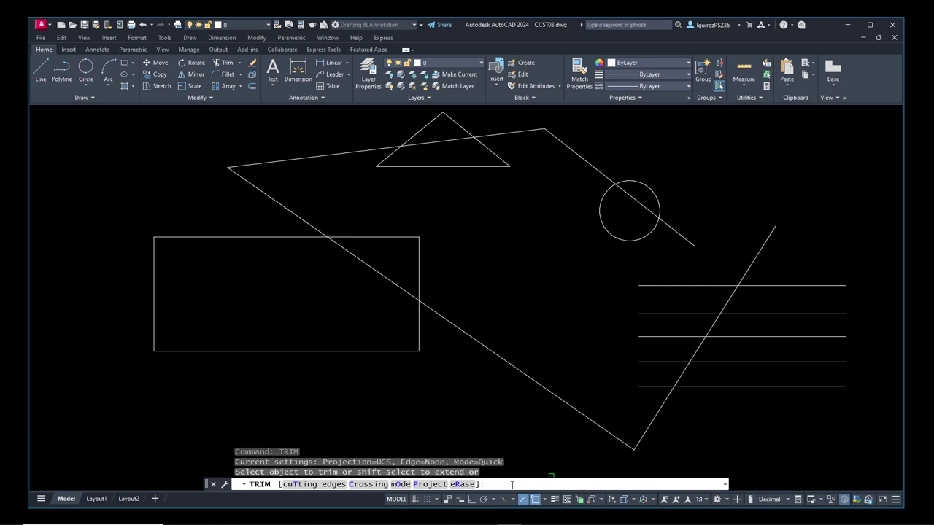
{"action": "type", "text": "f"}
{"action": "key", "text": "Return"}
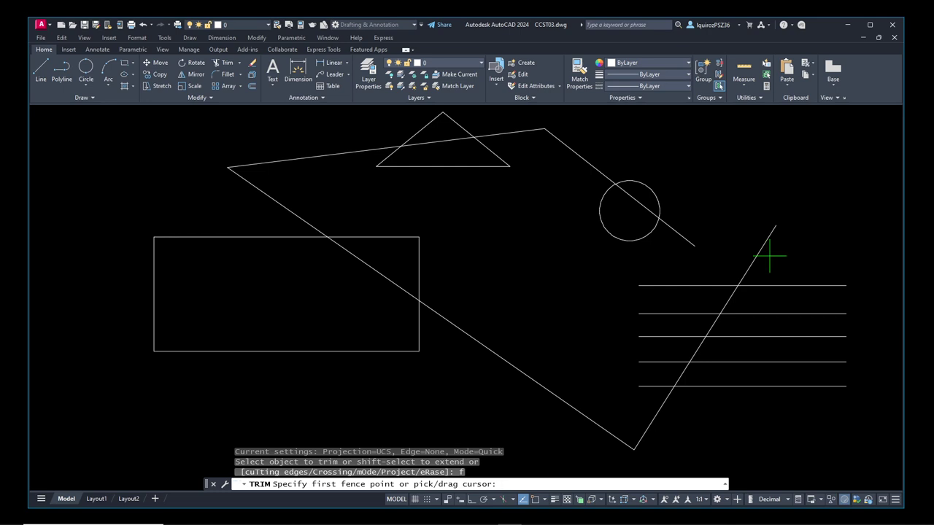
{"action": "left_click", "coordinate": [701, 274]}
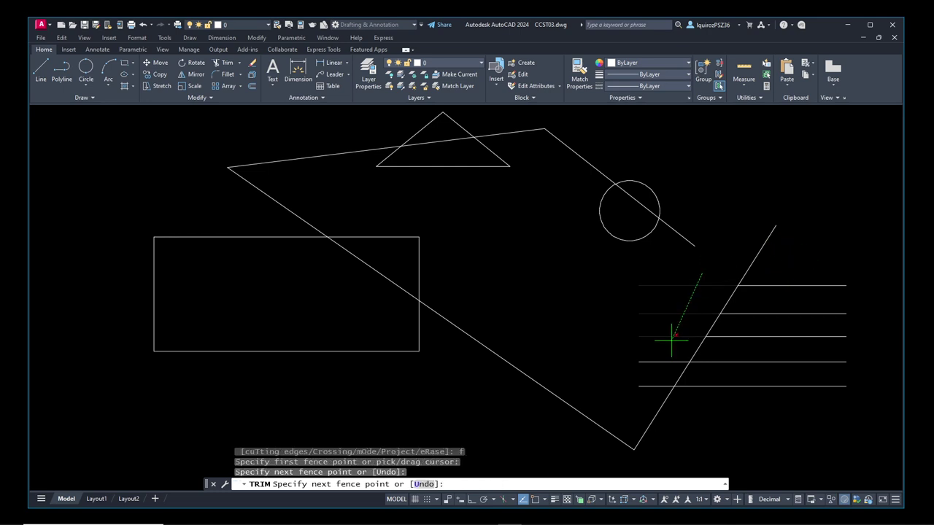
{"action": "left_click", "coordinate": [644, 411]}
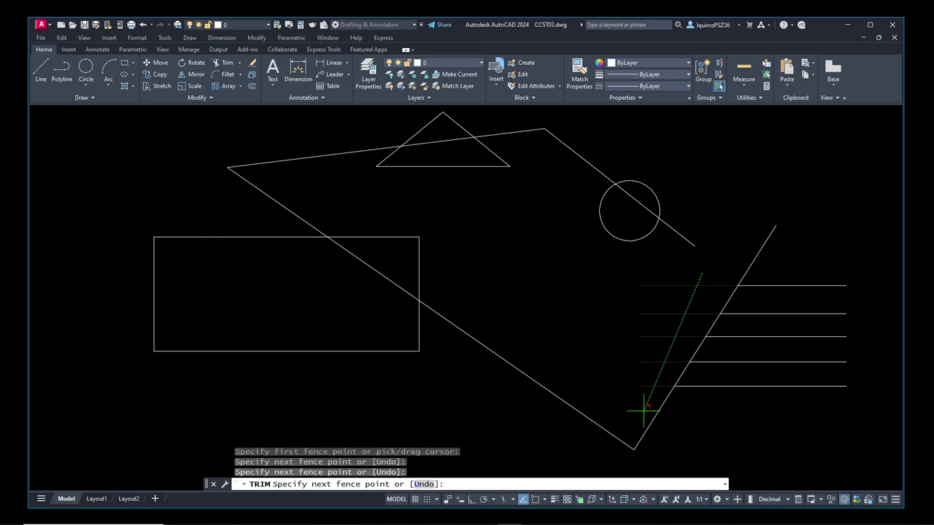
{"action": "key", "text": "Return"}
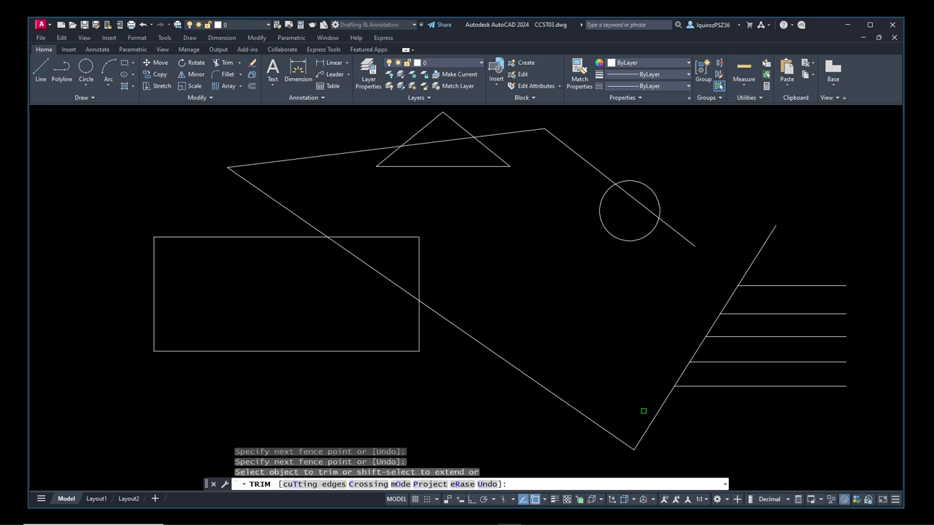
{"action": "key", "text": "Return"}
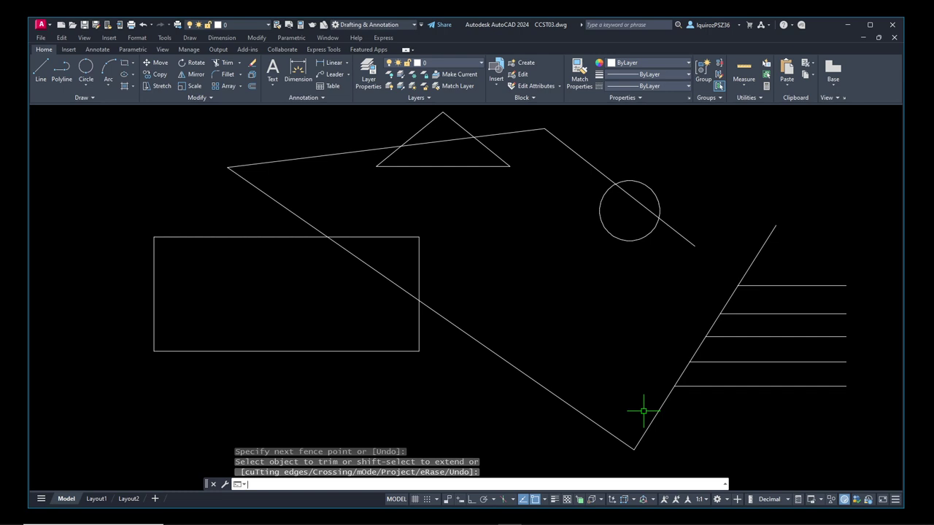
- With TRIM, delete the zigzag segments inside the rectangle, triangle and circle
{"action": "type", "text": "trim"}
{"action": "key", "text": "Return"}
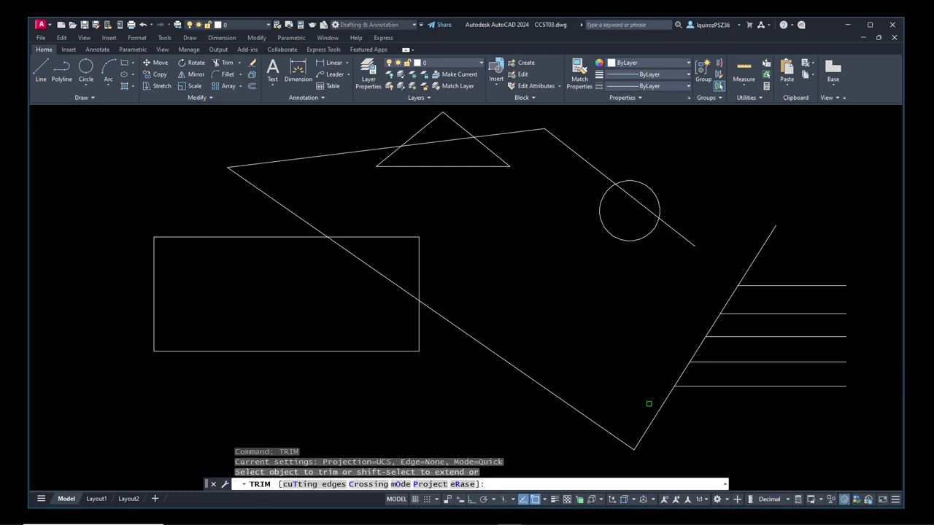
{"action": "left_click", "coordinate": [383, 275]}
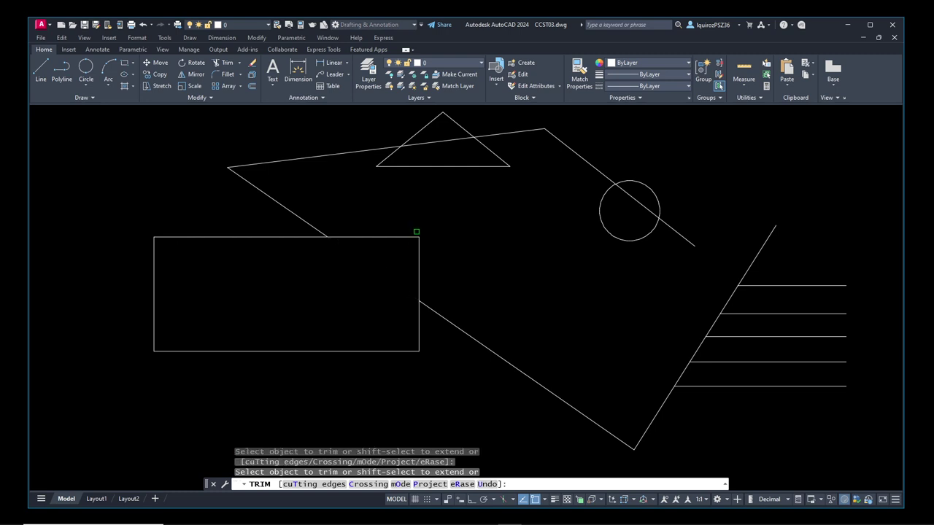
{"action": "left_click", "coordinate": [435, 142]}
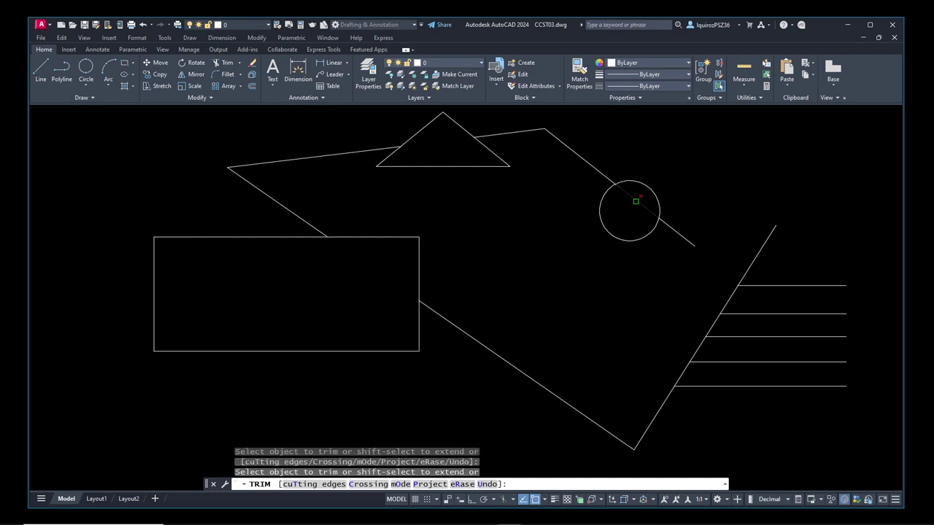
{"action": "left_click", "coordinate": [635, 201]}
{"action": "key", "text": "Return"}
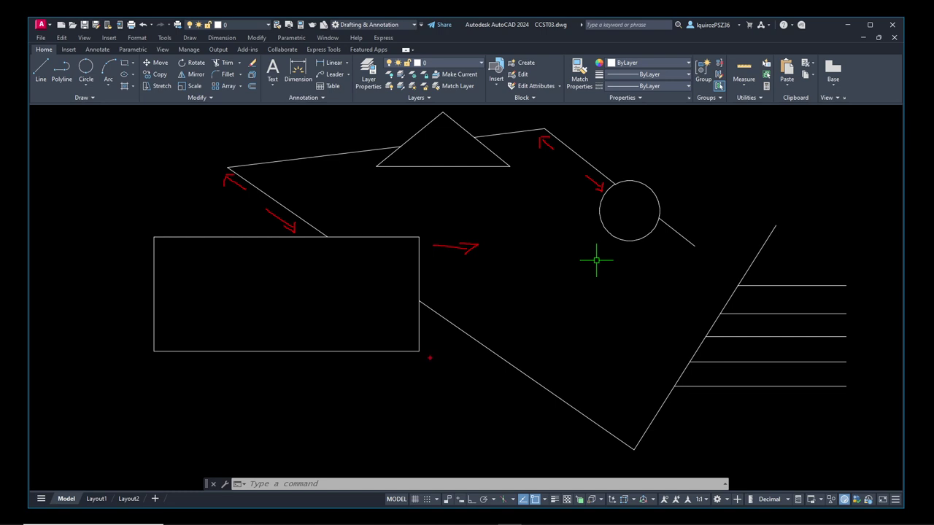
{"action": "left_click_drag", "start_coordinate": [419, 359], "coordinate": [471, 355]}
{"action": "mouse_move", "coordinate": [745, 297]}
{"action": "left_mouse_down"}
{"action": "mouse_move", "coordinate": [759, 296]}
{"action": "mouse_move", "coordinate": [744, 292]}
{"action": "mouse_move", "coordinate": [759, 323]}
{"action": "mouse_move", "coordinate": [743, 329]}
{"action": "mouse_move", "coordinate": [741, 345]}
{"action": "mouse_move", "coordinate": [761, 345]}
{"action": "mouse_move", "coordinate": [745, 351]}
{"action": "mouse_move", "coordinate": [749, 368]}
{"action": "mouse_move", "coordinate": [736, 371]}
{"action": "left_mouse_up"}
{"action": "mouse_move", "coordinate": [830, 299]}
{"action": "left_mouse_down"}
{"action": "mouse_move", "coordinate": [852, 299]}
{"action": "mouse_move", "coordinate": [846, 306]}
{"action": "mouse_move", "coordinate": [863, 324]}
{"action": "mouse_move", "coordinate": [843, 347]}
{"action": "mouse_move", "coordinate": [865, 348]}
{"action": "left_mouse_up"}
{"action": "left_click_drag", "start_coordinate": [866, 348], "coordinate": [861, 383]}
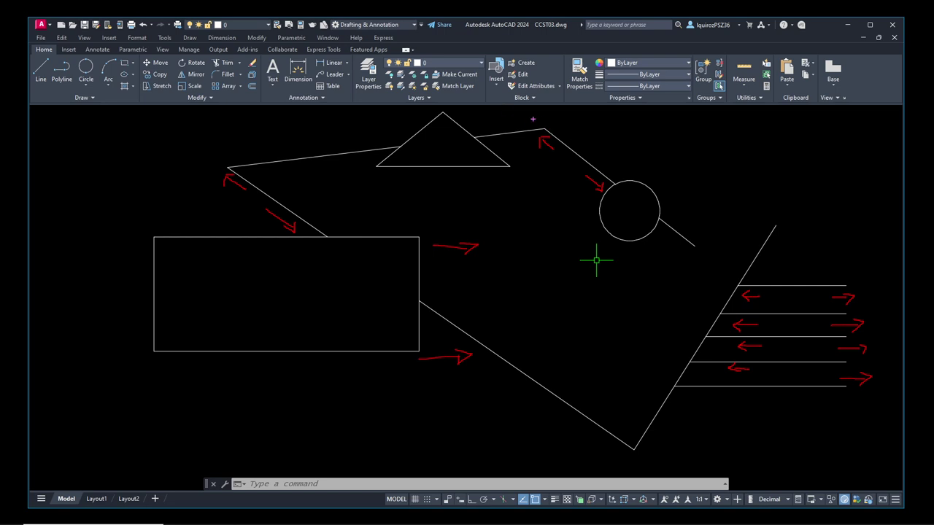
{"action": "left_click_drag", "start_coordinate": [555, 132], "coordinate": [539, 151]}
{"action": "mouse_move", "coordinate": [610, 167]}
{"action": "left_mouse_down"}
{"action": "mouse_move", "coordinate": [613, 174]}
{"action": "mouse_move", "coordinate": [623, 159]}
{"action": "left_mouse_up"}
{"action": "mouse_move", "coordinate": [236, 170]}
{"action": "left_mouse_down"}
{"action": "mouse_move", "coordinate": [248, 182]}
{"action": "mouse_move", "coordinate": [235, 181]}
{"action": "left_mouse_up"}
{"action": "left_click_drag", "start_coordinate": [326, 224], "coordinate": [342, 216]}
{"action": "left_click_drag", "start_coordinate": [436, 232], "coordinate": [458, 225]}
{"action": "left_click_drag", "start_coordinate": [435, 348], "coordinate": [457, 340]}
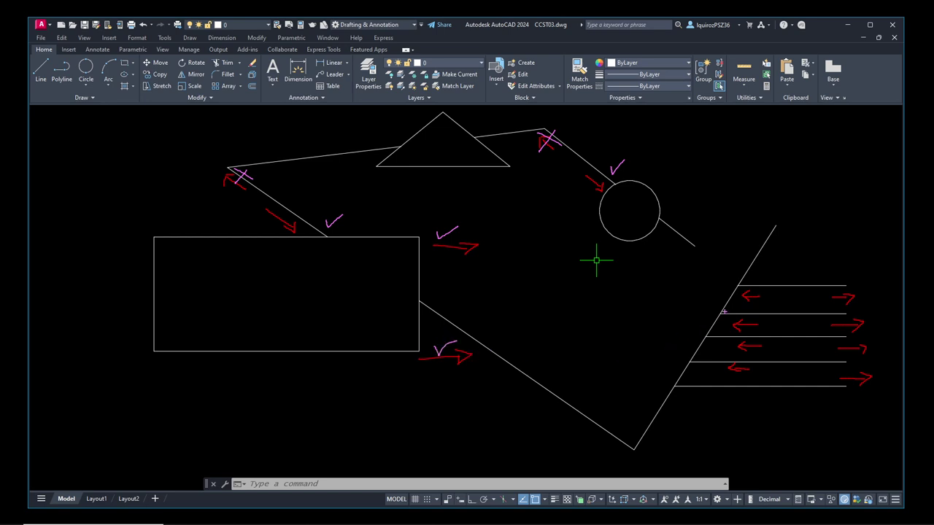
{"action": "mouse_move", "coordinate": [864, 290]}
{"action": "left_mouse_down"}
{"action": "mouse_move", "coordinate": [879, 300]}
{"action": "mouse_move", "coordinate": [866, 300]}
{"action": "mouse_move", "coordinate": [890, 380]}
{"action": "mouse_move", "coordinate": [877, 380]}
{"action": "left_mouse_up"}
{"action": "left_click_drag", "start_coordinate": [722, 281], "coordinate": [740, 273]}
{"action": "left_click_drag", "start_coordinate": [703, 310], "coordinate": [722, 303]}
{"action": "left_click_drag", "start_coordinate": [693, 331], "coordinate": [706, 327]}
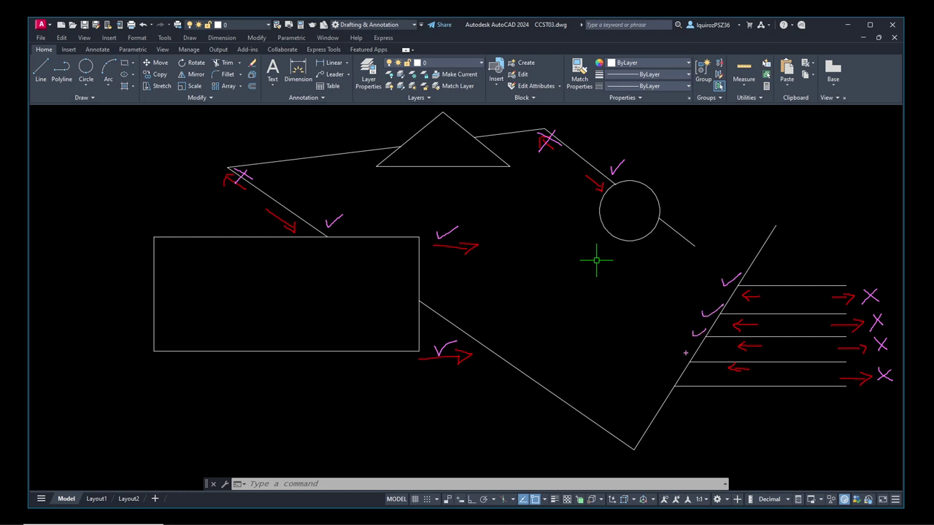
{"action": "left_click_drag", "start_coordinate": [682, 358], "coordinate": [695, 351]}
{"action": "left_click_drag", "start_coordinate": [664, 380], "coordinate": [677, 376]}
{"action": "key", "text": "Escape"}
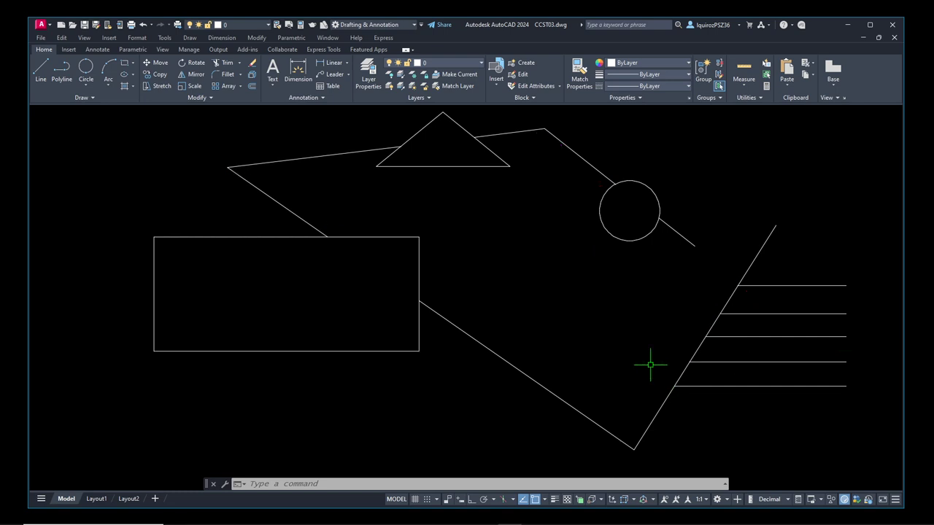
{"action": "left_click", "coordinate": [239, 63]}
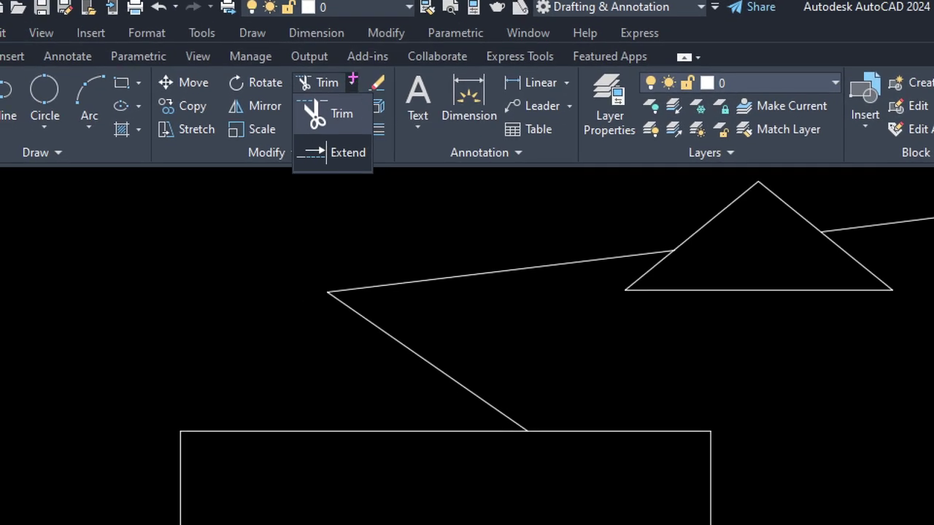
{"action": "mouse_move", "coordinate": [353, 78]}
{"action": "left_mouse_down"}
{"action": "mouse_move", "coordinate": [353, 90]}
{"action": "mouse_move", "coordinate": [347, 79]}
{"action": "mouse_move", "coordinate": [357, 79]}
{"action": "left_mouse_up"}
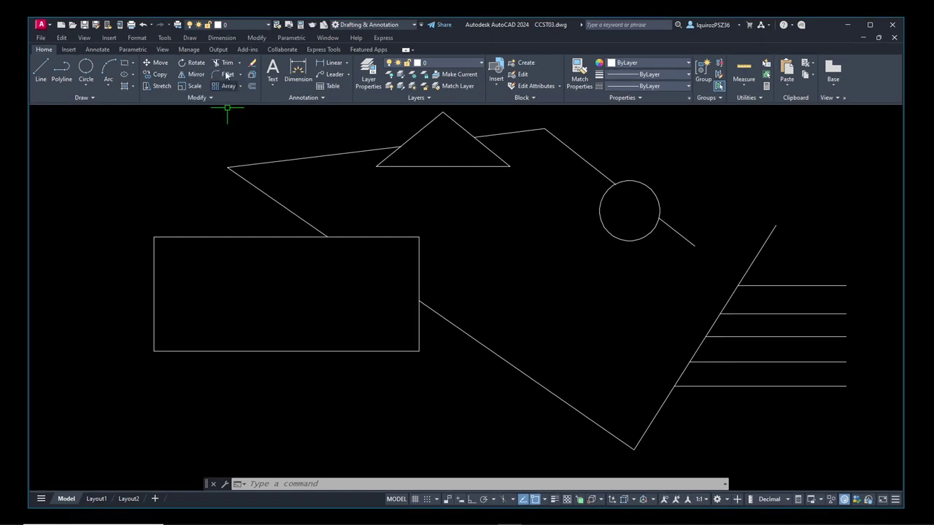
{"action": "left_click", "coordinate": [257, 38]}
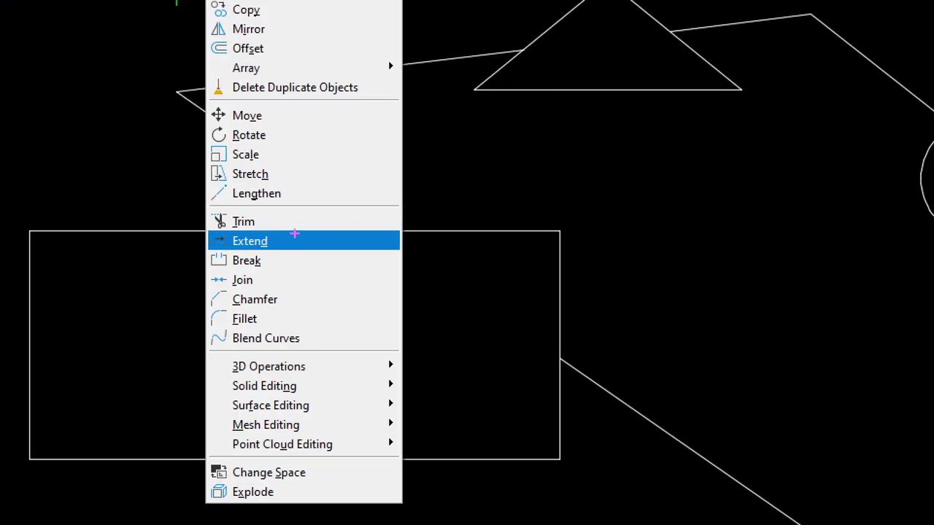
{"action": "mouse_move", "coordinate": [296, 233]}
{"action": "left_mouse_down"}
{"action": "mouse_move", "coordinate": [179, 231]}
{"action": "mouse_move", "coordinate": [183, 253]}
{"action": "mouse_move", "coordinate": [304, 254]}
{"action": "mouse_move", "coordinate": [298, 227]}
{"action": "left_mouse_up"}
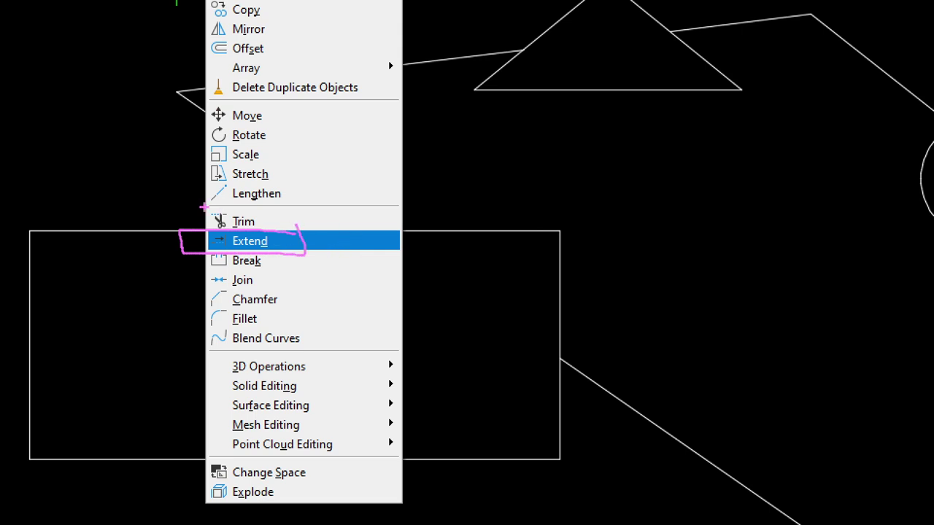
{"action": "mouse_move", "coordinate": [257, 207]}
{"action": "left_mouse_down"}
{"action": "mouse_move", "coordinate": [208, 227]}
{"action": "mouse_move", "coordinate": [273, 235]}
{"action": "mouse_move", "coordinate": [265, 211]}
{"action": "left_mouse_up"}
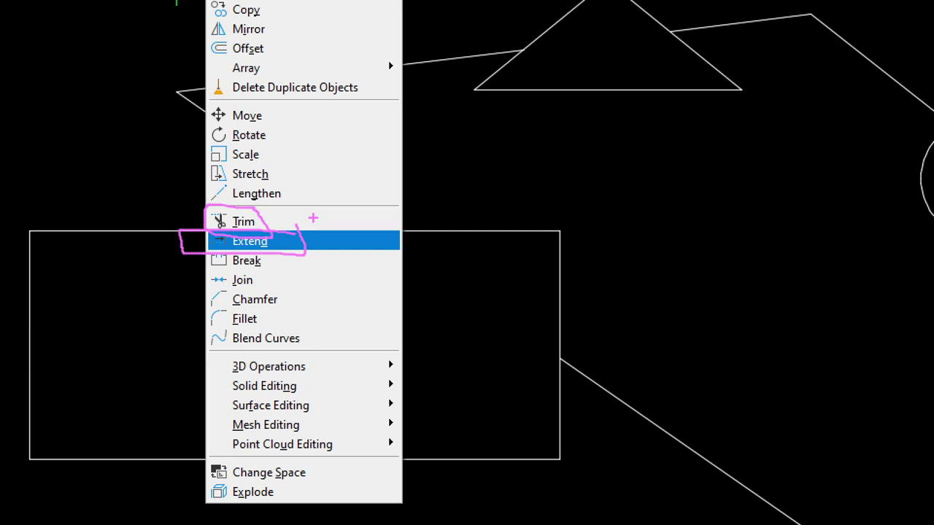
{"action": "left_click", "coordinate": [307, 241]}
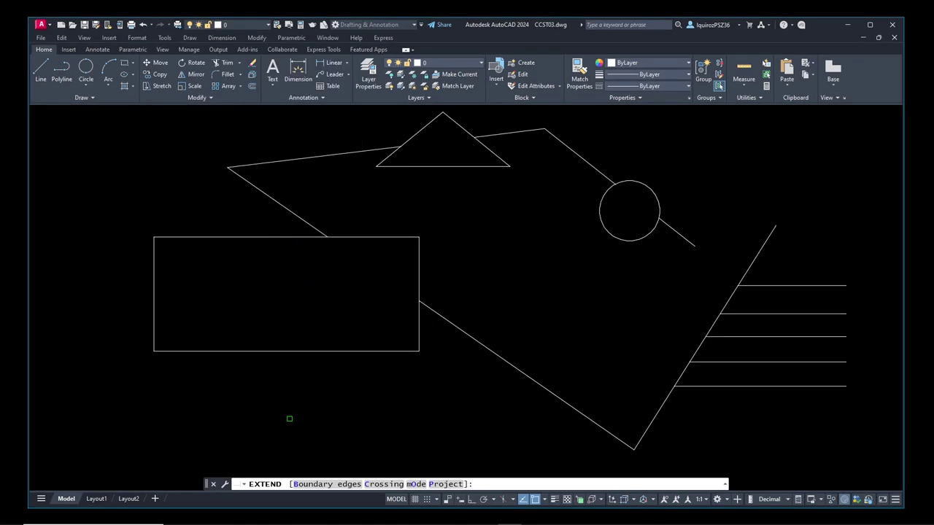
- Cancel the active command and launch EXTEND with the EX alias
{"action": "key", "text": "Escape"}
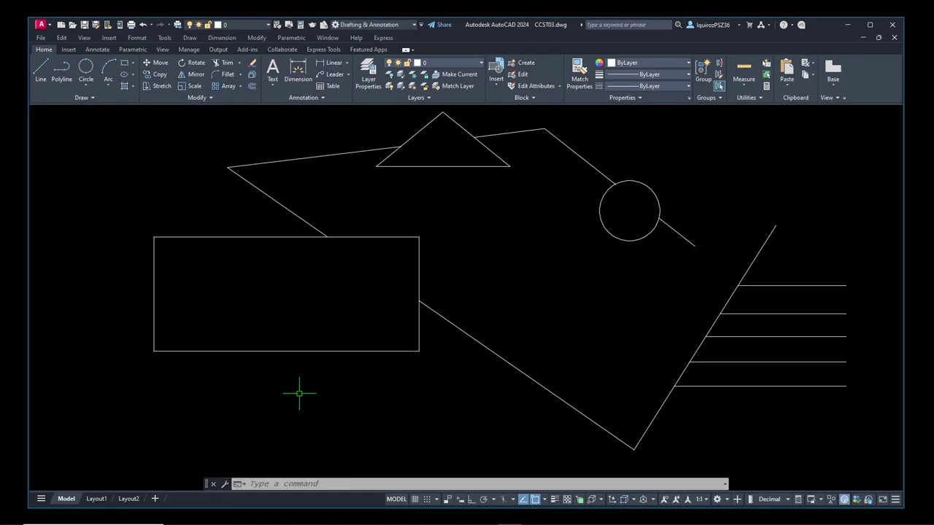
{"action": "left_click", "coordinate": [295, 481]}
{"action": "type", "text": "EX"}
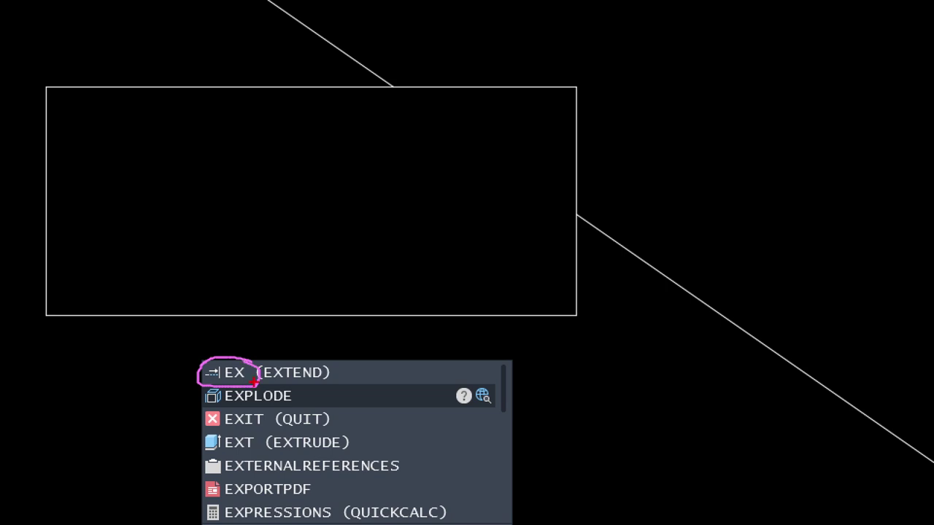
{"action": "key", "text": "Escape"}
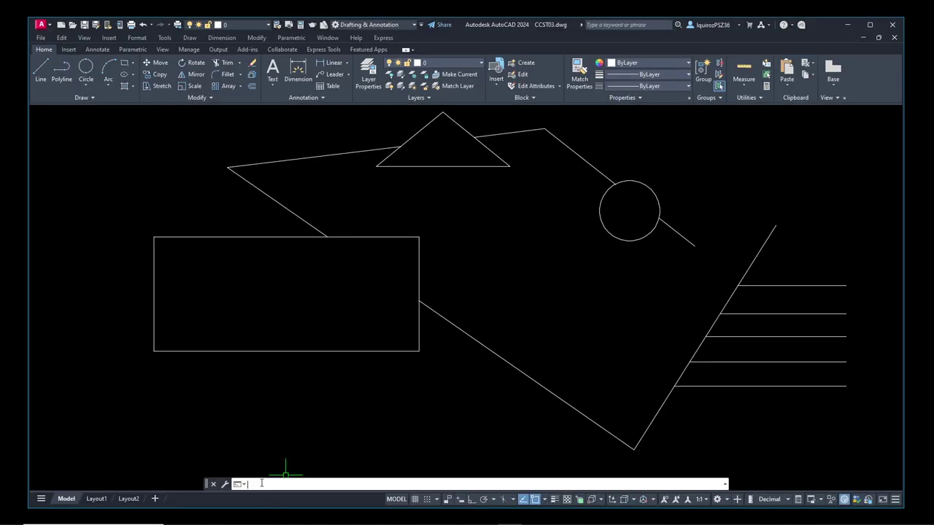
{"action": "type", "text": "EX"}
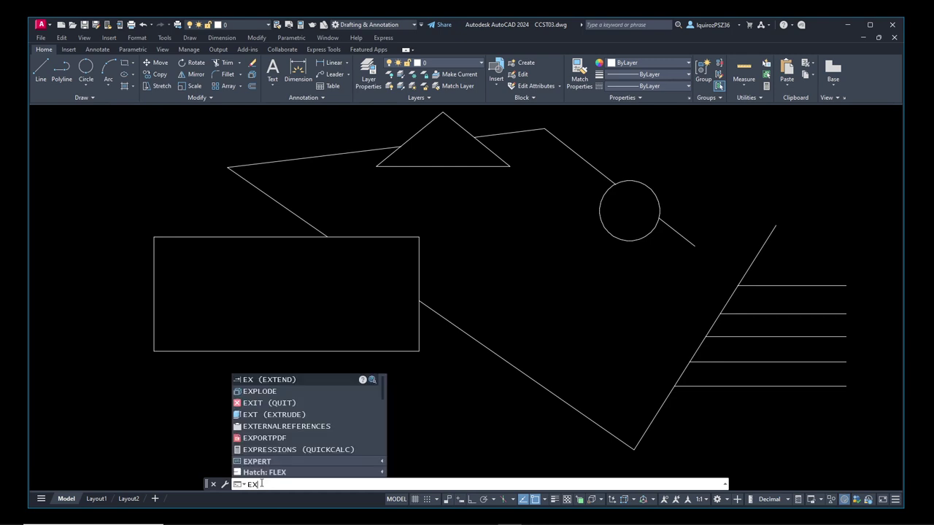
{"action": "key", "text": "Return"}
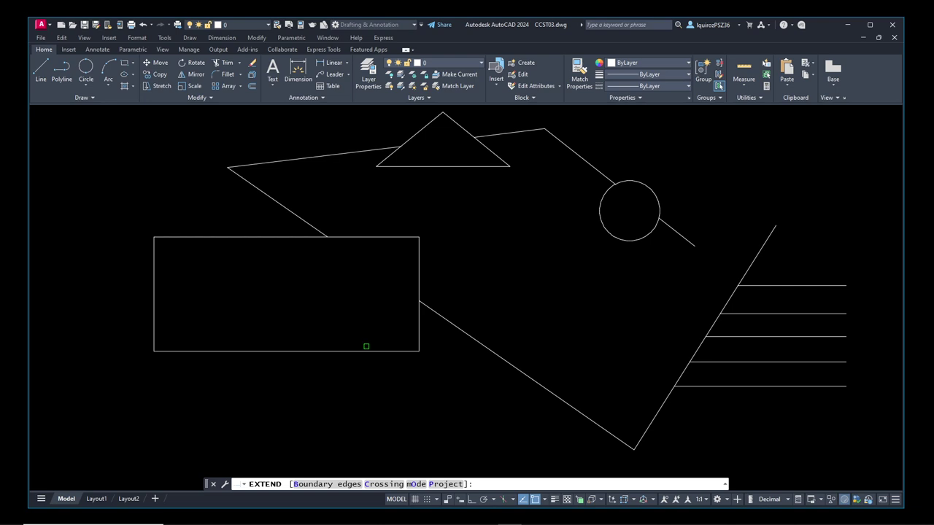
- Clear the selection and start EXTEND with EX, after cancelling a mistaken EXTRUDE
{"action": "key", "text": "Escape"}
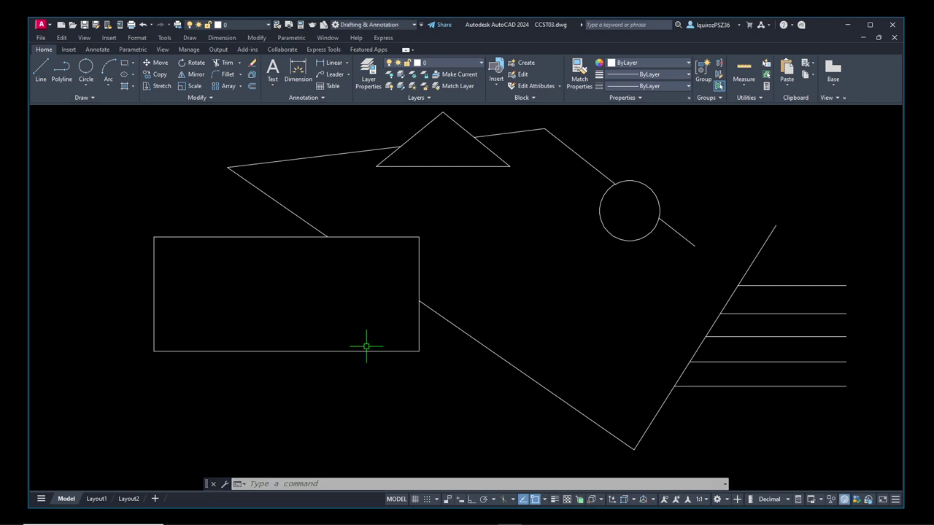
{"action": "left_click", "coordinate": [419, 270]}
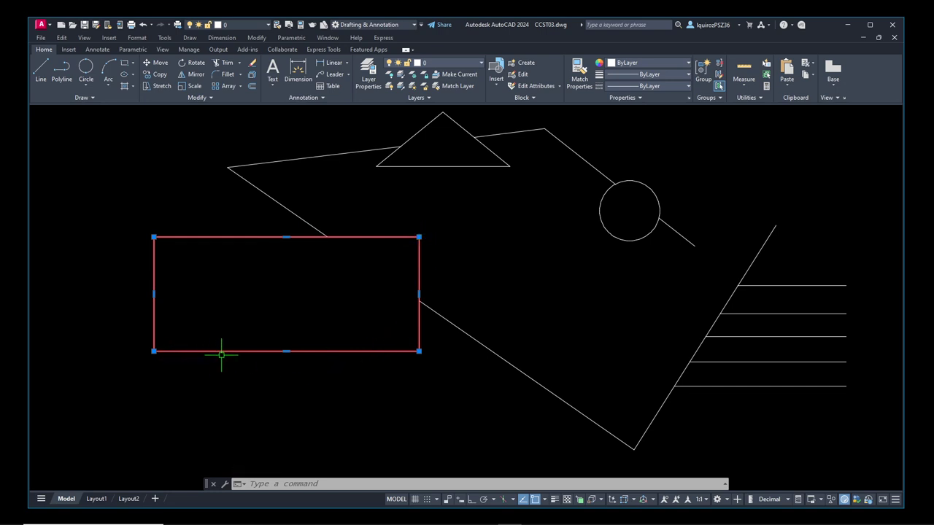
{"action": "key", "text": "Escape"}
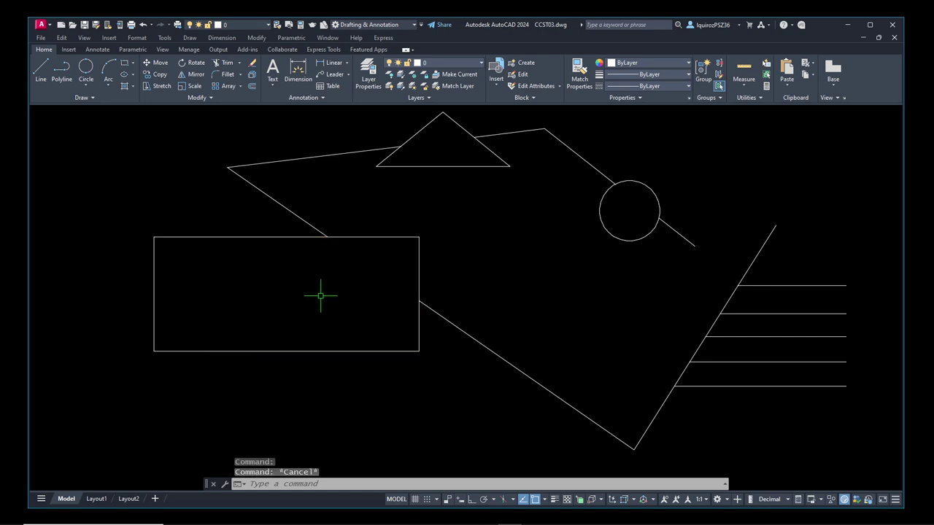
{"action": "type", "text": "ext"}
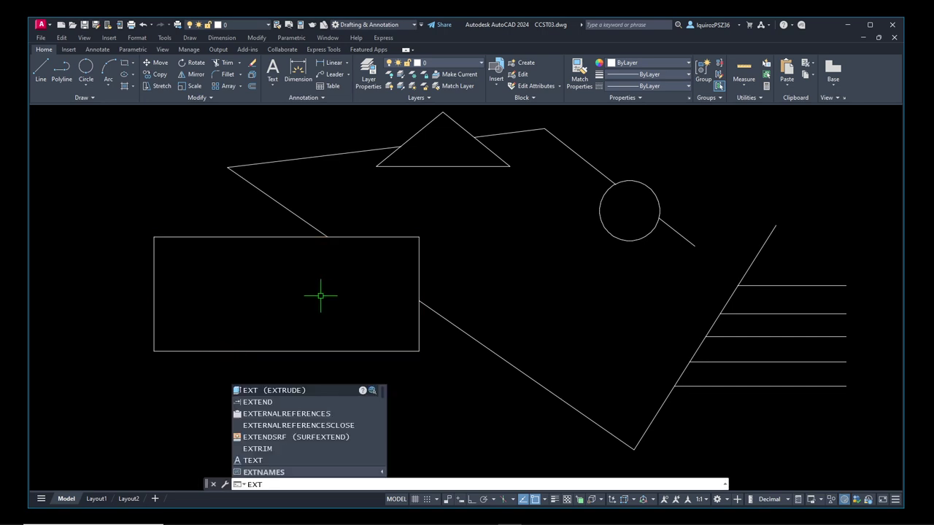
{"action": "key", "text": "Return"}
{"action": "key", "text": "Escape"}
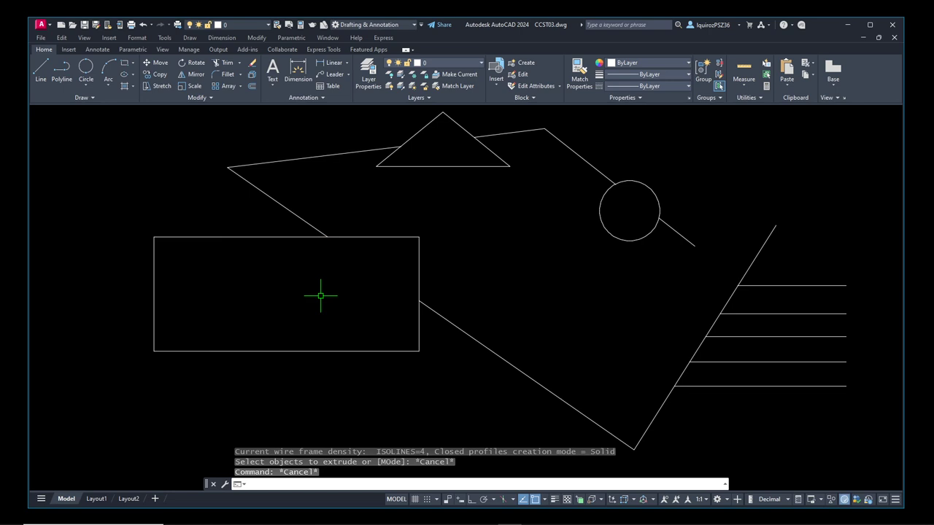
{"action": "type", "text": "ex"}
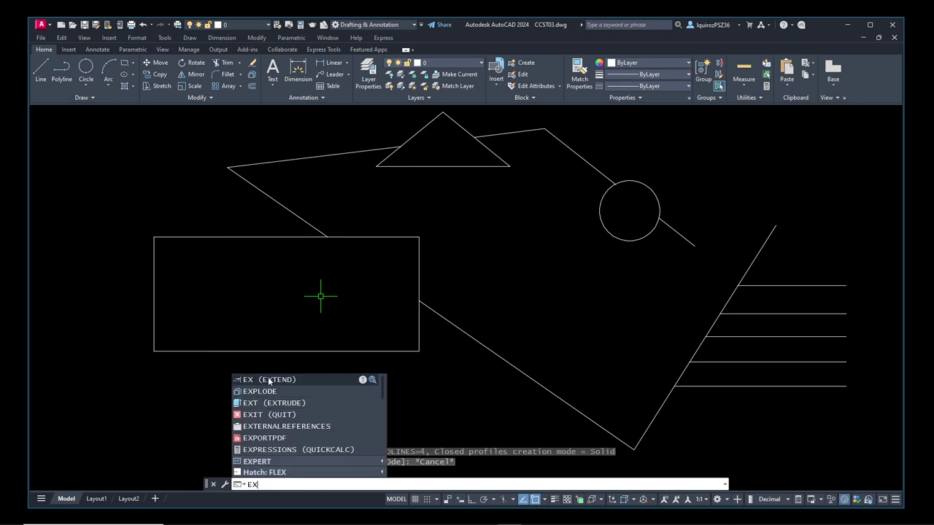
{"action": "key", "text": "Return"}
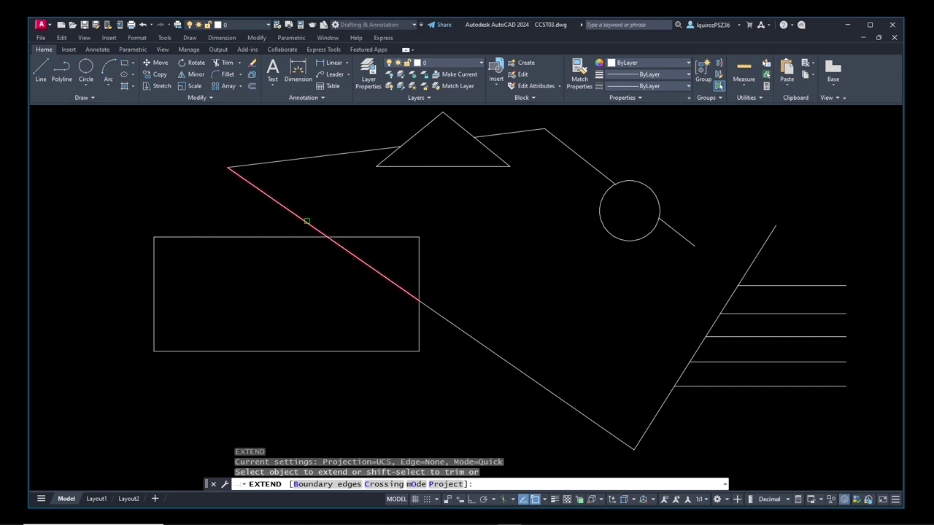
- Extend the slanted line through the rectangle and the triangle's edges to the long line
{"action": "left_click", "coordinate": [307, 221]}
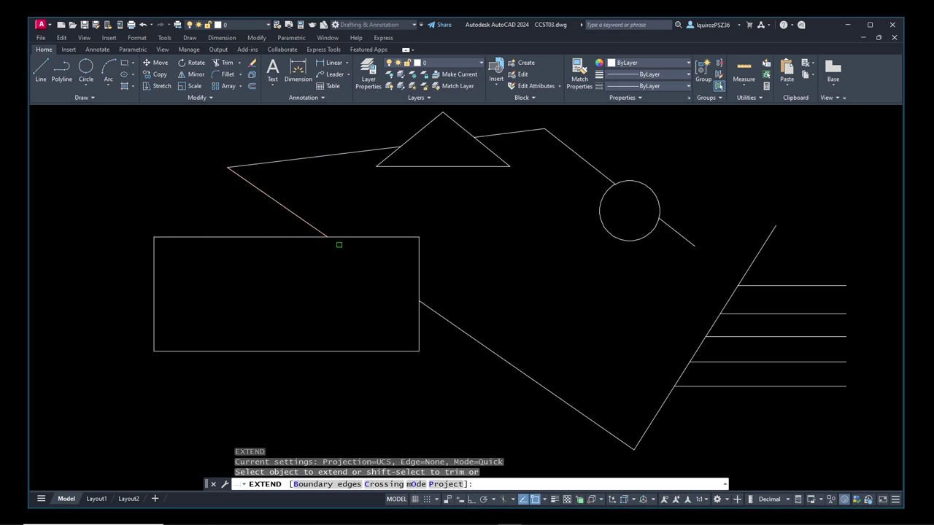
{"action": "left_click", "coordinate": [303, 220]}
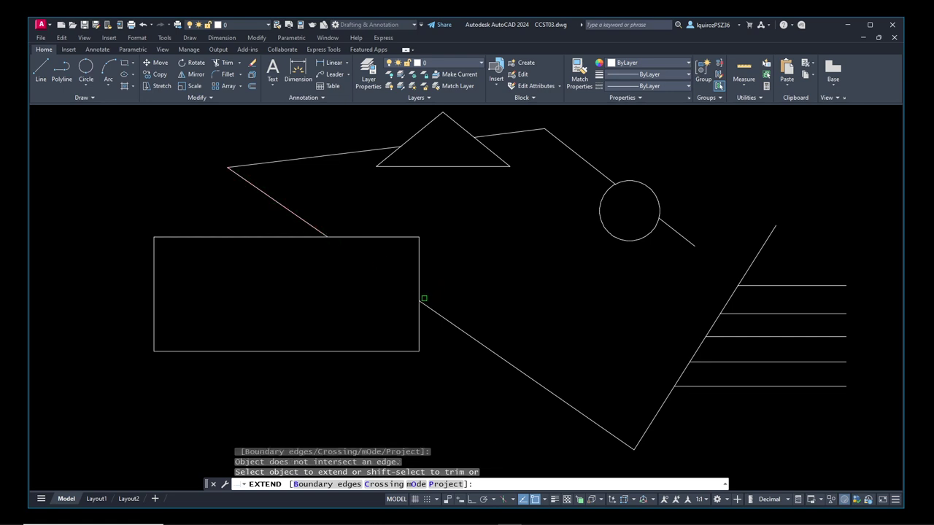
{"action": "left_click", "coordinate": [312, 225]}
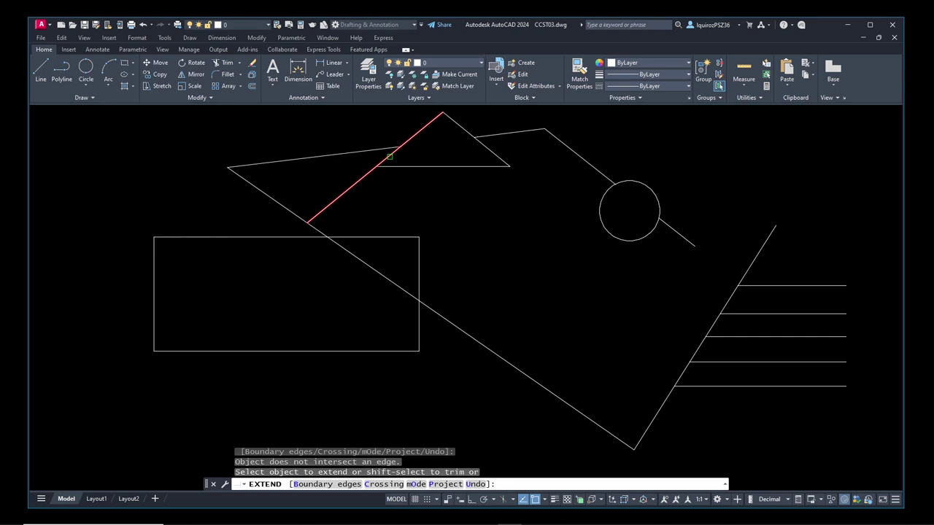
{"action": "left_click", "coordinate": [389, 156]}
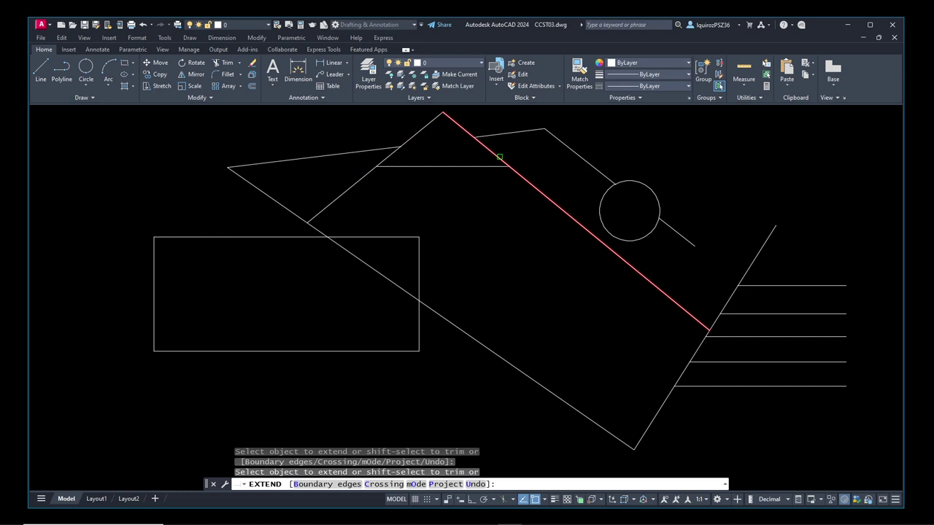
{"action": "left_click", "coordinate": [498, 156]}
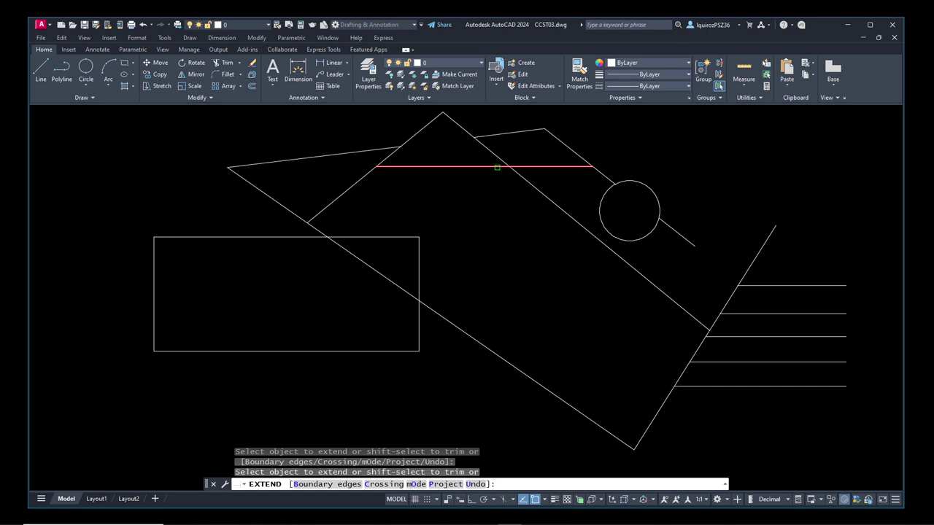
{"action": "left_click", "coordinate": [466, 172]}
{"action": "left_click", "coordinate": [386, 168]}
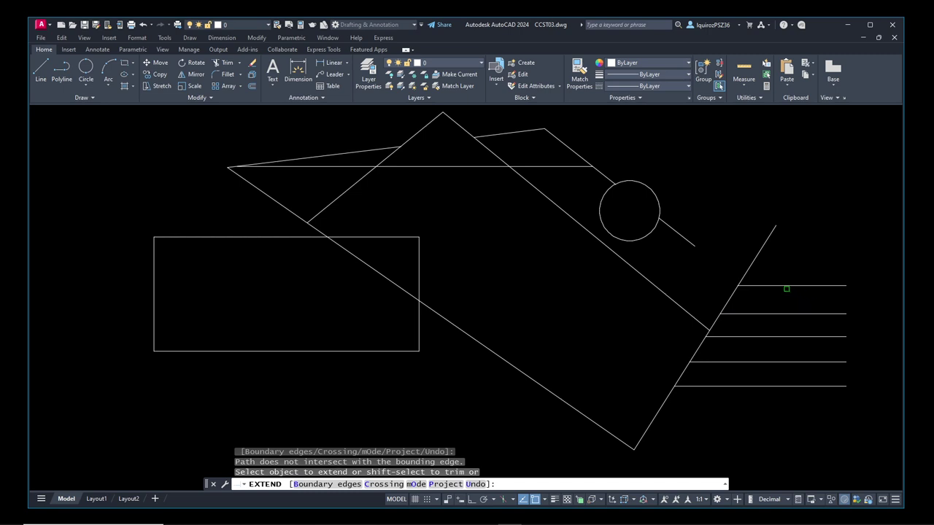
- Extend the five right-hand horizontal lines left to the diagonal and the short line by the circle
{"action": "left_click", "coordinate": [783, 287]}
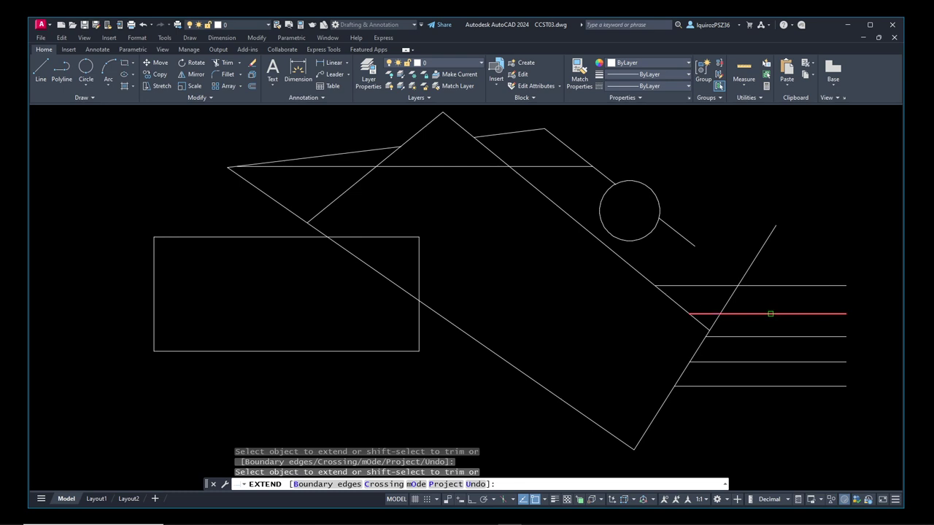
{"action": "left_click", "coordinate": [772, 322]}
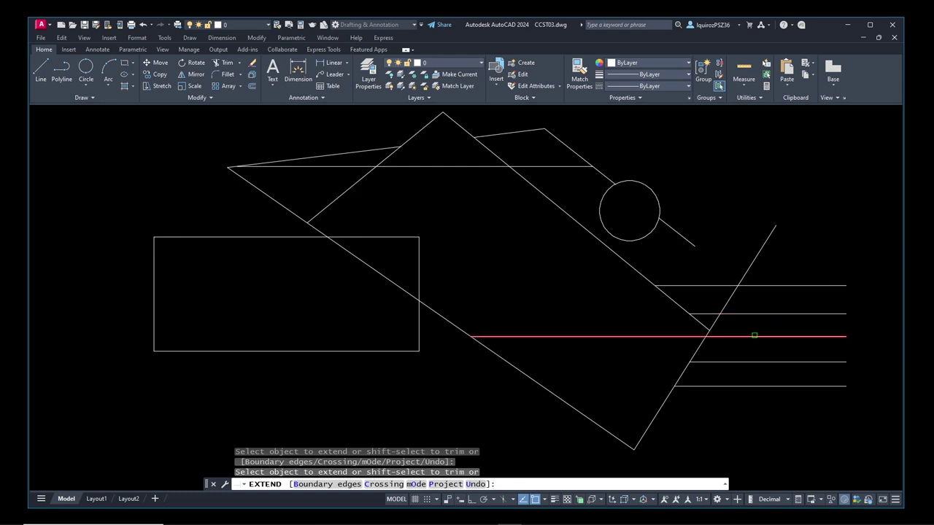
{"action": "left_click", "coordinate": [757, 337]}
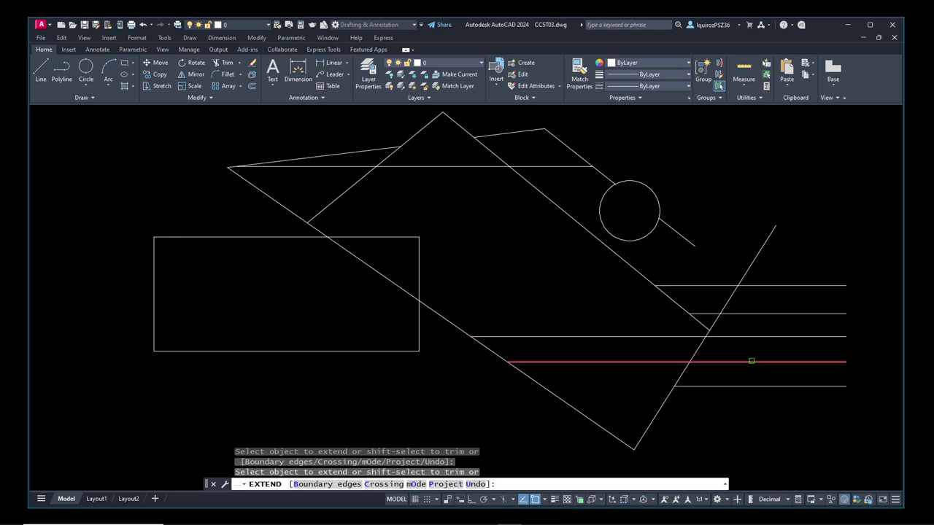
{"action": "left_click", "coordinate": [752, 361]}
{"action": "left_click", "coordinate": [740, 385]}
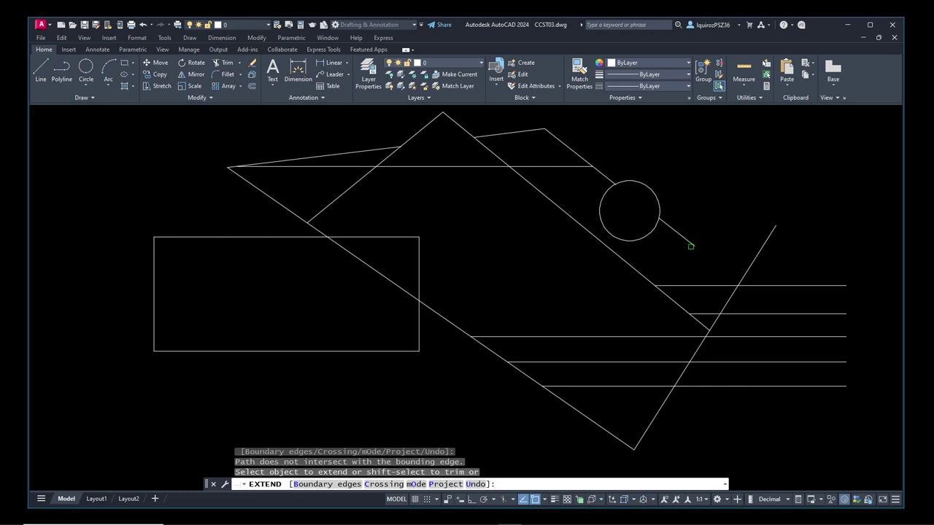
{"action": "left_click", "coordinate": [693, 244]}
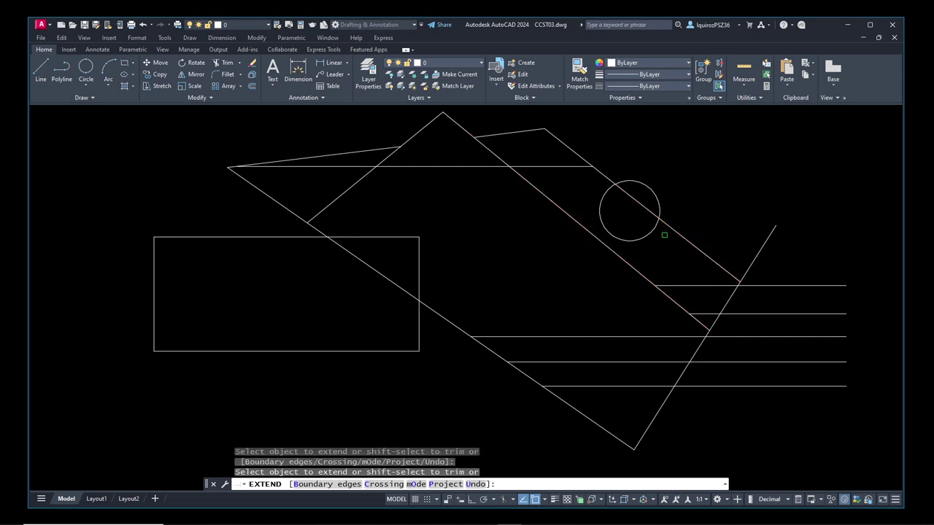
{"action": "key", "text": "Escape"}
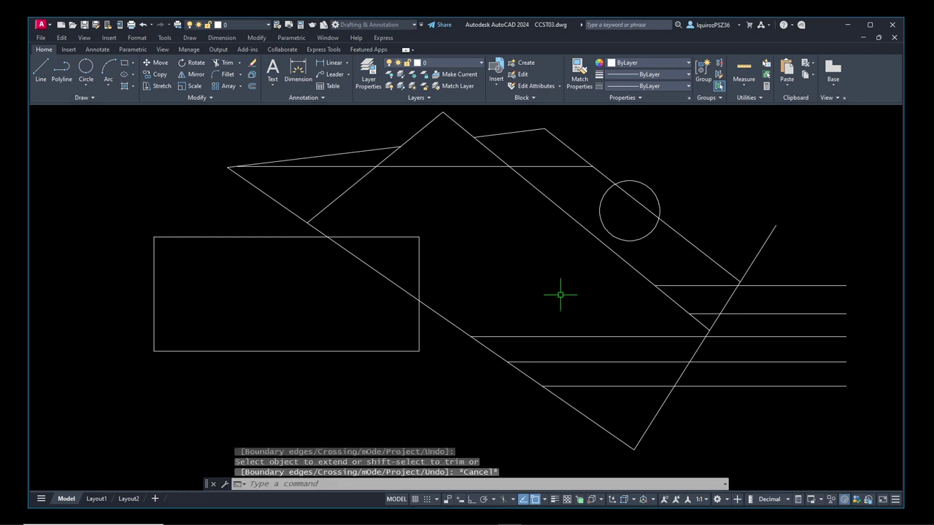
- Draw a three-point arc from below the rectangle up into its lower left part
{"action": "type", "text": "arc"}
{"action": "key", "text": "Return"}
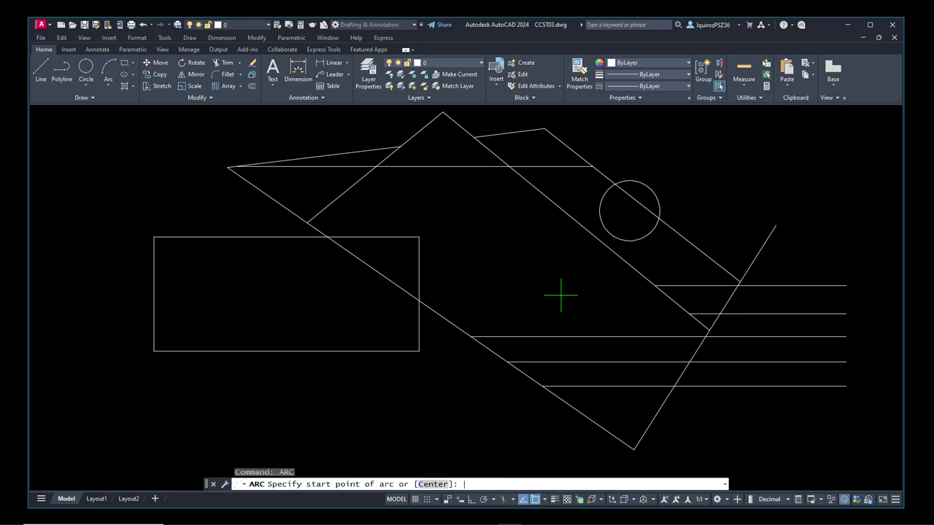
{"action": "left_click", "coordinate": [269, 409]}
{"action": "left_click", "coordinate": [289, 318]}
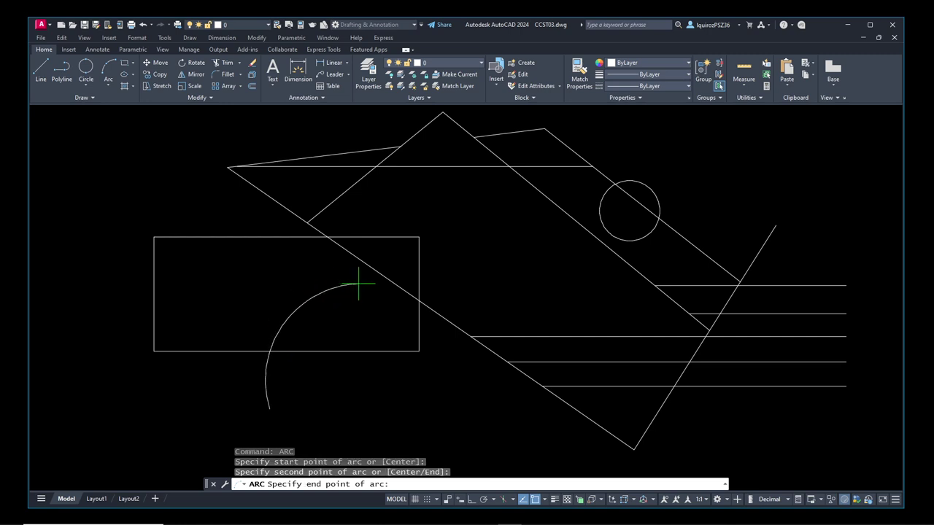
{"action": "left_click", "coordinate": [358, 284]}
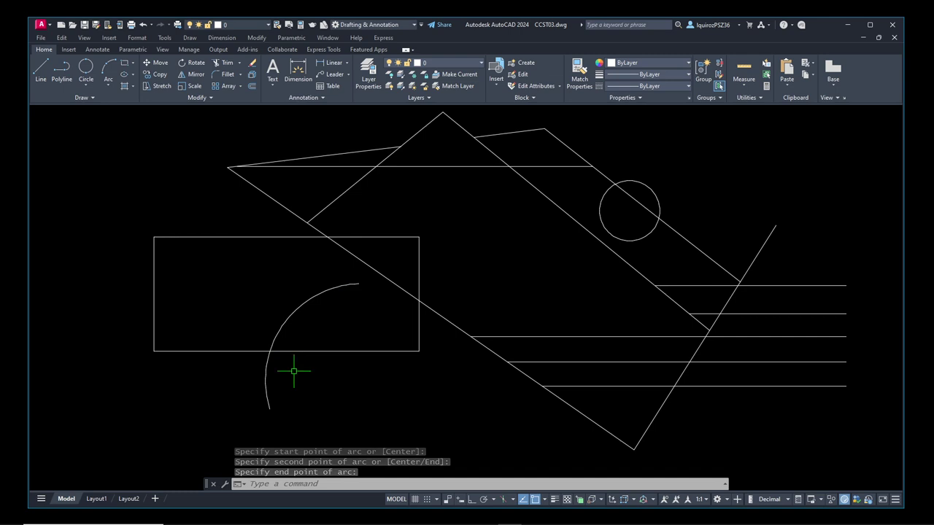
- Start the EXTEND command again with EXT
{"action": "mouse_move", "coordinate": [313, 503]}
{"action": "left_click", "coordinate": [311, 483]}
{"action": "type", "text": "e"}
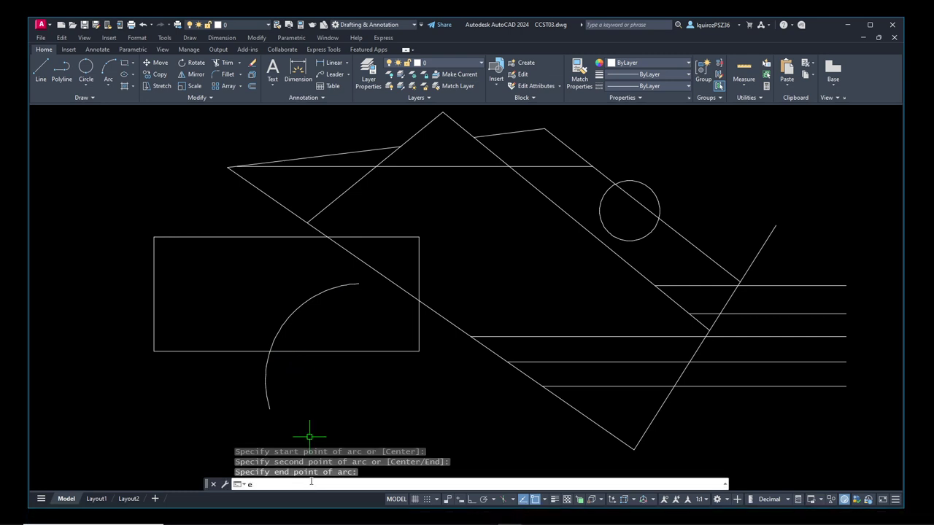
{"action": "type", "text": "xt"}
{"action": "key", "text": "Return"}
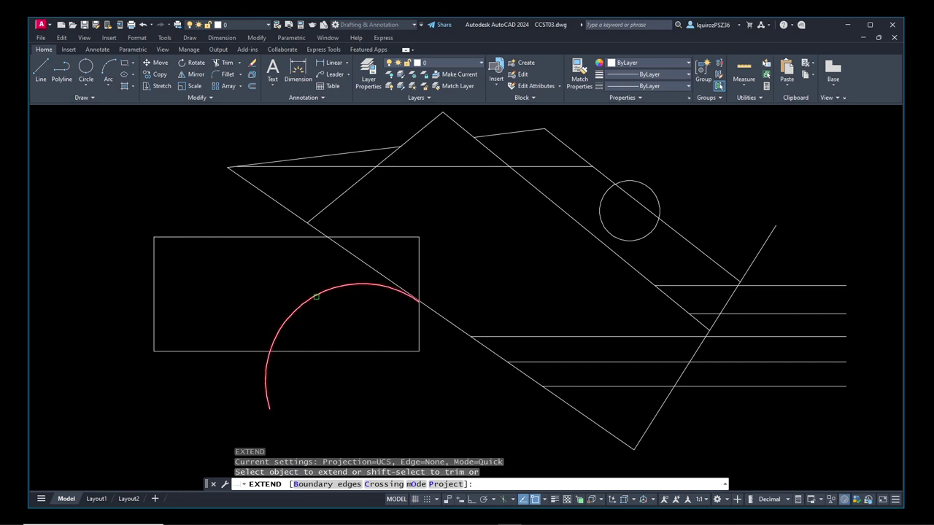
- Extend the arc's upper end to the long diagonal, then the diagonal down to the lowest horizontal line
{"action": "left_click", "coordinate": [315, 297]}
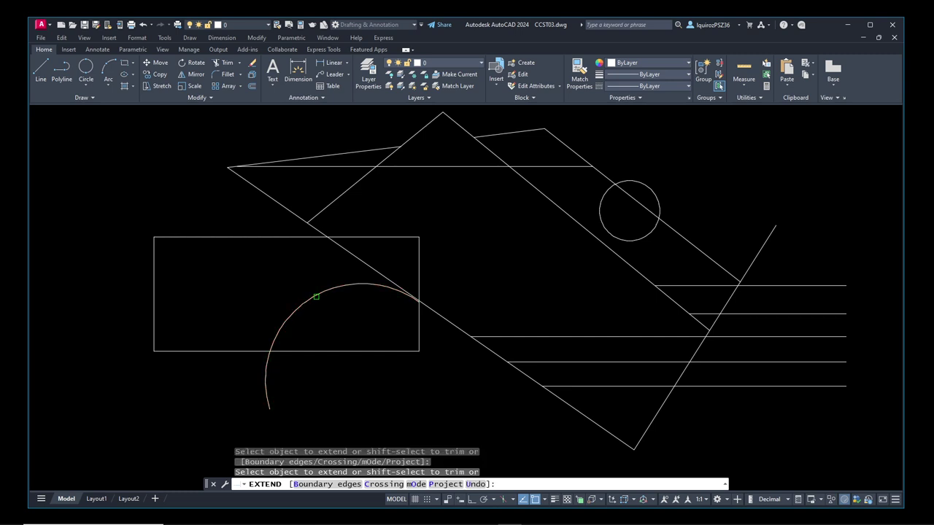
{"action": "left_click", "coordinate": [267, 403]}
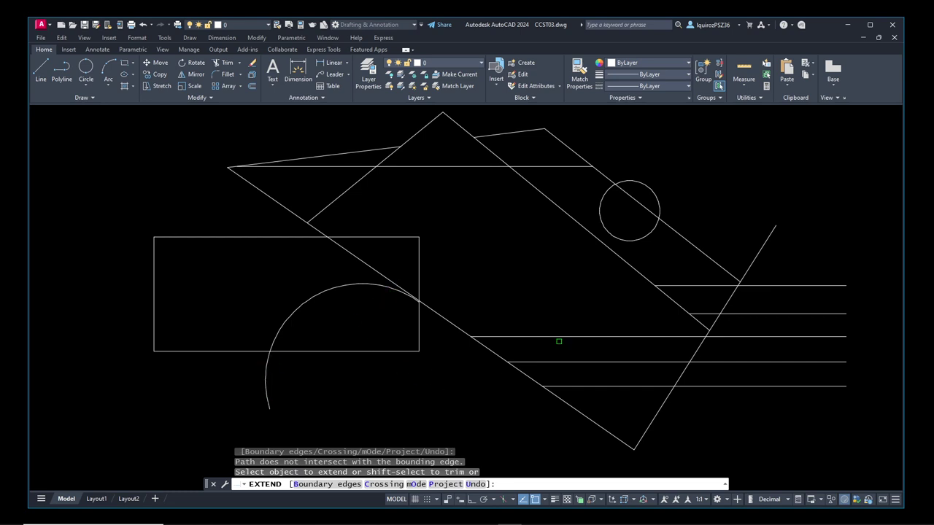
{"action": "left_click", "coordinate": [602, 244]}
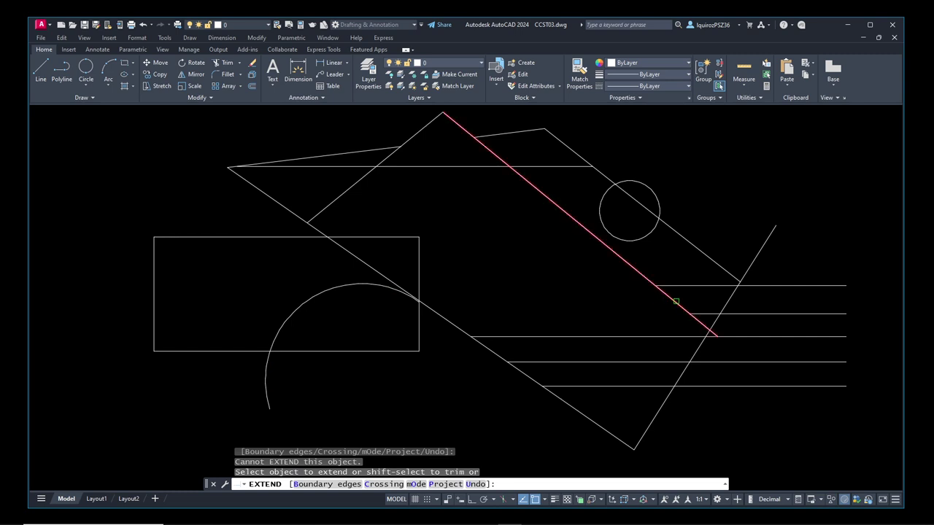
{"action": "left_click", "coordinate": [675, 301]}
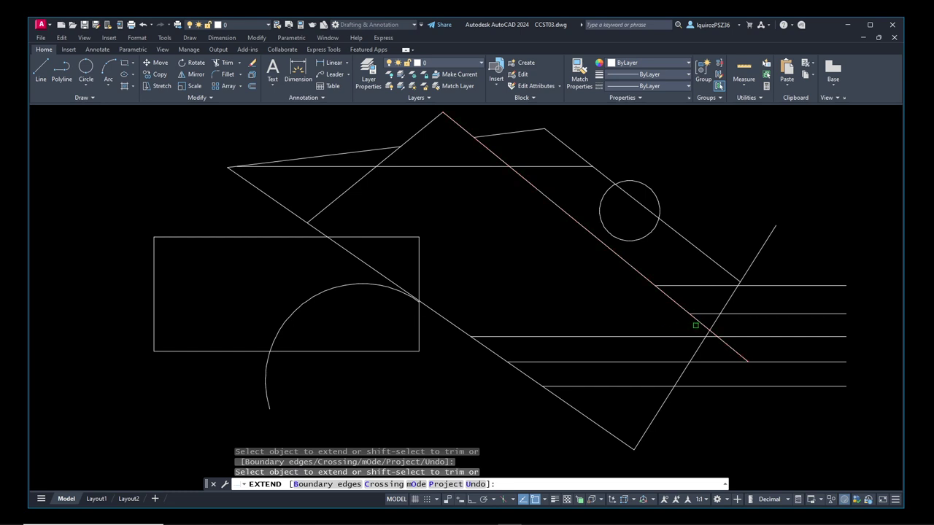
{"action": "left_click", "coordinate": [698, 327]}
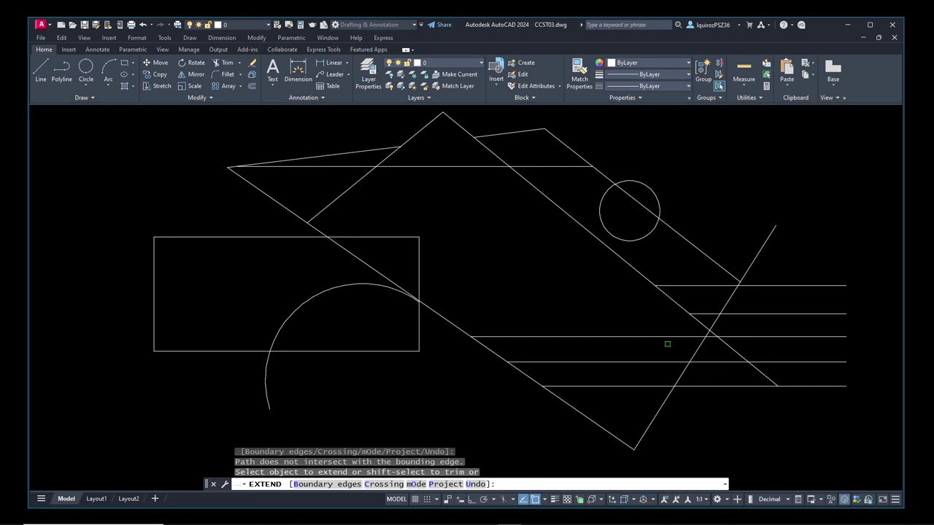
{"action": "key", "text": "Escape"}
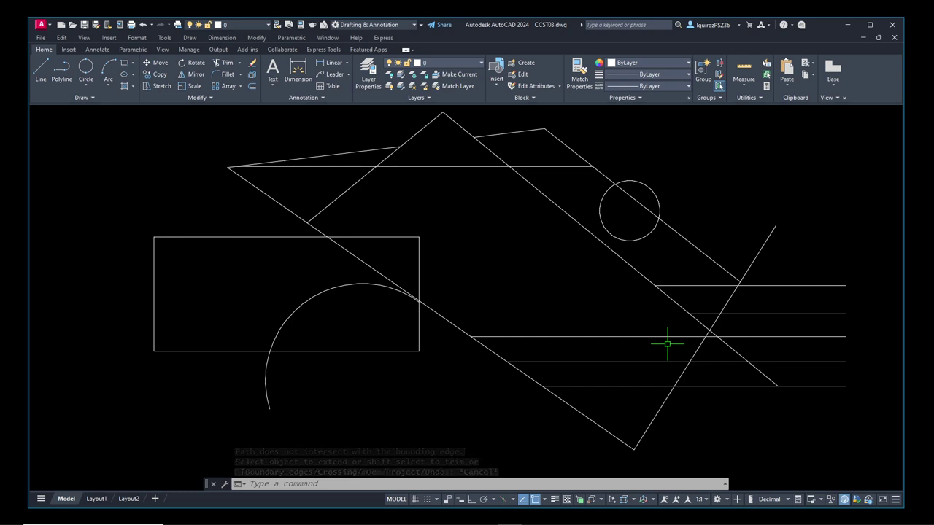
- With Ortho on, draw a long vertical line right of the five horizontal lines
{"action": "middle_click_drag", "start_coordinate": [707, 260], "coordinate": [467, 226]}
{"action": "type", "text": "l"}
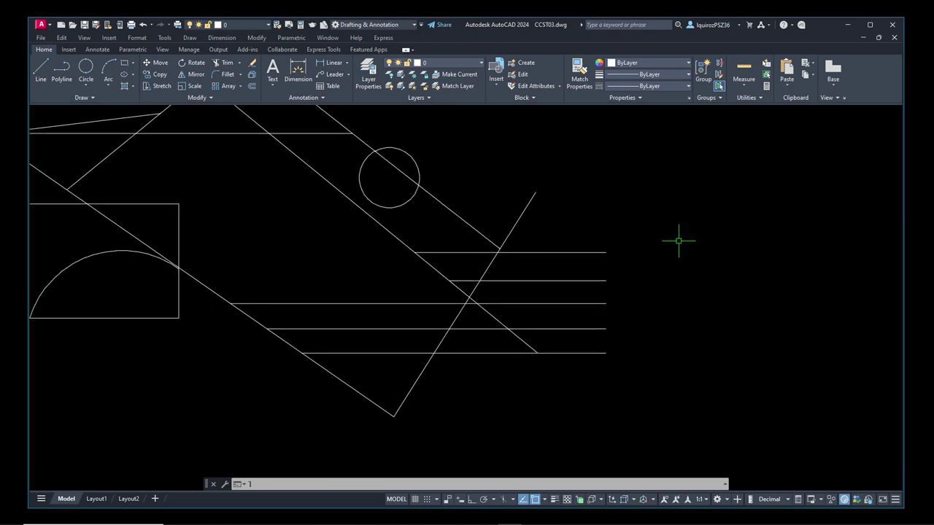
{"action": "key", "text": "Return"}
{"action": "left_click", "coordinate": [807, 152]}
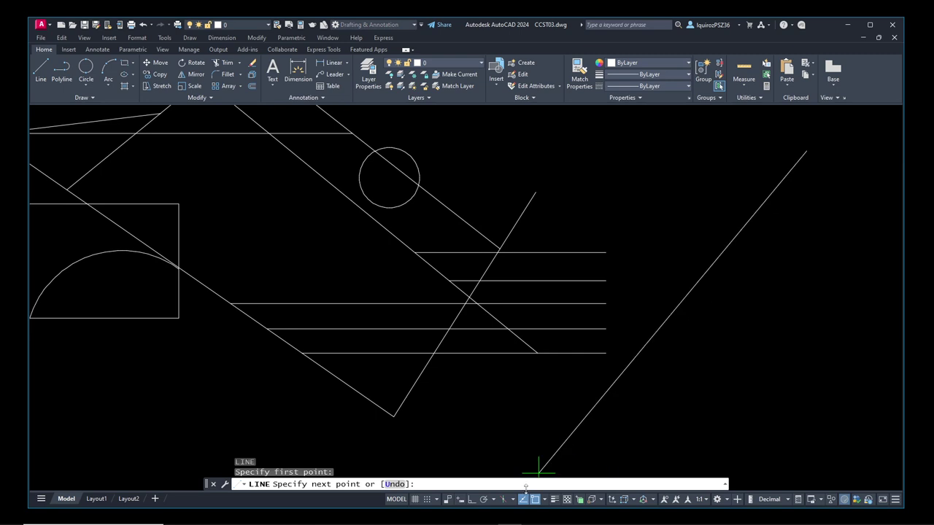
{"action": "left_click", "coordinate": [472, 500]}
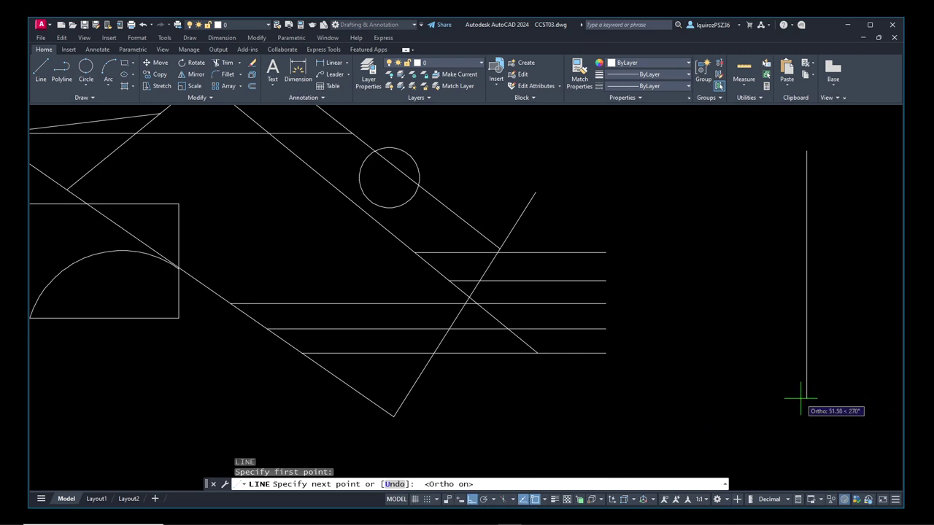
{"action": "left_click", "coordinate": [768, 410]}
{"action": "right_click", "coordinate": [768, 416]}
{"action": "left_click", "coordinate": [785, 419]}
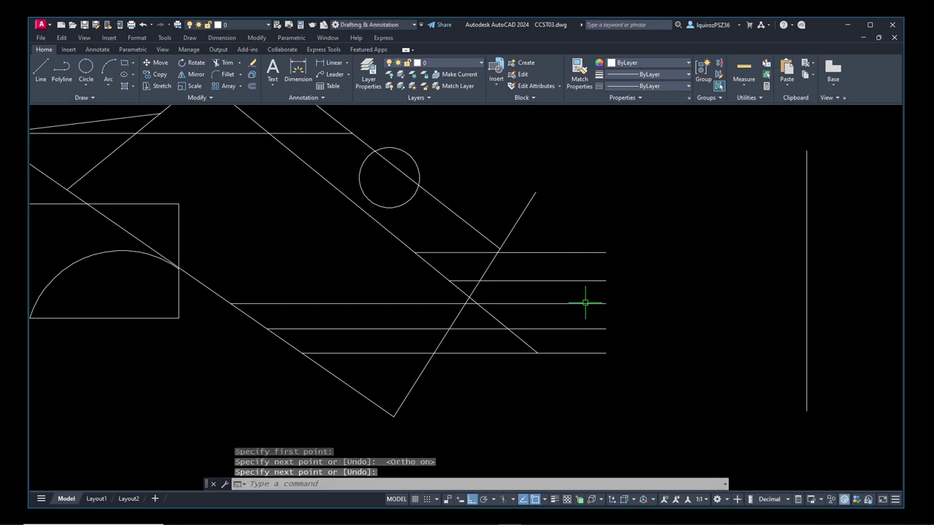
{"action": "left_click", "coordinate": [348, 483]}
{"action": "type", "text": "ext"}
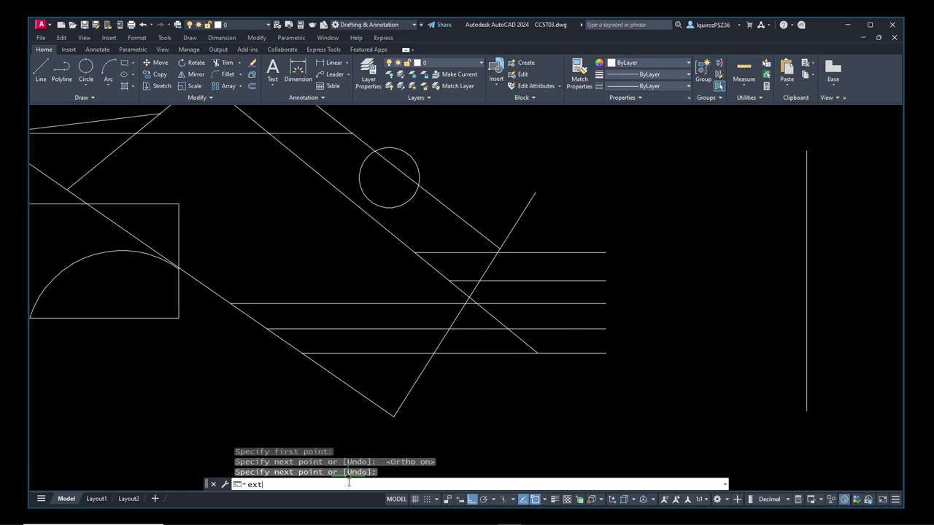
{"action": "key", "text": "Return"}
{"action": "key", "text": "Escape"}
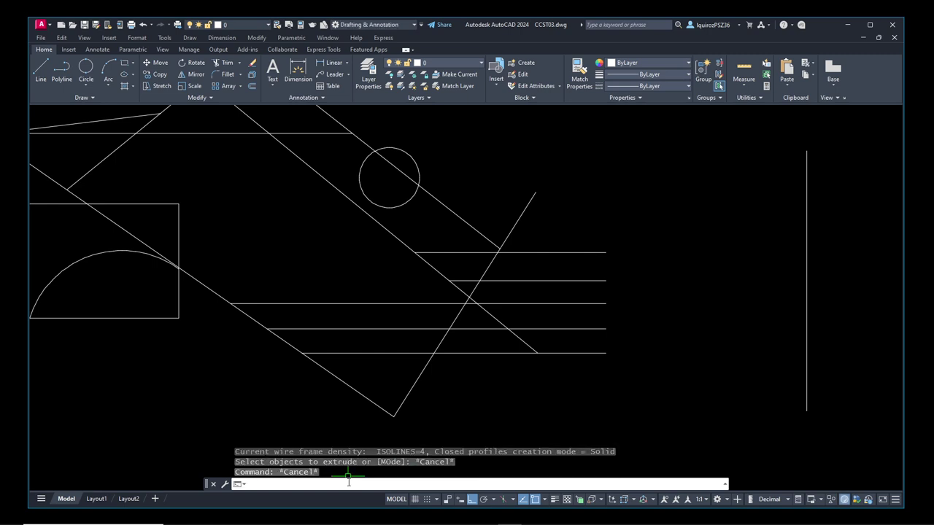
{"action": "type", "text": "ex"}
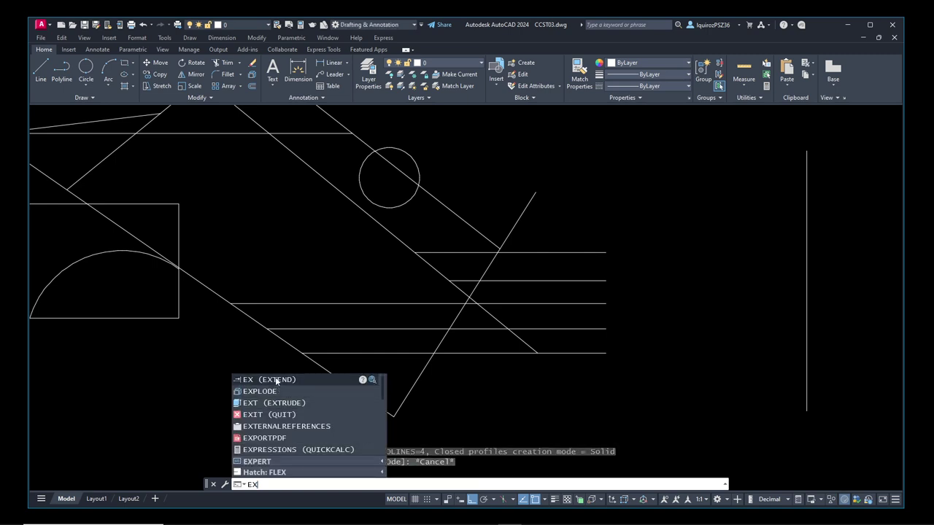
{"action": "left_click", "coordinate": [277, 380]}
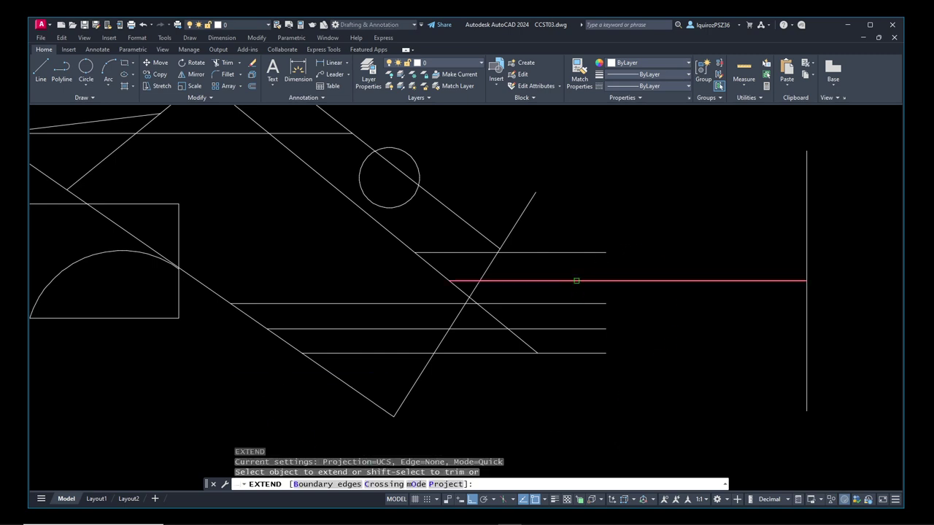
{"action": "left_click", "coordinate": [575, 253]}
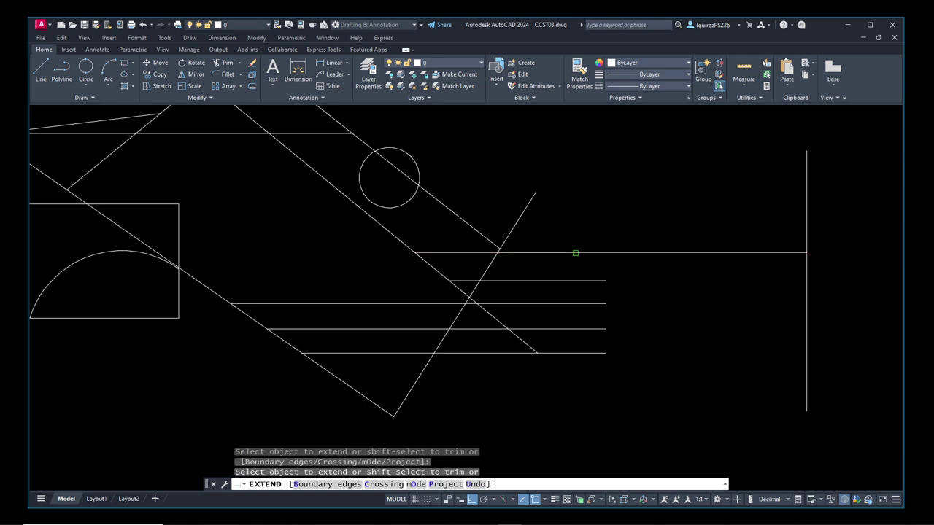
{"action": "left_click", "coordinate": [595, 281]}
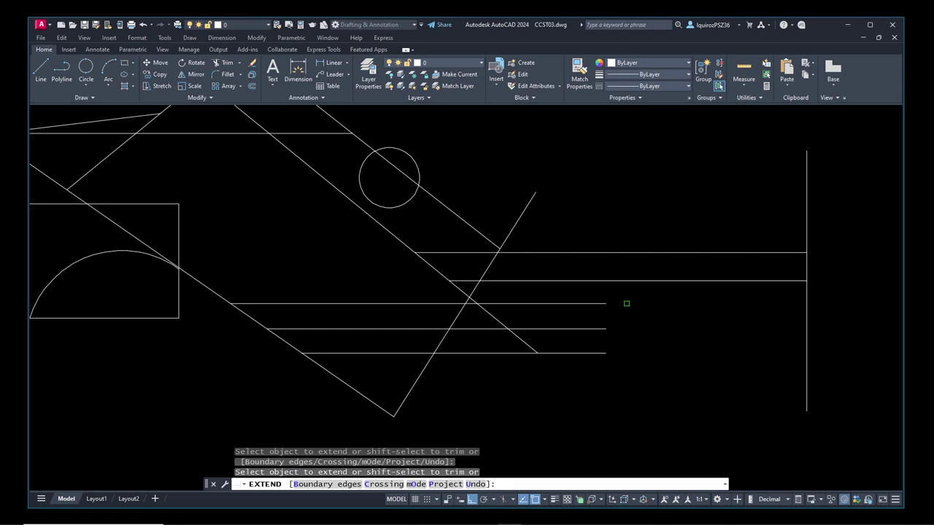
{"action": "left_click", "coordinate": [604, 305]}
{"action": "left_click", "coordinate": [601, 329]}
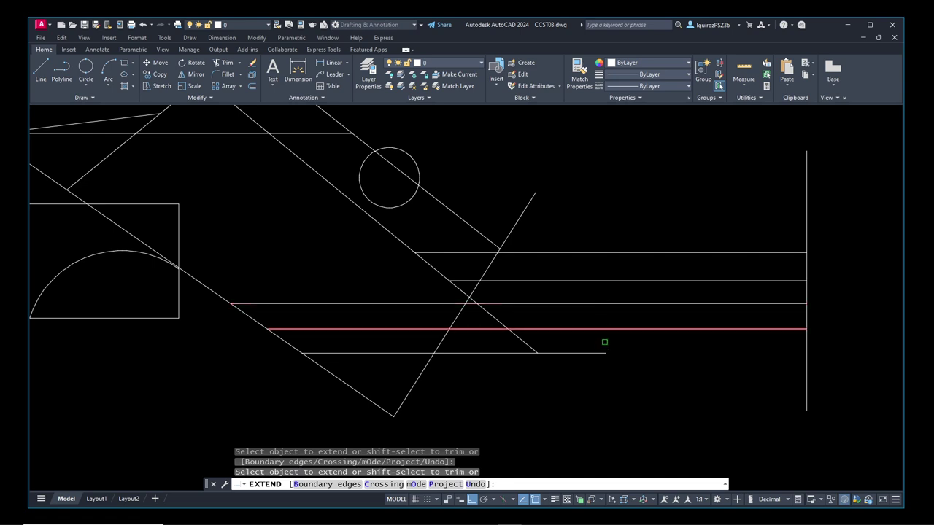
{"action": "left_click", "coordinate": [602, 354]}
{"action": "right_click", "coordinate": [622, 373]}
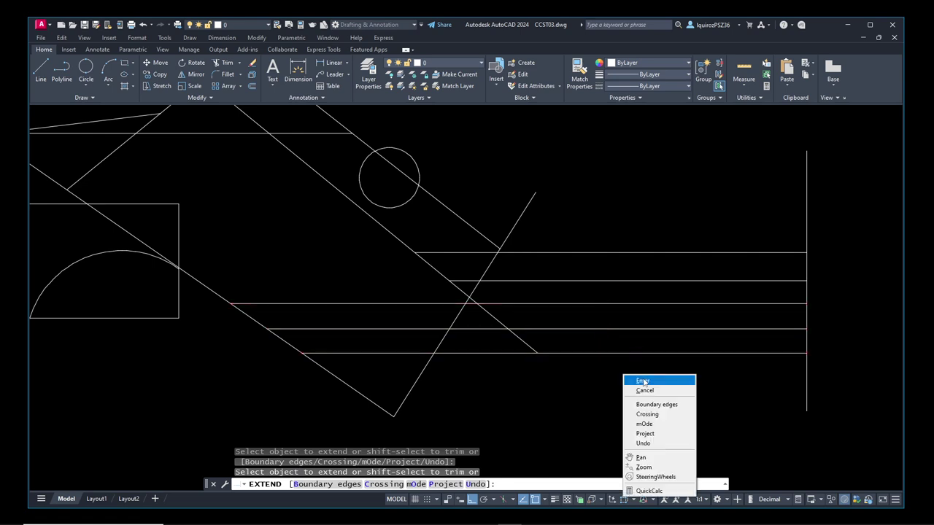
{"action": "left_click", "coordinate": [633, 380]}
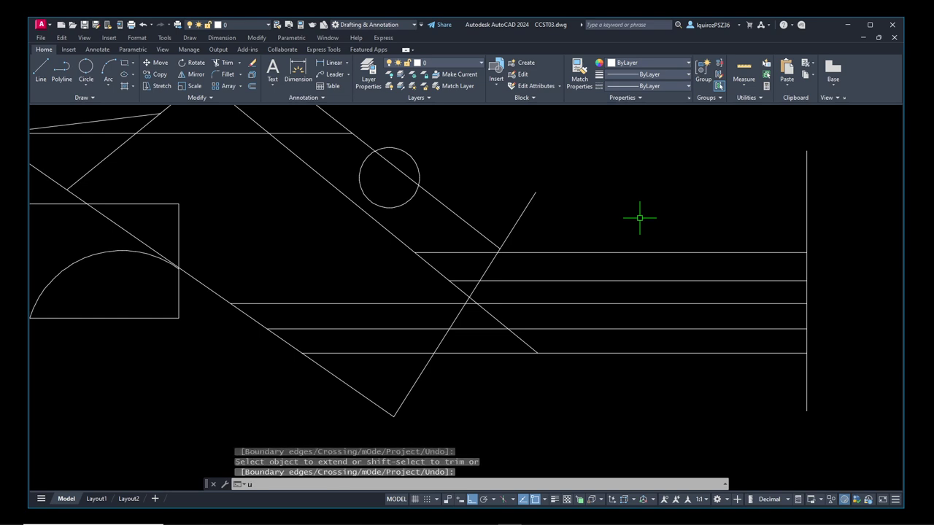
{"action": "type", "text": "u"}
{"action": "key", "text": "Return"}
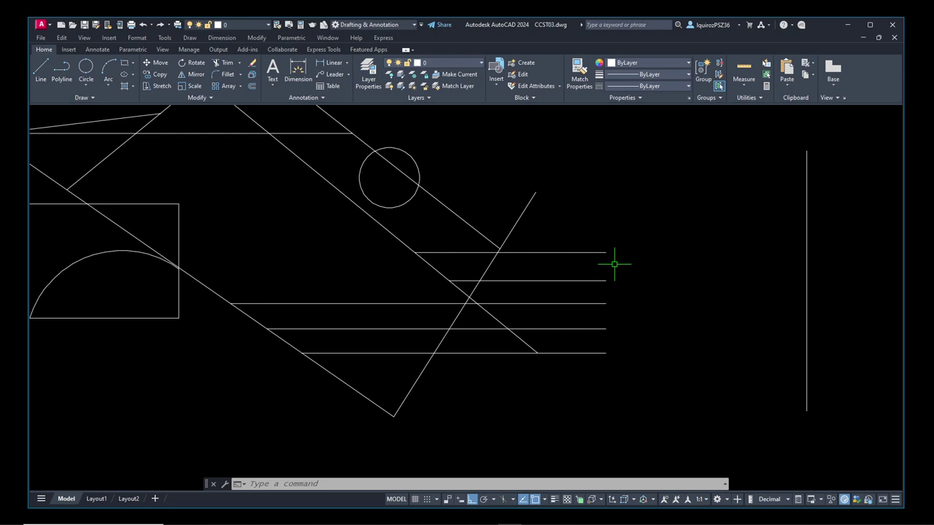
{"action": "type", "text": "ex"}
- Extend all five horizontal lines to the vertical line using a two-point fence selection
{"action": "key", "text": "Return"}
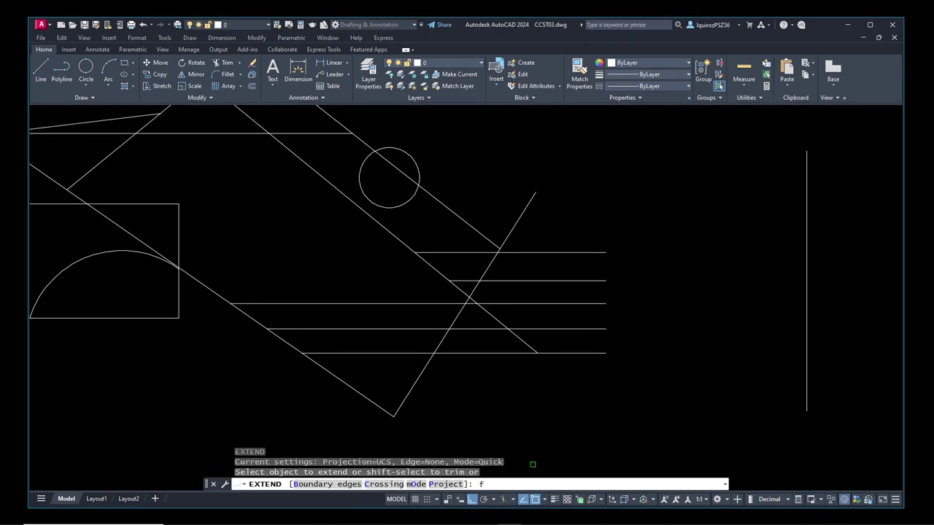
{"action": "key", "text": "Return"}
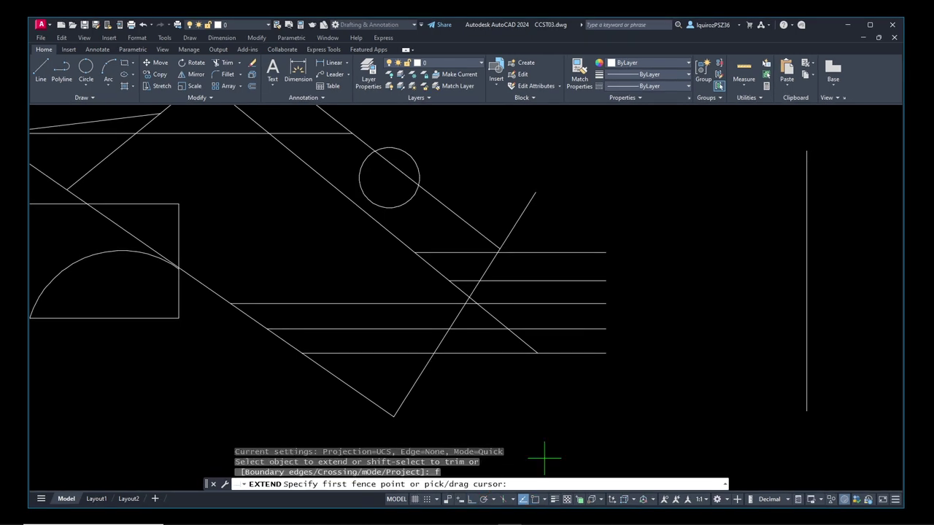
{"action": "left_click", "coordinate": [586, 195]}
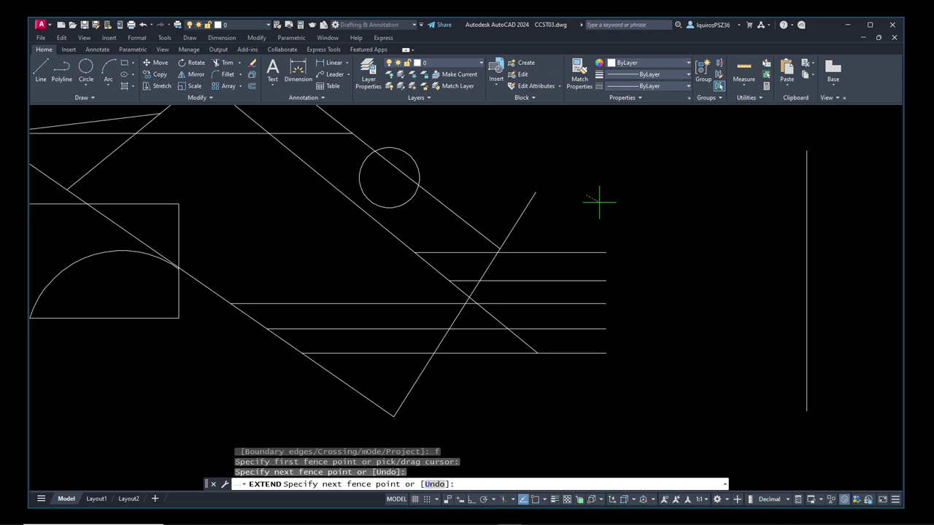
{"action": "left_click", "coordinate": [569, 412]}
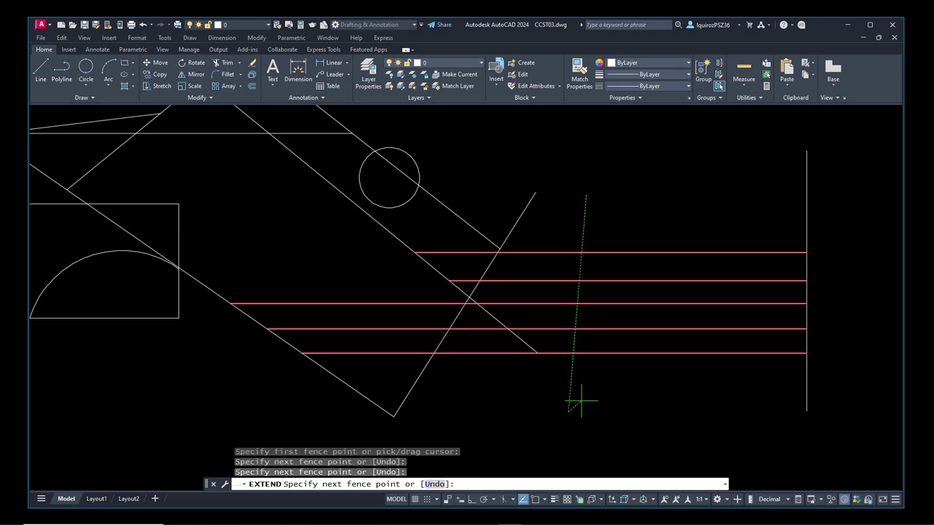
{"action": "key", "text": "Return"}
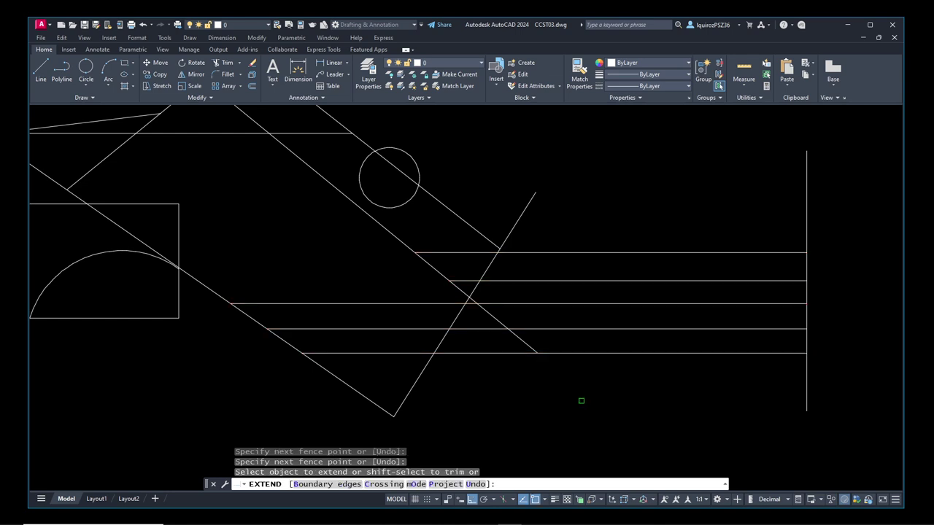
{"action": "key", "text": "Return"}
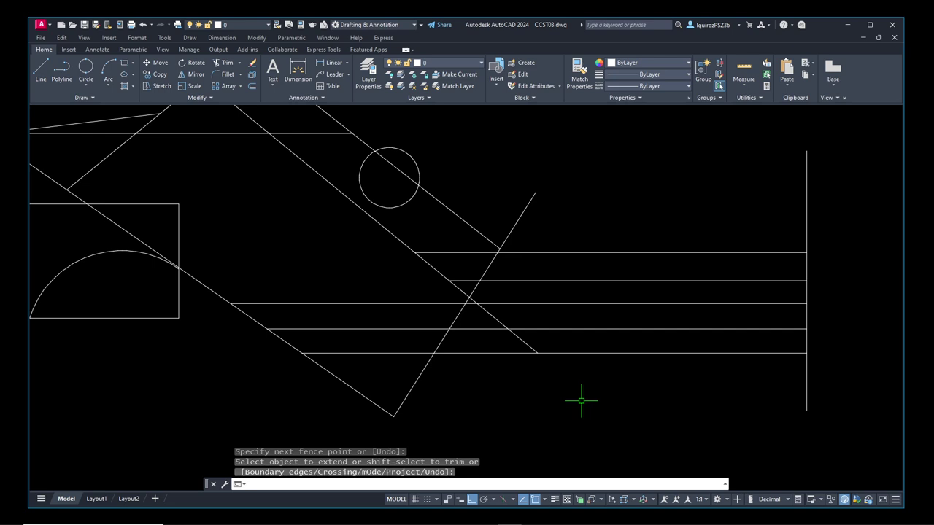
{"action": "scroll", "coordinate": [576, 393], "scroll_direction": "down", "scroll_amount": 2}
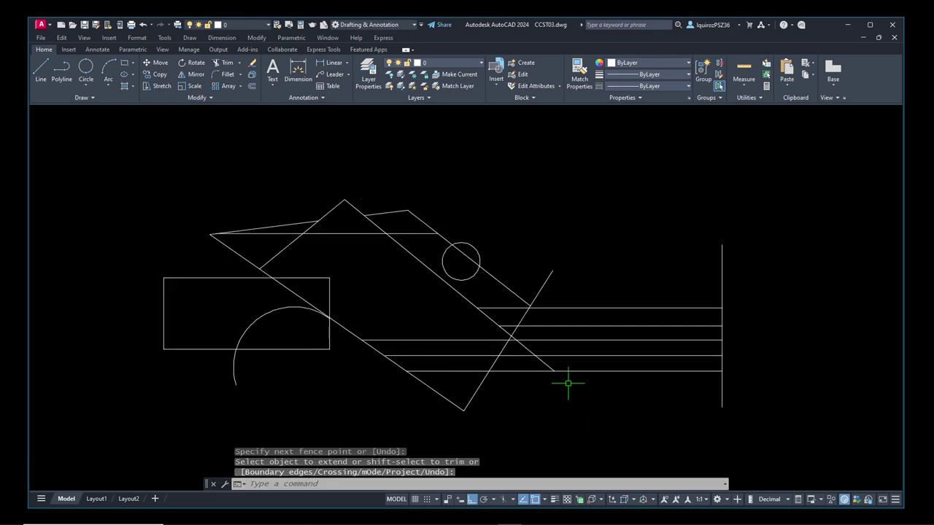
{"action": "middle_click_drag", "start_coordinate": [544, 353], "coordinate": [535, 323]}
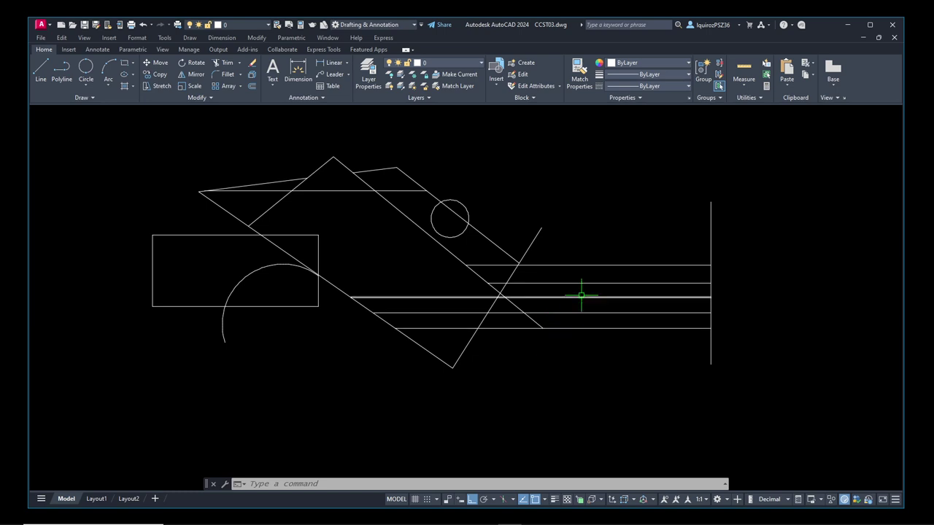
{"action": "type", "text": "e"}
{"action": "key", "text": "Return"}
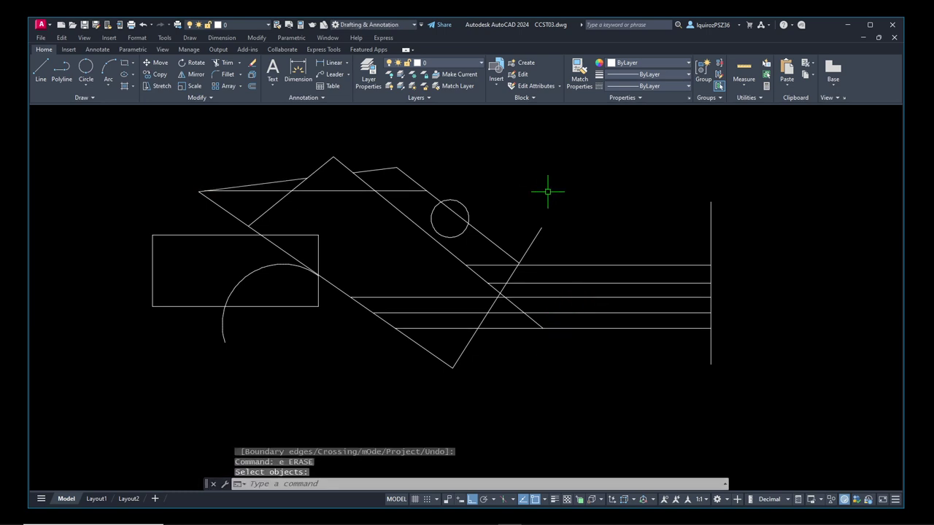
{"action": "key", "text": "Return"}
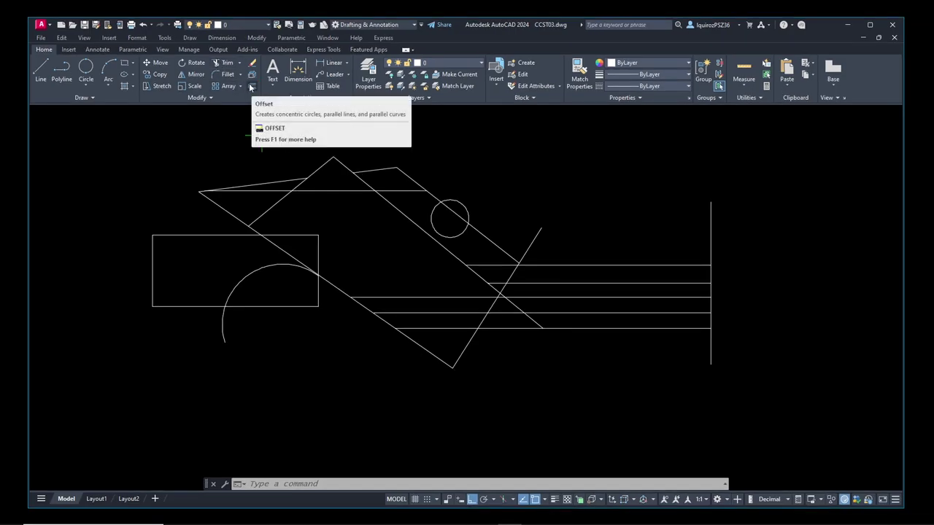
{"action": "mouse_move", "coordinate": [273, 100]}
{"action": "left_mouse_down"}
{"action": "mouse_move", "coordinate": [262, 136]}
{"action": "mouse_move", "coordinate": [300, 130]}
{"action": "mouse_move", "coordinate": [301, 119]}
{"action": "mouse_move", "coordinate": [278, 110]}
{"action": "mouse_move", "coordinate": [305, 118]}
{"action": "left_mouse_up"}
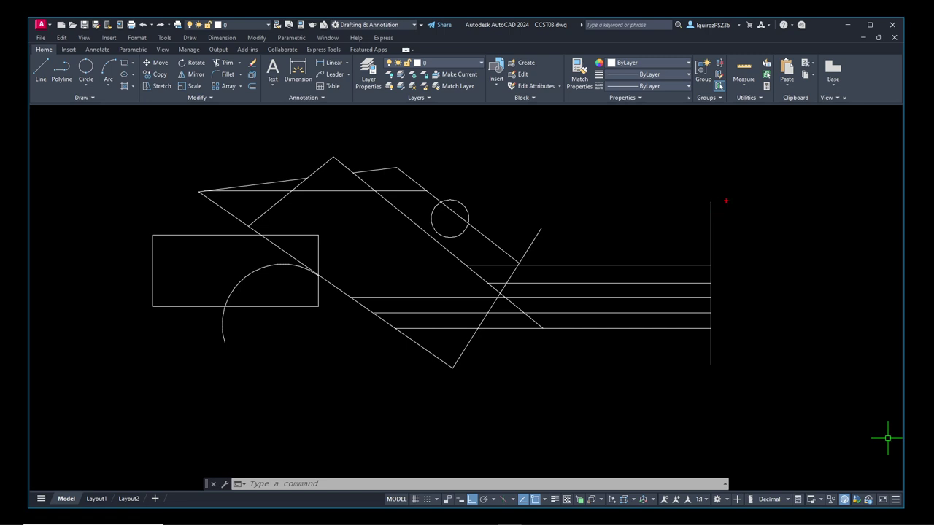
- Sketch red 20-unit brackets on both sides of the vertical line, direction arrows, and a ring around the small circle
{"action": "left_click_drag", "start_coordinate": [777, 199], "coordinate": [776, 369]}
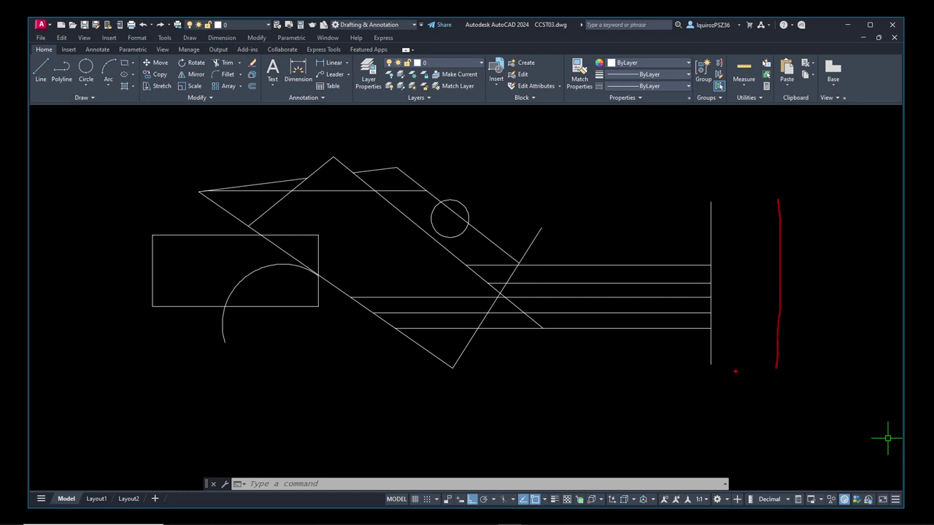
{"action": "left_click_drag", "start_coordinate": [718, 360], "coordinate": [701, 376]}
{"action": "mouse_move", "coordinate": [781, 360]}
{"action": "left_mouse_down"}
{"action": "mouse_move", "coordinate": [771, 380]}
{"action": "mouse_move", "coordinate": [728, 372]}
{"action": "mouse_move", "coordinate": [728, 384]}
{"action": "mouse_move", "coordinate": [781, 368]}
{"action": "left_mouse_up"}
{"action": "mouse_move", "coordinate": [642, 205]}
{"action": "left_mouse_down"}
{"action": "mouse_move", "coordinate": [637, 378]}
{"action": "mouse_move", "coordinate": [684, 377]}
{"action": "mouse_move", "coordinate": [678, 372]}
{"action": "left_mouse_up"}
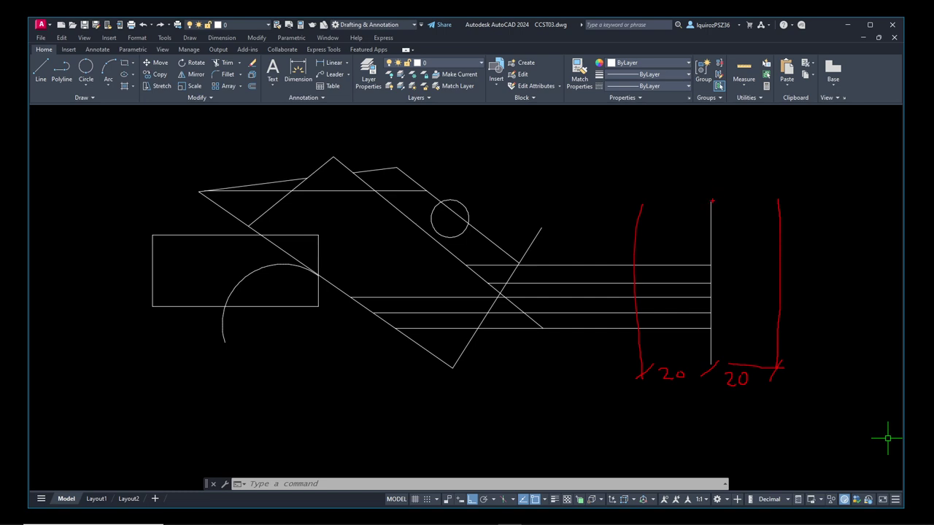
{"action": "mouse_move", "coordinate": [720, 176]}
{"action": "left_mouse_down"}
{"action": "mouse_move", "coordinate": [775, 169]}
{"action": "mouse_move", "coordinate": [779, 179]}
{"action": "left_mouse_up"}
{"action": "mouse_move", "coordinate": [706, 169]}
{"action": "left_mouse_down"}
{"action": "mouse_move", "coordinate": [679, 163]}
{"action": "mouse_move", "coordinate": [677, 177]}
{"action": "left_mouse_up"}
{"action": "mouse_move", "coordinate": [458, 205]}
{"action": "left_mouse_down"}
{"action": "mouse_move", "coordinate": [444, 216]}
{"action": "mouse_move", "coordinate": [484, 193]}
{"action": "left_mouse_up"}
{"action": "mouse_move", "coordinate": [468, 191]}
{"action": "left_mouse_down"}
{"action": "mouse_move", "coordinate": [432, 188]}
{"action": "mouse_move", "coordinate": [445, 252]}
{"action": "mouse_move", "coordinate": [487, 199]}
{"action": "mouse_move", "coordinate": [464, 194]}
{"action": "mouse_move", "coordinate": [446, 228]}
{"action": "mouse_move", "coordinate": [461, 211]}
{"action": "left_mouse_up"}
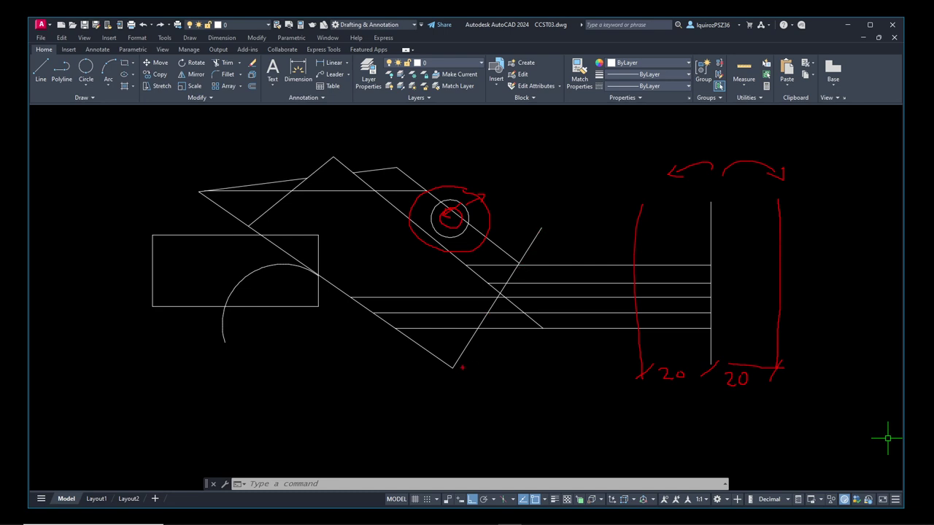
{"action": "mouse_move", "coordinate": [465, 355]}
{"action": "left_mouse_down"}
{"action": "mouse_move", "coordinate": [494, 368]}
{"action": "mouse_move", "coordinate": [458, 392]}
{"action": "left_mouse_up"}
{"action": "left_click_drag", "start_coordinate": [468, 379], "coordinate": [472, 380]}
{"action": "left_click_drag", "start_coordinate": [574, 242], "coordinate": [486, 399]}
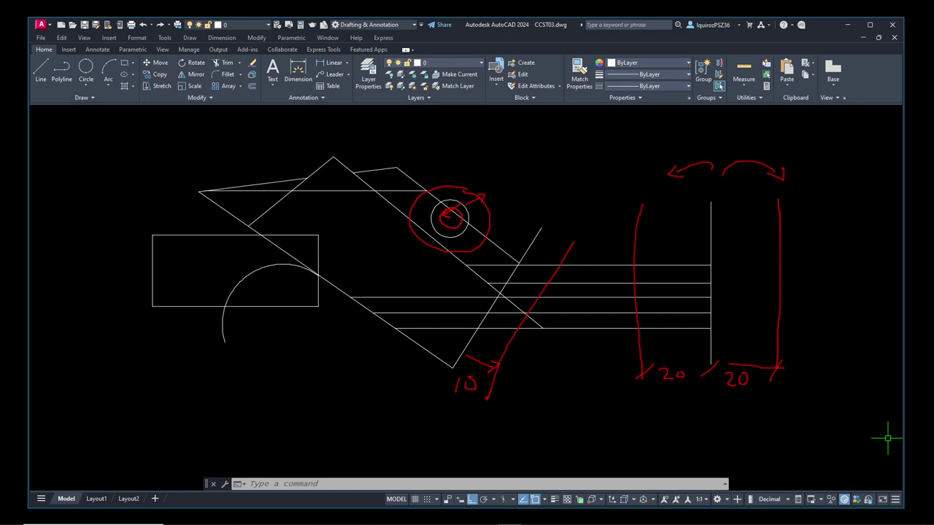
{"action": "left_click_drag", "start_coordinate": [510, 211], "coordinate": [394, 360]}
{"action": "mouse_move", "coordinate": [424, 318]}
{"action": "left_mouse_down"}
{"action": "mouse_move", "coordinate": [455, 340]}
{"action": "mouse_move", "coordinate": [464, 331]}
{"action": "left_mouse_up"}
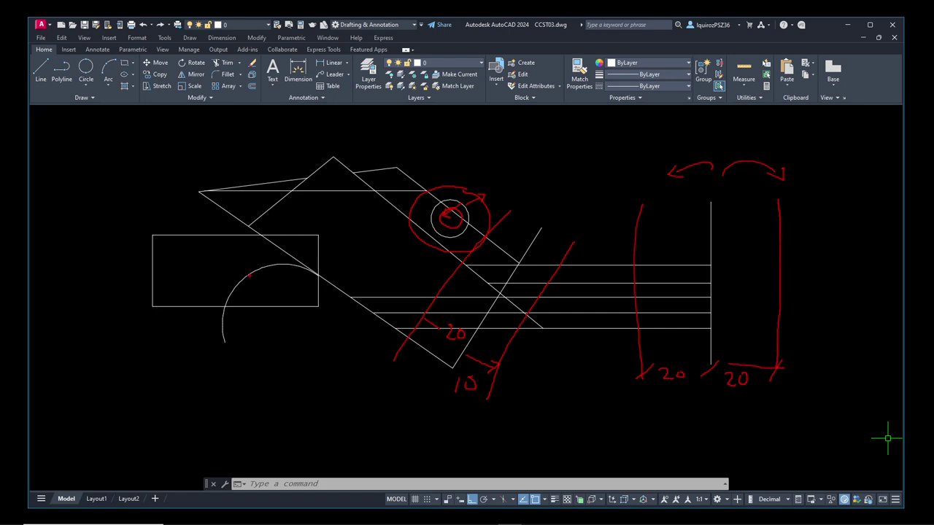
{"action": "left_click_drag", "start_coordinate": [250, 275], "coordinate": [257, 283]}
{"action": "mouse_move", "coordinate": [237, 341]}
{"action": "left_mouse_down"}
{"action": "mouse_move", "coordinate": [256, 297]}
{"action": "mouse_move", "coordinate": [274, 287]}
{"action": "mouse_move", "coordinate": [314, 289]}
{"action": "left_mouse_up"}
{"action": "mouse_move", "coordinate": [198, 336]}
{"action": "left_mouse_down"}
{"action": "mouse_move", "coordinate": [216, 272]}
{"action": "mouse_move", "coordinate": [249, 247]}
{"action": "mouse_move", "coordinate": [321, 258]}
{"action": "left_mouse_up"}
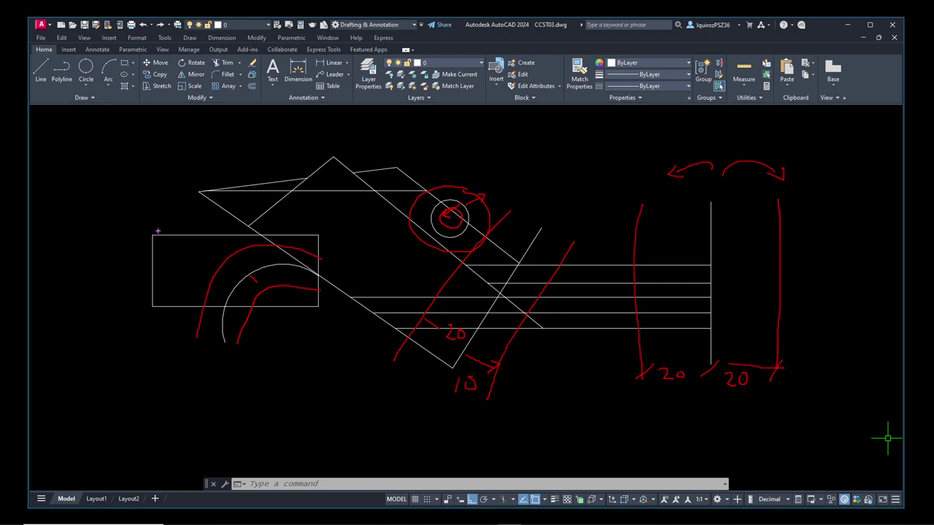
{"action": "left_click_drag", "start_coordinate": [129, 214], "coordinate": [346, 329]}
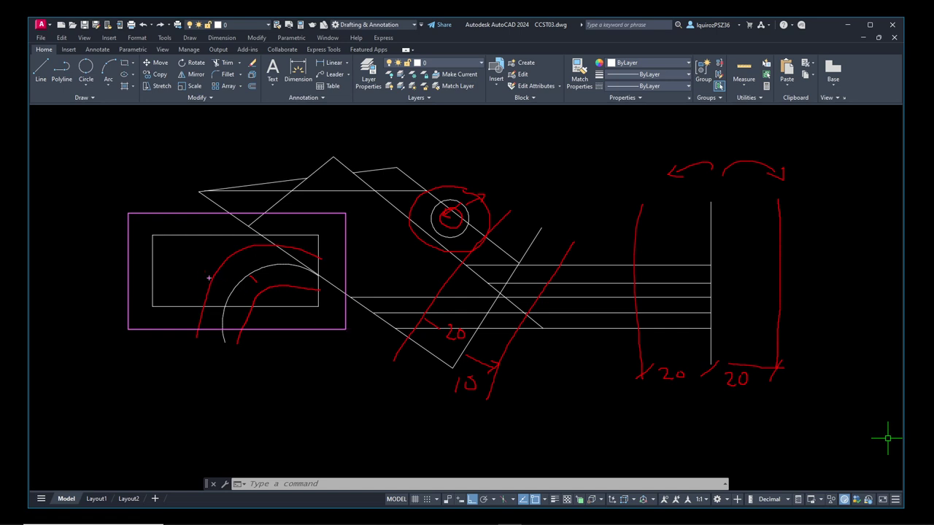
{"action": "mouse_move", "coordinate": [169, 251]}
{"action": "left_mouse_down"}
{"action": "mouse_move", "coordinate": [262, 270]}
{"action": "mouse_move", "coordinate": [304, 297]}
{"action": "left_mouse_up"}
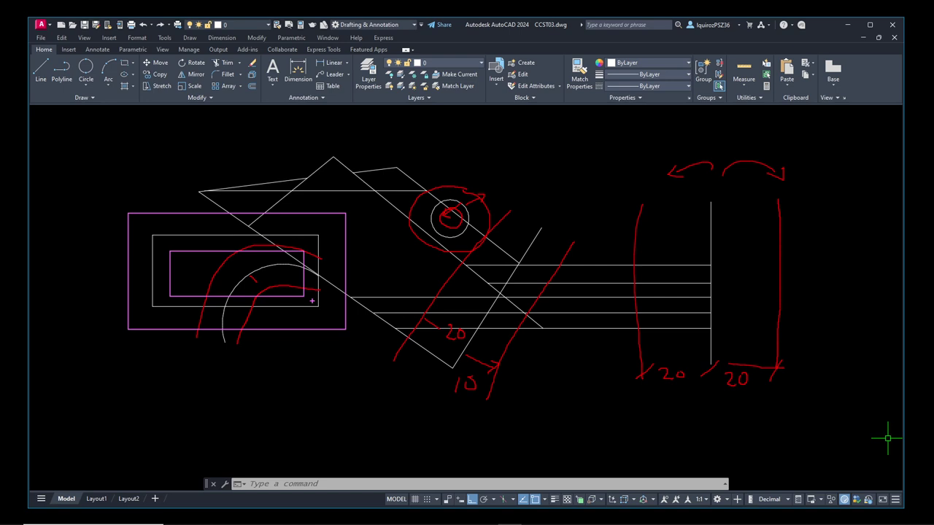
- Run OFFSET with the O alias and set the offset distance to 10
{"action": "key", "text": "Escape"}
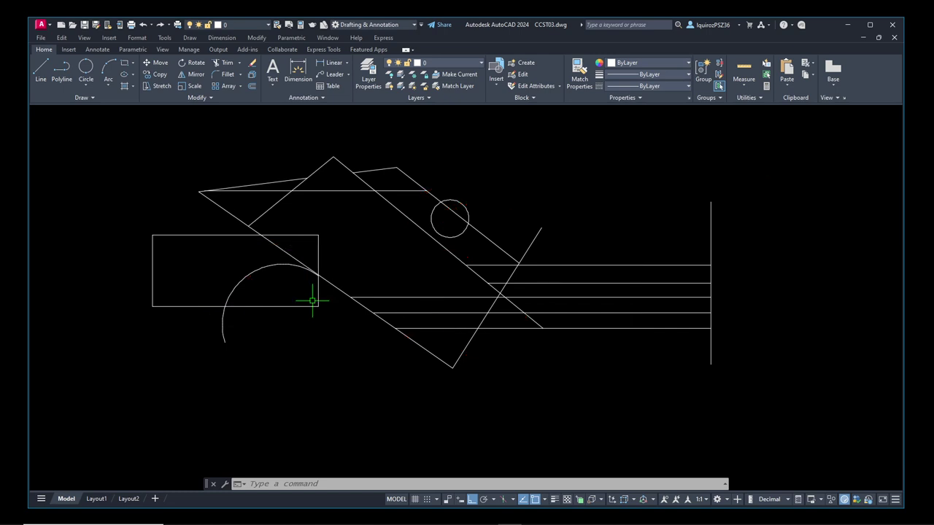
{"action": "type", "text": "of"}
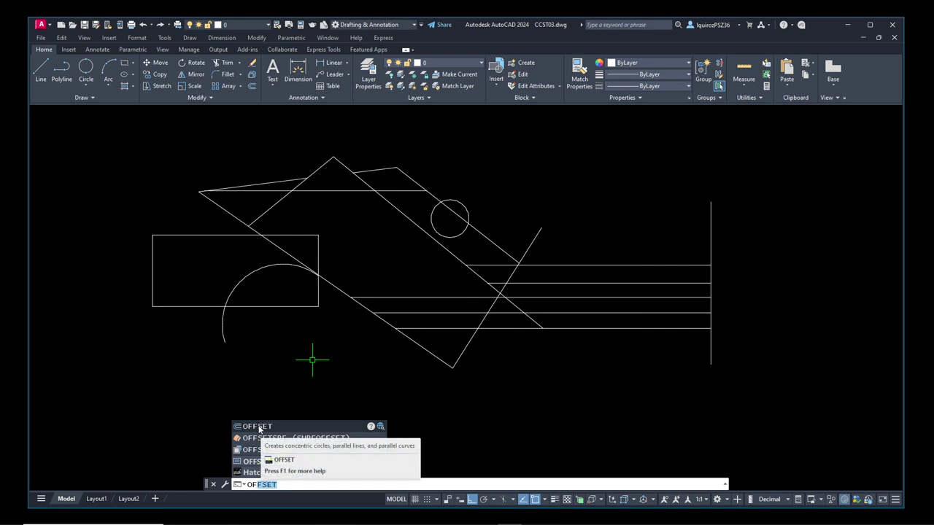
{"action": "key", "text": "BackSpace"}
{"action": "key", "text": "BackSpace"}
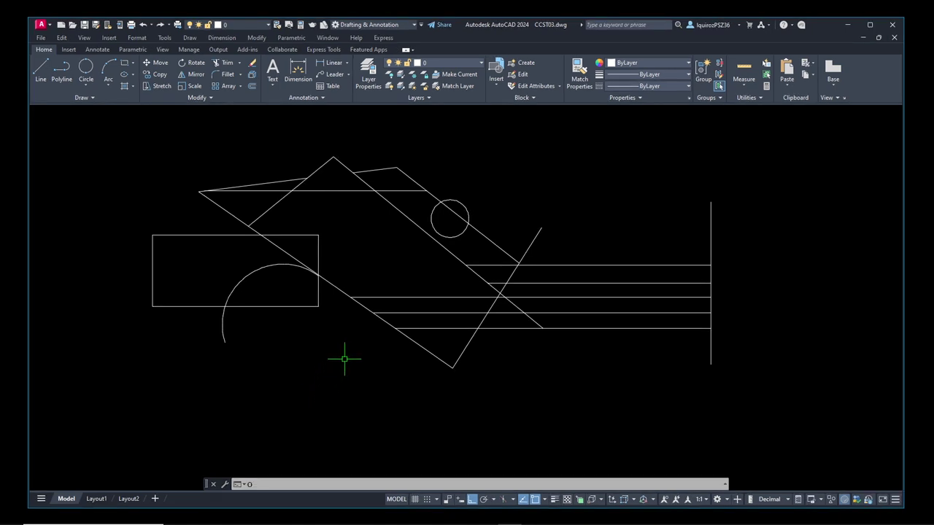
{"action": "key", "text": "Return"}
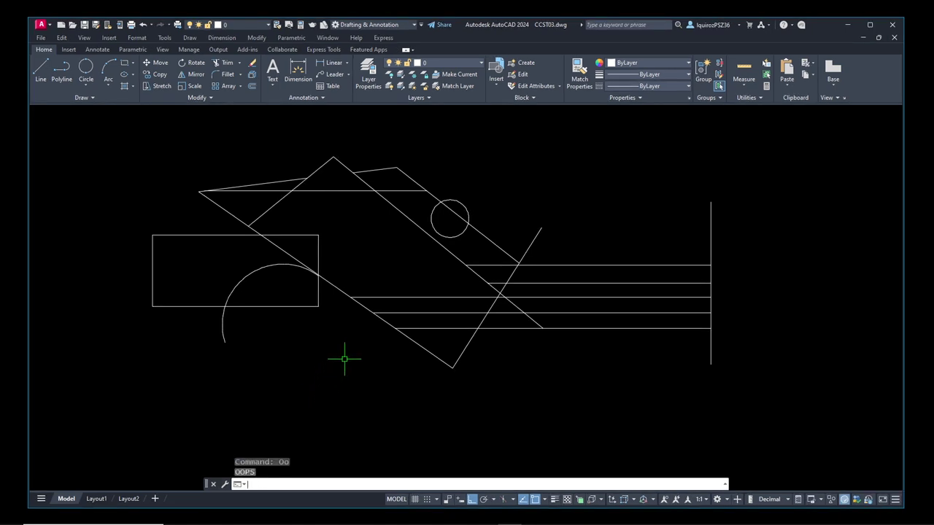
{"action": "type", "text": "o"}
{"action": "key", "text": "Return"}
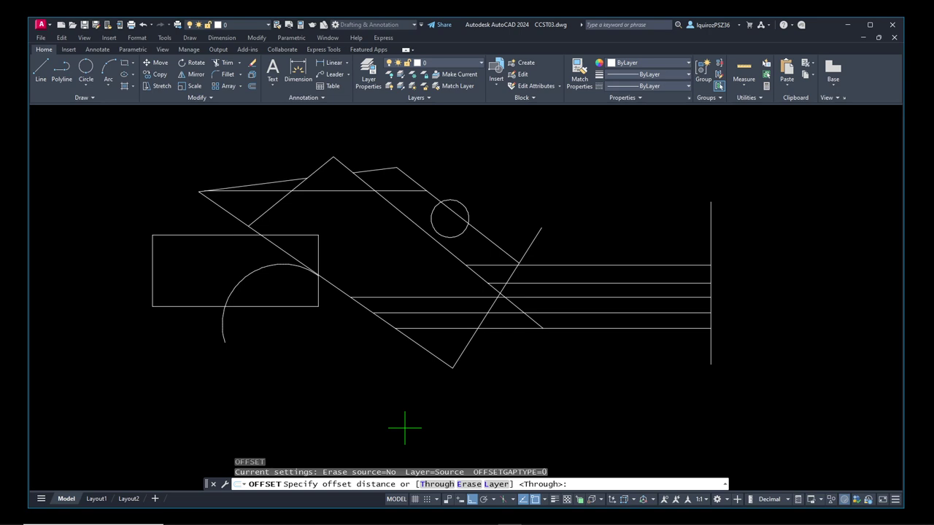
{"action": "type", "text": "0"}
{"action": "key", "text": "Return"}
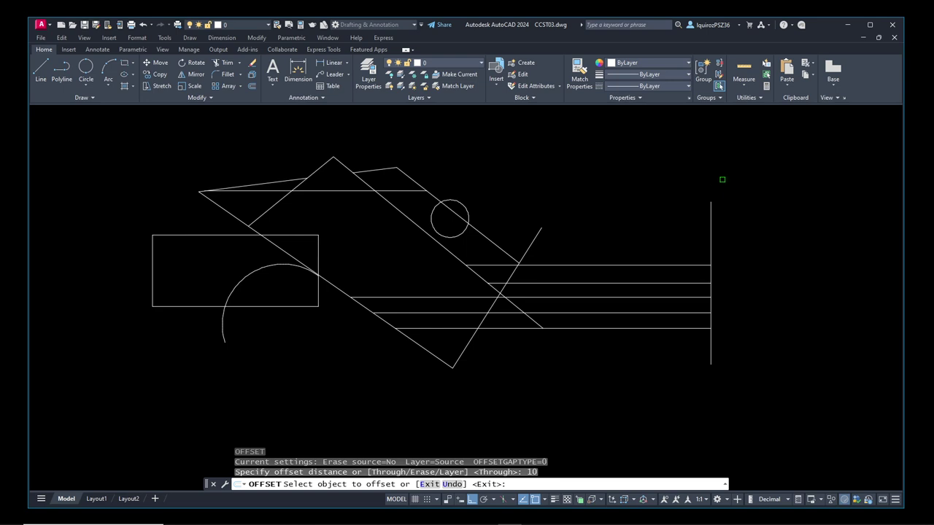
- Offset the long vertical line rightward four times in succession, 10 units apart
{"action": "left_click", "coordinate": [710, 207]}
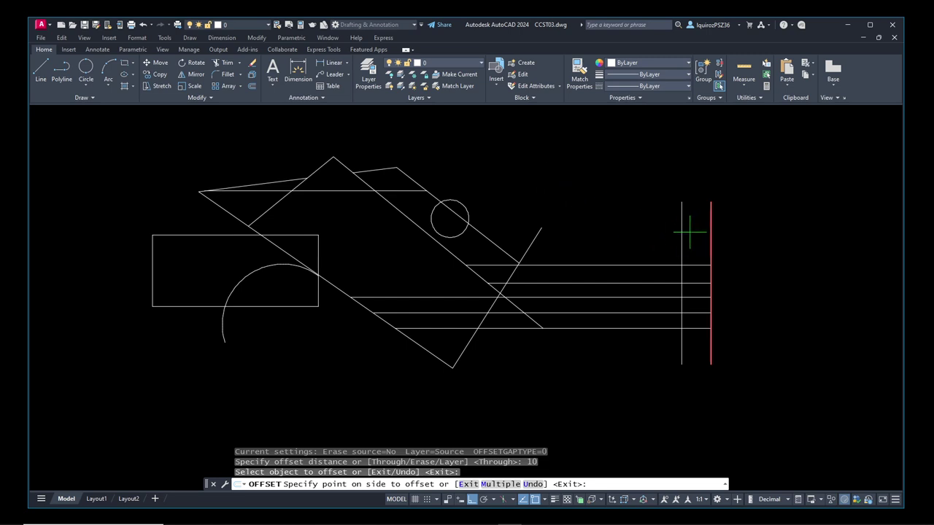
{"action": "left_click", "coordinate": [777, 196]}
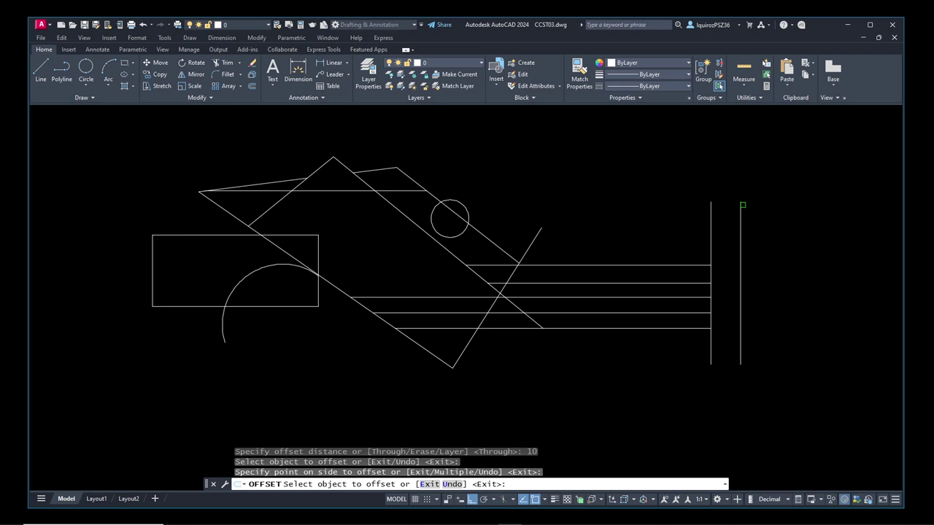
{"action": "left_click", "coordinate": [741, 209]}
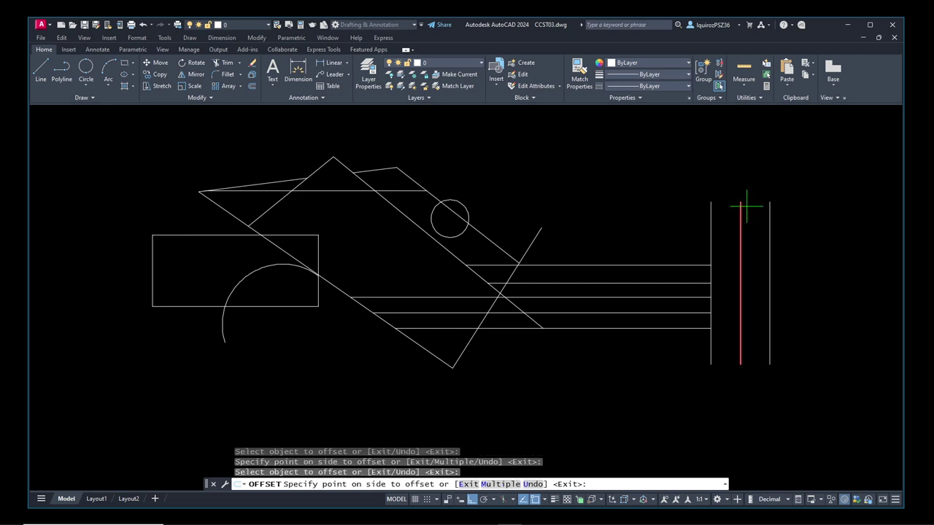
{"action": "left_click", "coordinate": [798, 202]}
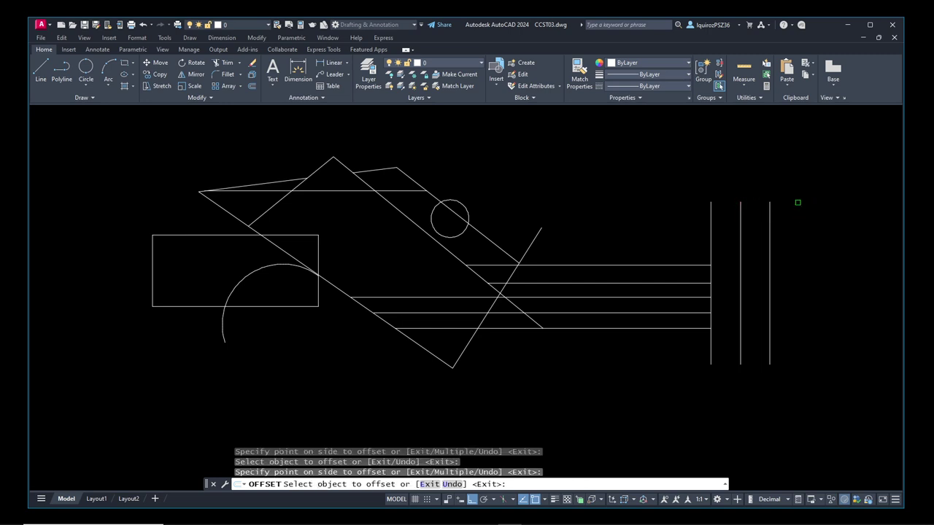
{"action": "left_click", "coordinate": [771, 205]}
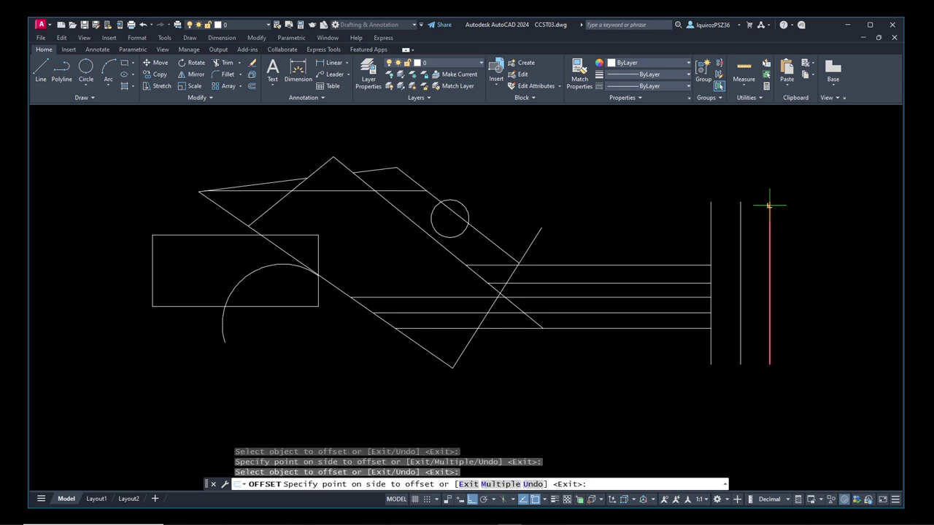
{"action": "left_click", "coordinate": [824, 198]}
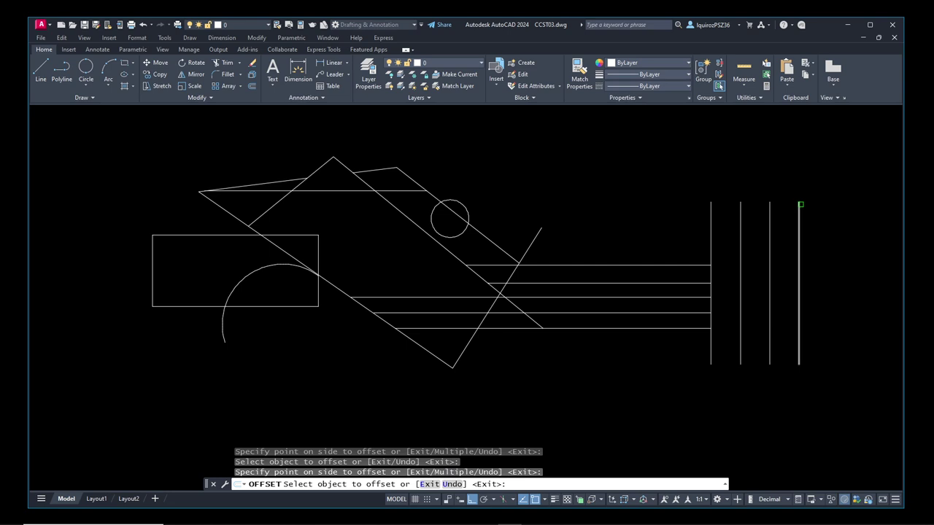
{"action": "left_click", "coordinate": [800, 205]}
{"action": "left_click", "coordinate": [848, 202]}
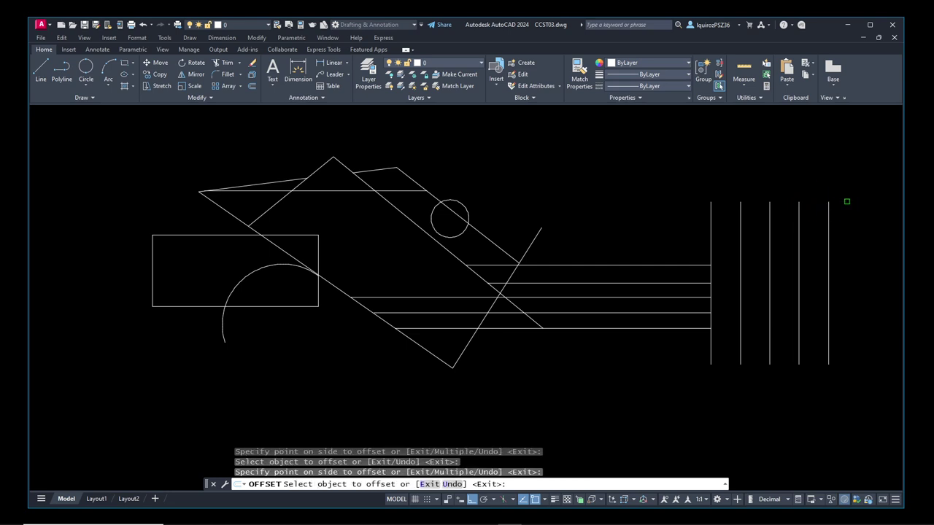
- Offset the small circle outward twice, creating two larger concentric circles 10 apart
{"action": "scroll", "coordinate": [415, 194], "scroll_direction": "up", "scroll_amount": 4}
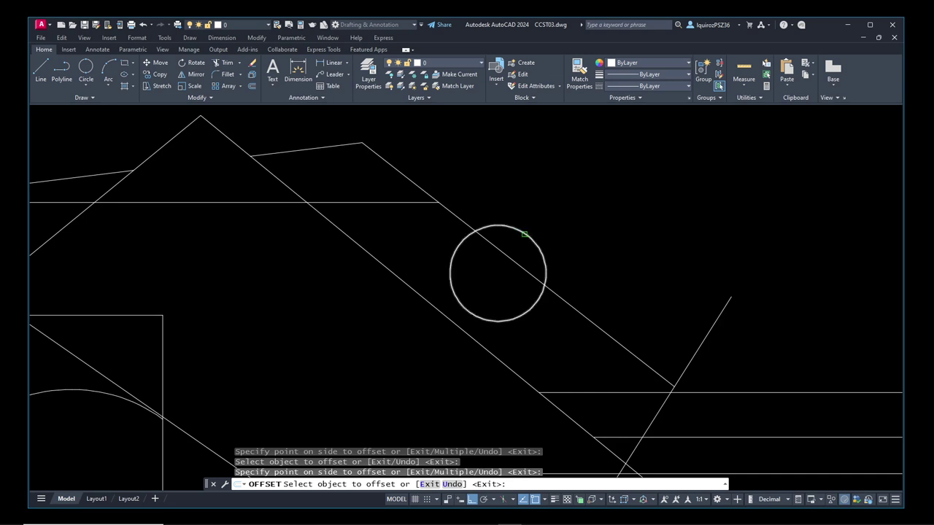
{"action": "left_click", "coordinate": [524, 232]}
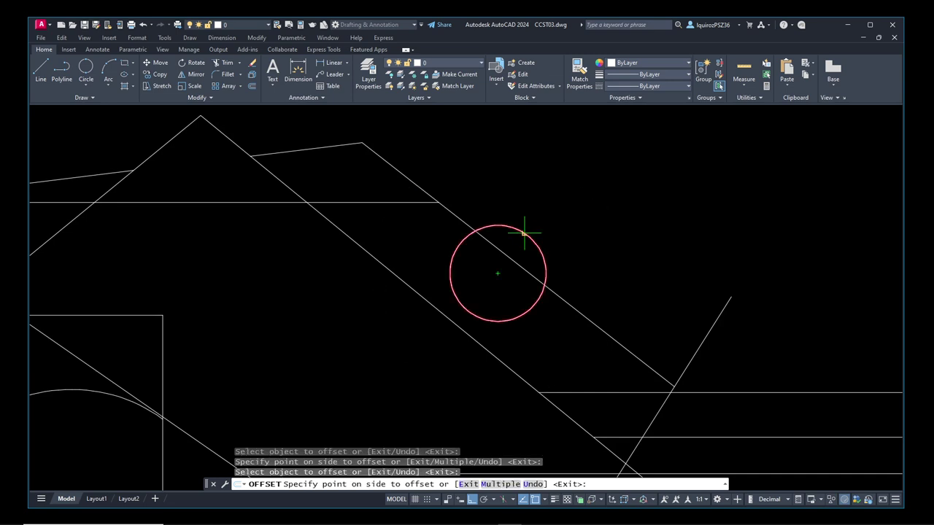
{"action": "left_click", "coordinate": [572, 201]}
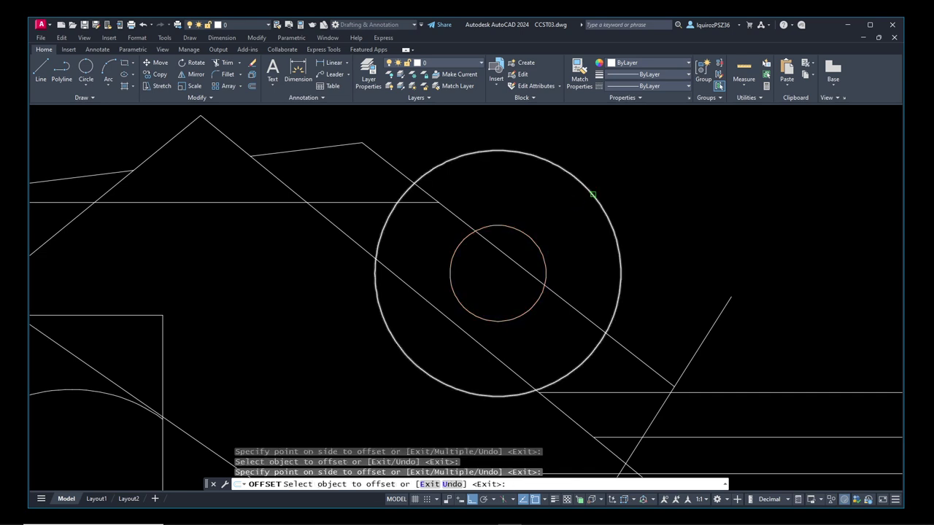
{"action": "left_click", "coordinate": [593, 194]}
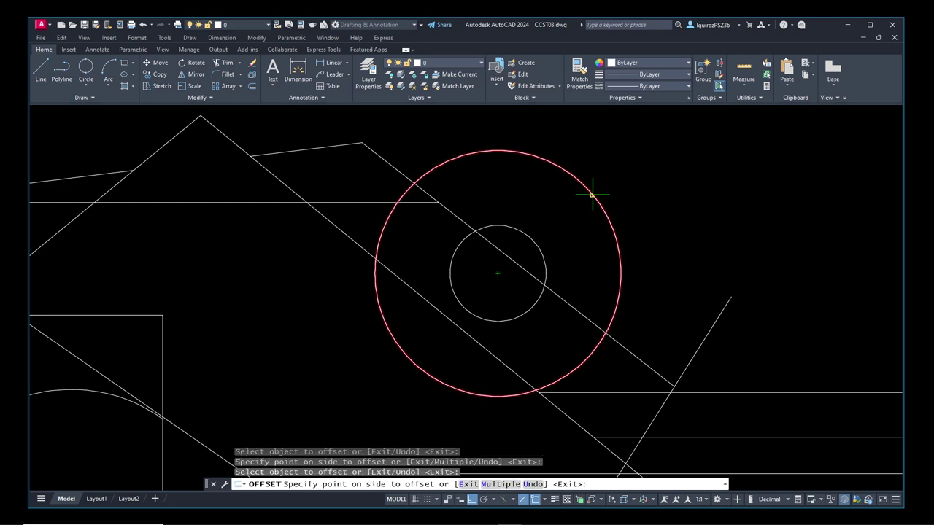
{"action": "left_click", "coordinate": [642, 167]}
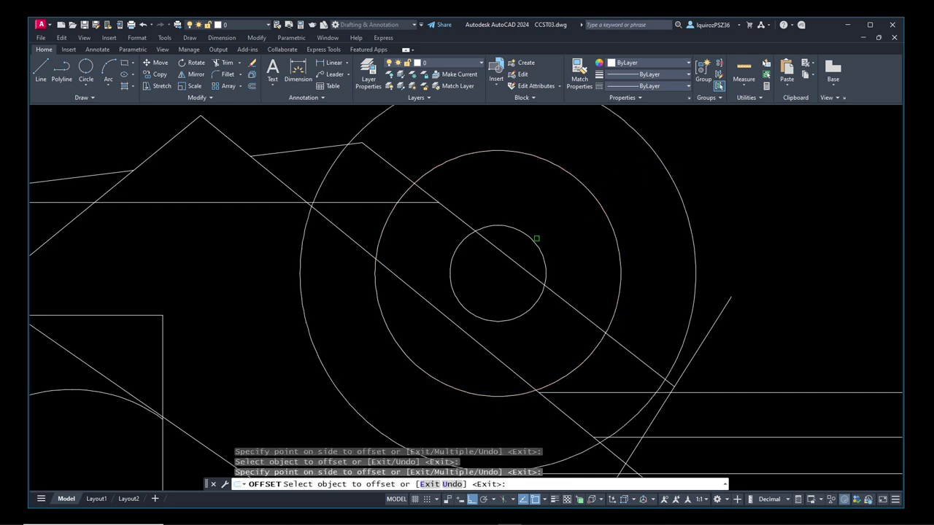
{"action": "left_click", "coordinate": [532, 239]}
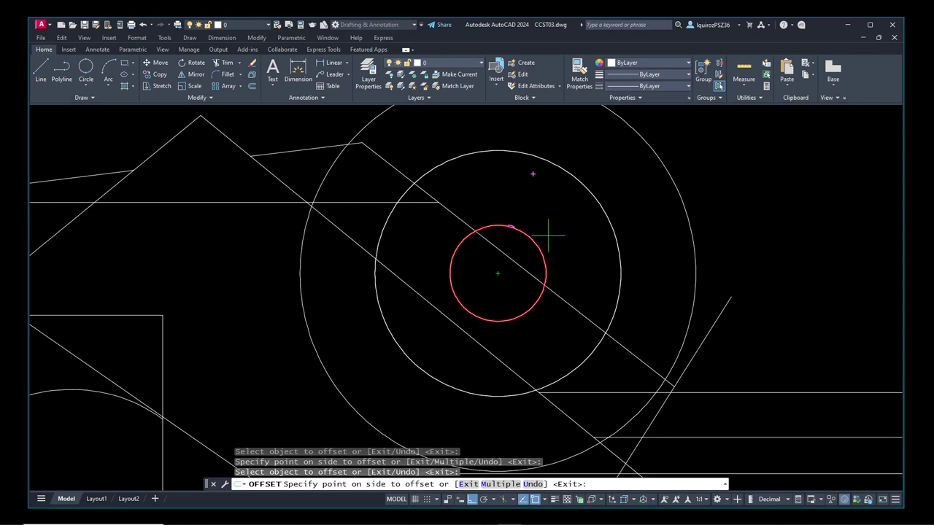
{"action": "left_click_drag", "start_coordinate": [540, 159], "coordinate": [514, 225]}
{"action": "mouse_move", "coordinate": [597, 196]}
{"action": "left_mouse_down"}
{"action": "mouse_move", "coordinate": [659, 159]}
{"action": "mouse_move", "coordinate": [725, 154]}
{"action": "mouse_move", "coordinate": [742, 173]}
{"action": "left_mouse_up"}
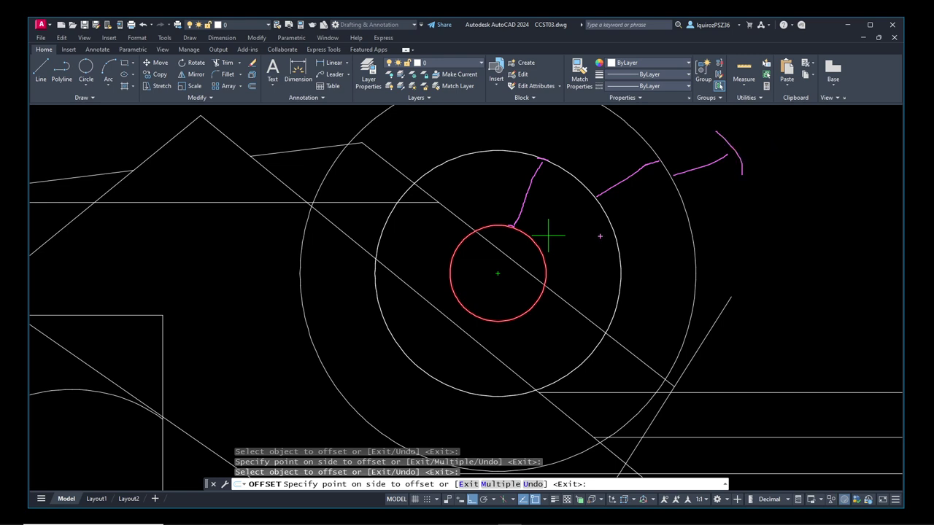
{"action": "key", "text": "Escape"}
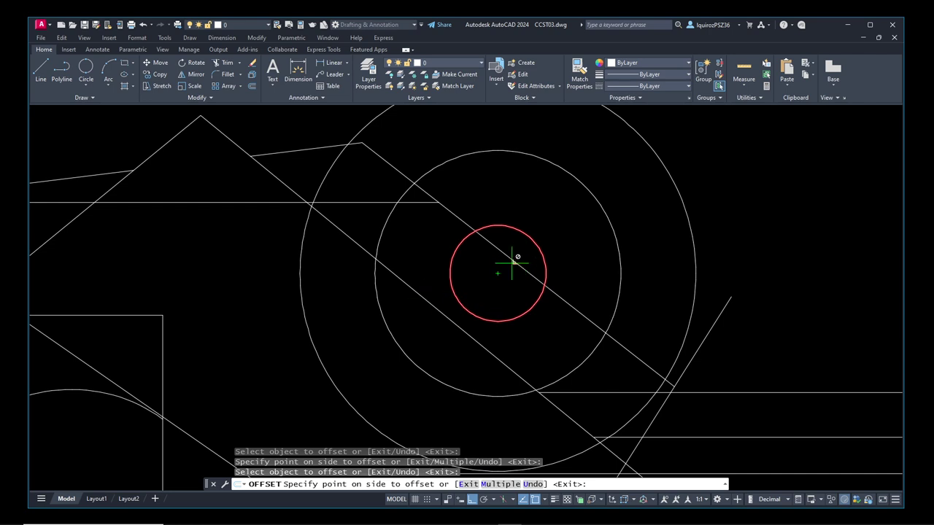
{"action": "key", "text": "Escape"}
- Zoom out, pan the drawing, and start a new OFFSET command
{"action": "scroll", "coordinate": [376, 327], "scroll_direction": "down", "scroll_amount": 2}
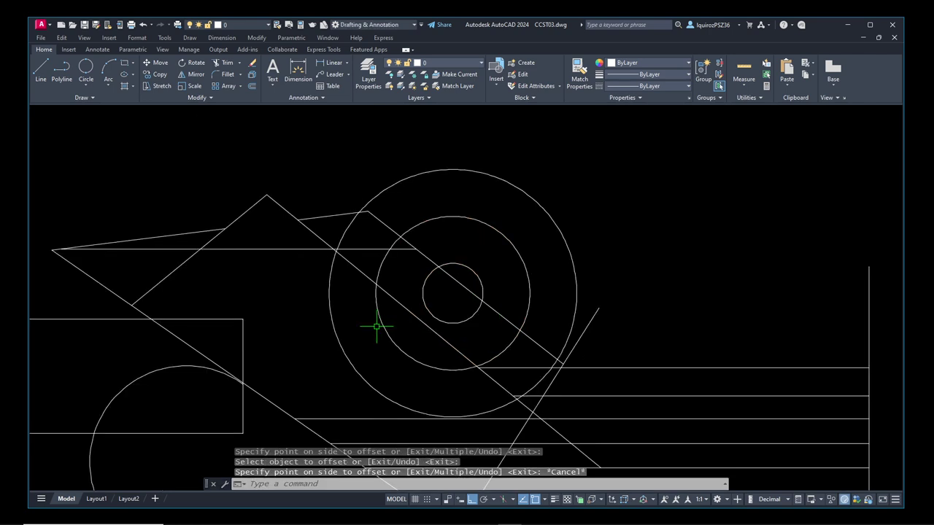
{"action": "middle_click_drag", "start_coordinate": [337, 328], "coordinate": [532, 234]}
{"action": "left_click", "coordinate": [452, 478]}
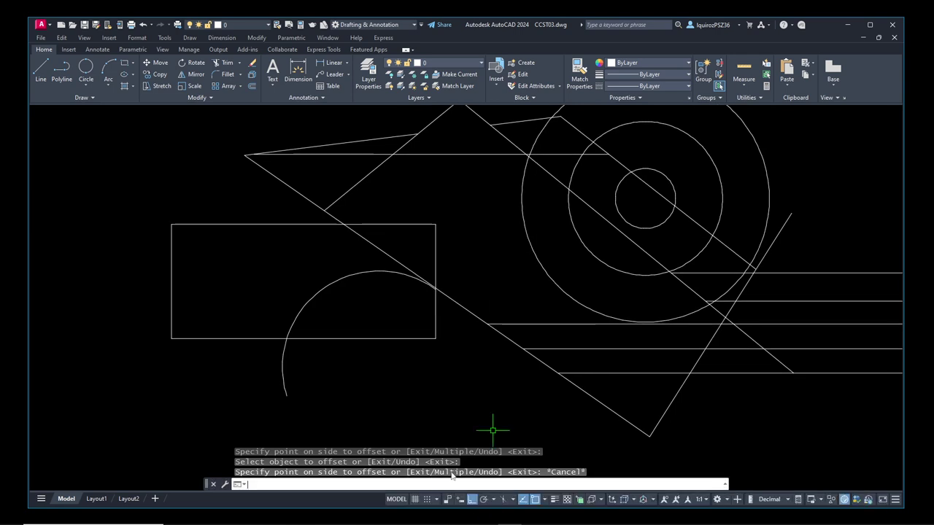
{"action": "type", "text": "o"}
{"action": "key", "text": "Return"}
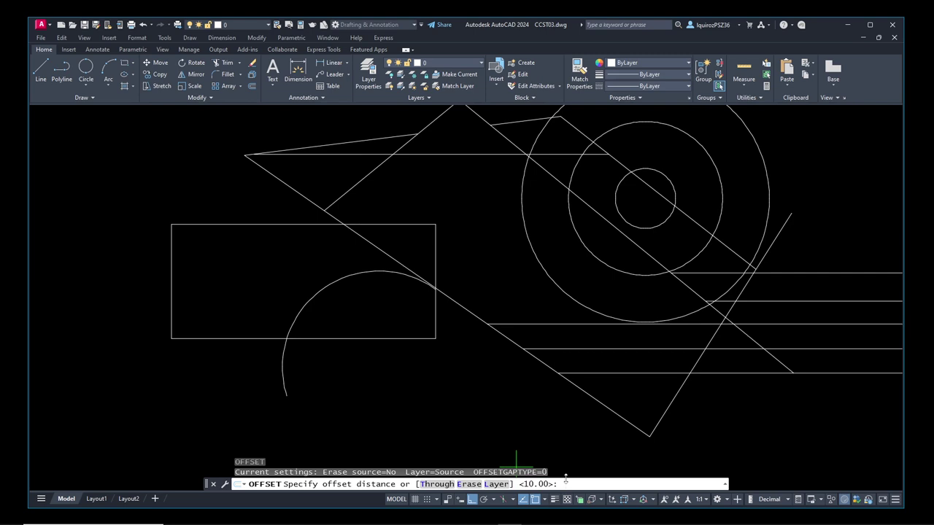
- With a 5-unit distance, offset the arc into several concentric copies inside and outside it
{"action": "type", "text": "5"}
{"action": "key", "text": "Return"}
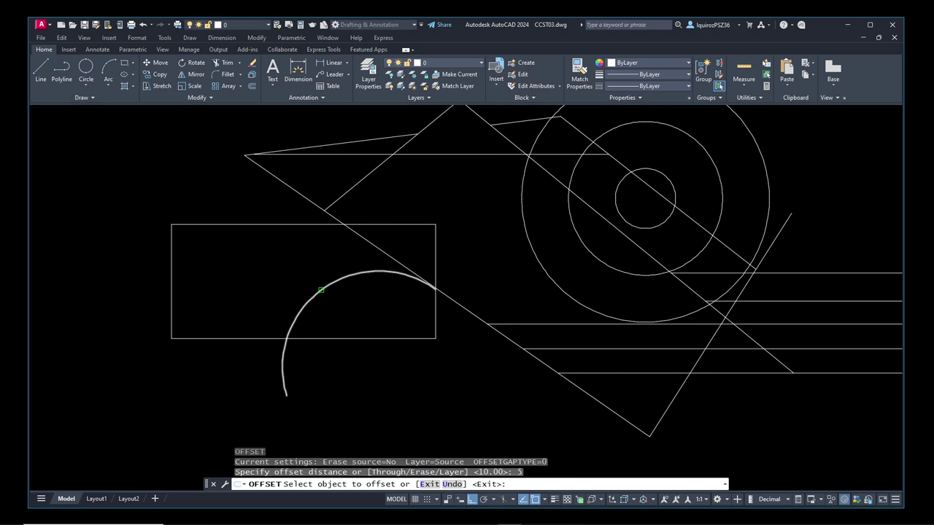
{"action": "left_click", "coordinate": [320, 291]}
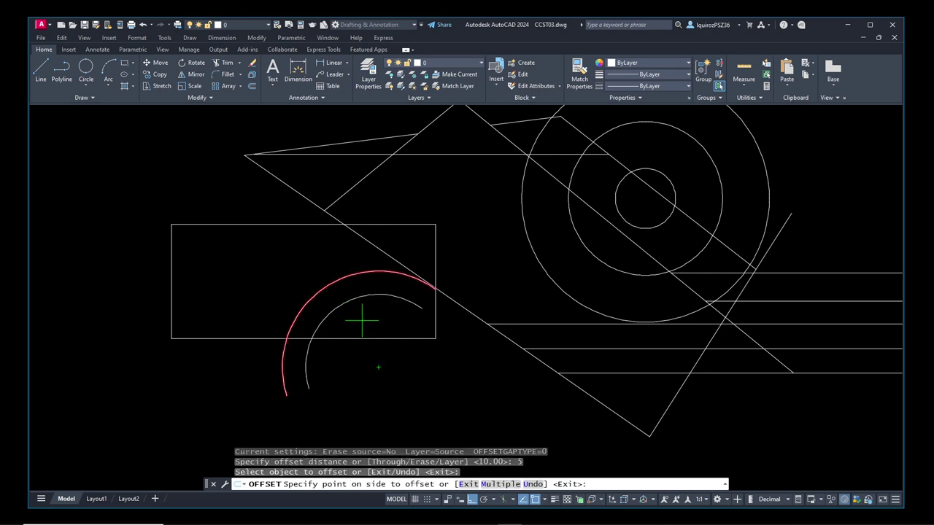
{"action": "left_click", "coordinate": [371, 328]}
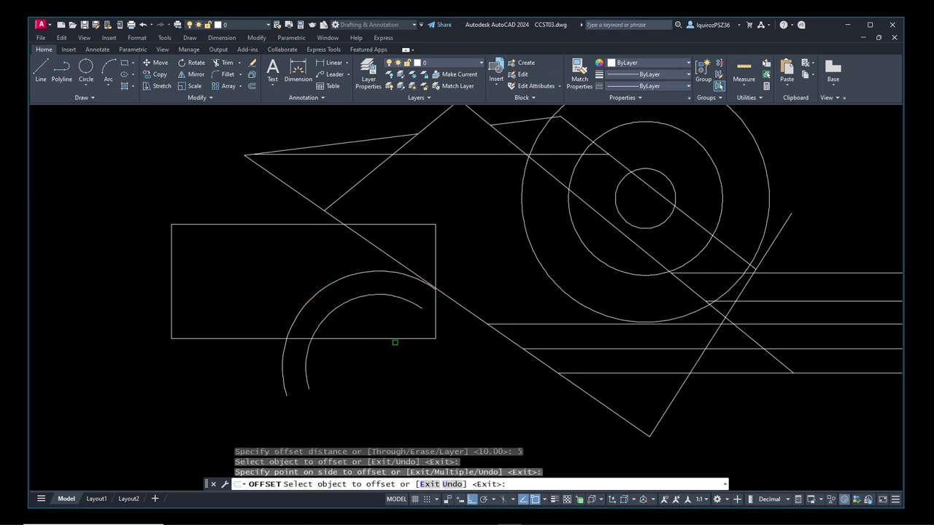
{"action": "left_click", "coordinate": [339, 306]}
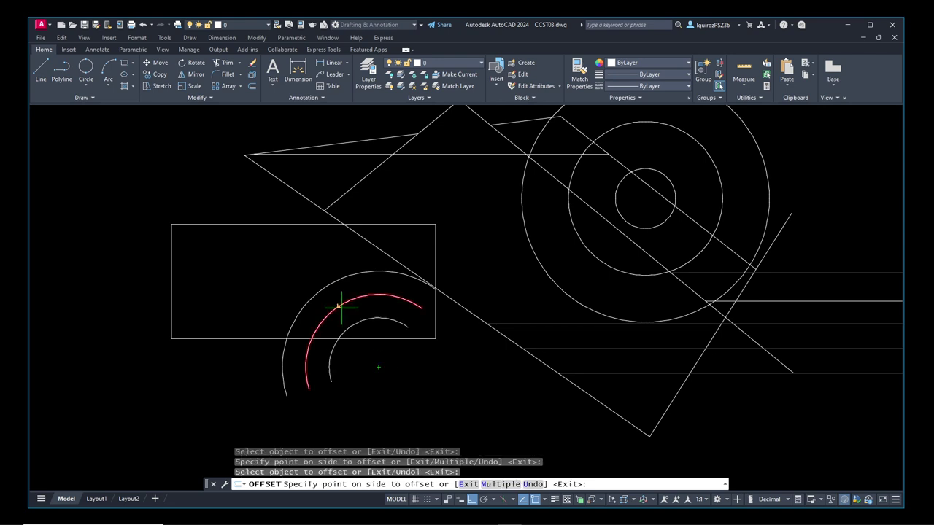
{"action": "left_click", "coordinate": [384, 348]}
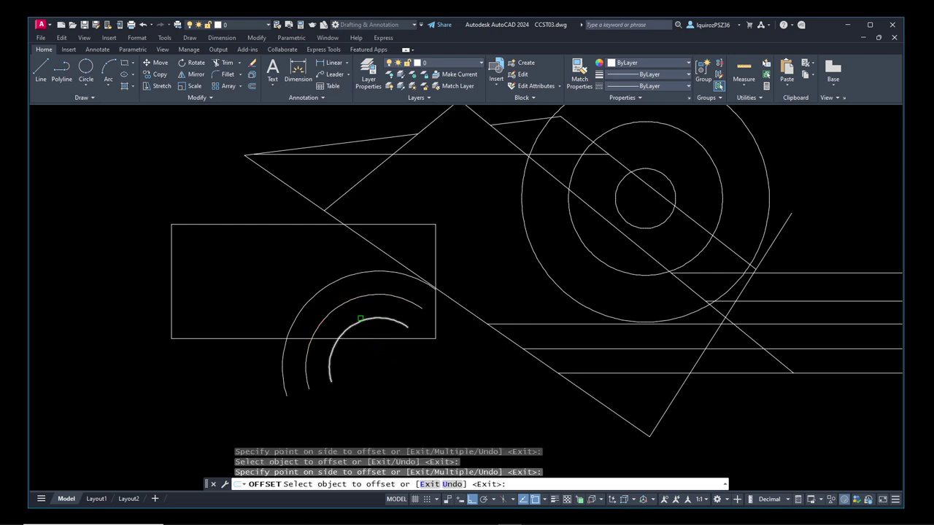
{"action": "left_click", "coordinate": [362, 320]}
{"action": "left_click", "coordinate": [396, 357]}
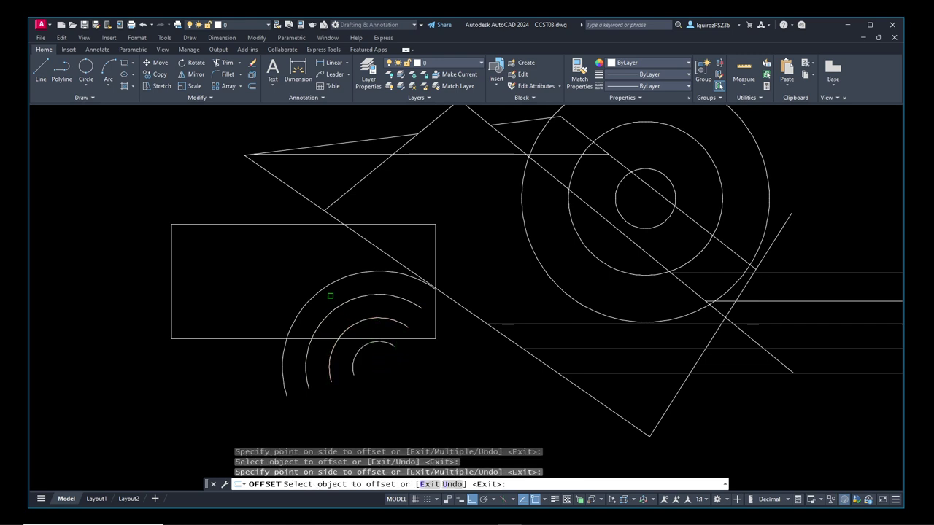
{"action": "left_click", "coordinate": [325, 289]}
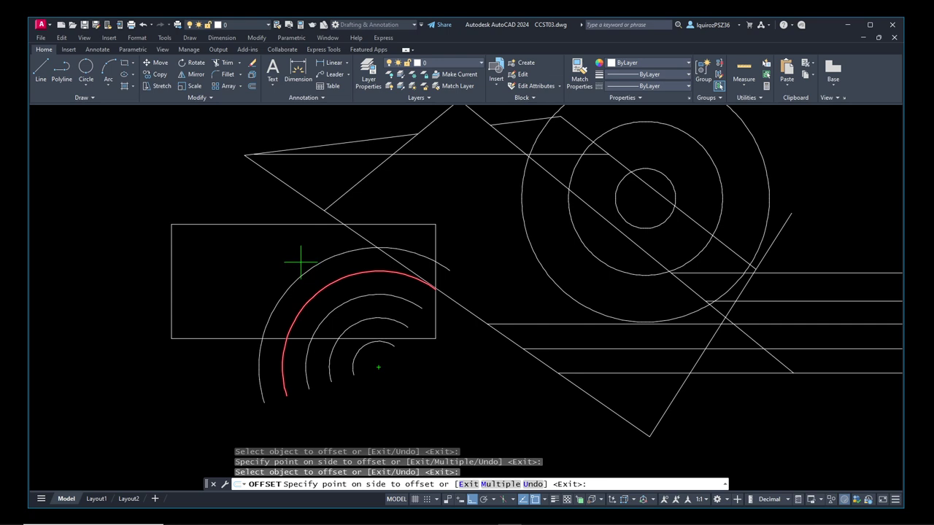
{"action": "left_click", "coordinate": [300, 260]}
{"action": "left_click", "coordinate": [304, 273]}
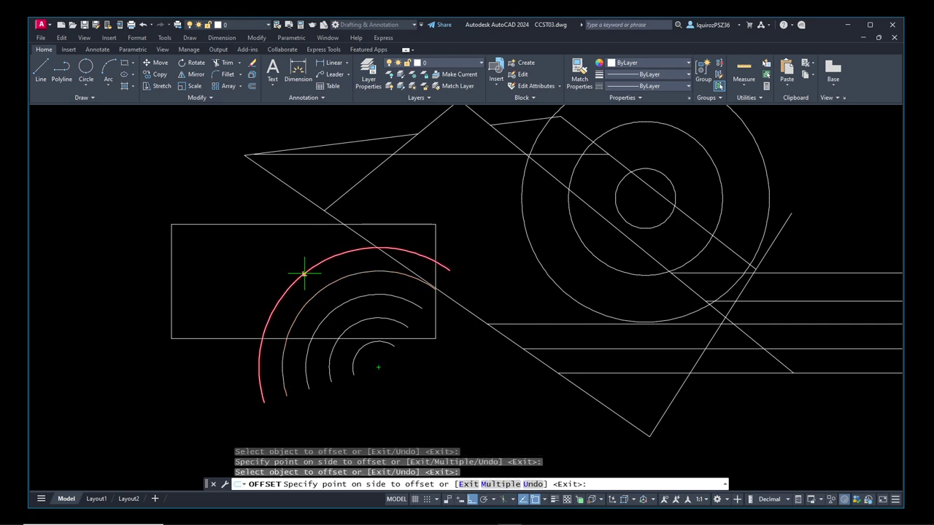
{"action": "left_click", "coordinate": [272, 252]}
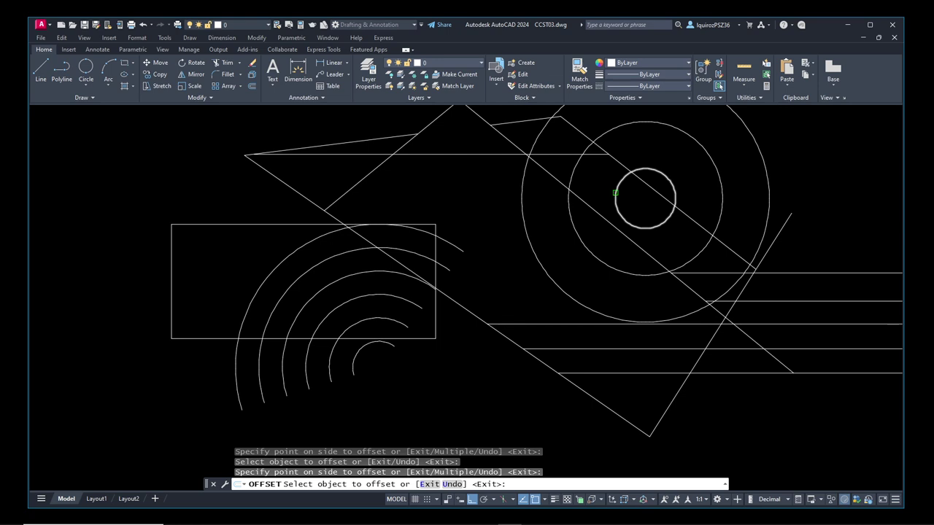
- Offset the small circle outward once, and the rectangle twice inward and twice outward
{"action": "left_click", "coordinate": [615, 194]}
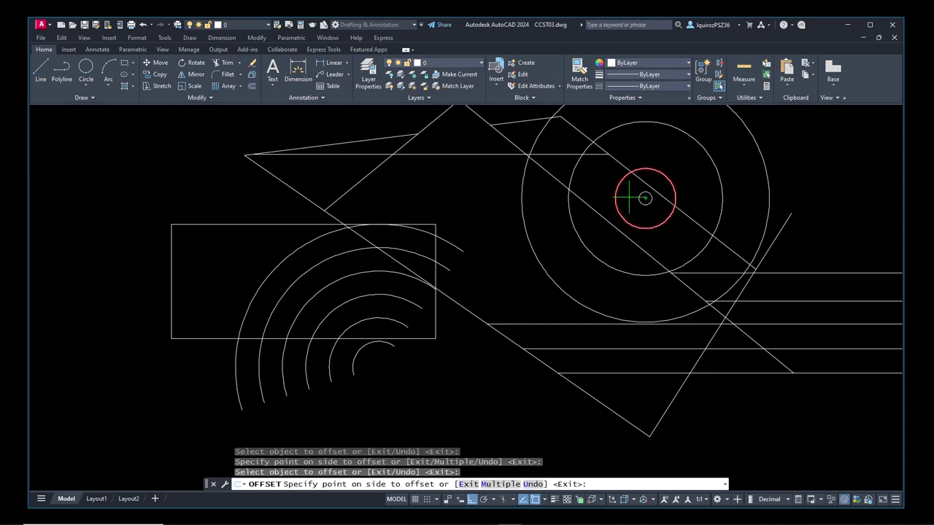
{"action": "left_click", "coordinate": [628, 197]}
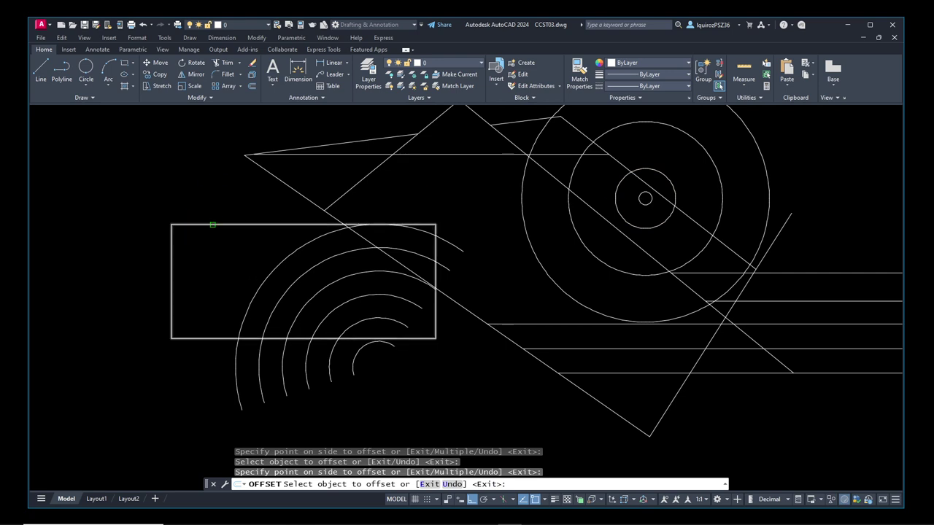
{"action": "left_click", "coordinate": [212, 224]}
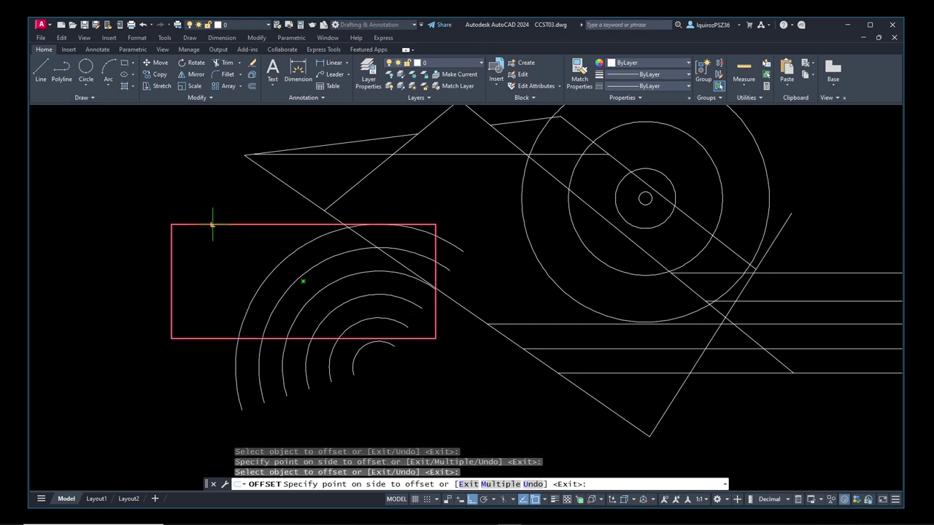
{"action": "left_click", "coordinate": [222, 266]}
{"action": "left_click", "coordinate": [225, 249]}
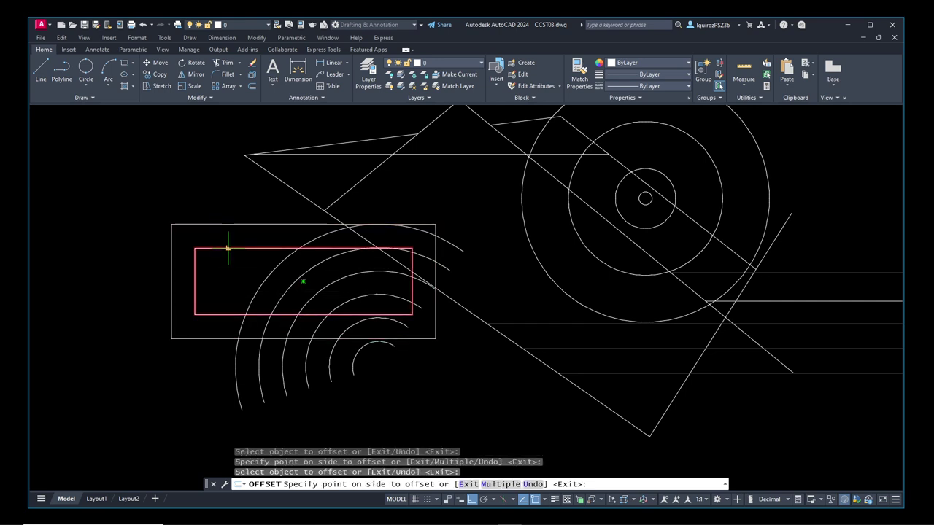
{"action": "left_click", "coordinate": [236, 262]}
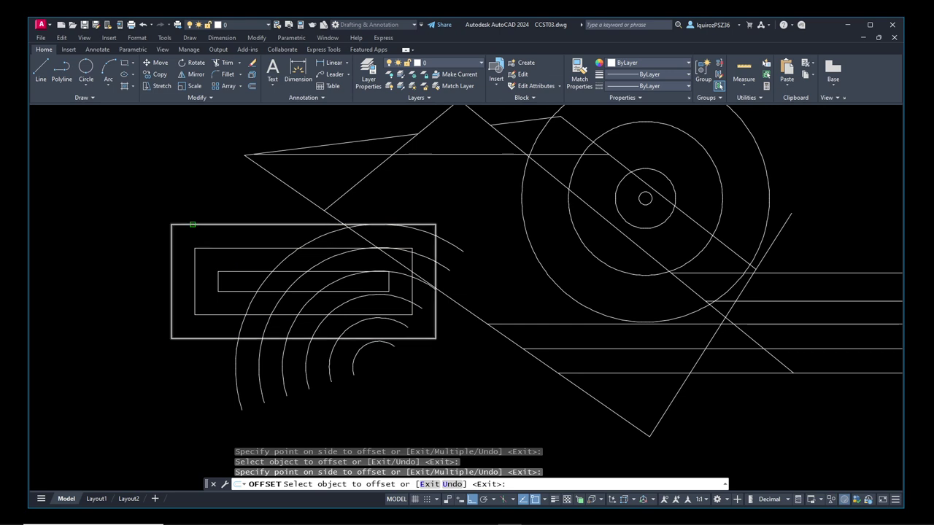
{"action": "left_click", "coordinate": [192, 223]}
{"action": "left_click", "coordinate": [187, 161]}
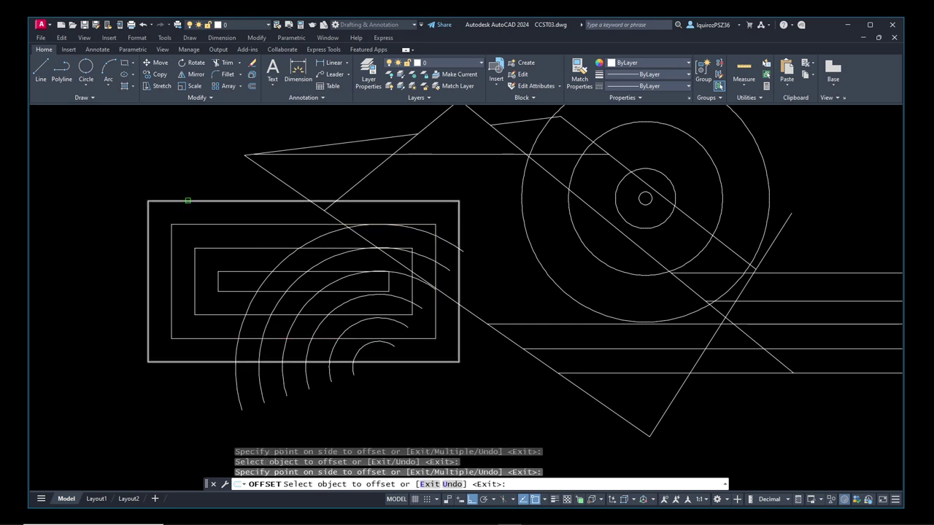
{"action": "left_click", "coordinate": [188, 201]}
{"action": "left_click", "coordinate": [177, 143]}
- Finish the offset, then circle the top end of the rightmost vertical line and cancel
{"action": "right_click", "coordinate": [175, 141]}
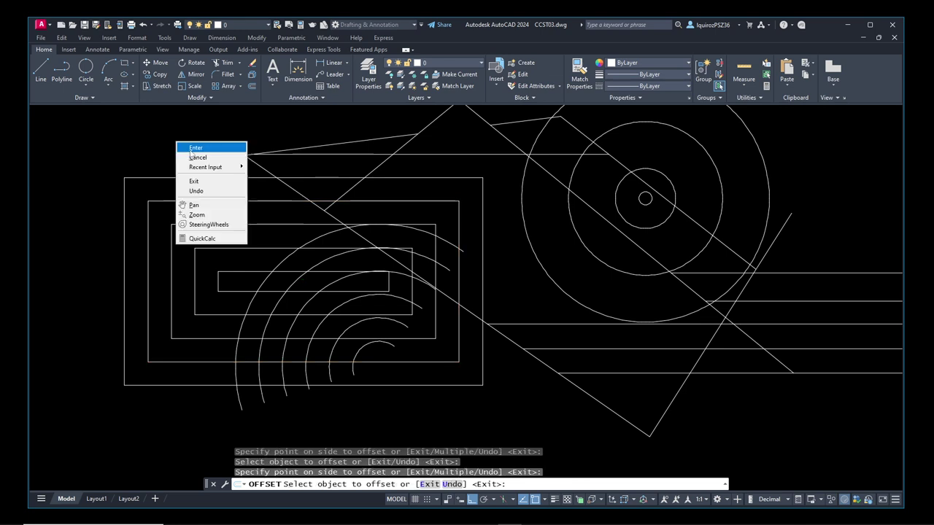
{"action": "left_click", "coordinate": [191, 148]}
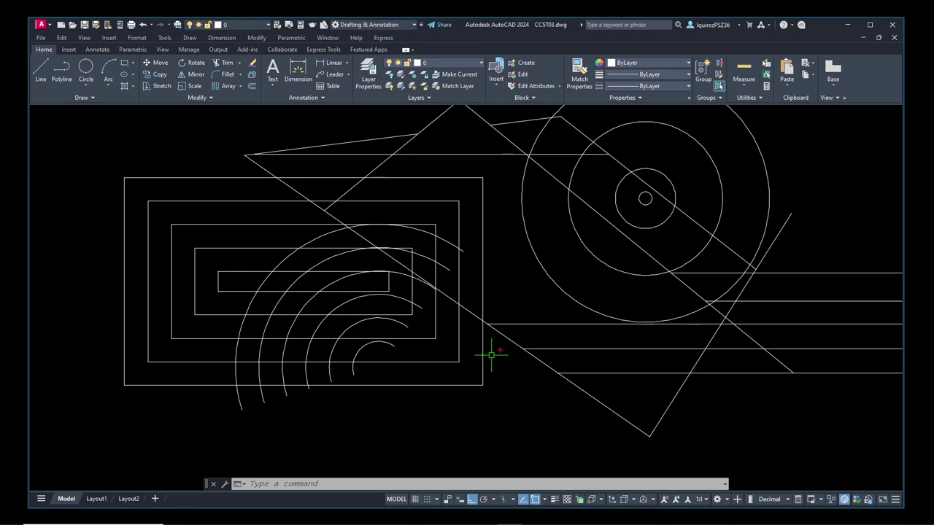
{"action": "mouse_move", "coordinate": [514, 338]}
{"action": "left_mouse_down"}
{"action": "mouse_move", "coordinate": [532, 316]}
{"action": "mouse_move", "coordinate": [526, 306]}
{"action": "mouse_move", "coordinate": [539, 326]}
{"action": "left_mouse_up"}
{"action": "mouse_move", "coordinate": [559, 377]}
{"action": "left_mouse_down"}
{"action": "mouse_move", "coordinate": [530, 405]}
{"action": "mouse_move", "coordinate": [540, 408]}
{"action": "mouse_move", "coordinate": [518, 410]}
{"action": "mouse_move", "coordinate": [559, 434]}
{"action": "left_mouse_up"}
{"action": "left_click_drag", "start_coordinate": [585, 327], "coordinate": [637, 357]}
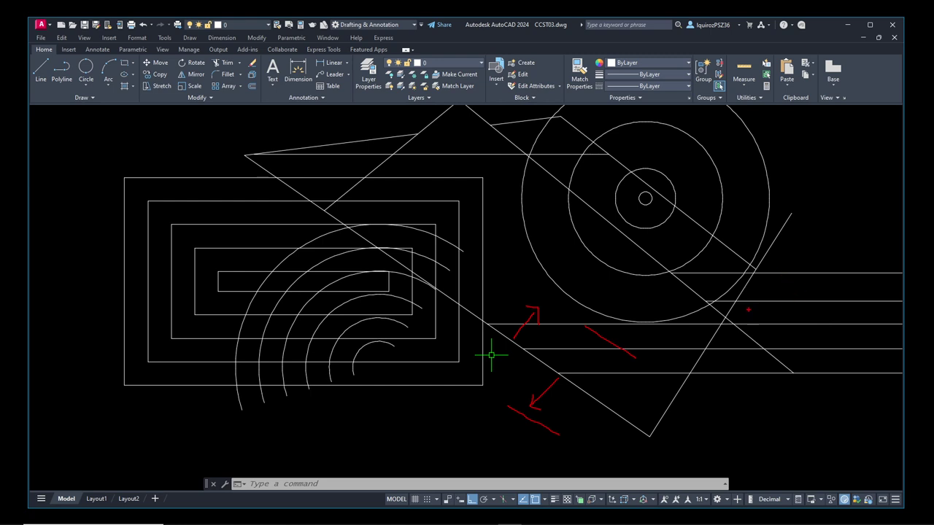
{"action": "key", "text": "Escape"}
- Zoom out and pan left to show the five vertical lines, clearing the red markup
{"action": "scroll", "coordinate": [759, 308], "scroll_direction": "down", "scroll_amount": 2}
{"action": "mouse_move", "coordinate": [758, 309]}
{"action": "middle_mouse_down"}
{"action": "mouse_move", "coordinate": [586, 279]}
{"action": "mouse_move", "coordinate": [529, 290]}
{"action": "middle_mouse_up"}
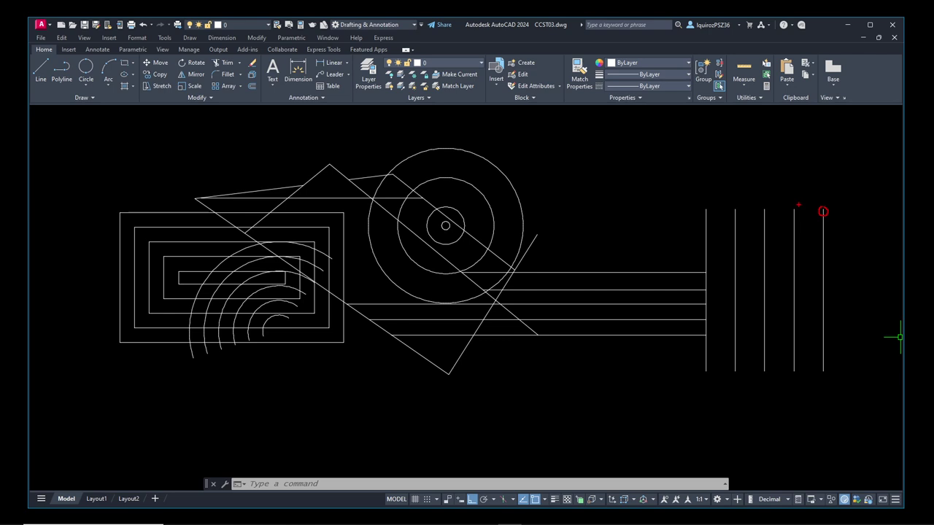
{"action": "mouse_move", "coordinate": [800, 206]}
{"action": "left_mouse_down"}
{"action": "mouse_move", "coordinate": [793, 207]}
{"action": "mouse_move", "coordinate": [799, 218]}
{"action": "left_mouse_up"}
{"action": "mouse_move", "coordinate": [664, 267]}
{"action": "left_mouse_down"}
{"action": "mouse_move", "coordinate": [670, 277]}
{"action": "mouse_move", "coordinate": [669, 265]}
{"action": "left_mouse_up"}
{"action": "left_click_drag", "start_coordinate": [705, 277], "coordinate": [706, 356]}
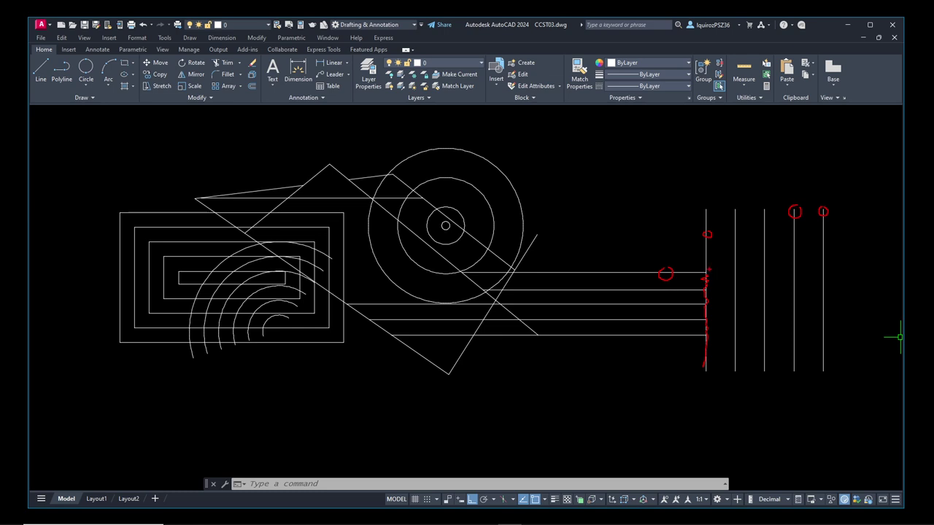
{"action": "key", "text": "Escape"}
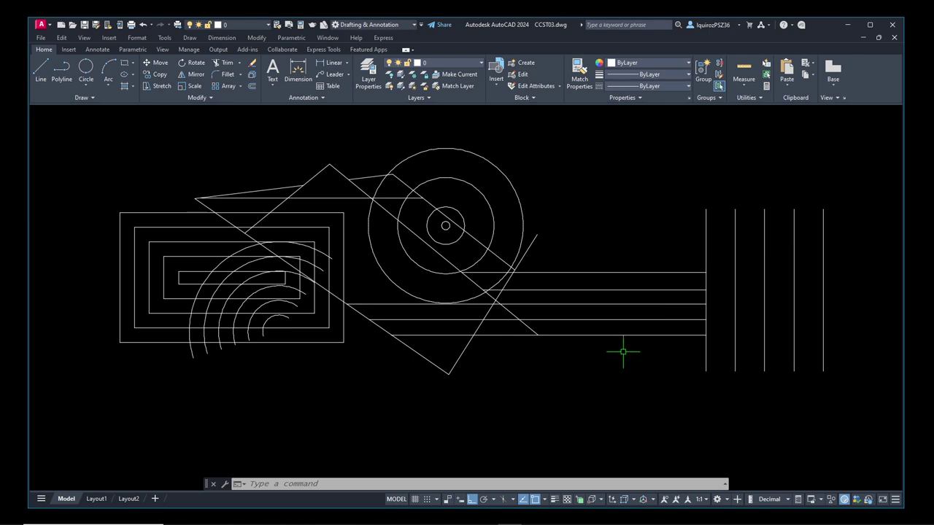
- Start FILLET in trim mode with a 0.00 radius
{"action": "type", "text": "f"}
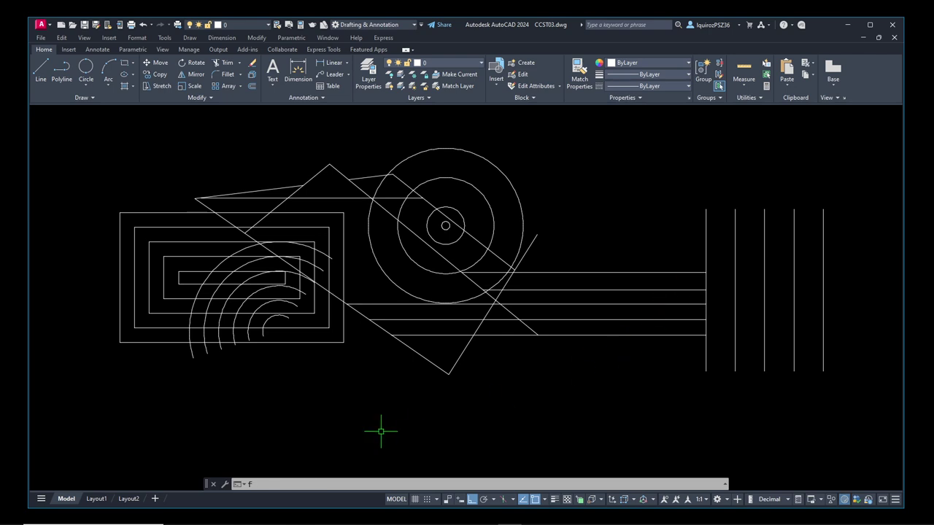
{"action": "left_click", "coordinate": [292, 484]}
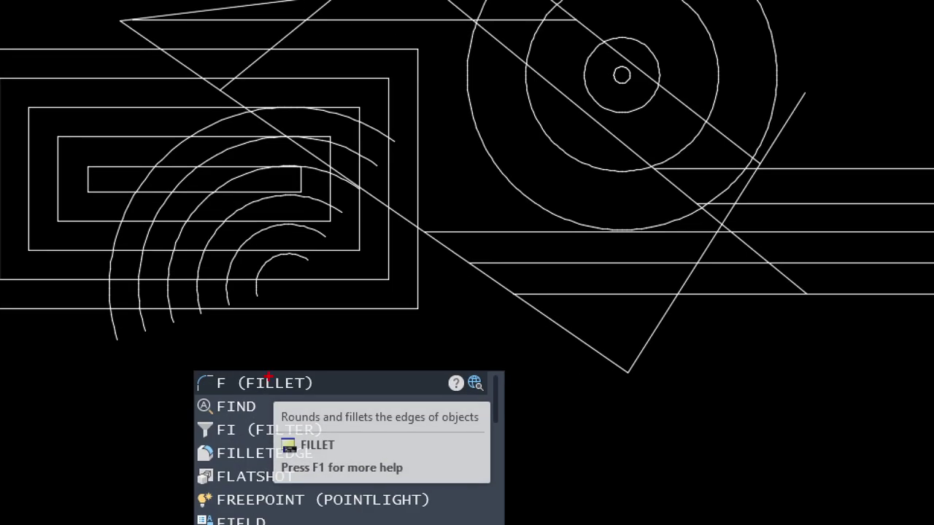
{"action": "mouse_move", "coordinate": [220, 366]}
{"action": "left_mouse_down"}
{"action": "mouse_move", "coordinate": [210, 373]}
{"action": "mouse_move", "coordinate": [213, 394]}
{"action": "mouse_move", "coordinate": [235, 376]}
{"action": "mouse_move", "coordinate": [212, 364]}
{"action": "left_mouse_up"}
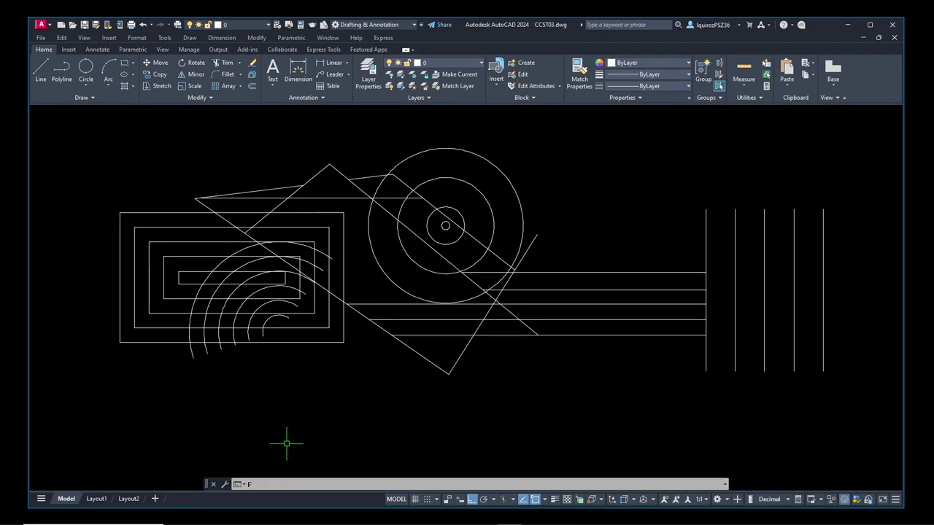
{"action": "key", "text": "Return"}
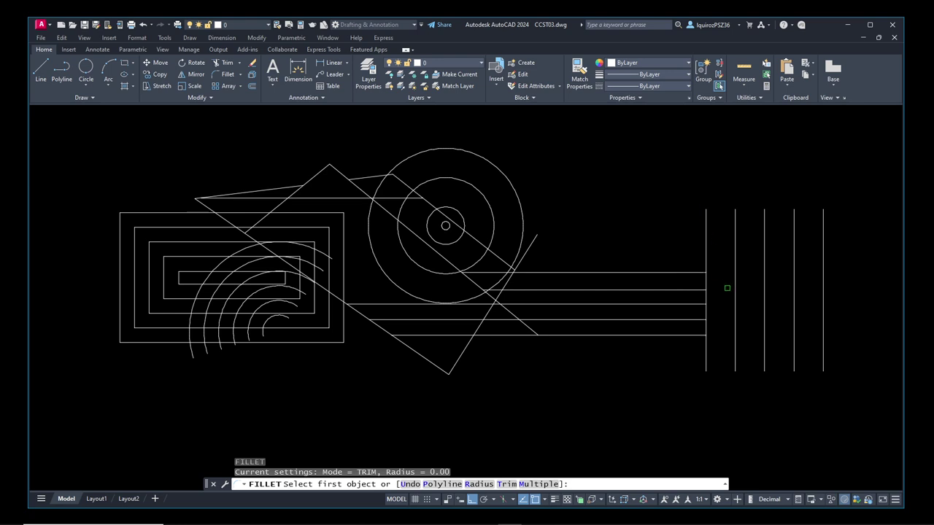
- Zoom in and fillet the top horizontal line to the first vertical line as a sharp corner
{"action": "scroll", "coordinate": [727, 288], "scroll_direction": "up", "scroll_amount": 2}
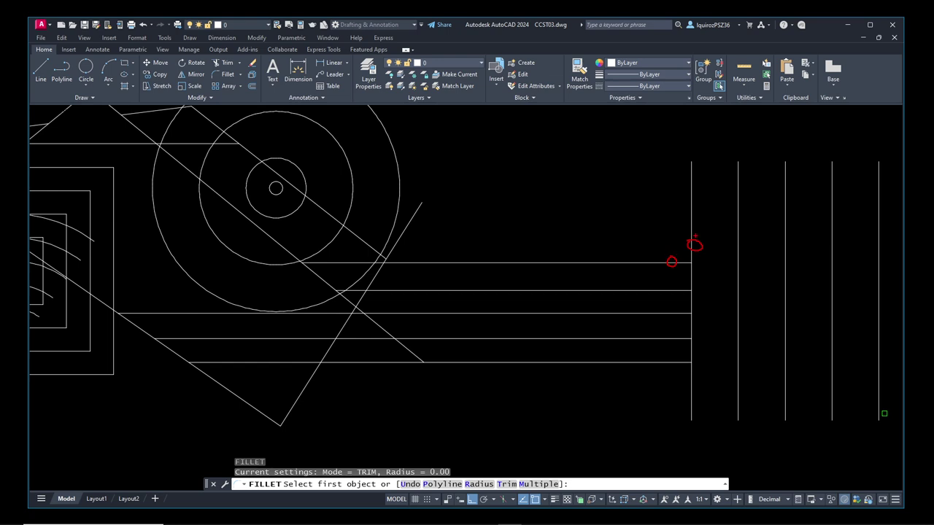
{"action": "mouse_move", "coordinate": [695, 269]}
{"action": "left_mouse_down"}
{"action": "mouse_move", "coordinate": [687, 325]}
{"action": "mouse_move", "coordinate": [702, 356]}
{"action": "left_mouse_up"}
{"action": "key", "text": "Escape"}
{"action": "left_click", "coordinate": [670, 263]}
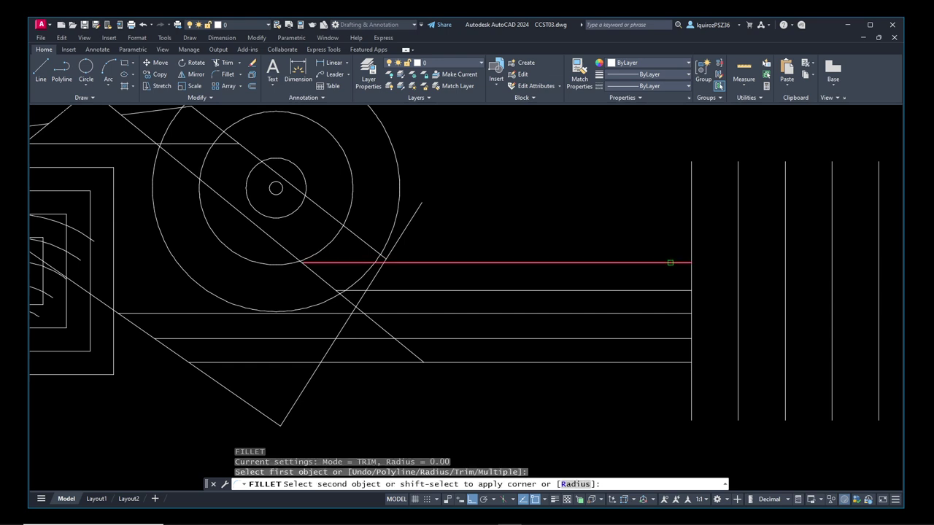
{"action": "left_click", "coordinate": [690, 247]}
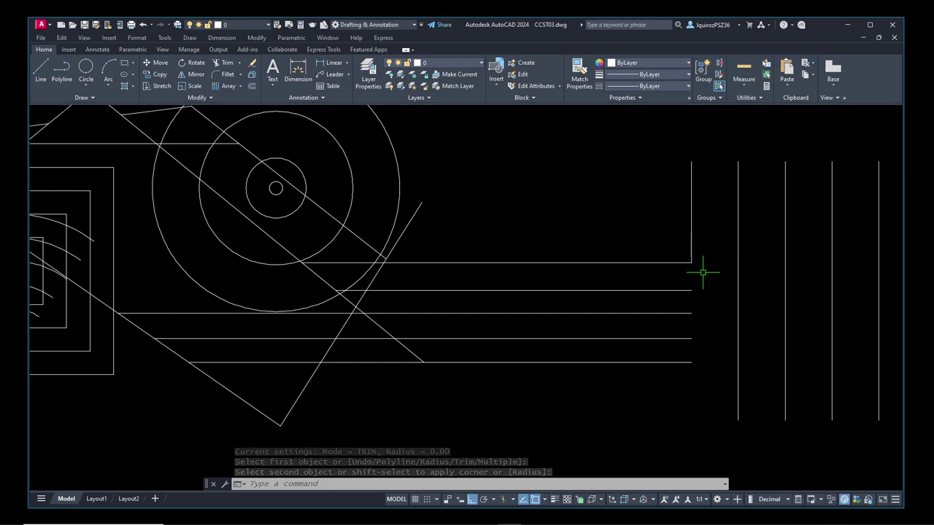
- Fillet the second horizontal line to the second vertical line into a sharp corner
{"action": "type", "text": "f"}
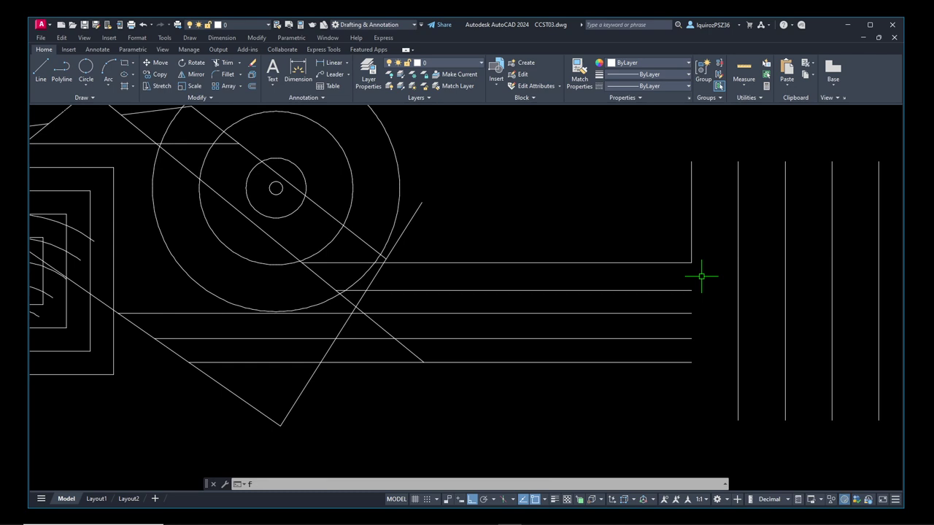
{"action": "key", "text": "Return"}
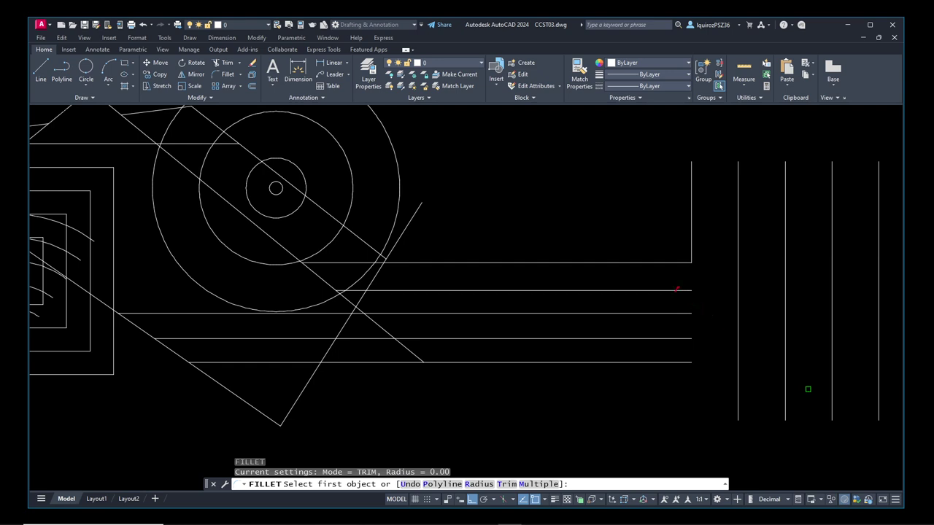
{"action": "left_click_drag", "start_coordinate": [736, 262], "coordinate": [739, 270]}
{"action": "mouse_move", "coordinate": [738, 298]}
{"action": "left_mouse_down"}
{"action": "mouse_move", "coordinate": [733, 366]}
{"action": "mouse_move", "coordinate": [744, 409]}
{"action": "mouse_move", "coordinate": [745, 317]}
{"action": "left_mouse_up"}
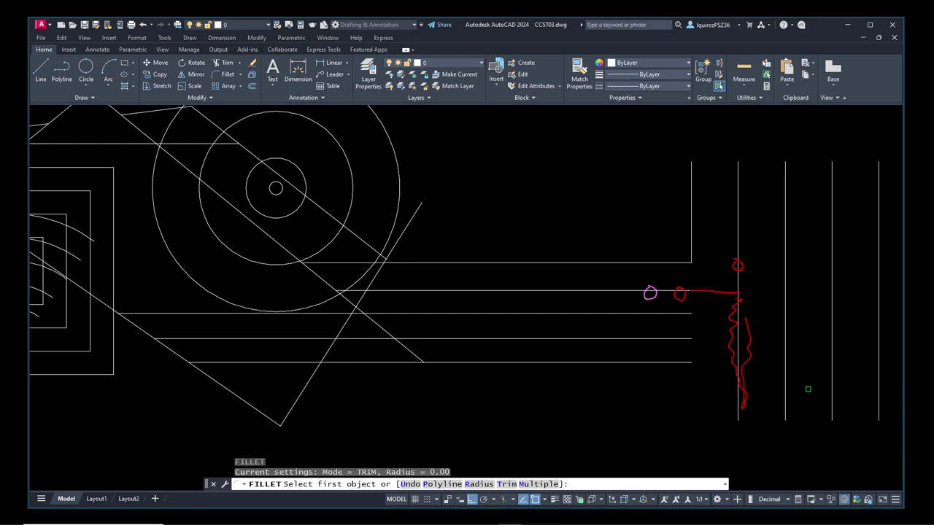
{"action": "left_click_drag", "start_coordinate": [738, 307], "coordinate": [741, 305]}
{"action": "mouse_move", "coordinate": [663, 290]}
{"action": "left_mouse_down"}
{"action": "mouse_move", "coordinate": [741, 293]}
{"action": "mouse_move", "coordinate": [738, 336]}
{"action": "mouse_move", "coordinate": [739, 199]}
{"action": "left_mouse_up"}
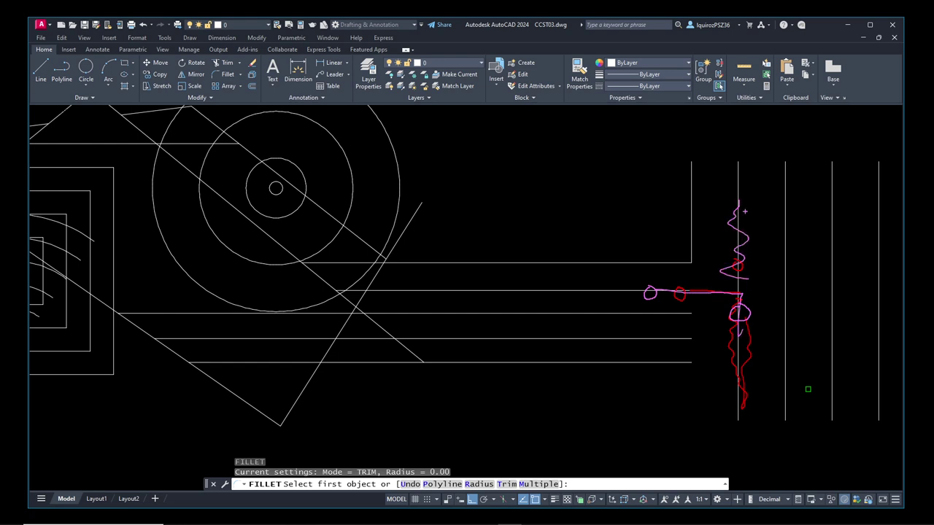
{"action": "key", "text": "Escape"}
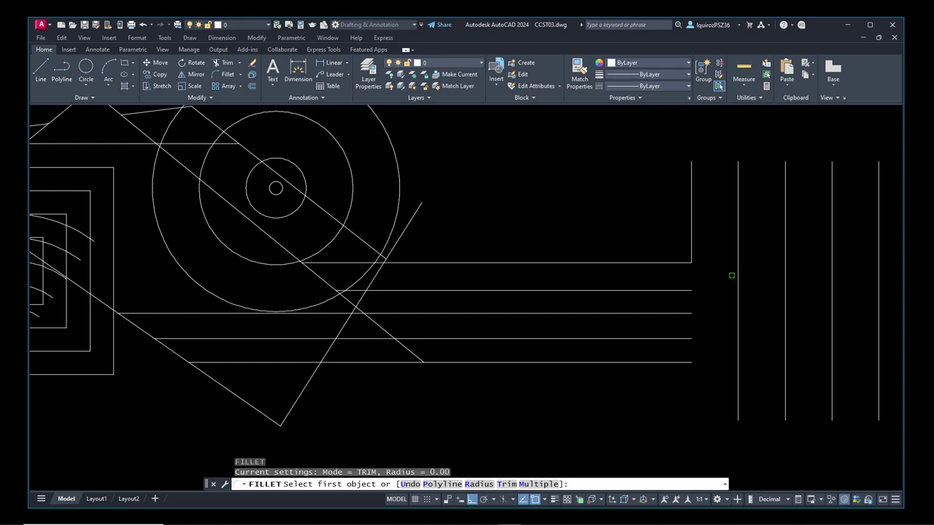
{"action": "left_click", "coordinate": [672, 291]}
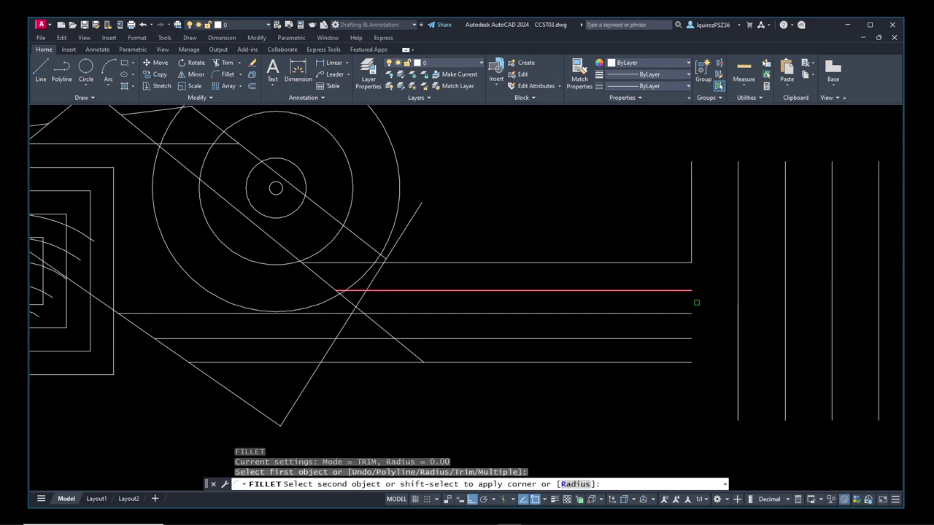
{"action": "left_click", "coordinate": [737, 333]}
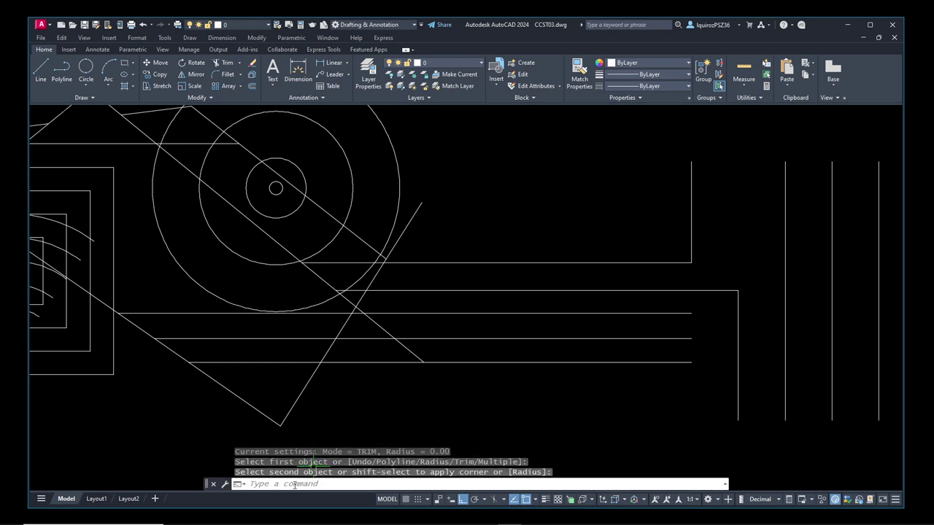
- Close two more right-hand horizontal–vertical corners with zero-radius fillets
{"action": "left_click", "coordinate": [260, 485]}
{"action": "type", "text": "f"}
{"action": "key", "text": "Return"}
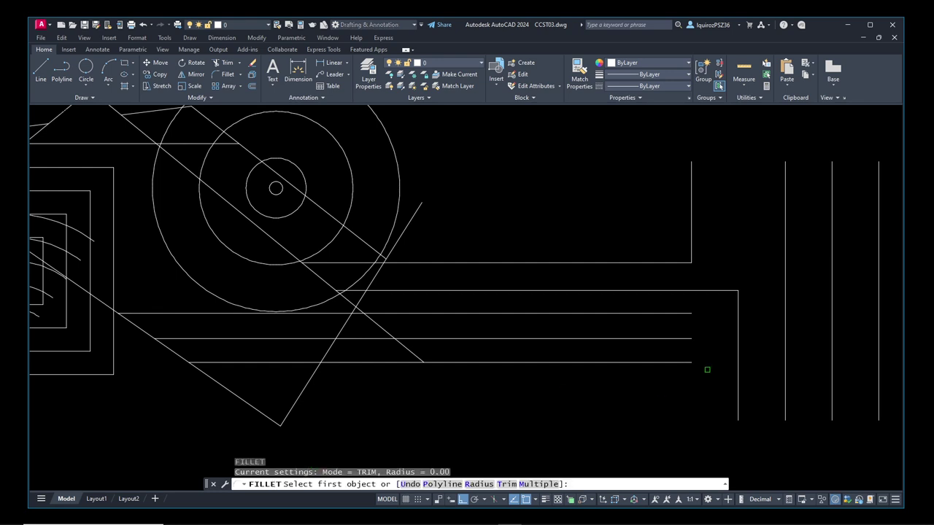
{"action": "left_click", "coordinate": [681, 315]}
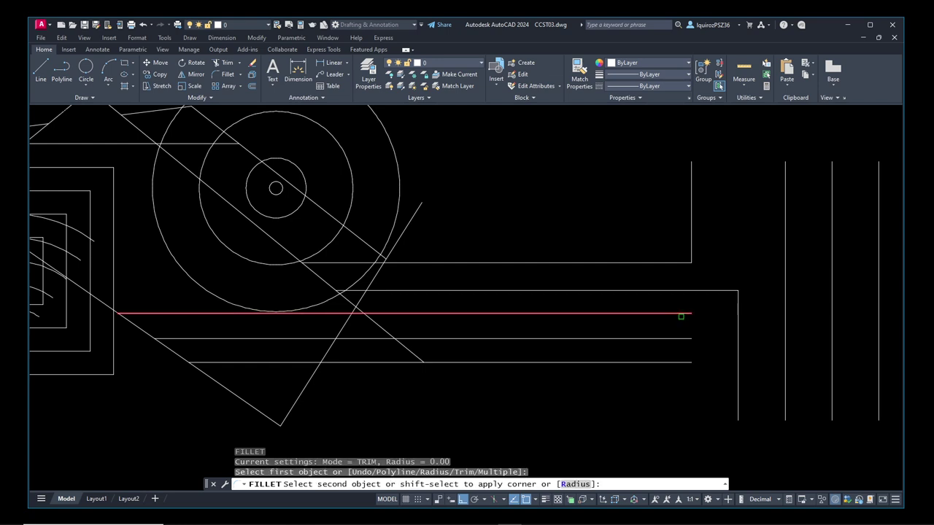
{"action": "left_click", "coordinate": [783, 277]}
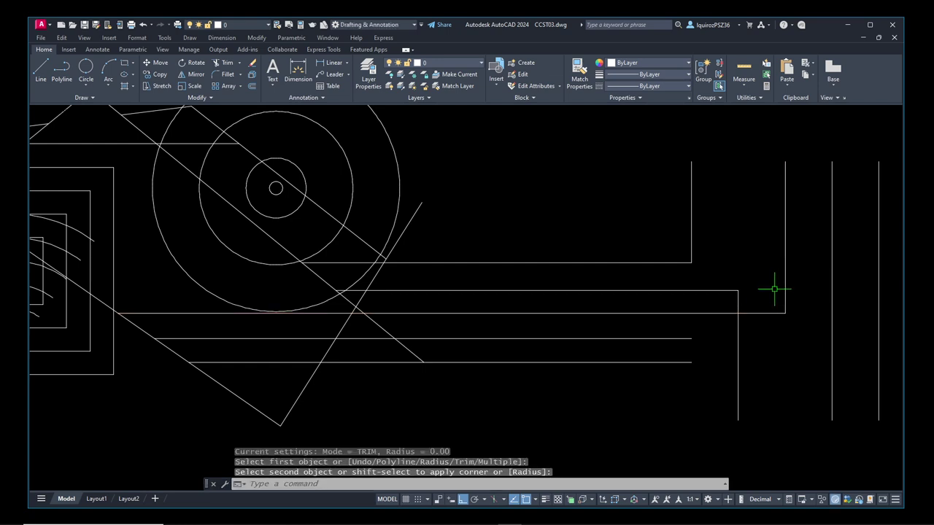
{"action": "type", "text": "f"}
{"action": "key", "text": "Return"}
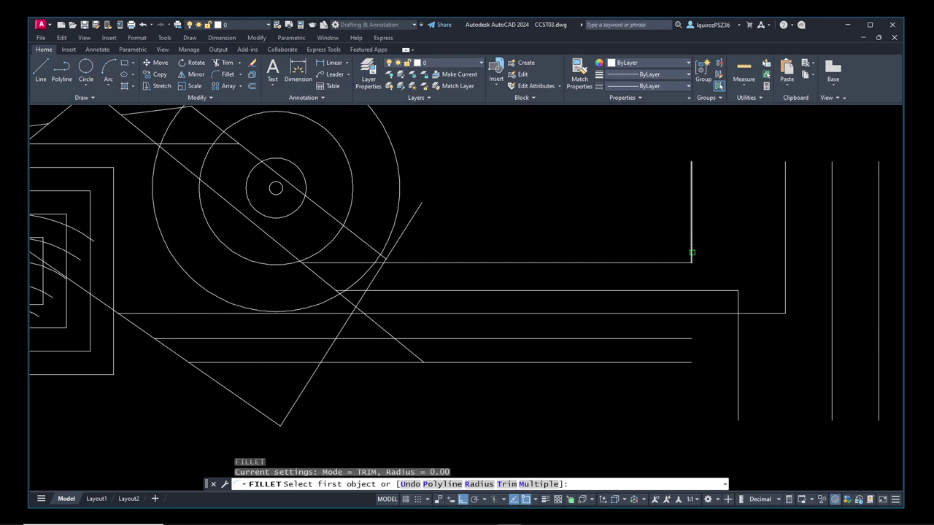
{"action": "left_click", "coordinate": [675, 339]}
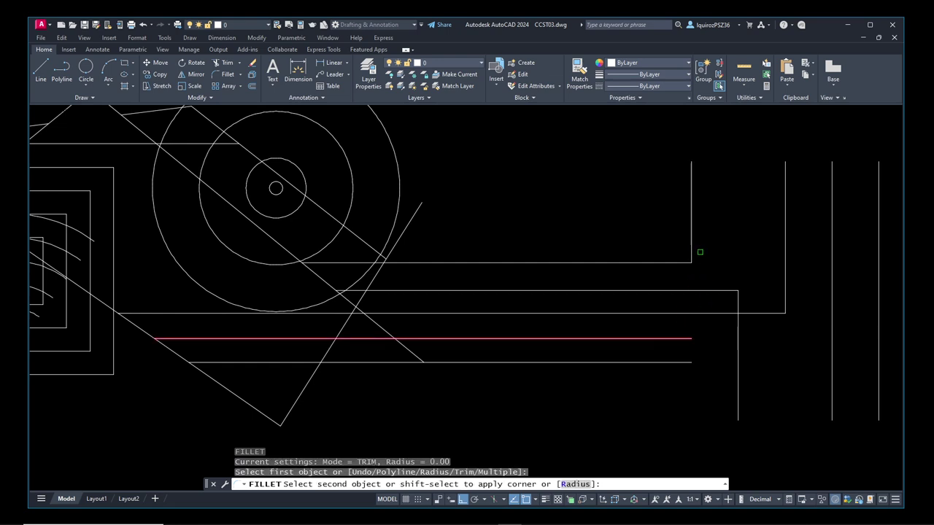
{"action": "left_click", "coordinate": [691, 247]}
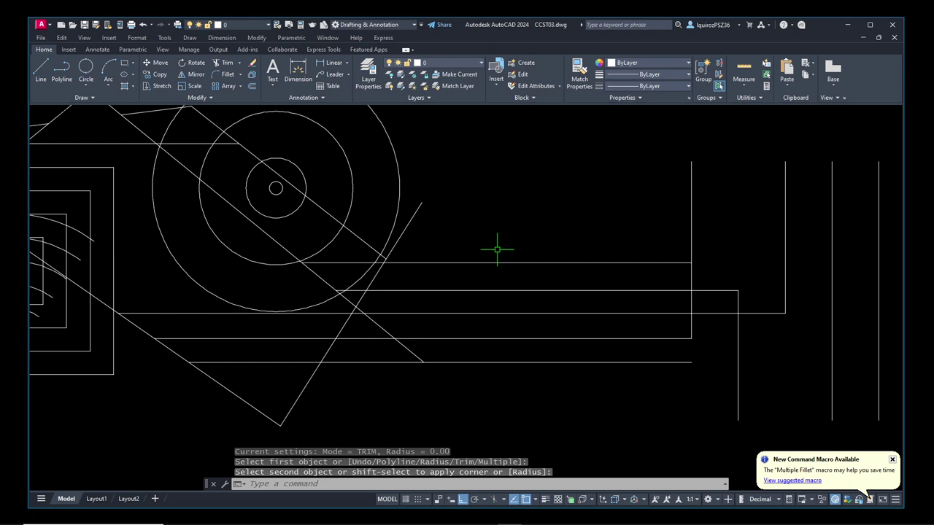
- Join the two diagonal lines into a point, then zoom out and re-centre the drawing
{"action": "type", "text": "f"}
{"action": "key", "text": "Return"}
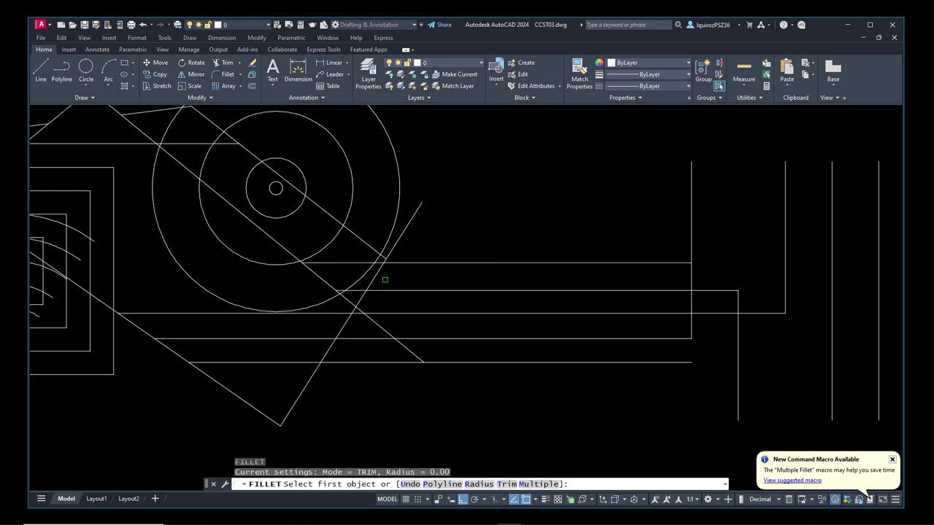
{"action": "left_click", "coordinate": [373, 281]}
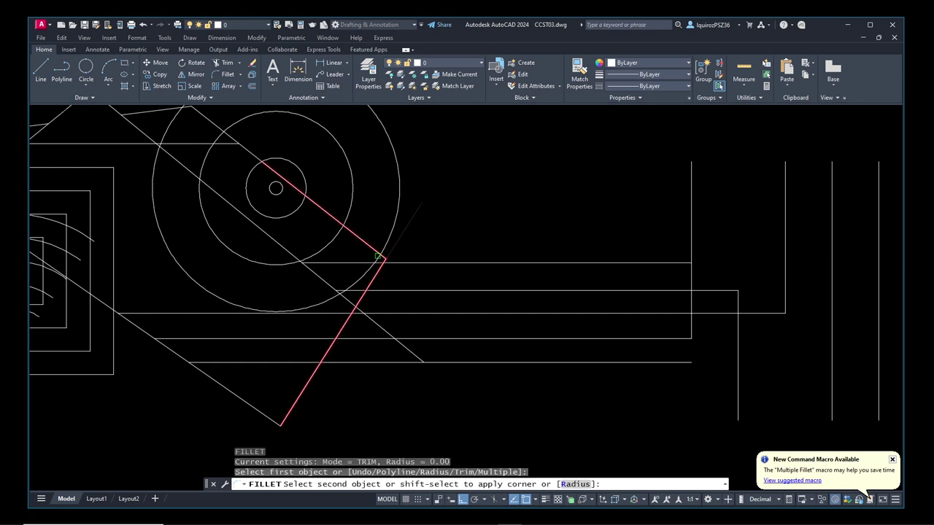
{"action": "left_click", "coordinate": [373, 249]}
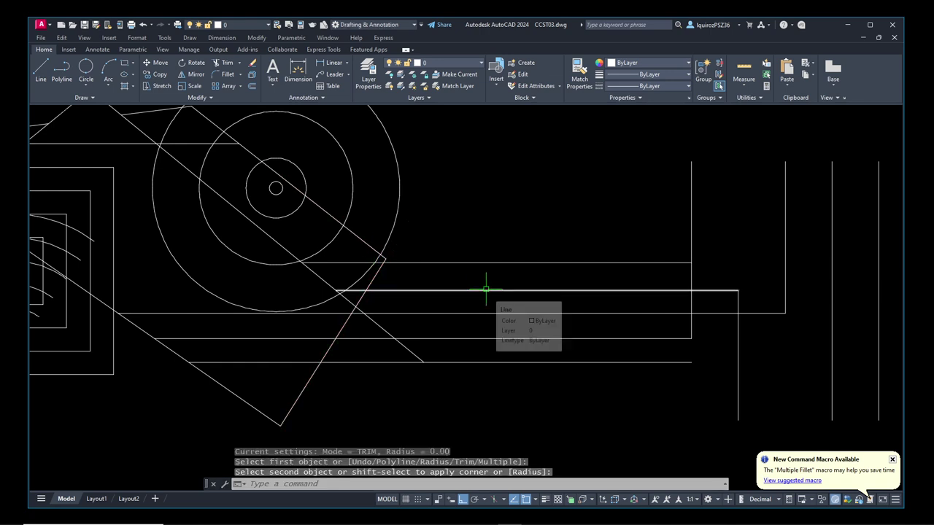
{"action": "scroll", "coordinate": [483, 288], "scroll_direction": "down", "scroll_amount": 2}
{"action": "middle_click_drag", "start_coordinate": [247, 265], "coordinate": [477, 298]}
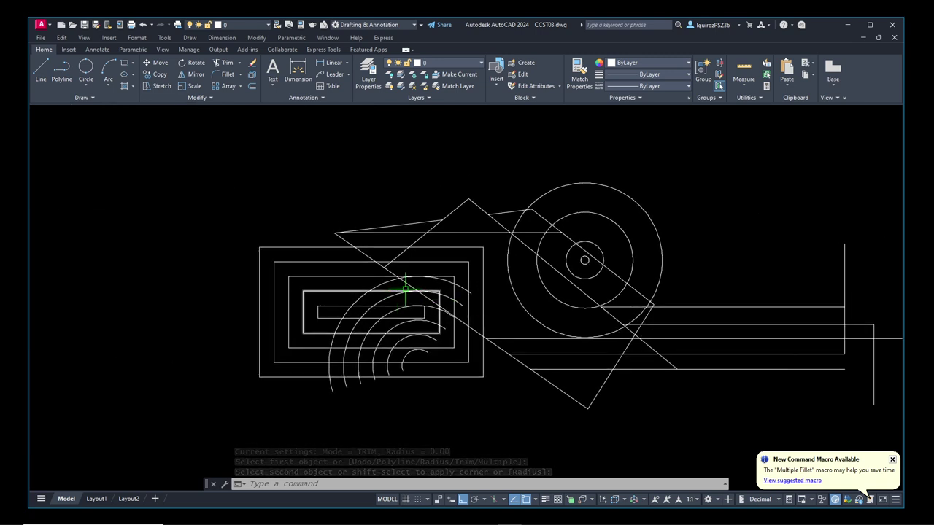
- Fillet the tilted square's edge to a horizontal line, and a horizontal line to the diagonal
{"action": "type", "text": "f"}
{"action": "key", "text": "Return"}
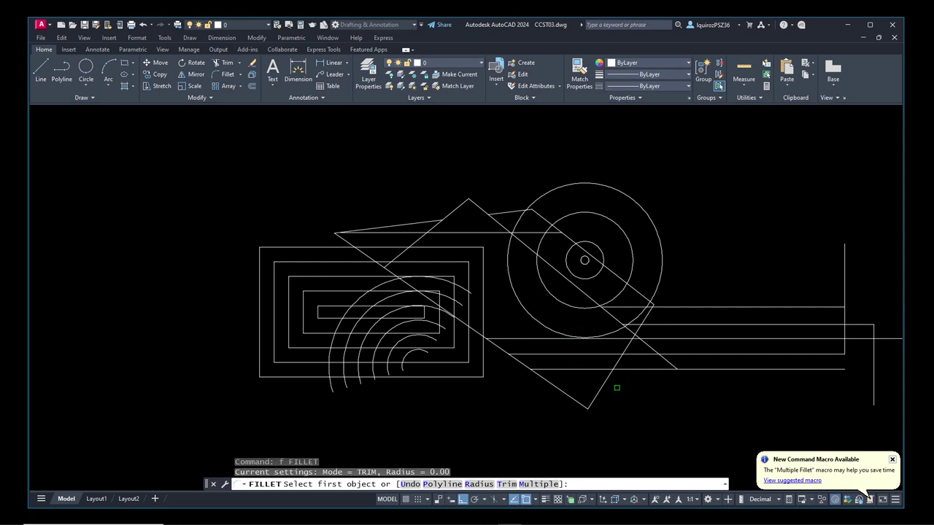
{"action": "left_click", "coordinate": [601, 389]}
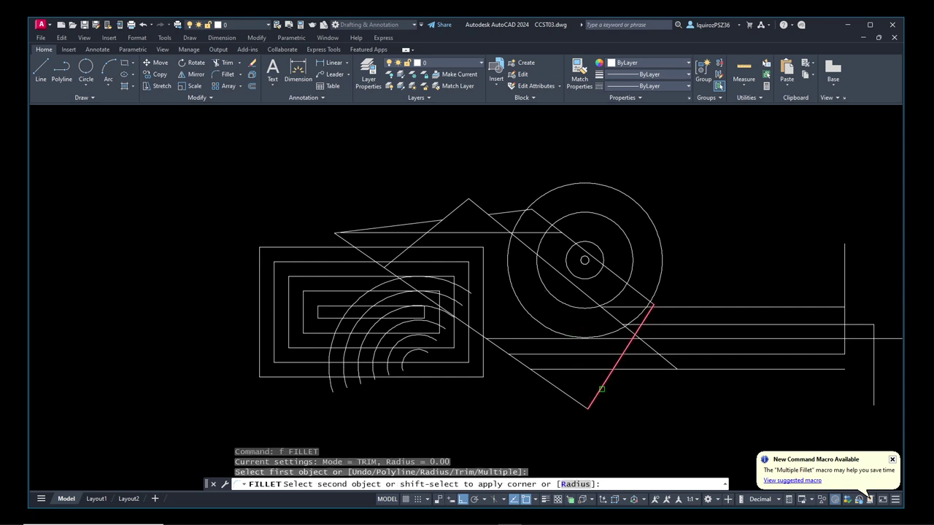
{"action": "left_click", "coordinate": [637, 370]}
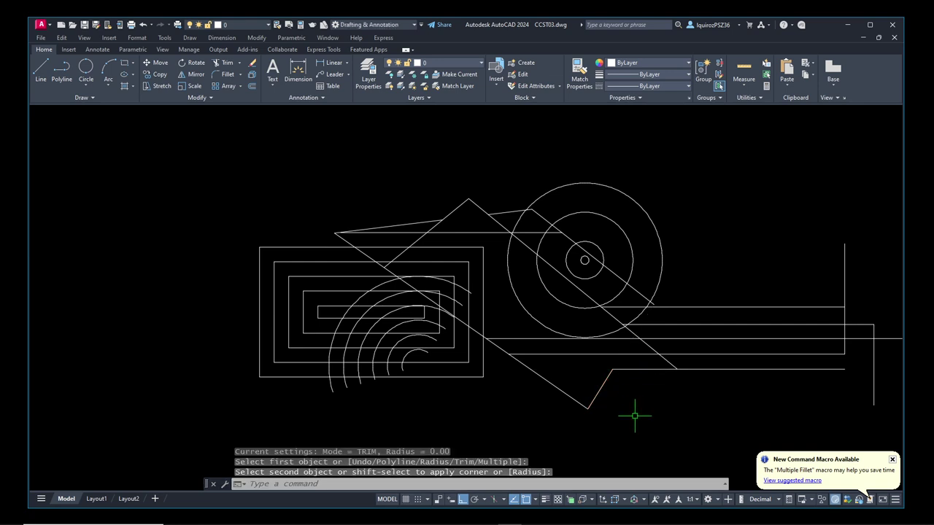
{"action": "key", "text": "Return"}
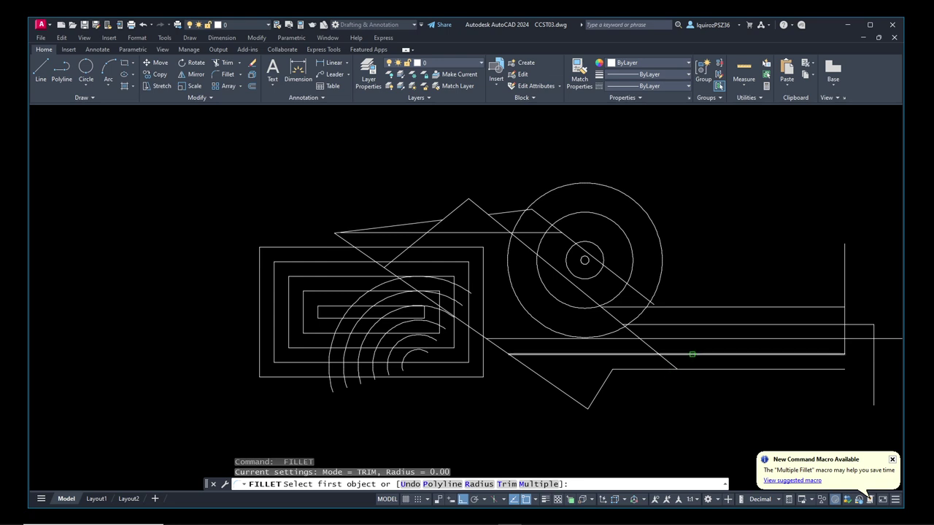
{"action": "left_click", "coordinate": [691, 356]}
{"action": "left_click", "coordinate": [649, 346]}
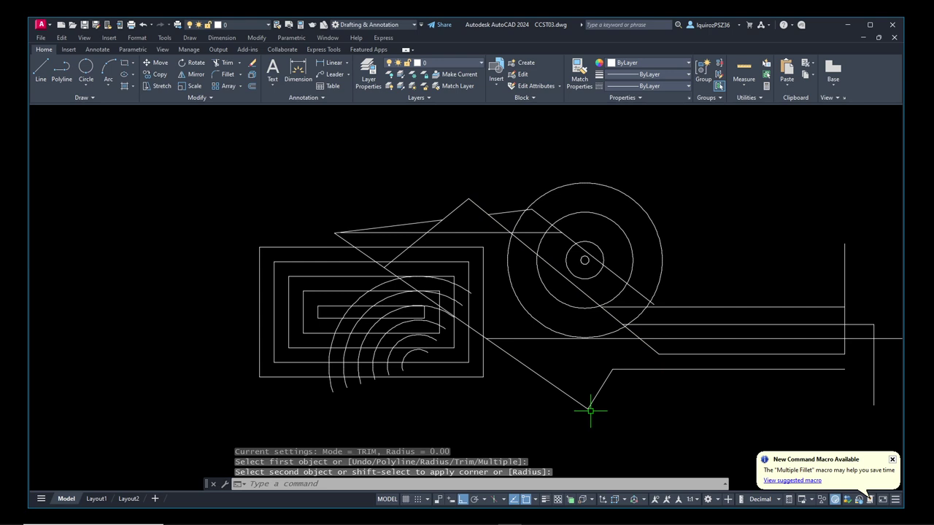
- Fillet two more horizontal lines to their crossing lines, closing a right-hand corner, then select the outer rectangle
{"action": "type", "text": "f"}
{"action": "key", "text": "Return"}
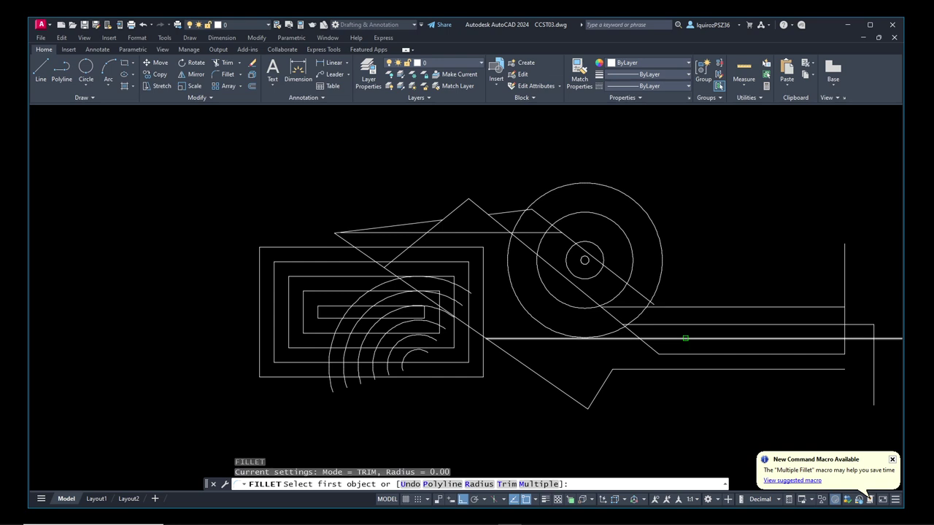
{"action": "left_click", "coordinate": [685, 338]}
{"action": "left_click", "coordinate": [649, 326]}
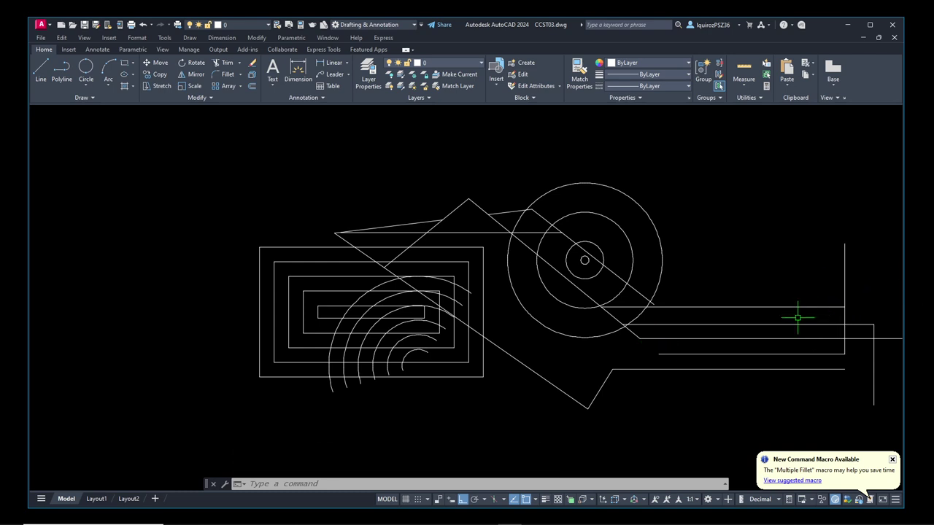
{"action": "type", "text": "f"}
{"action": "key", "text": "Return"}
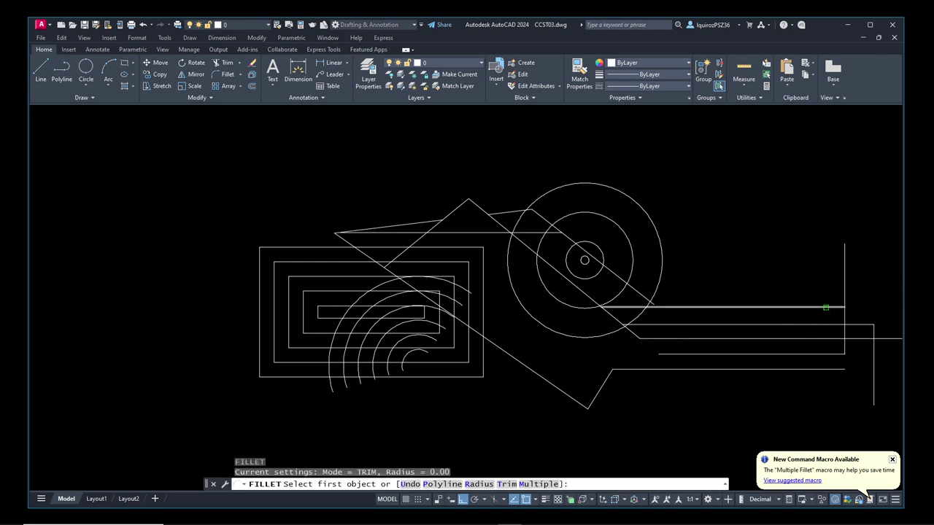
{"action": "left_click", "coordinate": [827, 308]}
{"action": "left_click", "coordinate": [843, 315]}
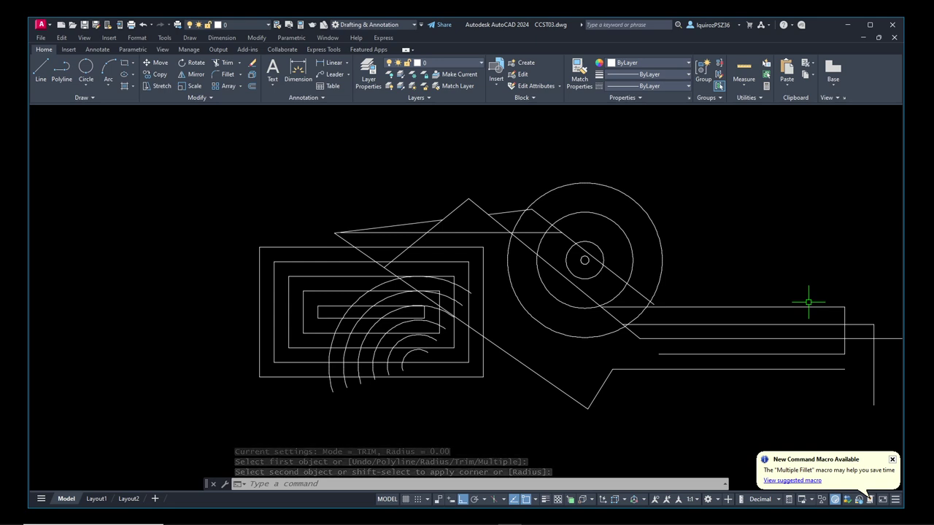
{"action": "left_click", "coordinate": [289, 377]}
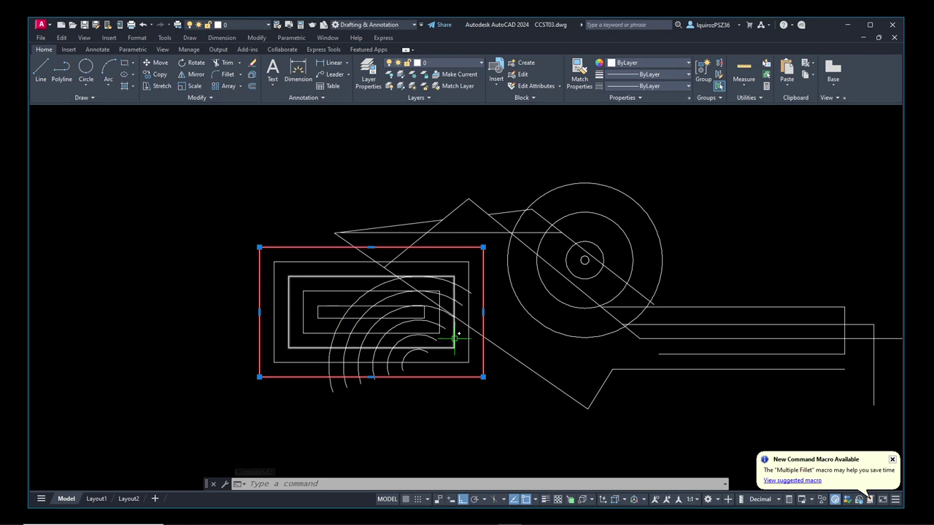
{"action": "key", "text": "Escape"}
{"action": "mouse_move", "coordinate": [892, 333]}
{"action": "middle_mouse_down"}
{"action": "mouse_move", "coordinate": [688, 355]}
{"action": "mouse_move", "coordinate": [660, 322]}
{"action": "middle_mouse_up"}
{"action": "scroll", "coordinate": [688, 354], "scroll_direction": "up", "scroll_amount": 2}
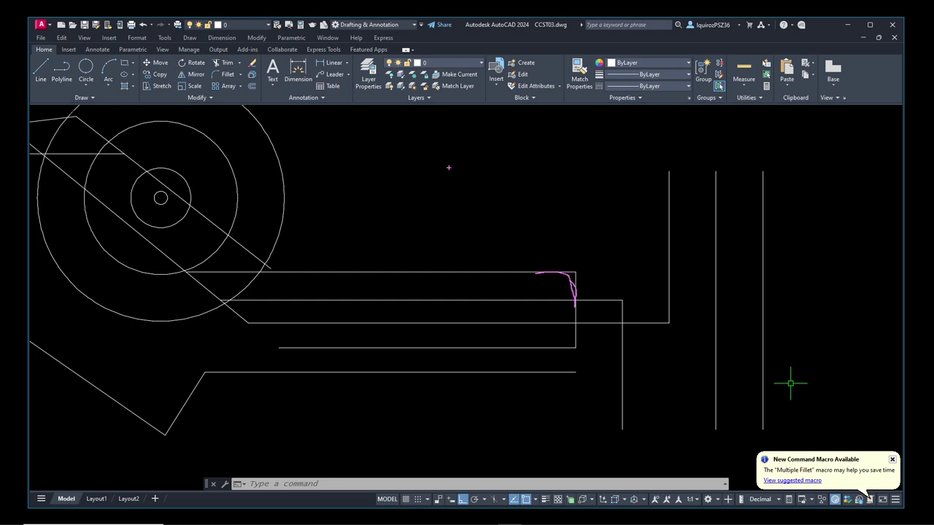
{"action": "left_click_drag", "start_coordinate": [398, 135], "coordinate": [429, 137]}
{"action": "left_click_drag", "start_coordinate": [523, 185], "coordinate": [517, 234]}
{"action": "left_click_drag", "start_coordinate": [418, 136], "coordinate": [439, 136]}
{"action": "left_click_drag", "start_coordinate": [530, 143], "coordinate": [518, 182]}
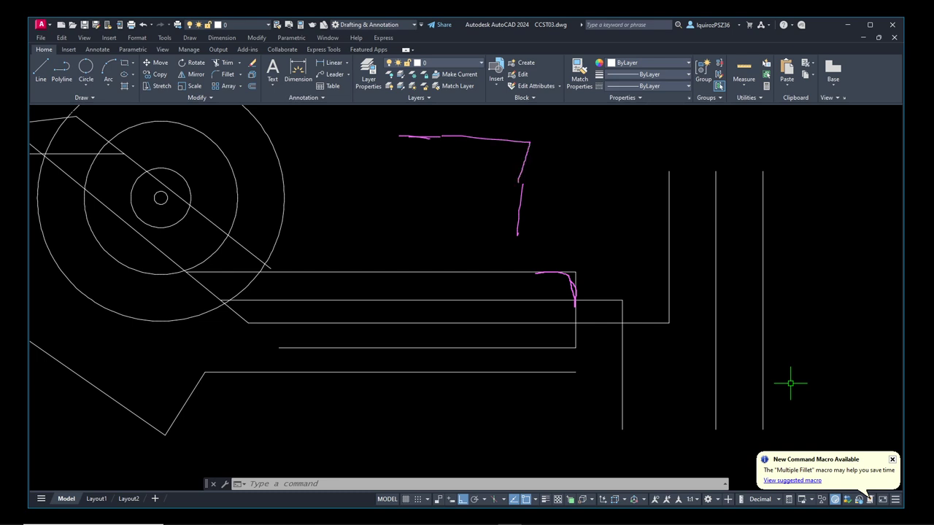
{"action": "left_click_drag", "start_coordinate": [568, 143], "coordinate": [602, 144]}
{"action": "left_click_drag", "start_coordinate": [685, 192], "coordinate": [677, 265]}
{"action": "left_click_drag", "start_coordinate": [614, 144], "coordinate": [653, 149]}
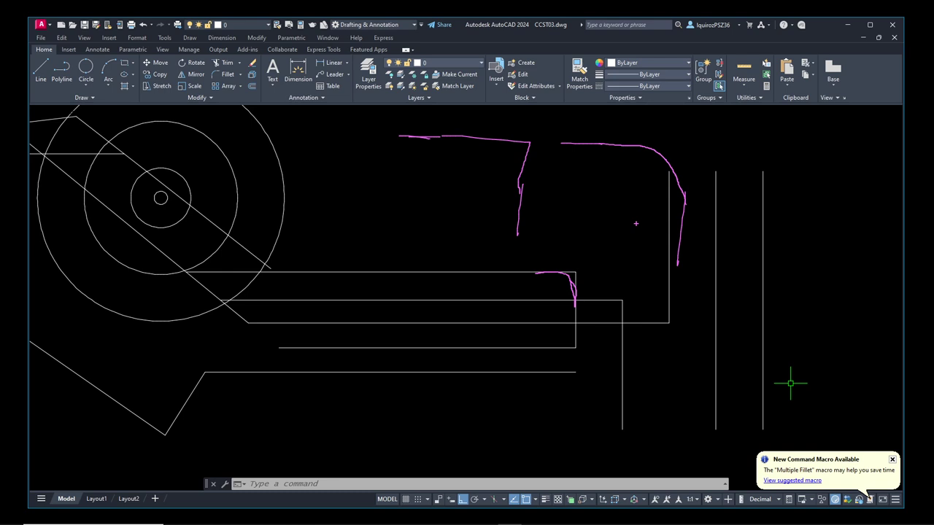
{"action": "key", "text": "Escape"}
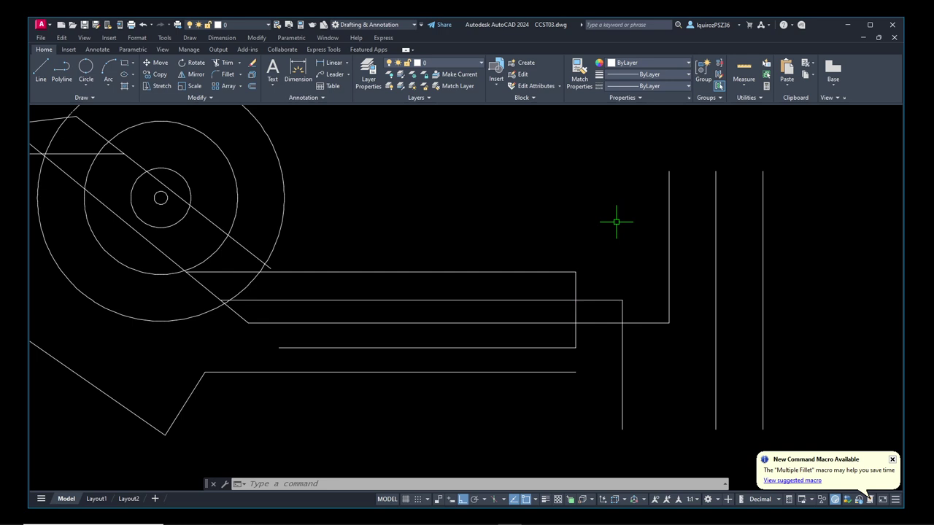
- Start FILLET with a 4.00 radius and round the top horizontal–vertical corner
{"action": "type", "text": "fillet"}
{"action": "key", "text": "Return"}
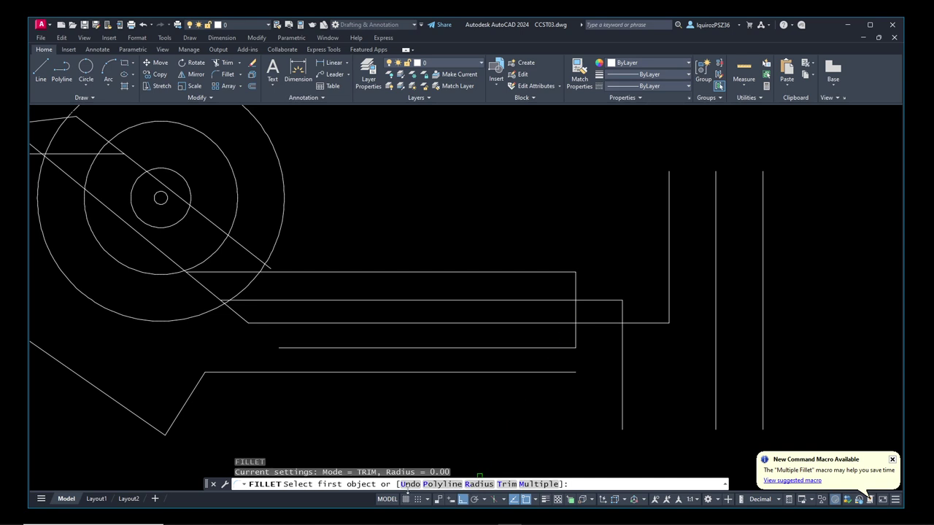
{"action": "left_click", "coordinate": [479, 485]}
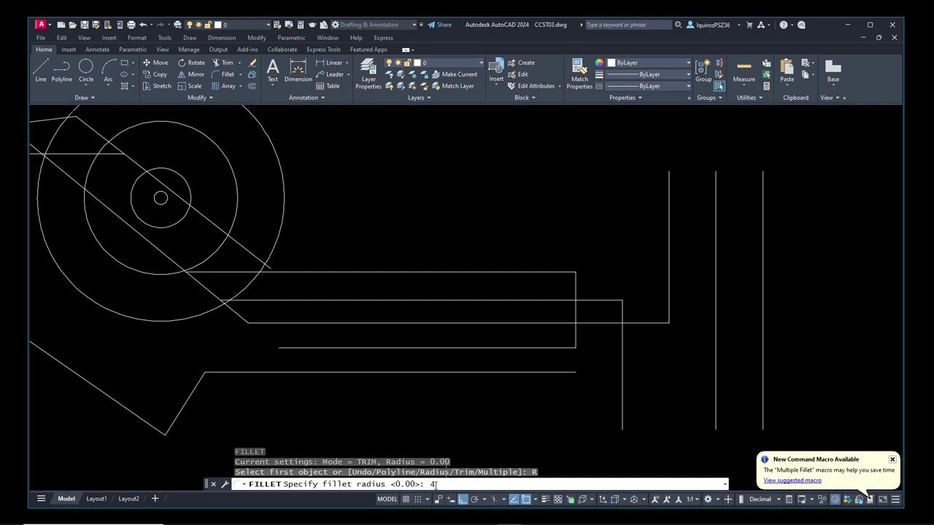
{"action": "key", "text": "Return"}
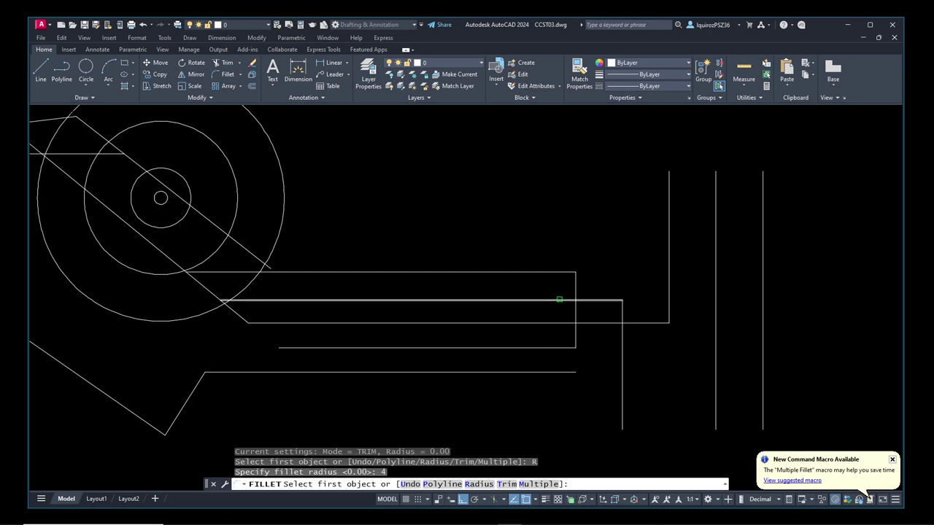
{"action": "left_click", "coordinate": [547, 270]}
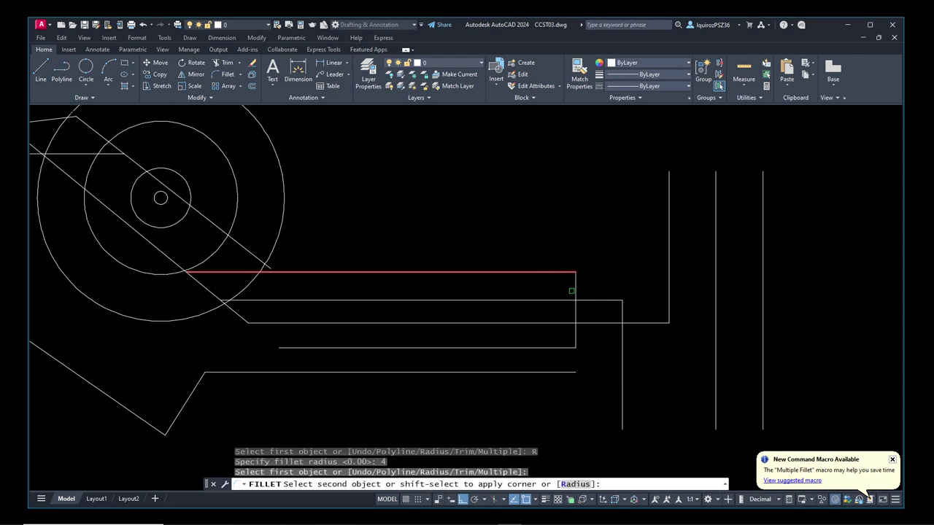
{"action": "left_click", "coordinate": [574, 291]}
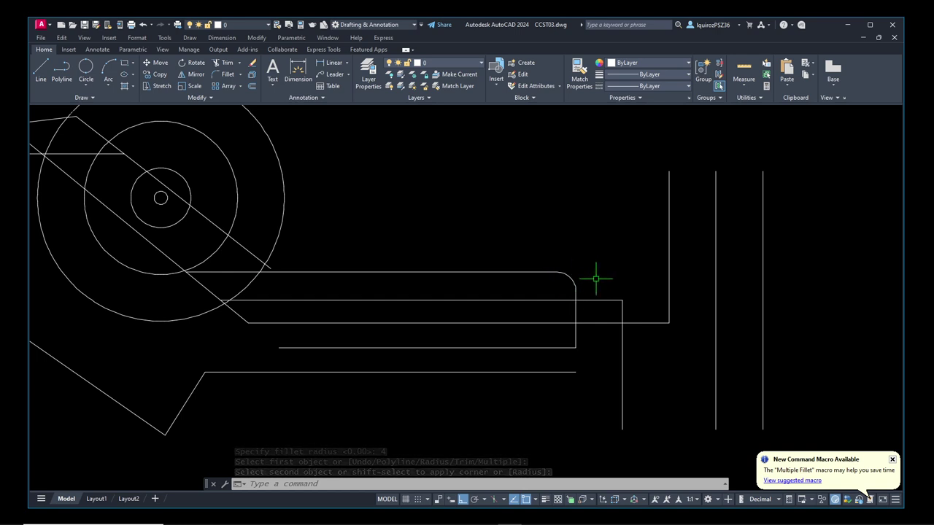
- Round a second right-hand horizontal–vertical corner at radius 4
{"action": "type", "text": "f"}
{"action": "key", "text": "Return"}
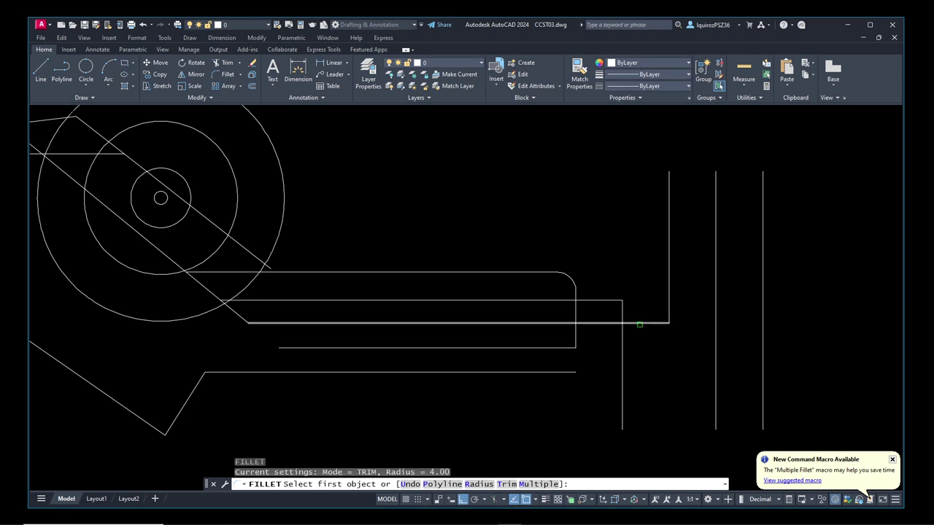
{"action": "left_click", "coordinate": [640, 323]}
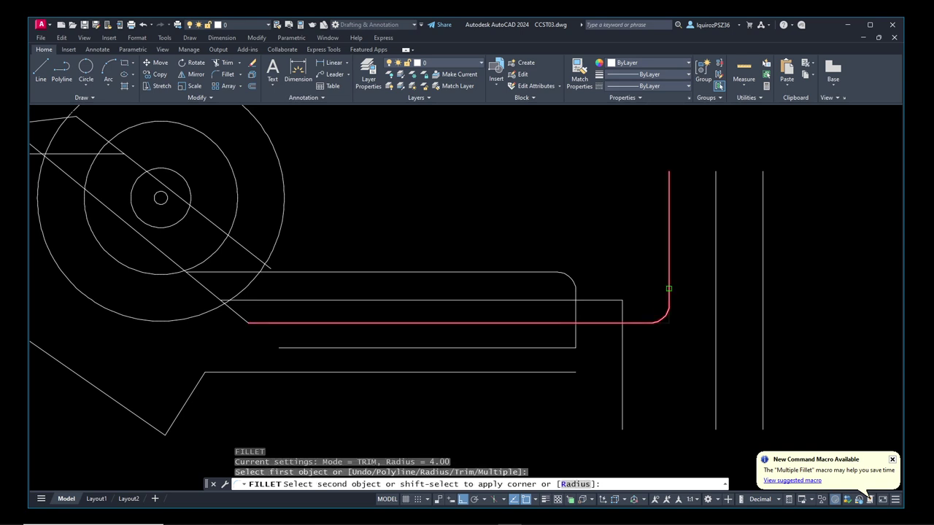
{"action": "left_click", "coordinate": [669, 293]}
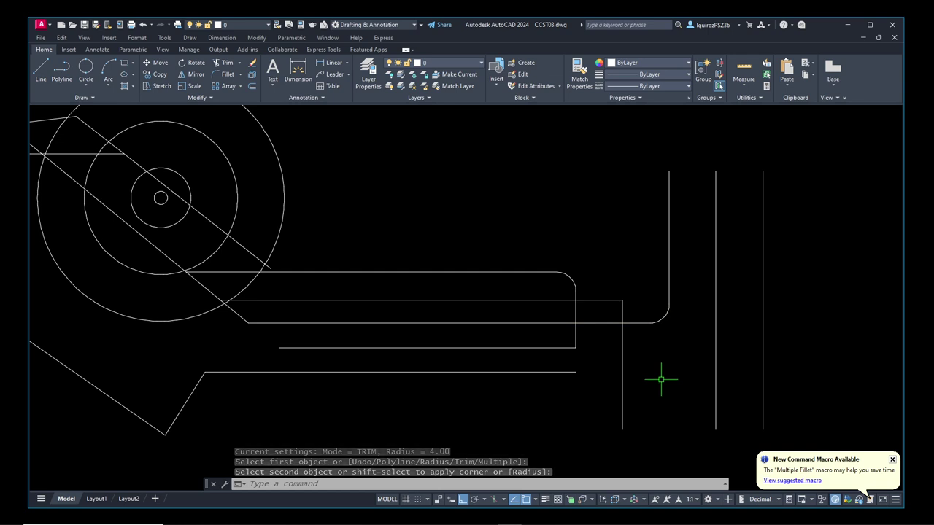
{"action": "key", "text": "Return"}
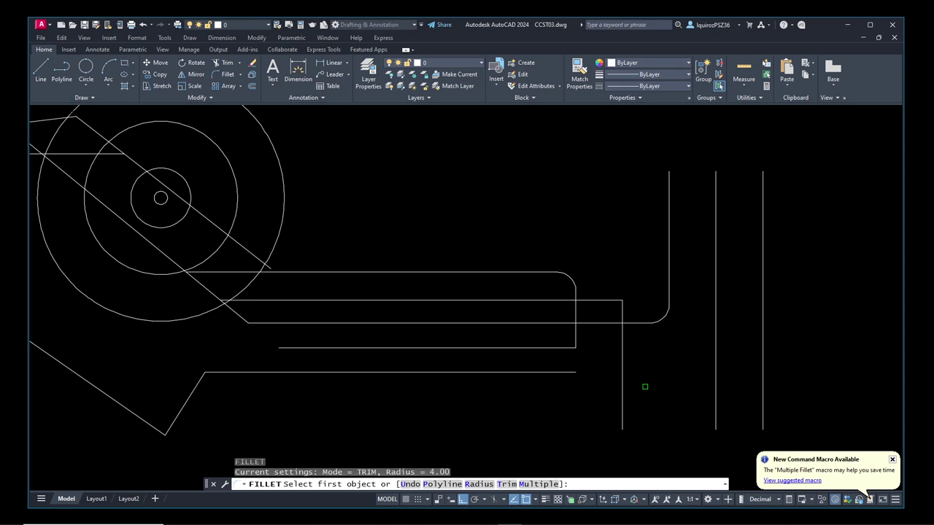
- Set the fillet radius to 2 and round the diagonal–horizontal corner
{"action": "left_click", "coordinate": [478, 484]}
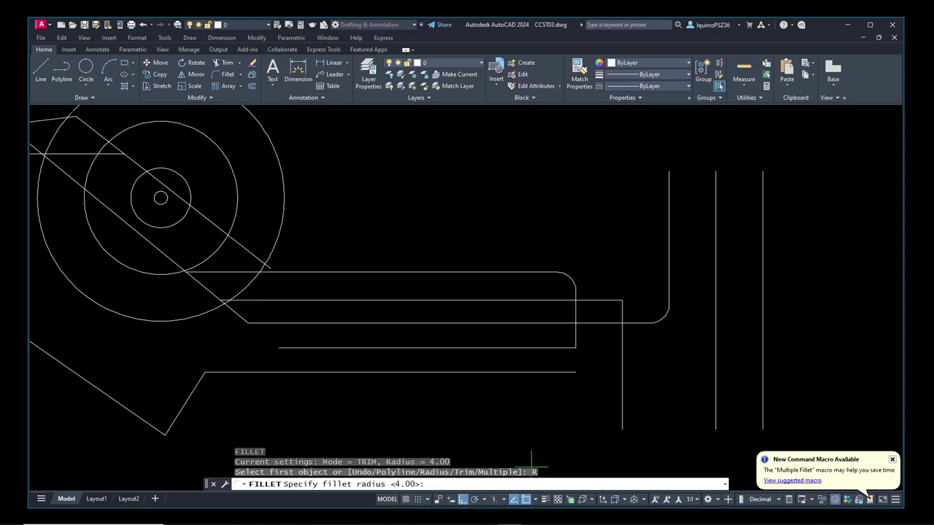
{"action": "type", "text": "2"}
{"action": "key", "text": "Return"}
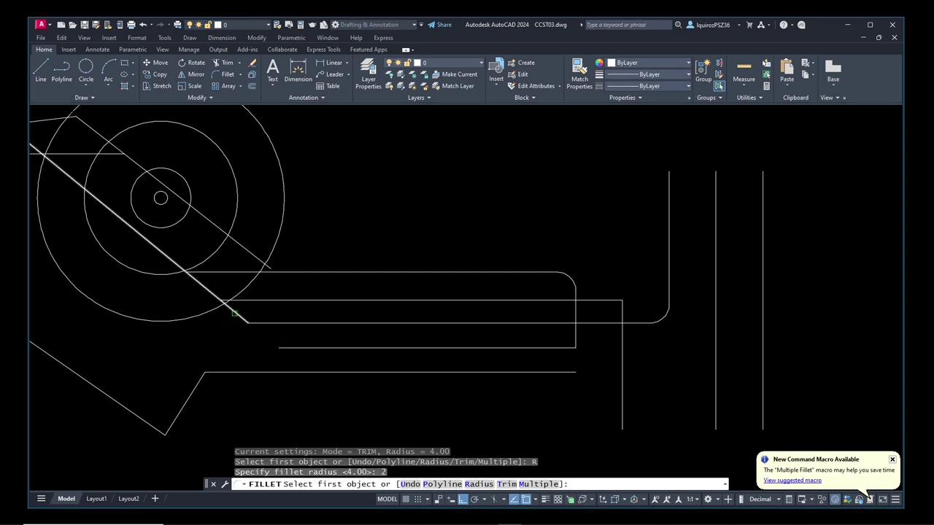
{"action": "left_click", "coordinate": [234, 313]}
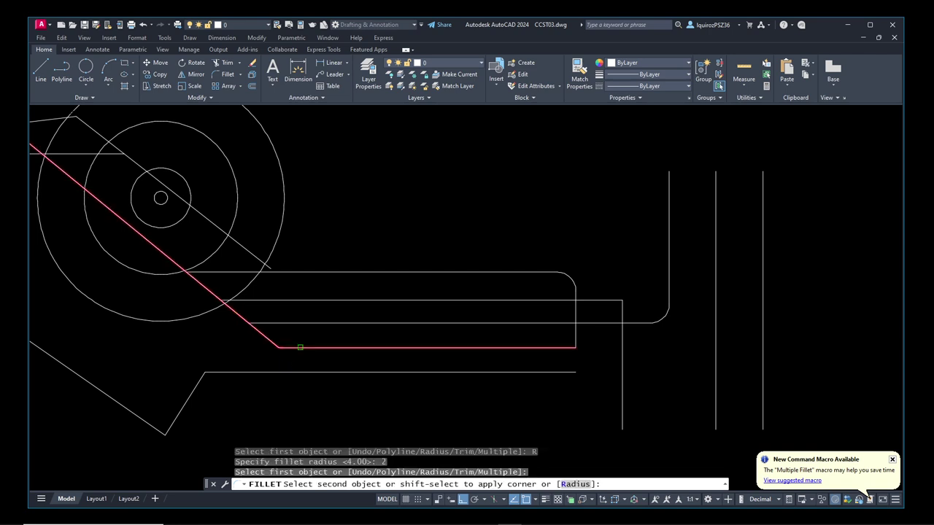
{"action": "left_click", "coordinate": [300, 347]}
- Zoom to check the result, then restart FILLET to change the radius
{"action": "scroll", "coordinate": [277, 348], "scroll_direction": "up", "scroll_amount": 5}
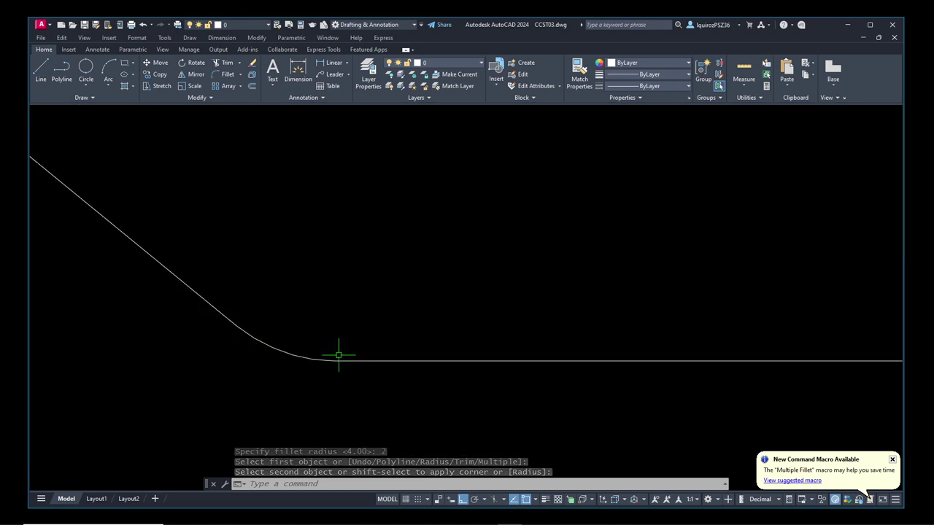
{"action": "scroll", "coordinate": [339, 357], "scroll_direction": "down", "scroll_amount": 3}
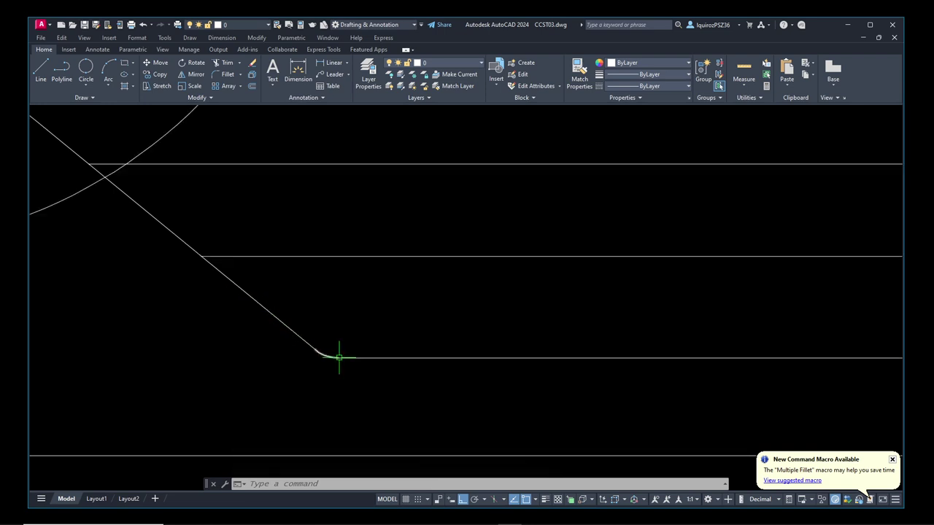
{"action": "scroll", "coordinate": [339, 357], "scroll_direction": "down", "scroll_amount": 3}
{"action": "scroll", "coordinate": [344, 358], "scroll_direction": "up", "scroll_amount": 2}
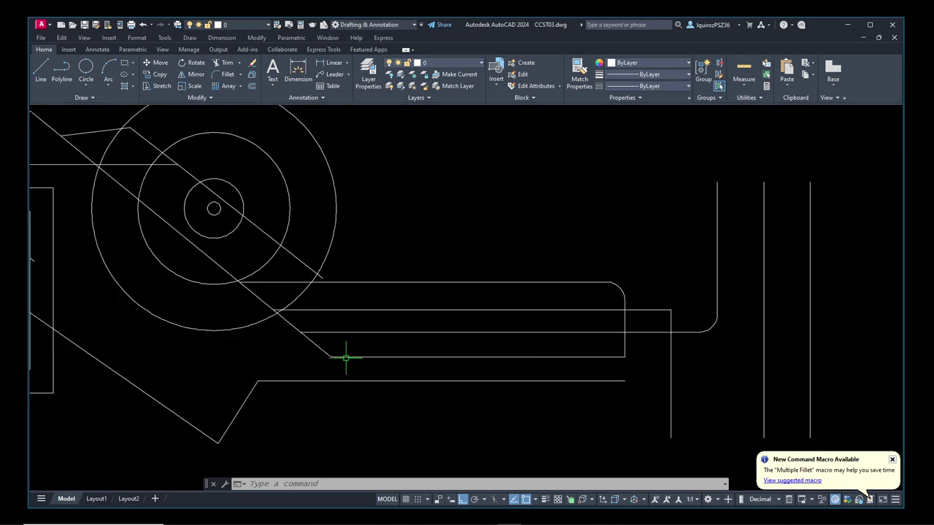
{"action": "scroll", "coordinate": [346, 358], "scroll_direction": "up", "scroll_amount": 3}
{"action": "type", "text": "f"}
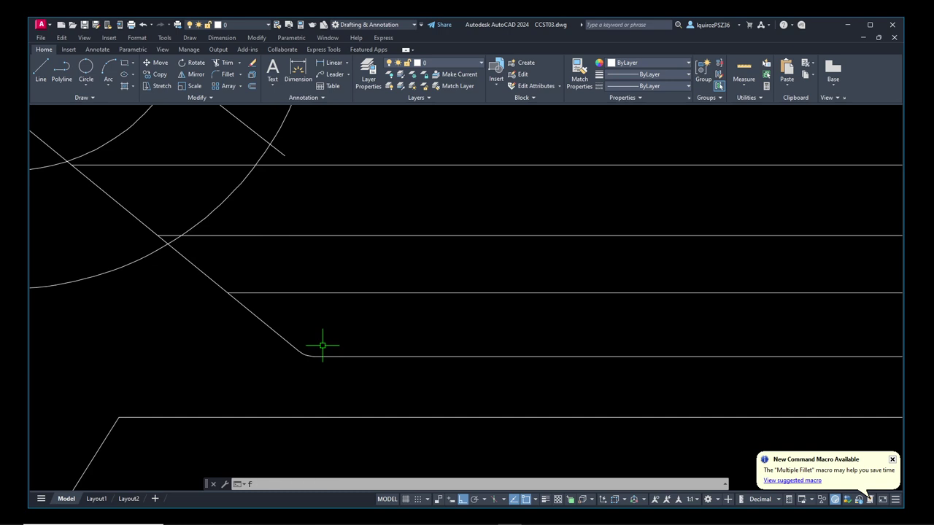
{"action": "key", "text": "Return"}
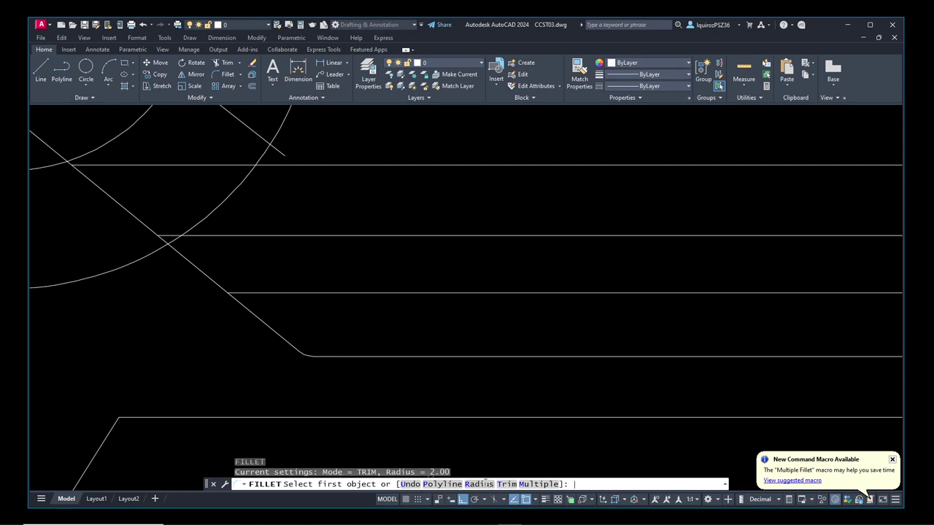
{"action": "left_click", "coordinate": [467, 484]}
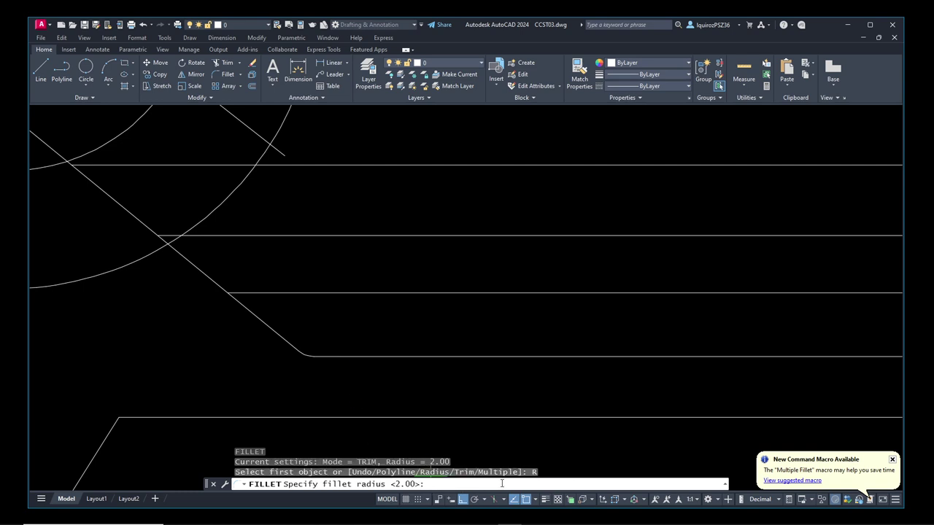
- Refillet the diagonal and horizontal lines with a 10-unit radius
{"action": "type", "text": "10"}
{"action": "key", "text": "Return"}
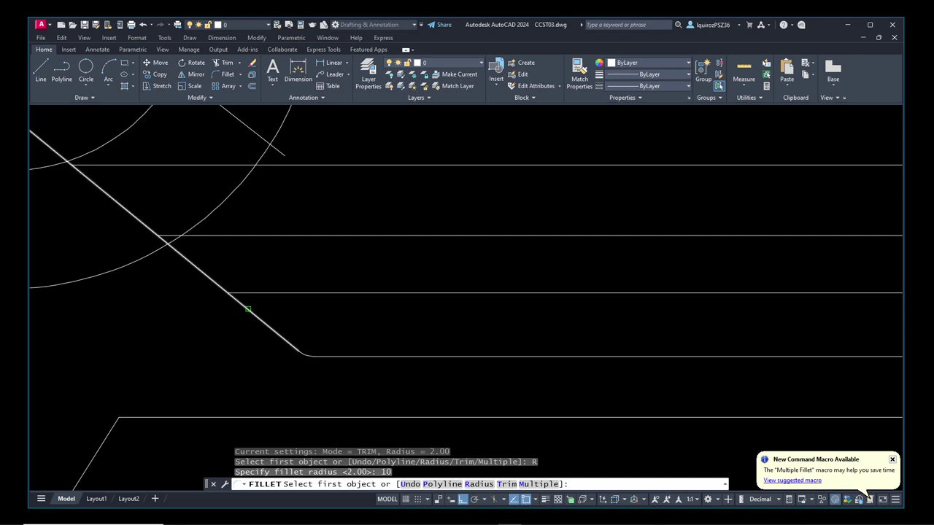
{"action": "left_click", "coordinate": [248, 310]}
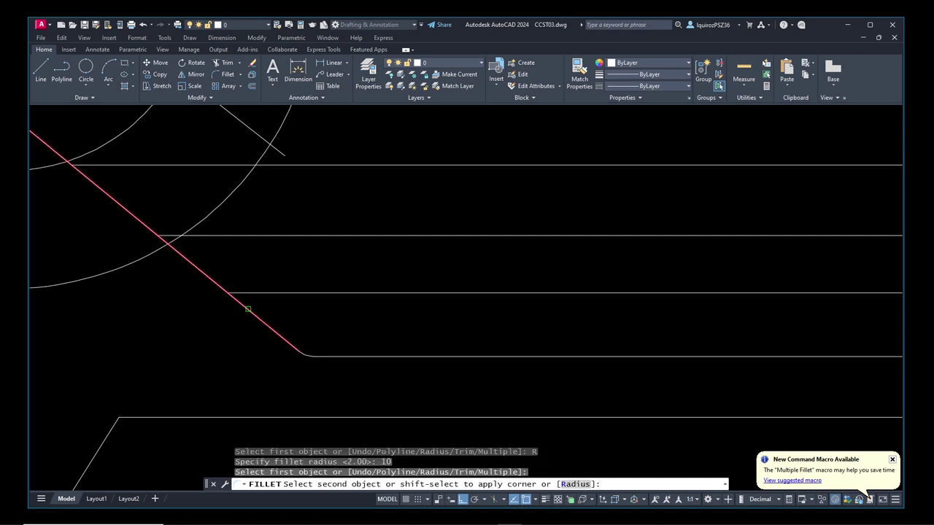
{"action": "left_click", "coordinate": [430, 357]}
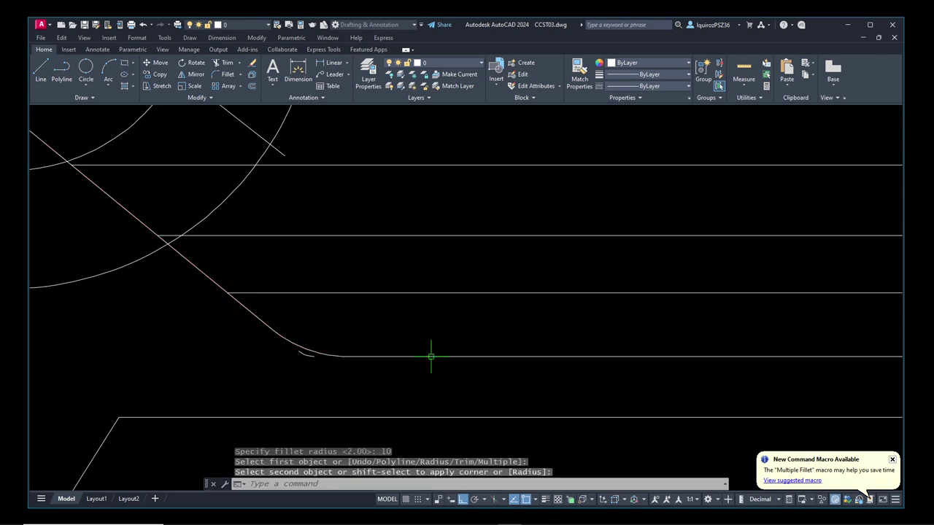
- Erase the leftover small arc
{"action": "type", "text": "e"}
{"action": "key", "text": "Return"}
{"action": "left_click", "coordinate": [308, 355]}
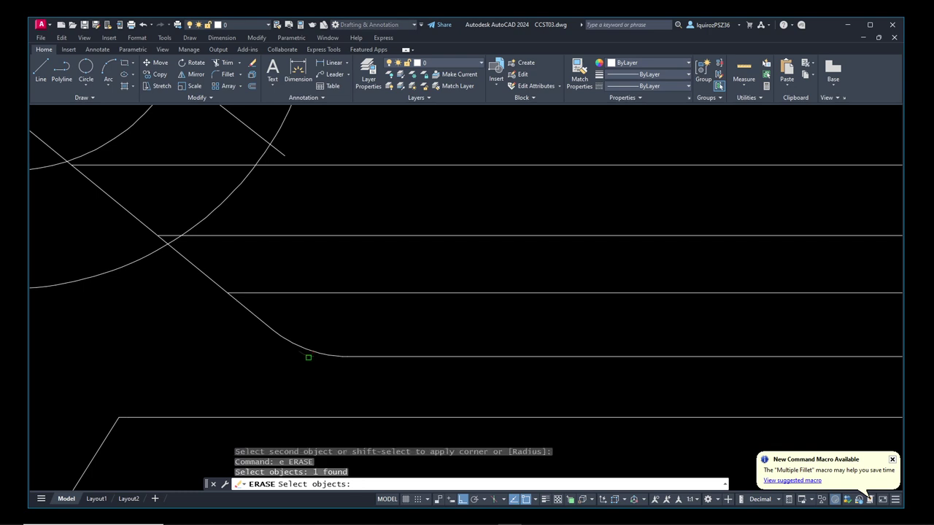
{"action": "scroll", "coordinate": [372, 375], "scroll_direction": "down", "scroll_amount": 5}
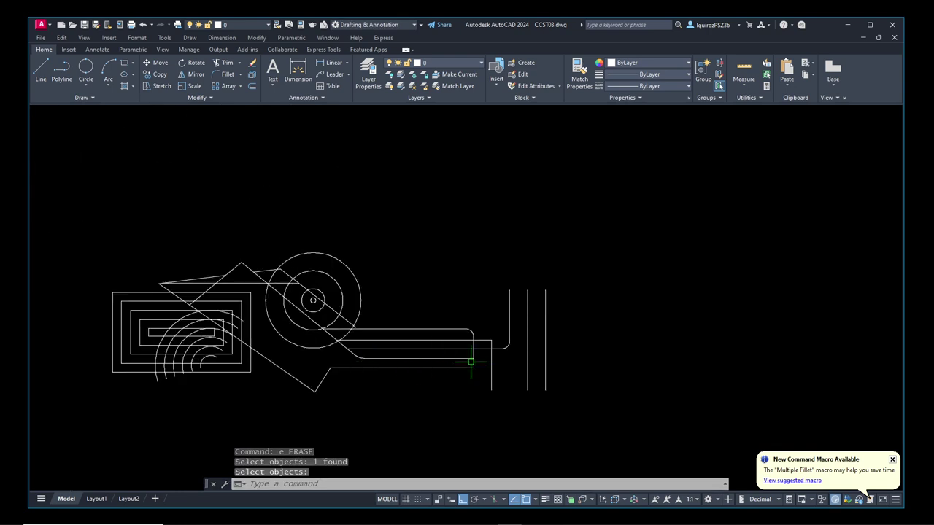
{"action": "scroll", "coordinate": [487, 361], "scroll_direction": "up", "scroll_amount": 2}
{"action": "scroll", "coordinate": [487, 360], "scroll_direction": "up", "scroll_amount": 2}
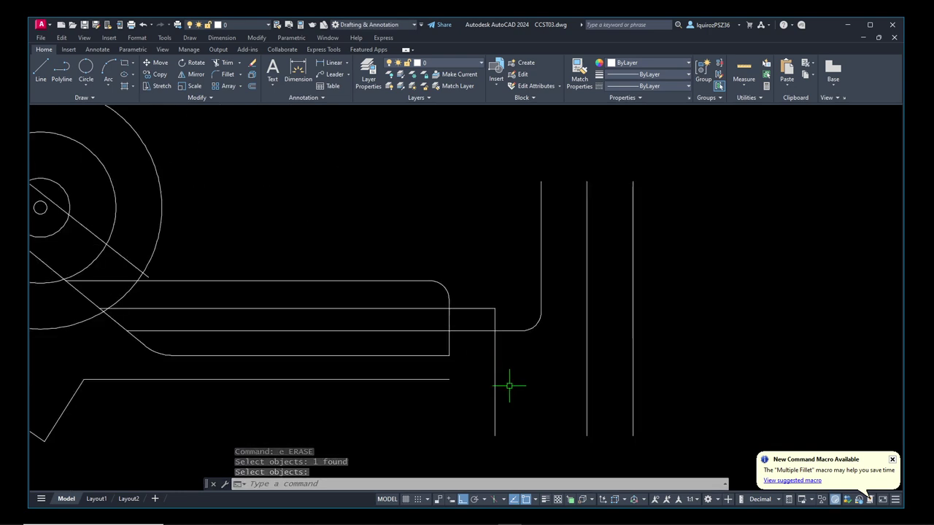
{"action": "key", "text": "Return"}
- Round another horizontal–vertical corner with the 10-unit fillet
{"action": "type", "text": "f"}
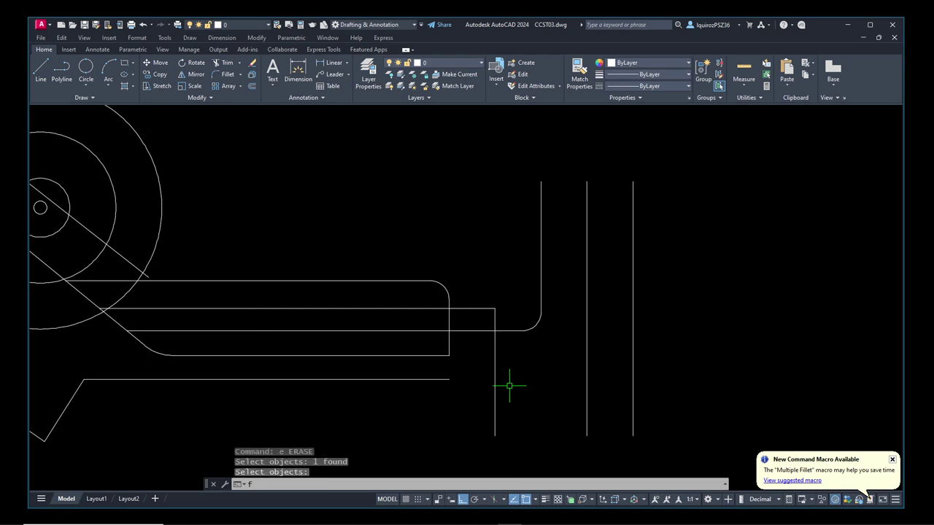
{"action": "key", "text": "Return"}
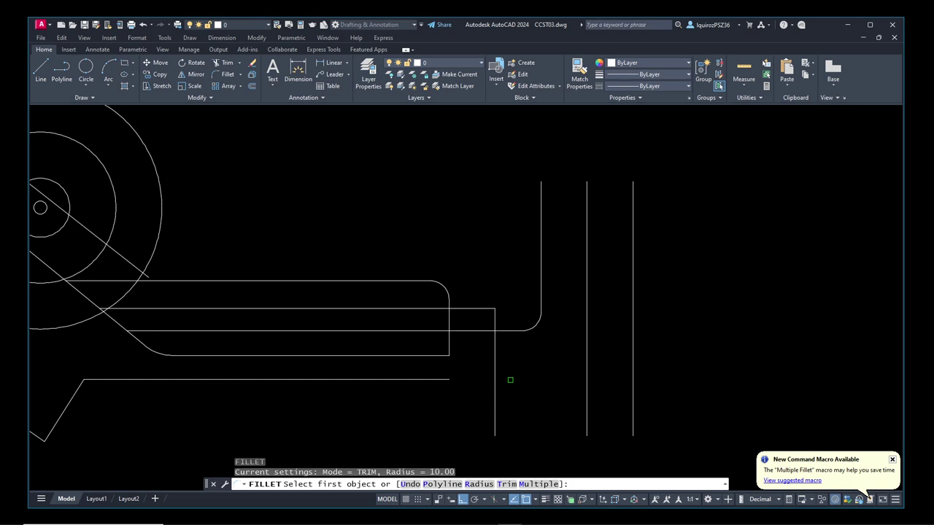
{"action": "left_click", "coordinate": [478, 308]}
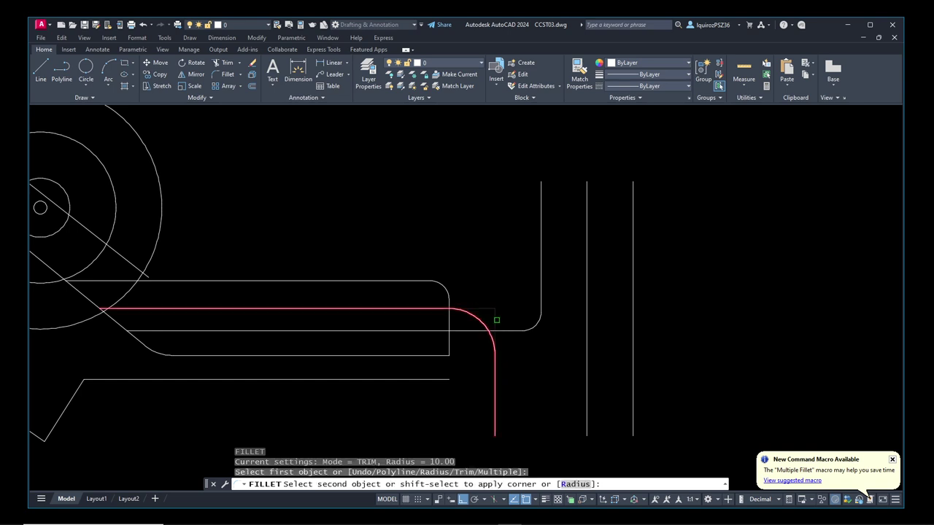
{"action": "left_click", "coordinate": [494, 363]}
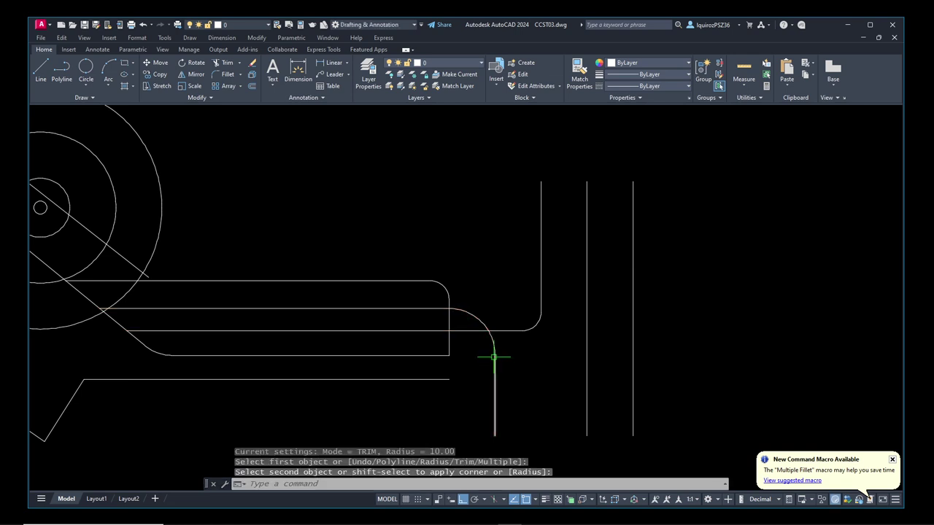
{"action": "scroll", "coordinate": [493, 357], "scroll_direction": "down", "scroll_amount": 5}
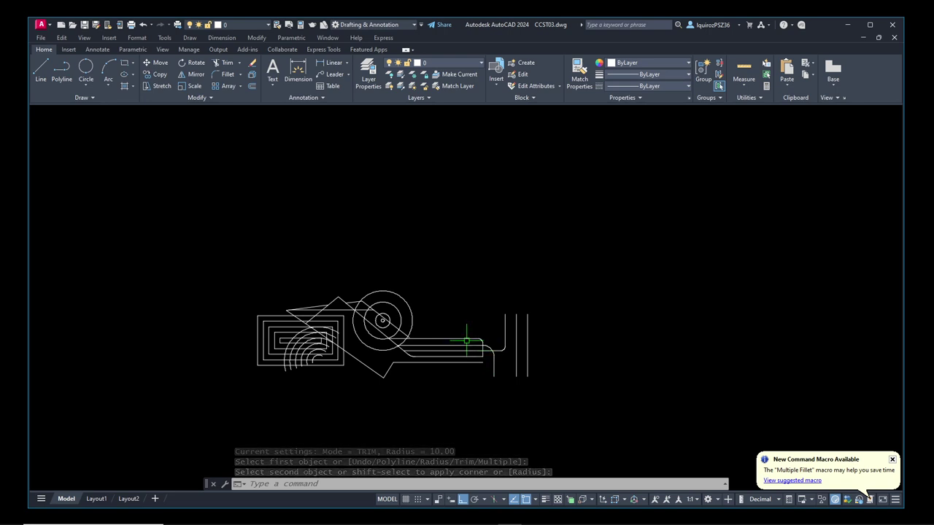
- Erase all 39 objects with a window selection, then start a new polyline with PL
{"action": "type", "text": "e"}
{"action": "key", "text": "Return"}
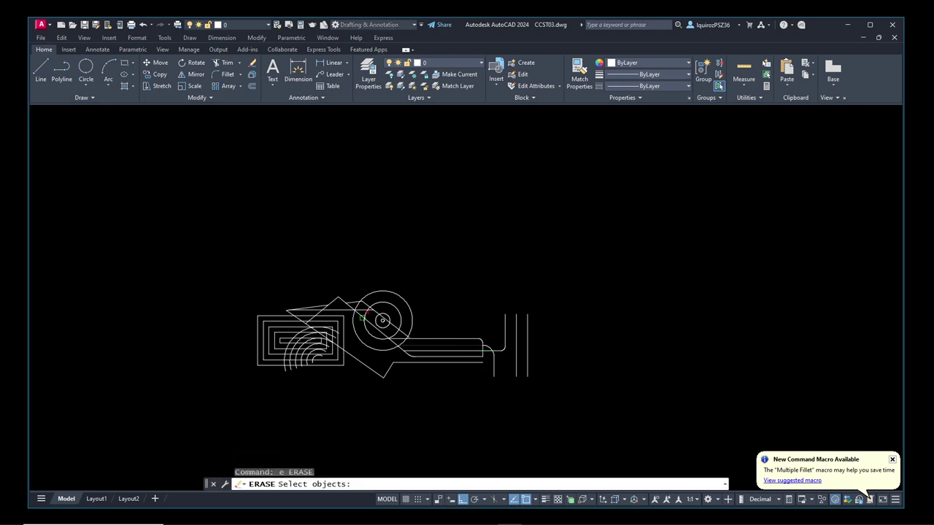
{"action": "left_click", "coordinate": [228, 264]}
{"action": "left_click", "coordinate": [567, 409]}
{"action": "key", "text": "Return"}
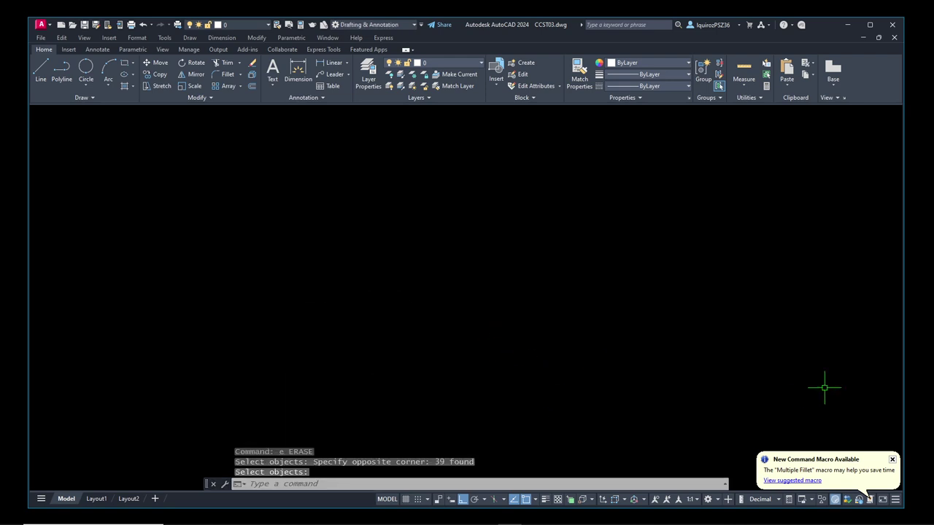
{"action": "left_click", "coordinate": [892, 459]}
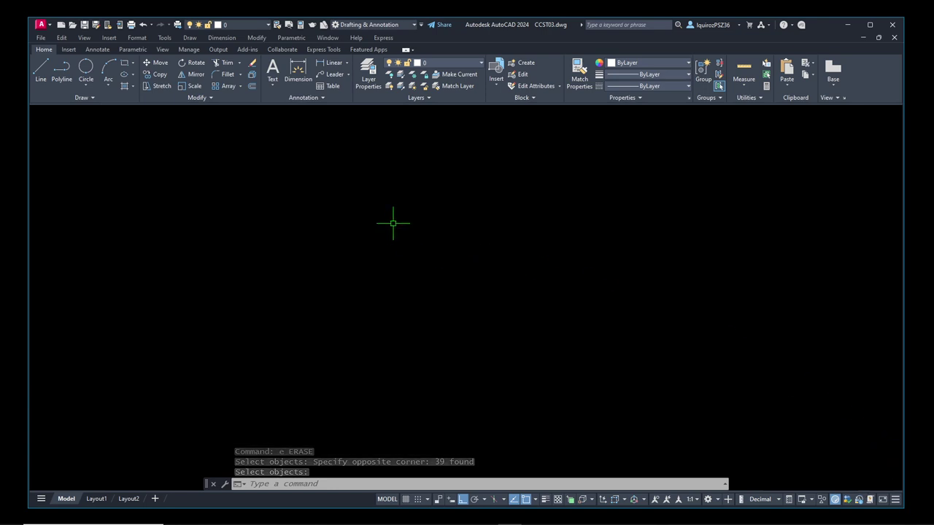
{"action": "type", "text": "pl"}
{"action": "key", "text": "Return"}
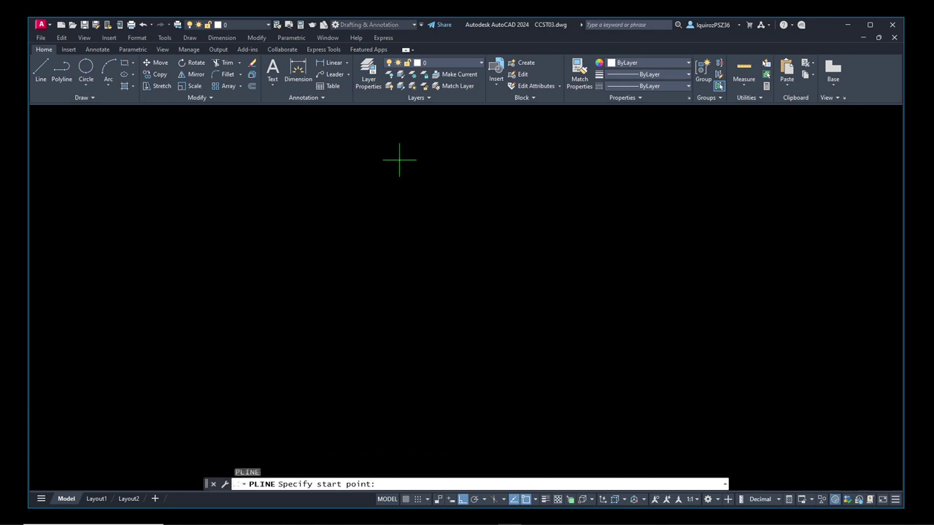
- Cancel the stray polyline, draw a radius-10 circle, and show the array type options
{"action": "left_click", "coordinate": [403, 154]}
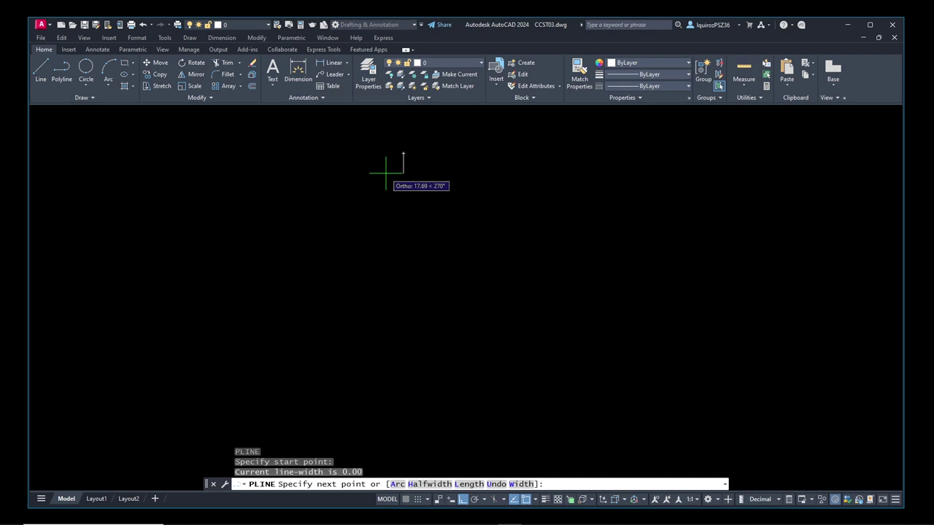
{"action": "key", "text": "Escape"}
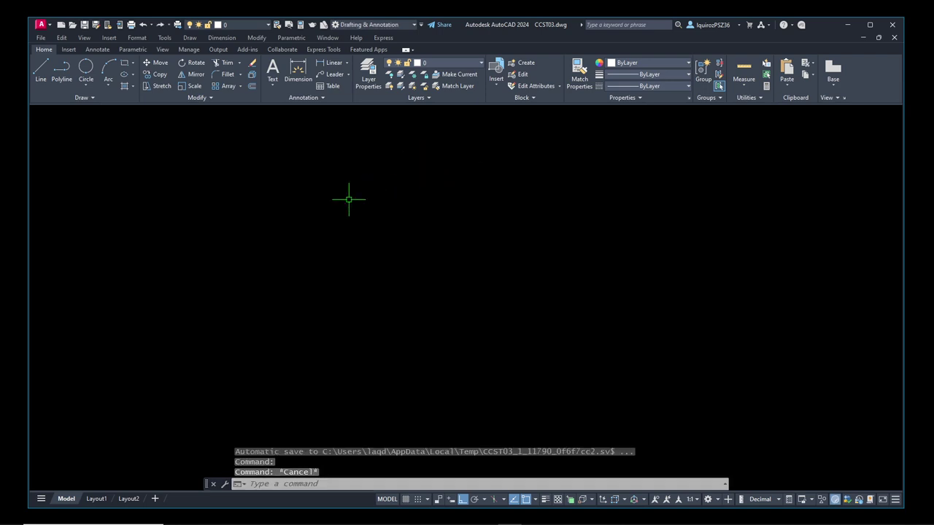
{"action": "type", "text": "ci"}
{"action": "key", "text": "Return"}
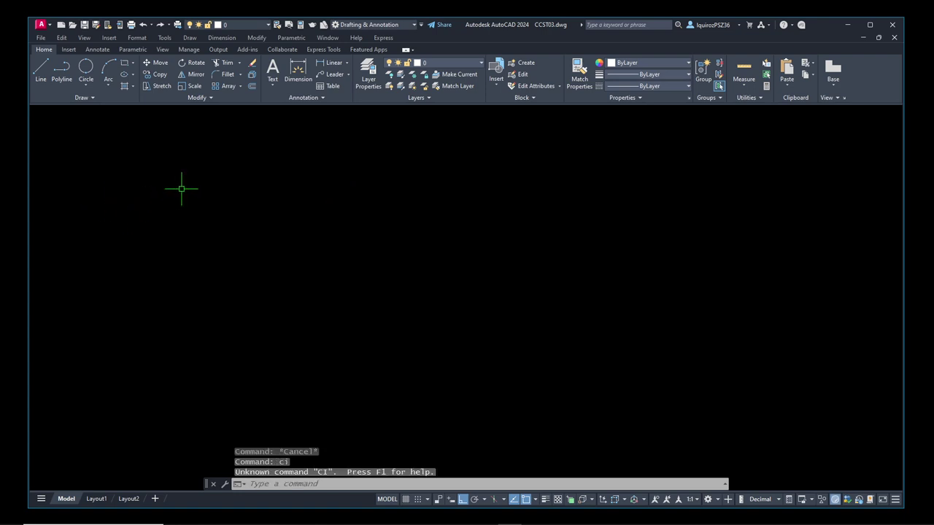
{"action": "type", "text": "c"}
{"action": "key", "text": "Return"}
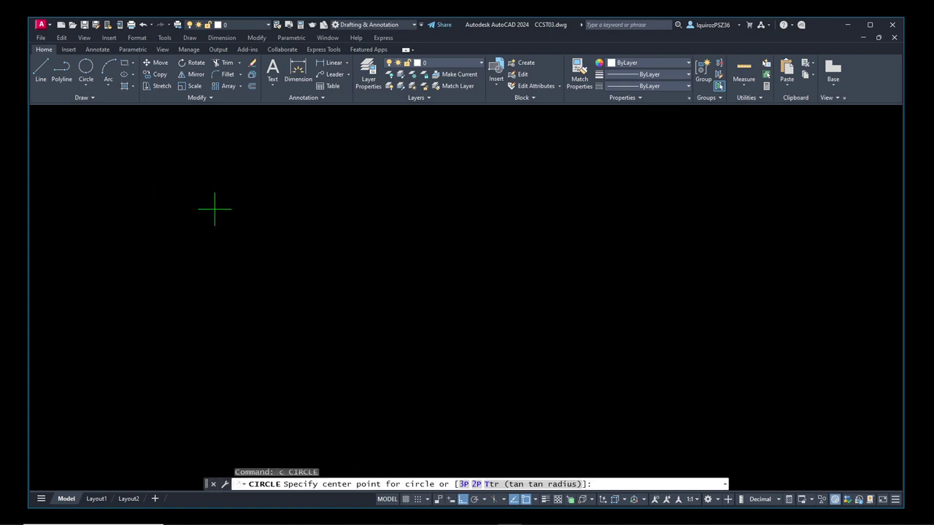
{"action": "left_click", "coordinate": [202, 191]}
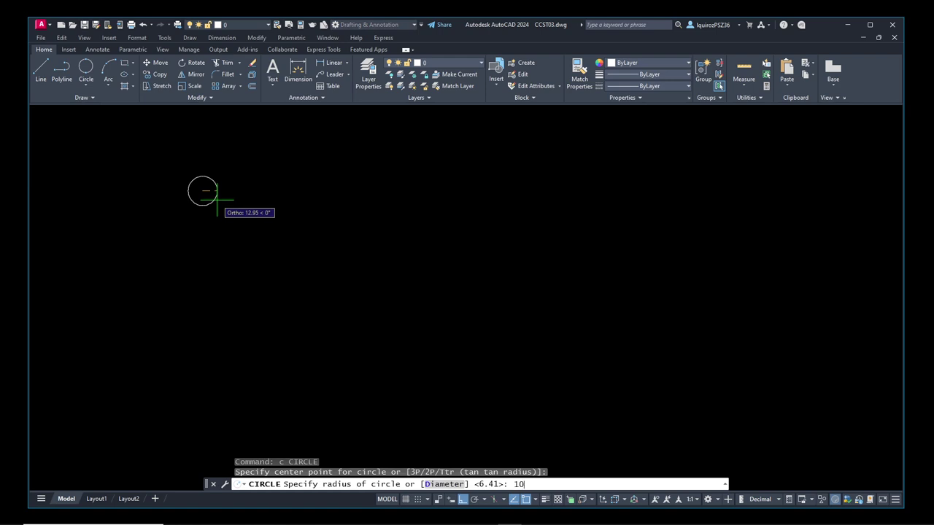
{"action": "key", "text": "Return"}
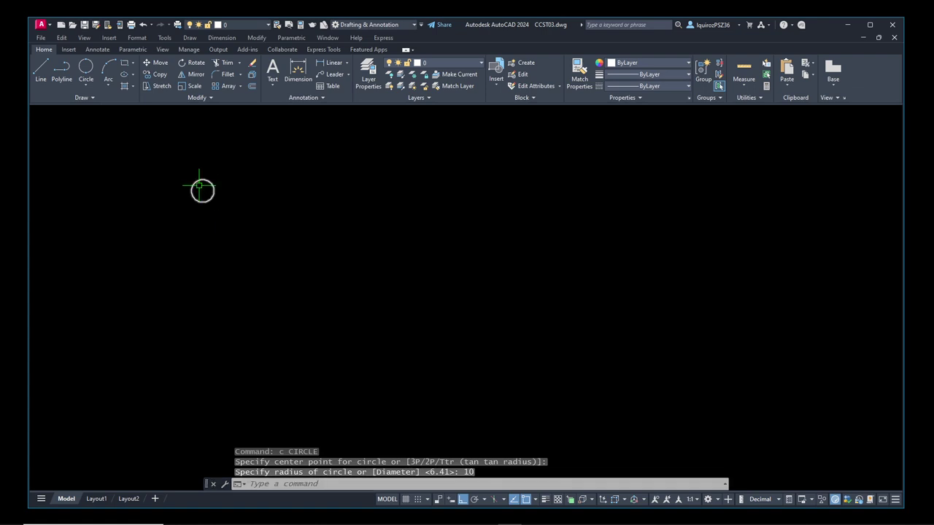
{"action": "scroll", "coordinate": [198, 182], "scroll_direction": "up", "scroll_amount": 2}
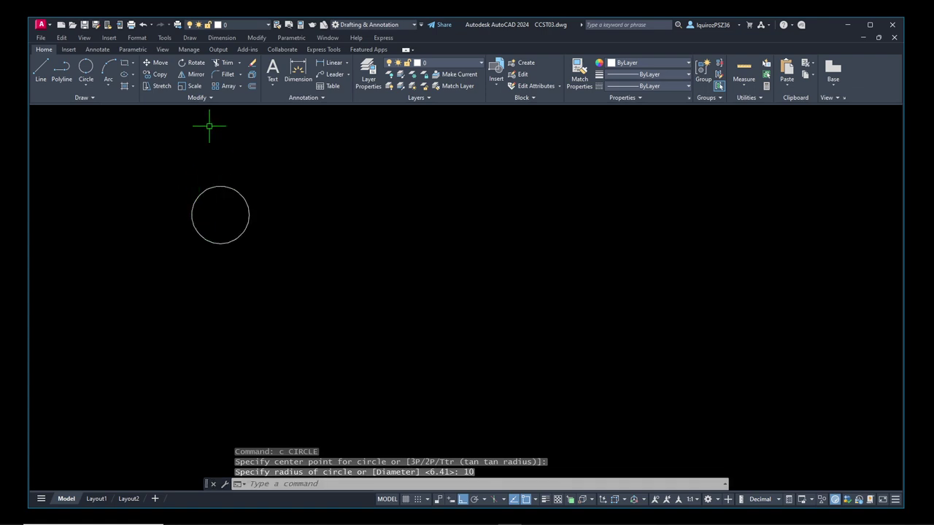
{"action": "left_click", "coordinate": [240, 86]}
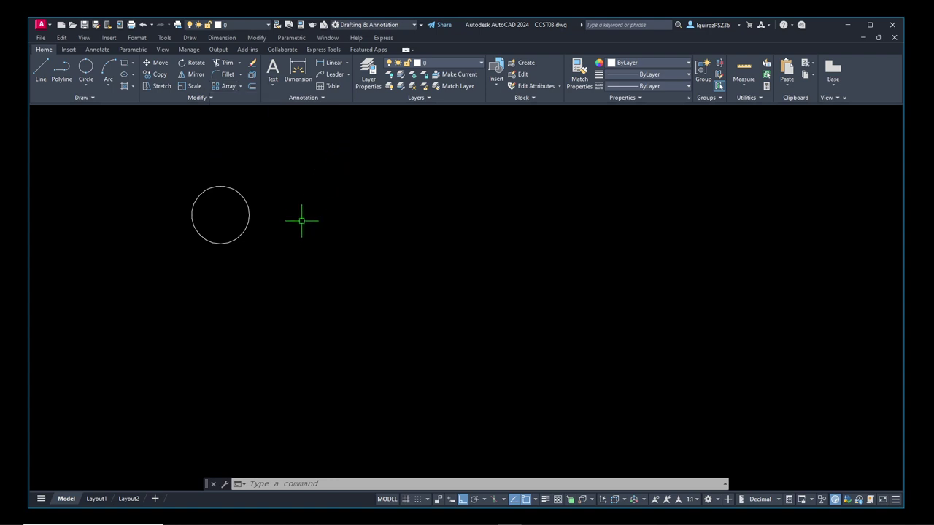
- Pan the view so the circle sits toward the upper left
{"action": "middle_click_drag", "start_coordinate": [294, 244], "coordinate": [286, 202]}
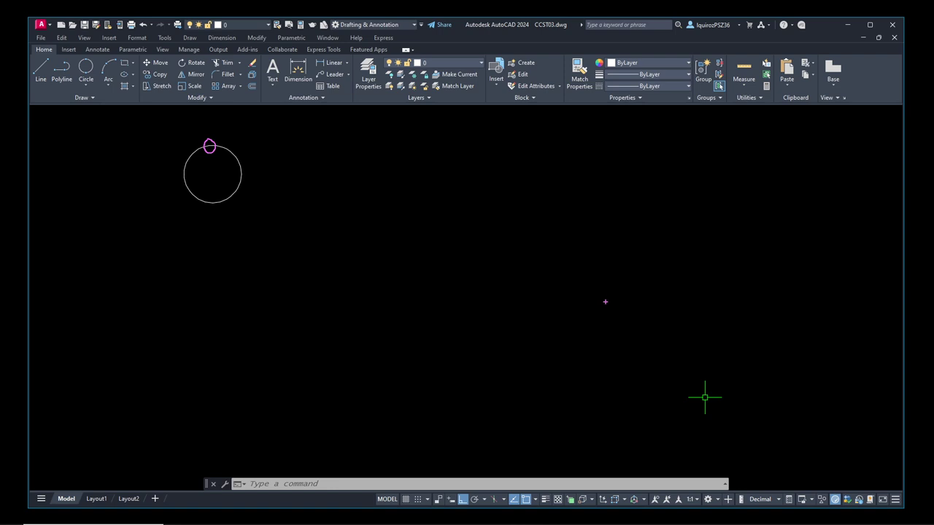
- Sketch seven circle copies along the first row to the circle's right
{"action": "mouse_move", "coordinate": [315, 154]}
{"action": "left_mouse_down"}
{"action": "mouse_move", "coordinate": [297, 173]}
{"action": "mouse_move", "coordinate": [317, 153]}
{"action": "left_mouse_up"}
{"action": "mouse_move", "coordinate": [414, 151]}
{"action": "left_mouse_down"}
{"action": "mouse_move", "coordinate": [456, 194]}
{"action": "mouse_move", "coordinate": [417, 150]}
{"action": "left_mouse_up"}
{"action": "mouse_move", "coordinate": [515, 156]}
{"action": "left_mouse_down"}
{"action": "mouse_move", "coordinate": [511, 165]}
{"action": "mouse_move", "coordinate": [541, 159]}
{"action": "left_mouse_up"}
{"action": "left_click_drag", "start_coordinate": [628, 165], "coordinate": [626, 162]}
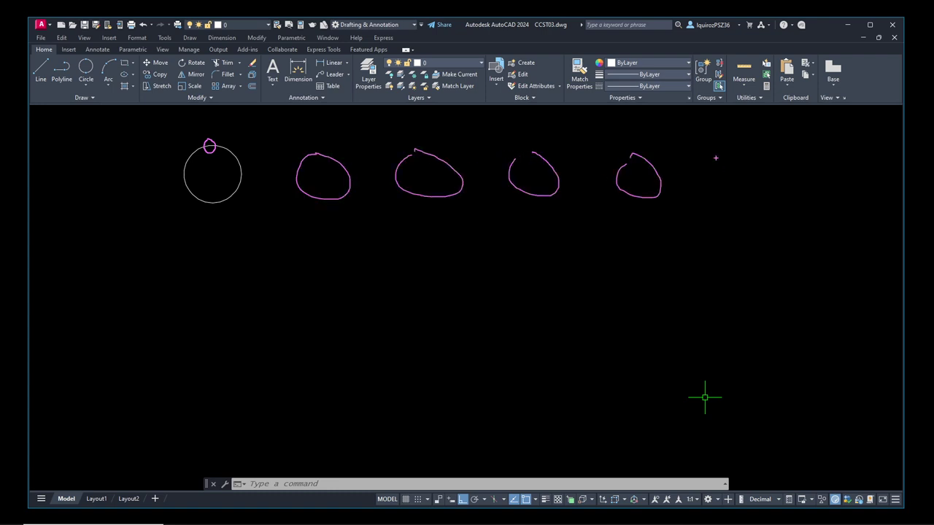
{"action": "left_click_drag", "start_coordinate": [716, 157], "coordinate": [714, 155]}
{"action": "left_click_drag", "start_coordinate": [789, 159], "coordinate": [802, 164]}
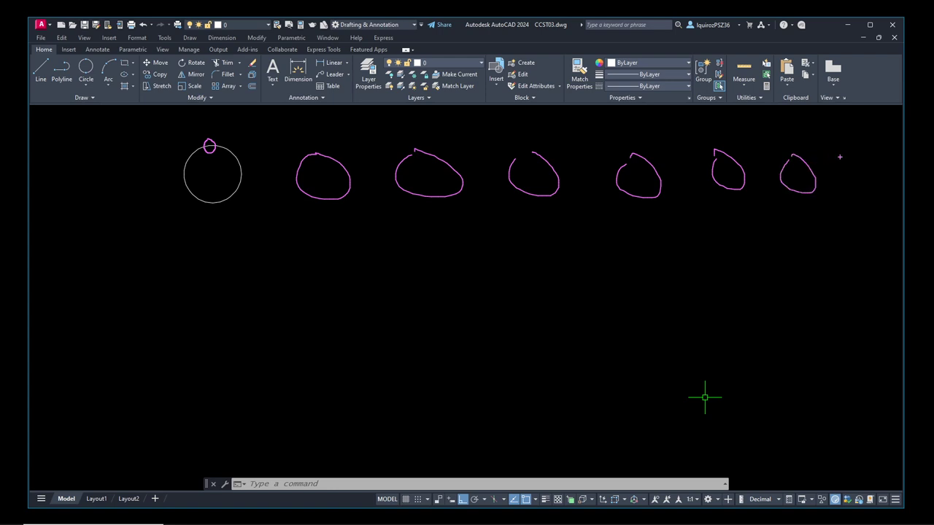
{"action": "mouse_move", "coordinate": [868, 157]}
{"action": "left_mouse_down"}
{"action": "mouse_move", "coordinate": [893, 187]}
{"action": "mouse_move", "coordinate": [884, 157]}
{"action": "left_mouse_up"}
- Sketch copies below the first row in the first four columns
{"action": "mouse_move", "coordinate": [211, 240]}
{"action": "left_mouse_down"}
{"action": "mouse_move", "coordinate": [243, 272]}
{"action": "mouse_move", "coordinate": [234, 245]}
{"action": "mouse_move", "coordinate": [201, 234]}
{"action": "left_mouse_up"}
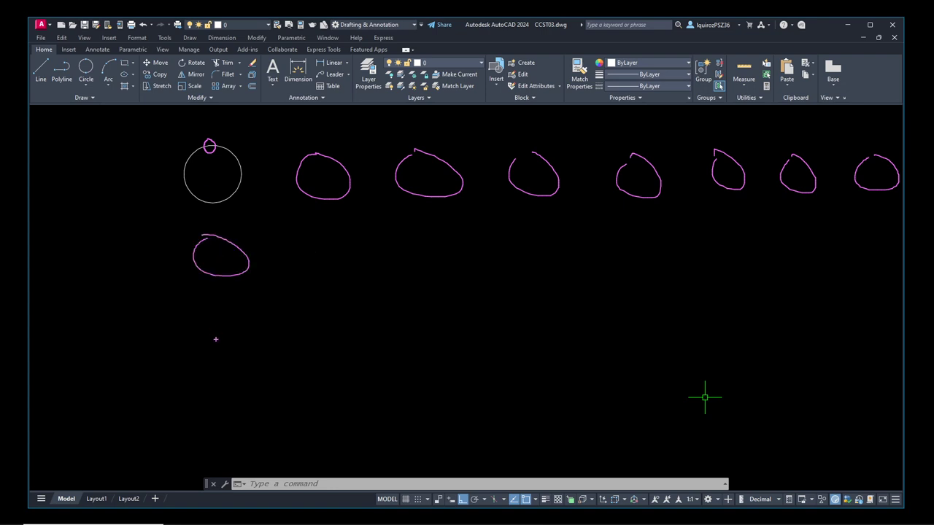
{"action": "mouse_move", "coordinate": [214, 332]}
{"action": "left_mouse_down"}
{"action": "mouse_move", "coordinate": [241, 363]}
{"action": "mouse_move", "coordinate": [218, 332]}
{"action": "left_mouse_up"}
{"action": "mouse_move", "coordinate": [216, 418]}
{"action": "left_mouse_down"}
{"action": "mouse_move", "coordinate": [237, 453]}
{"action": "mouse_move", "coordinate": [223, 416]}
{"action": "left_mouse_up"}
{"action": "mouse_move", "coordinate": [319, 234]}
{"action": "left_mouse_down"}
{"action": "mouse_move", "coordinate": [337, 252]}
{"action": "mouse_move", "coordinate": [321, 232]}
{"action": "left_mouse_up"}
{"action": "mouse_move", "coordinate": [319, 325]}
{"action": "left_mouse_down"}
{"action": "mouse_move", "coordinate": [360, 354]}
{"action": "mouse_move", "coordinate": [316, 324]}
{"action": "left_mouse_up"}
{"action": "mouse_move", "coordinate": [321, 424]}
{"action": "left_mouse_down"}
{"action": "mouse_move", "coordinate": [334, 443]}
{"action": "mouse_move", "coordinate": [325, 413]}
{"action": "left_mouse_up"}
{"action": "mouse_move", "coordinate": [433, 227]}
{"action": "left_mouse_down"}
{"action": "mouse_move", "coordinate": [468, 255]}
{"action": "mouse_move", "coordinate": [433, 225]}
{"action": "left_mouse_up"}
{"action": "left_click_drag", "start_coordinate": [429, 330], "coordinate": [436, 326]}
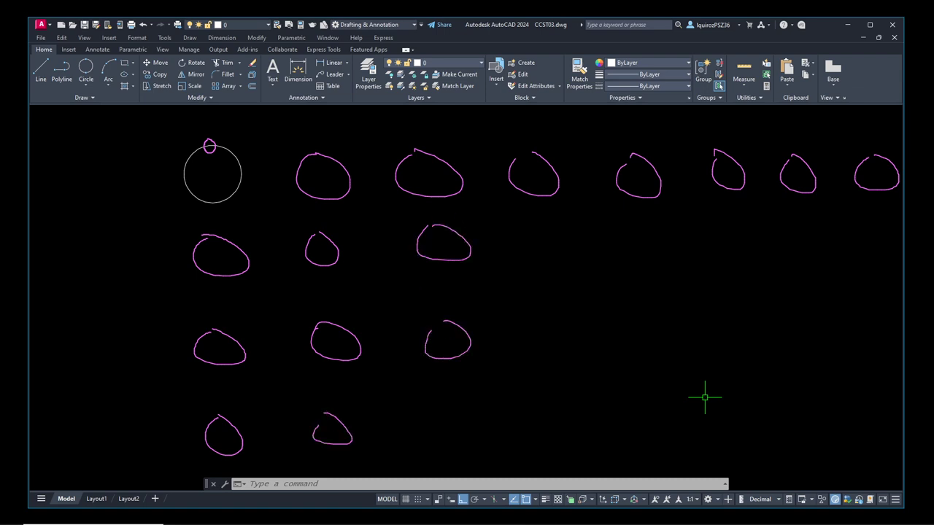
{"action": "left_click_drag", "start_coordinate": [439, 410], "coordinate": [444, 410]}
{"action": "mouse_move", "coordinate": [531, 215]}
{"action": "left_mouse_down"}
{"action": "mouse_move", "coordinate": [542, 256]}
{"action": "mouse_move", "coordinate": [533, 216]}
{"action": "left_mouse_up"}
{"action": "left_click_drag", "start_coordinate": [527, 329], "coordinate": [534, 325]}
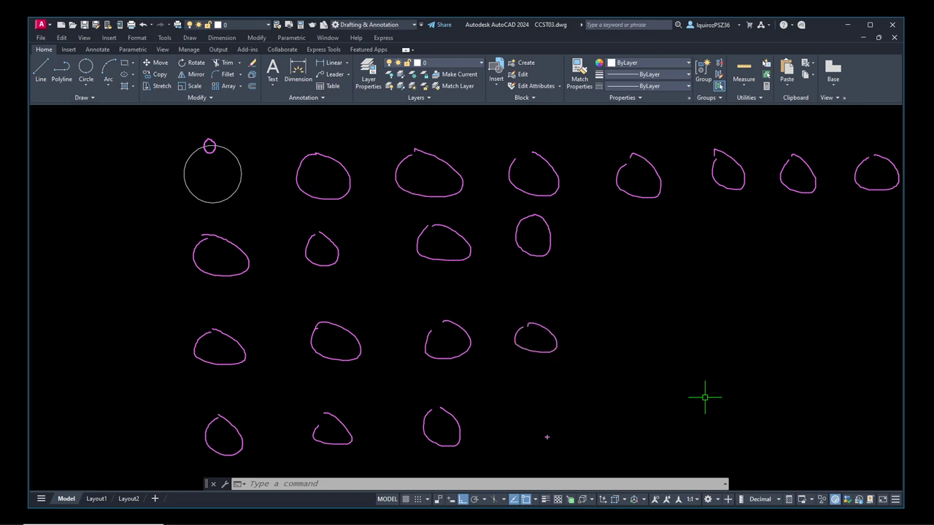
- Sketch the remaining copies to complete the 8-column, 4-row grid
{"action": "mouse_move", "coordinate": [545, 410]}
{"action": "left_mouse_down"}
{"action": "mouse_move", "coordinate": [525, 431]}
{"action": "mouse_move", "coordinate": [552, 409]}
{"action": "left_mouse_up"}
{"action": "mouse_move", "coordinate": [624, 221]}
{"action": "left_mouse_down"}
{"action": "mouse_move", "coordinate": [665, 223]}
{"action": "mouse_move", "coordinate": [636, 219]}
{"action": "left_mouse_up"}
{"action": "mouse_move", "coordinate": [646, 316]}
{"action": "left_mouse_down"}
{"action": "mouse_move", "coordinate": [665, 325]}
{"action": "mouse_move", "coordinate": [646, 314]}
{"action": "left_mouse_up"}
{"action": "mouse_move", "coordinate": [653, 402]}
{"action": "left_mouse_down"}
{"action": "mouse_move", "coordinate": [653, 429]}
{"action": "mouse_move", "coordinate": [659, 391]}
{"action": "left_mouse_up"}
{"action": "mouse_move", "coordinate": [719, 217]}
{"action": "left_mouse_down"}
{"action": "mouse_move", "coordinate": [740, 228]}
{"action": "mouse_move", "coordinate": [728, 218]}
{"action": "left_mouse_up"}
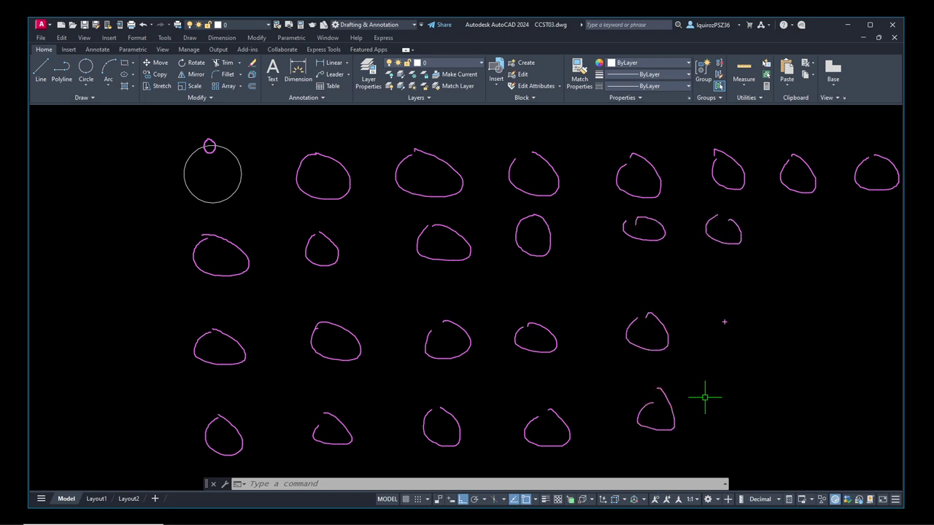
{"action": "mouse_move", "coordinate": [720, 312]}
{"action": "left_mouse_down"}
{"action": "mouse_move", "coordinate": [747, 321]}
{"action": "mouse_move", "coordinate": [729, 306]}
{"action": "left_mouse_up"}
{"action": "mouse_move", "coordinate": [732, 387]}
{"action": "left_mouse_down"}
{"action": "mouse_move", "coordinate": [725, 421]}
{"action": "mouse_move", "coordinate": [740, 382]}
{"action": "left_mouse_up"}
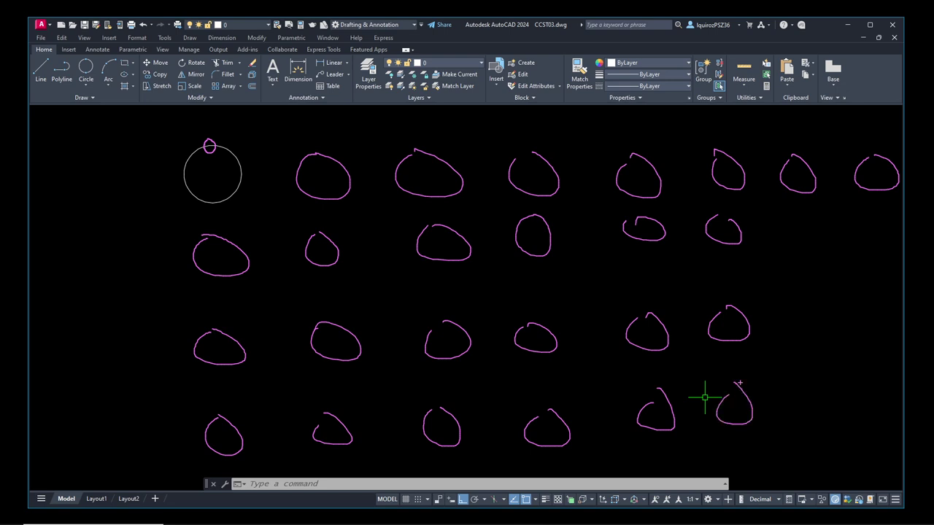
{"action": "mouse_move", "coordinate": [802, 217]}
{"action": "left_mouse_down"}
{"action": "mouse_move", "coordinate": [849, 235]}
{"action": "mouse_move", "coordinate": [859, 212]}
{"action": "left_mouse_up"}
{"action": "mouse_move", "coordinate": [806, 305]}
{"action": "left_mouse_down"}
{"action": "mouse_move", "coordinate": [822, 331]}
{"action": "mouse_move", "coordinate": [801, 304]}
{"action": "left_mouse_up"}
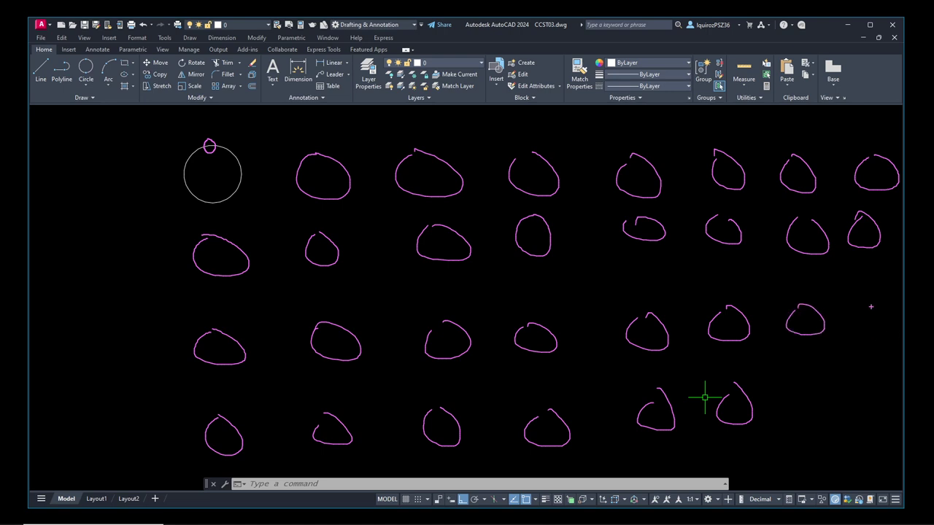
{"action": "mouse_move", "coordinate": [870, 306]}
{"action": "left_mouse_down"}
{"action": "mouse_move", "coordinate": [888, 340]}
{"action": "mouse_move", "coordinate": [863, 310]}
{"action": "left_mouse_up"}
{"action": "mouse_move", "coordinate": [795, 396]}
{"action": "left_mouse_down"}
{"action": "mouse_move", "coordinate": [822, 402]}
{"action": "mouse_move", "coordinate": [804, 391]}
{"action": "left_mouse_up"}
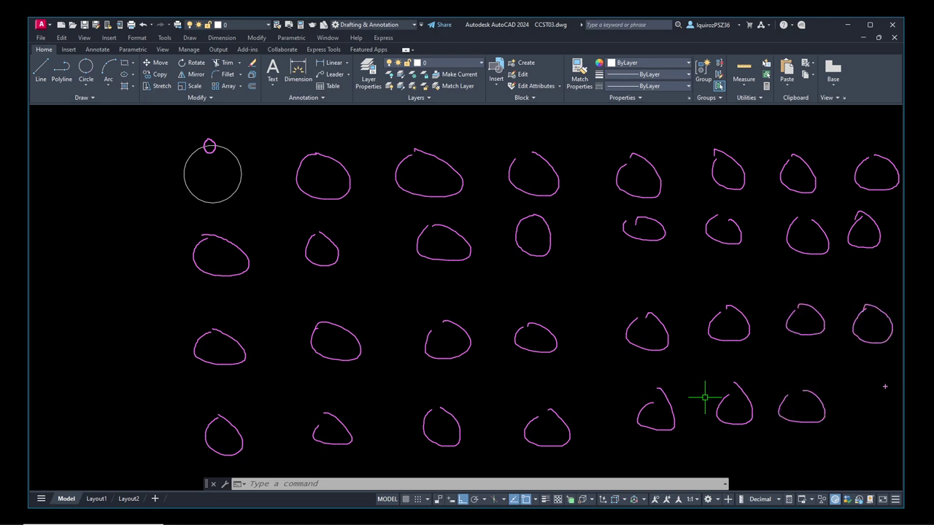
{"action": "left_click_drag", "start_coordinate": [874, 392], "coordinate": [884, 389]}
- Write 8=C and 4=R at the left to note the columns and rows
{"action": "mouse_move", "coordinate": [65, 190]}
{"action": "left_mouse_down"}
{"action": "mouse_move", "coordinate": [88, 226]}
{"action": "mouse_move", "coordinate": [76, 188]}
{"action": "left_mouse_up"}
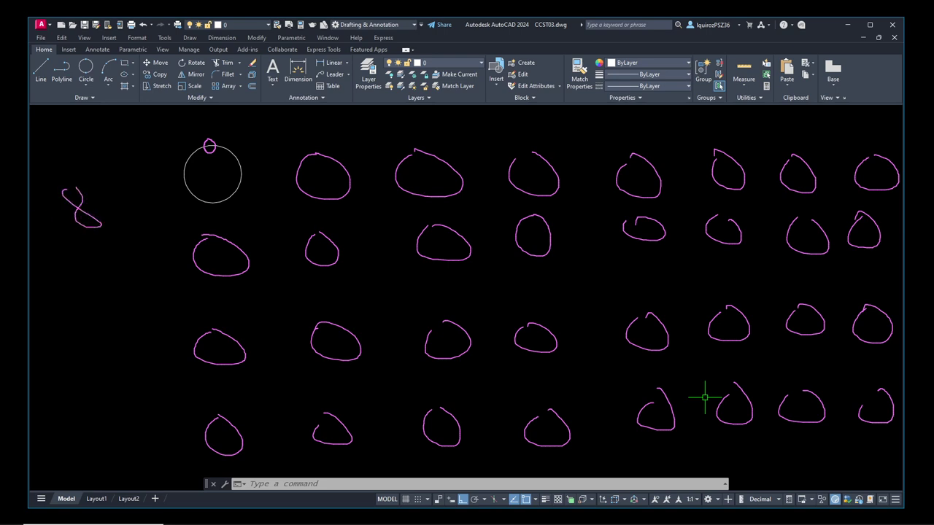
{"action": "mouse_move", "coordinate": [76, 275]}
{"action": "left_mouse_down"}
{"action": "mouse_move", "coordinate": [98, 291]}
{"action": "mouse_move", "coordinate": [90, 315]}
{"action": "left_mouse_up"}
{"action": "mouse_move", "coordinate": [105, 205]}
{"action": "left_mouse_down"}
{"action": "mouse_move", "coordinate": [118, 203]}
{"action": "mouse_move", "coordinate": [130, 222]}
{"action": "left_mouse_up"}
{"action": "left_click_drag", "start_coordinate": [159, 193], "coordinate": [160, 220]}
{"action": "mouse_move", "coordinate": [107, 279]}
{"action": "left_mouse_down"}
{"action": "mouse_move", "coordinate": [134, 282]}
{"action": "mouse_move", "coordinate": [149, 308]}
{"action": "left_mouse_up"}
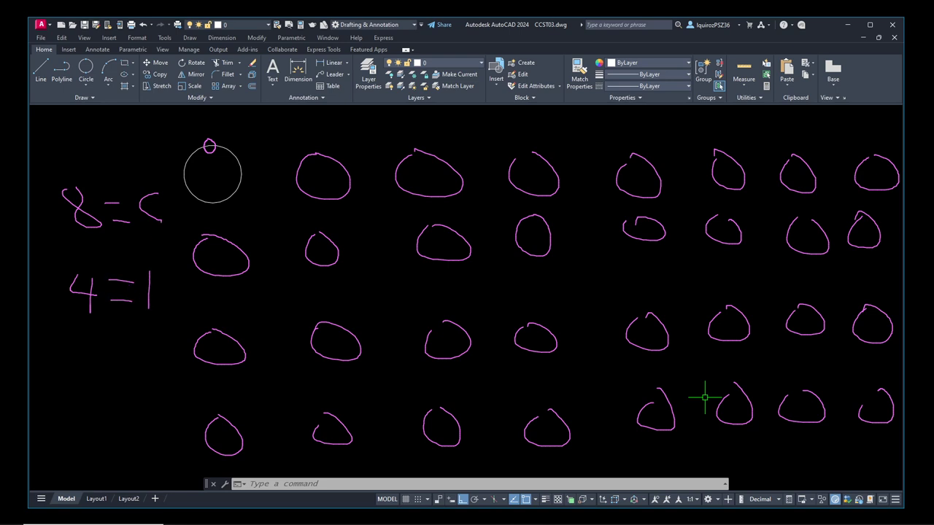
{"action": "left_click_drag", "start_coordinate": [149, 272], "coordinate": [168, 304]}
- Draw a line between the first column centres and label it 5
{"action": "left_click", "coordinate": [317, 177]}
{"action": "left_click_drag", "start_coordinate": [214, 172], "coordinate": [317, 176]}
{"action": "left_click_drag", "start_coordinate": [262, 148], "coordinate": [264, 167]}
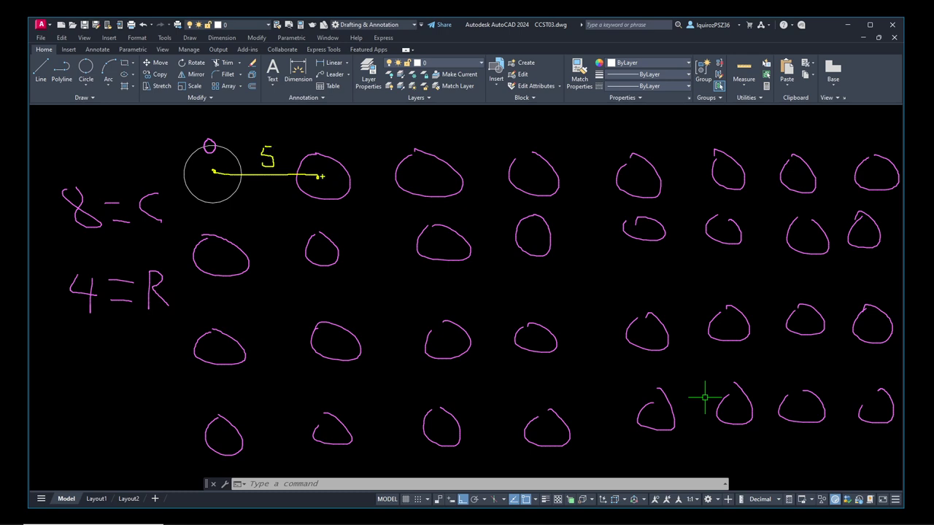
{"action": "mouse_move", "coordinate": [320, 176]}
{"action": "left_mouse_down"}
{"action": "mouse_move", "coordinate": [406, 177]}
{"action": "mouse_move", "coordinate": [377, 164]}
{"action": "mouse_move", "coordinate": [387, 150]}
{"action": "left_mouse_up"}
{"action": "left_click", "coordinate": [534, 176]}
- Draw spacing lines down the first column, labelling each row gap 7
{"action": "left_click_drag", "start_coordinate": [213, 172], "coordinate": [209, 253]}
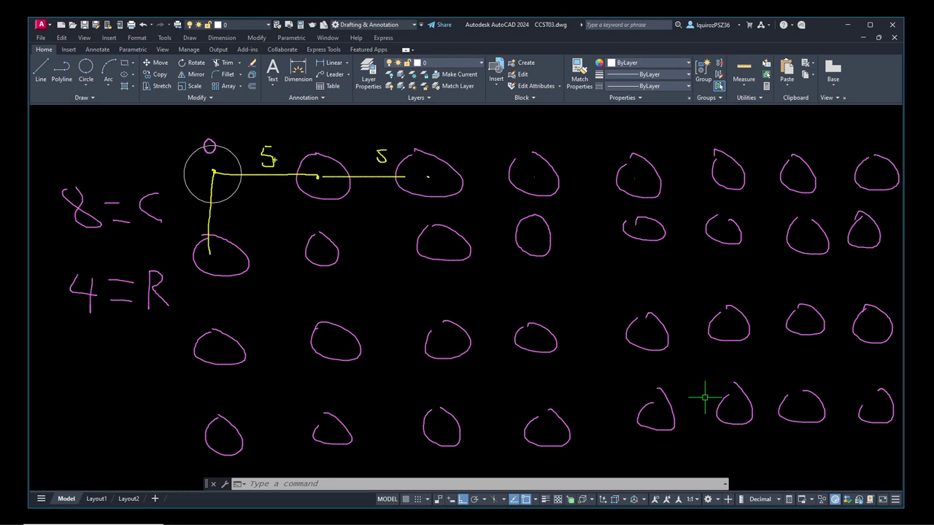
{"action": "mouse_move", "coordinate": [221, 208]}
{"action": "left_mouse_down"}
{"action": "mouse_move", "coordinate": [229, 226]}
{"action": "mouse_move", "coordinate": [236, 216]}
{"action": "left_mouse_up"}
{"action": "left_click_drag", "start_coordinate": [223, 264], "coordinate": [223, 344]}
{"action": "mouse_move", "coordinate": [233, 300]}
{"action": "left_mouse_down"}
{"action": "mouse_move", "coordinate": [248, 305]}
{"action": "mouse_move", "coordinate": [244, 325]}
{"action": "left_mouse_up"}
{"action": "left_click_drag", "start_coordinate": [242, 313], "coordinate": [264, 316]}
{"action": "left_click_drag", "start_coordinate": [225, 350], "coordinate": [226, 423]}
{"action": "mouse_move", "coordinate": [237, 387]}
{"action": "left_mouse_down"}
{"action": "mouse_move", "coordinate": [247, 409]}
{"action": "mouse_move", "coordinate": [264, 397]}
{"action": "left_mouse_up"}
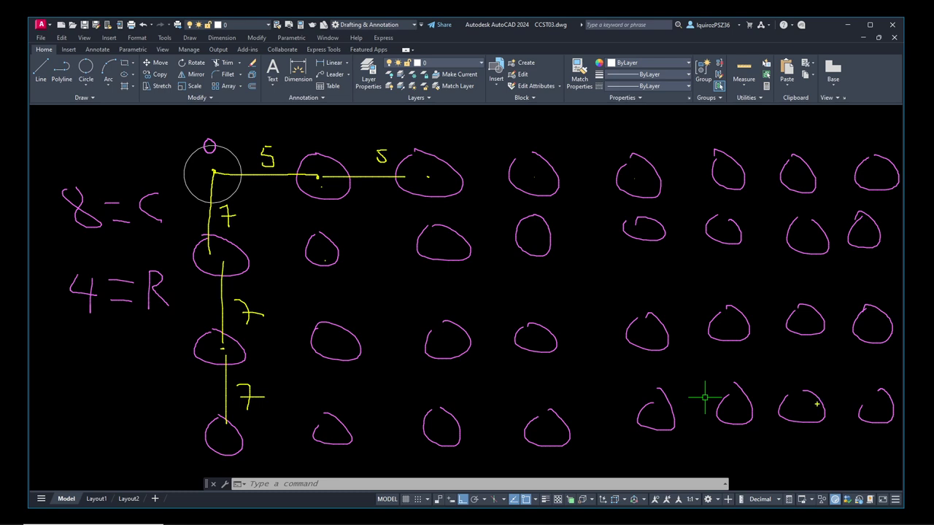
- Clear the markup and measure the circle's diameter with DIST, getting 20
{"action": "key", "text": "Escape"}
{"action": "key", "text": "Escape"}
{"action": "key", "text": "Escape"}
{"action": "key", "text": "Escape"}
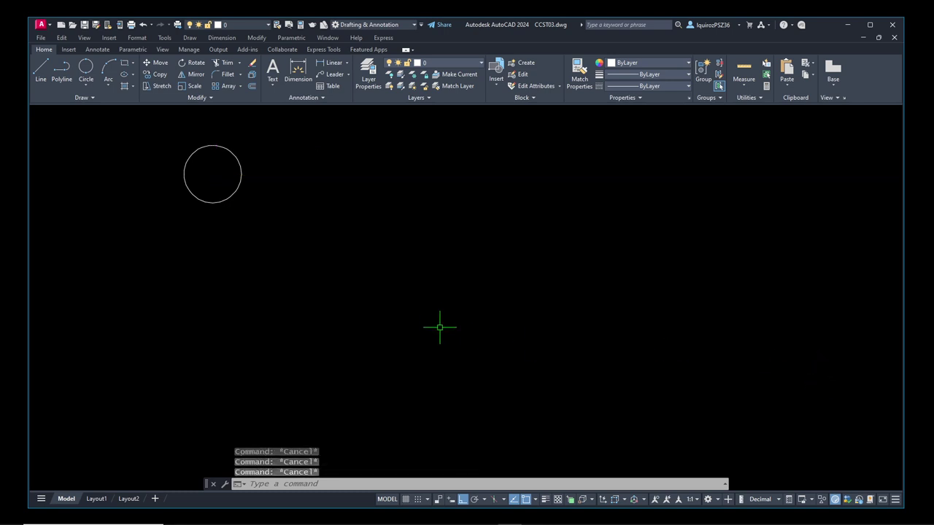
{"action": "type", "text": "dist"}
{"action": "key", "text": "Return"}
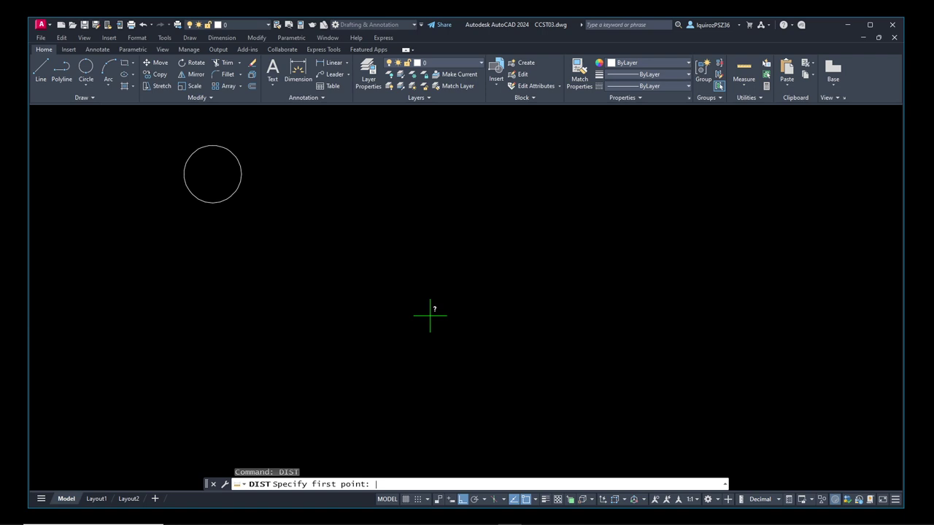
{"action": "left_click", "coordinate": [184, 174]}
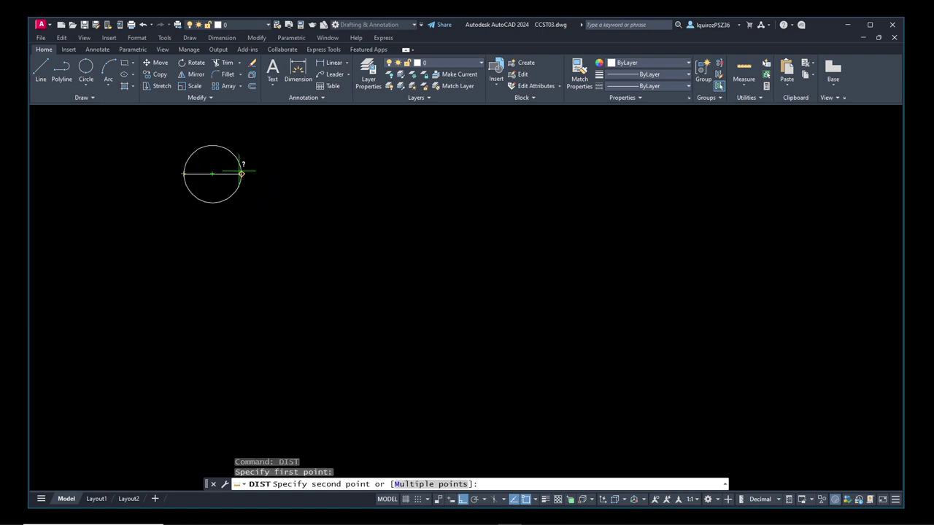
{"action": "left_click", "coordinate": [240, 173]}
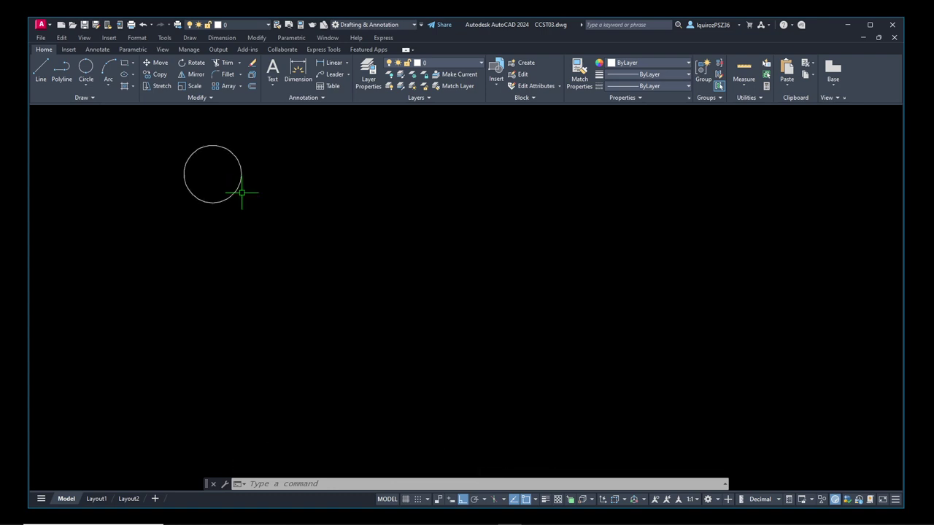
- Create a rectangular array of the circle, previewing 4 columns by 3 rows at 30 spacing
{"action": "left_click", "coordinate": [240, 86]}
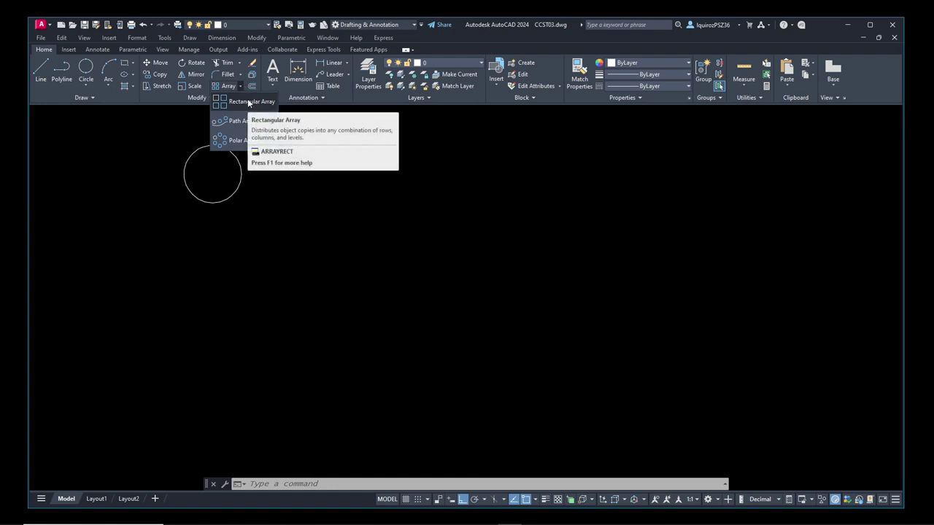
{"action": "left_click", "coordinate": [248, 103]}
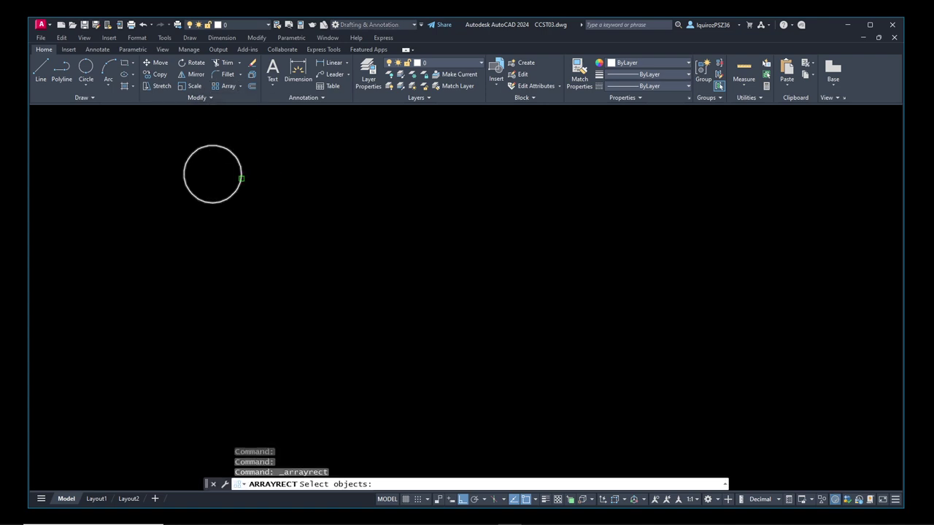
{"action": "left_click", "coordinate": [242, 178]}
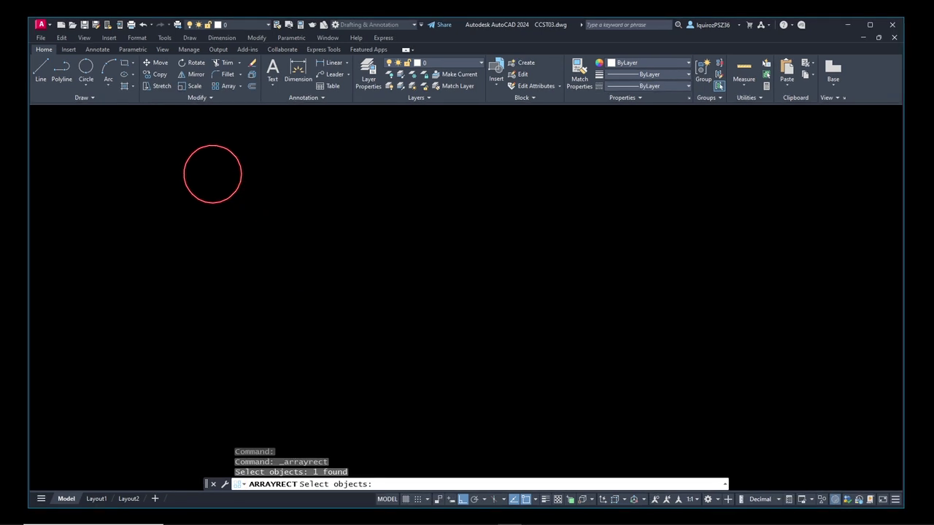
{"action": "key", "text": "Return"}
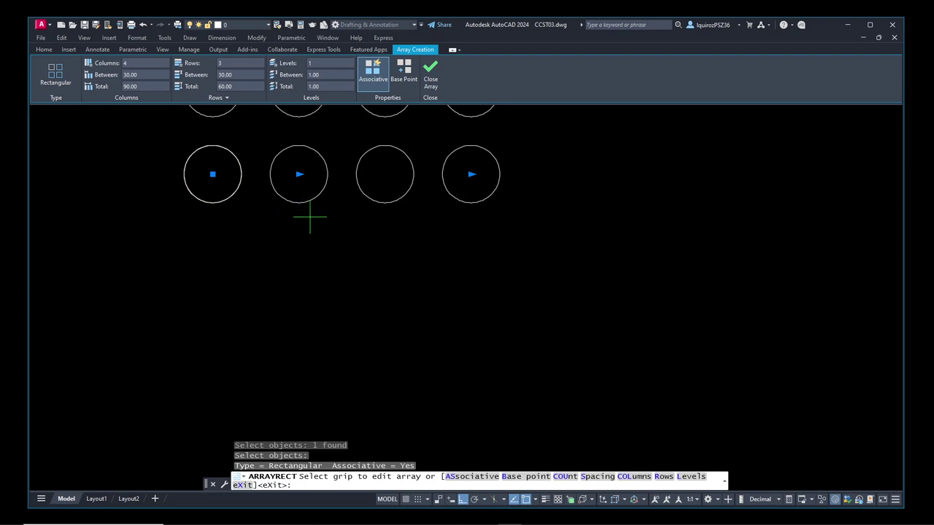
{"action": "scroll", "coordinate": [346, 291], "scroll_direction": "down", "scroll_amount": 4}
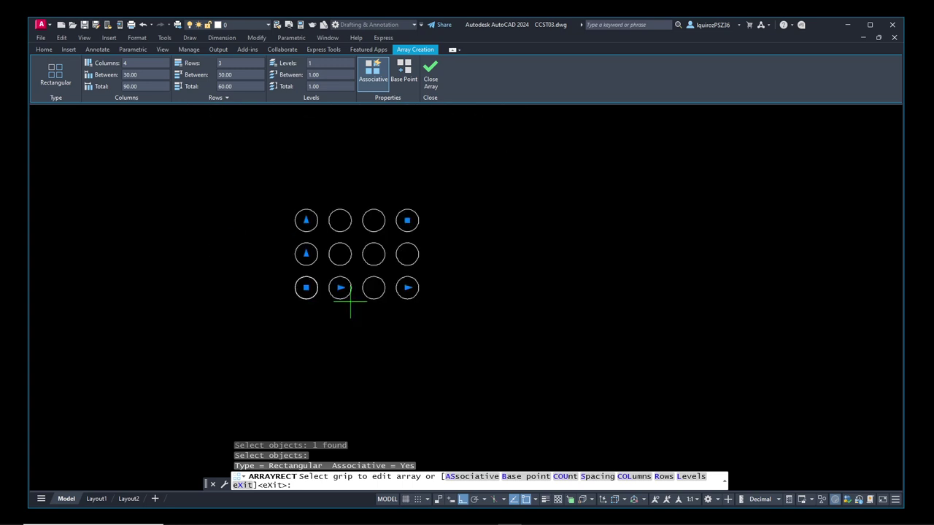
{"action": "scroll", "coordinate": [340, 194], "scroll_direction": "up", "scroll_amount": 3}
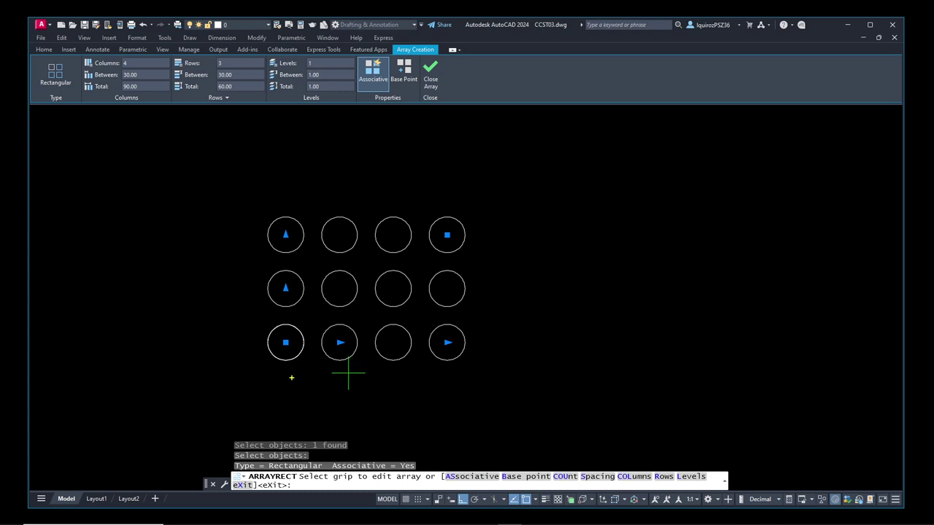
{"action": "mouse_move", "coordinate": [286, 367]}
{"action": "left_mouse_down"}
{"action": "mouse_move", "coordinate": [285, 398]}
{"action": "mouse_move", "coordinate": [301, 398]}
{"action": "left_mouse_up"}
{"action": "left_click_drag", "start_coordinate": [340, 370], "coordinate": [339, 423]}
{"action": "left_click_drag", "start_coordinate": [329, 402], "coordinate": [349, 410]}
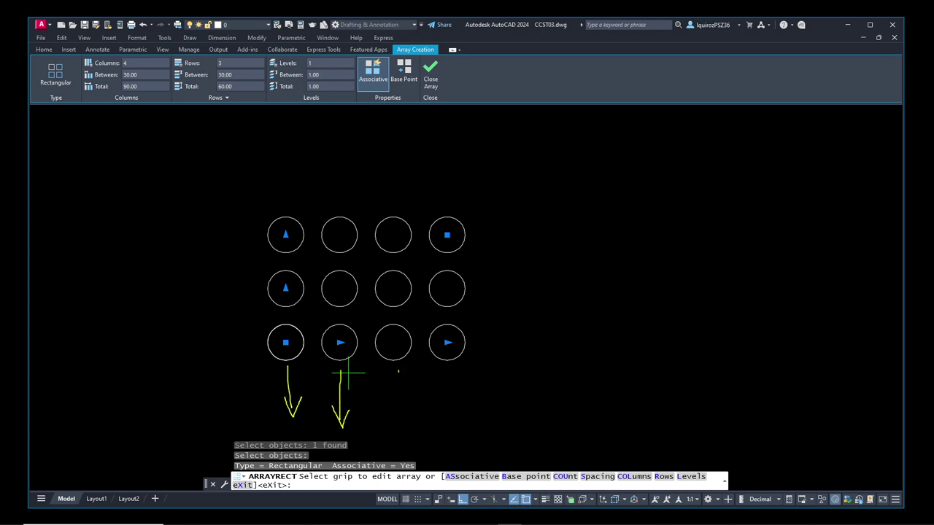
{"action": "left_click_drag", "start_coordinate": [398, 372], "coordinate": [399, 416]}
{"action": "mouse_move", "coordinate": [393, 408]}
{"action": "left_mouse_down"}
{"action": "mouse_move", "coordinate": [398, 421]}
{"action": "mouse_move", "coordinate": [410, 407]}
{"action": "left_mouse_up"}
{"action": "mouse_move", "coordinate": [447, 363]}
{"action": "left_mouse_down"}
{"action": "mouse_move", "coordinate": [448, 433]}
{"action": "mouse_move", "coordinate": [458, 413]}
{"action": "left_mouse_up"}
{"action": "mouse_move", "coordinate": [510, 391]}
{"action": "left_mouse_down"}
{"action": "mouse_move", "coordinate": [530, 388]}
{"action": "mouse_move", "coordinate": [506, 411]}
{"action": "mouse_move", "coordinate": [544, 420]}
{"action": "mouse_move", "coordinate": [570, 392]}
{"action": "left_mouse_up"}
{"action": "mouse_move", "coordinate": [542, 414]}
{"action": "left_mouse_down"}
{"action": "mouse_move", "coordinate": [597, 400]}
{"action": "mouse_move", "coordinate": [599, 430]}
{"action": "left_mouse_up"}
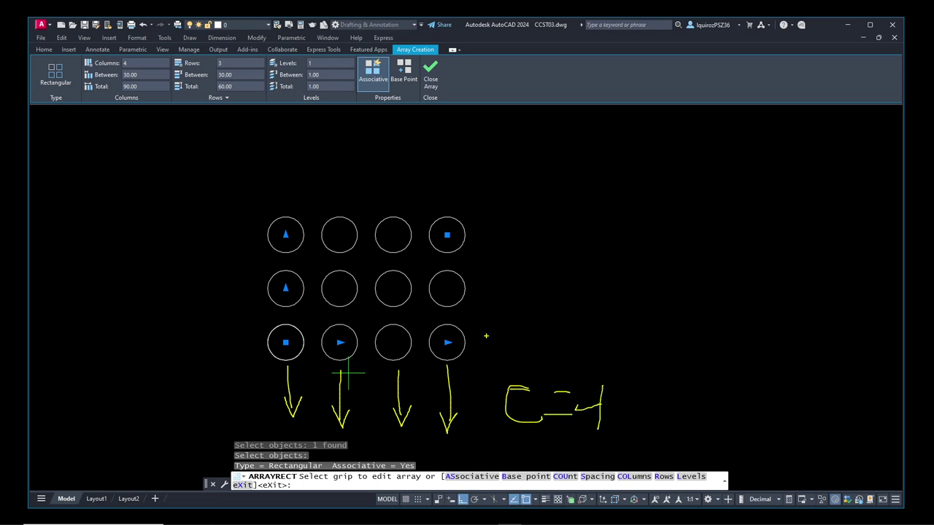
{"action": "left_click_drag", "start_coordinate": [479, 340], "coordinate": [529, 339]}
{"action": "left_click_drag", "start_coordinate": [489, 289], "coordinate": [533, 288]}
{"action": "left_click_drag", "start_coordinate": [501, 235], "coordinate": [523, 237]}
{"action": "mouse_move", "coordinate": [572, 255]}
{"action": "left_mouse_down"}
{"action": "mouse_move", "coordinate": [573, 295]}
{"action": "mouse_move", "coordinate": [576, 276]}
{"action": "mouse_move", "coordinate": [598, 286]}
{"action": "mouse_move", "coordinate": [629, 258]}
{"action": "mouse_move", "coordinate": [639, 284]}
{"action": "left_mouse_up"}
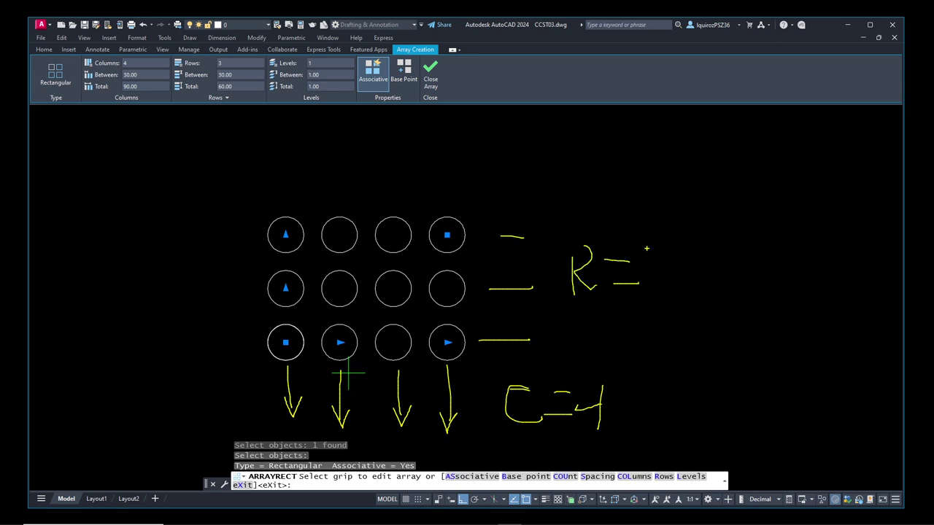
{"action": "mouse_move", "coordinate": [645, 248]}
{"action": "left_mouse_down"}
{"action": "mouse_move", "coordinate": [660, 262]}
{"action": "mouse_move", "coordinate": [649, 280]}
{"action": "left_mouse_up"}
{"action": "key", "text": "Escape"}
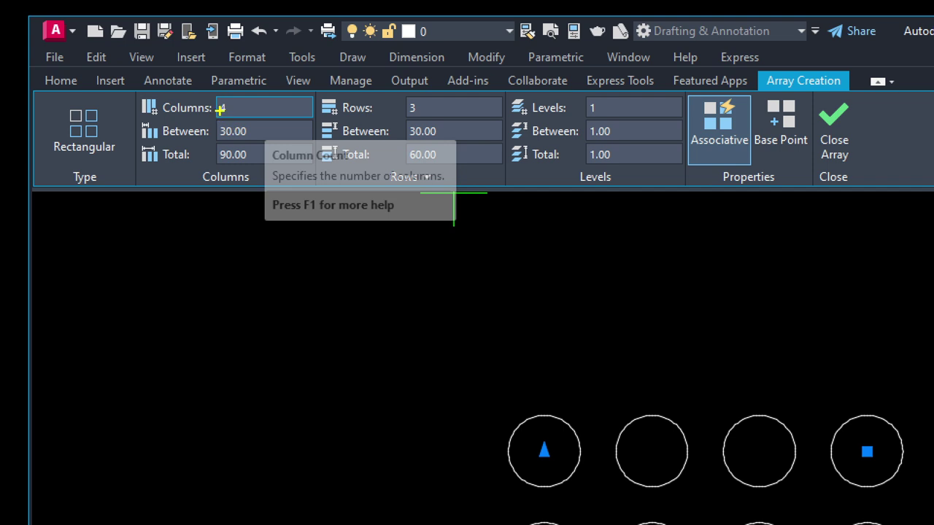
{"action": "mouse_move", "coordinate": [221, 97]}
{"action": "left_mouse_down"}
{"action": "mouse_move", "coordinate": [213, 115]}
{"action": "mouse_move", "coordinate": [227, 99]}
{"action": "left_mouse_up"}
{"action": "mouse_move", "coordinate": [416, 95]}
{"action": "left_mouse_down"}
{"action": "mouse_move", "coordinate": [401, 115]}
{"action": "mouse_move", "coordinate": [410, 119]}
{"action": "mouse_move", "coordinate": [407, 89]}
{"action": "left_mouse_up"}
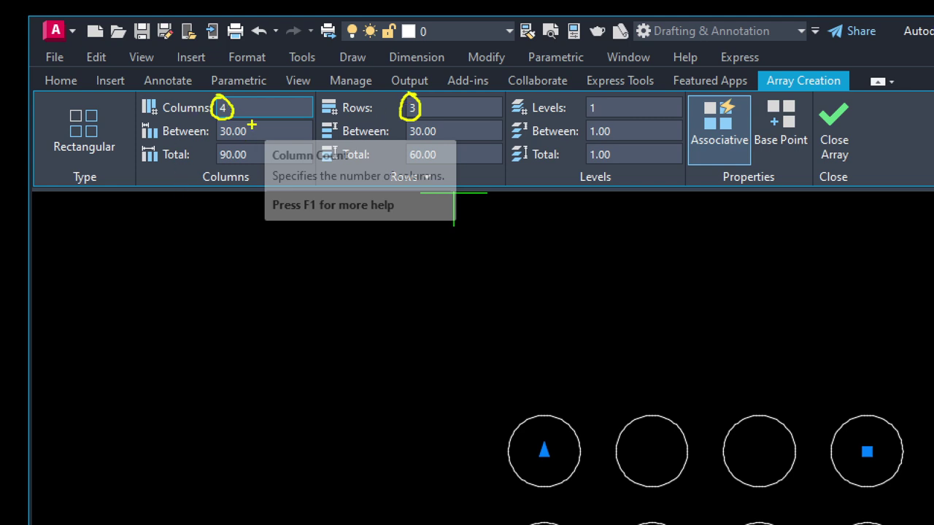
{"action": "mouse_move", "coordinate": [254, 125]}
{"action": "left_mouse_down"}
{"action": "mouse_move", "coordinate": [228, 120]}
{"action": "mouse_move", "coordinate": [209, 134]}
{"action": "mouse_move", "coordinate": [223, 146]}
{"action": "mouse_move", "coordinate": [247, 145]}
{"action": "mouse_move", "coordinate": [252, 123]}
{"action": "left_mouse_up"}
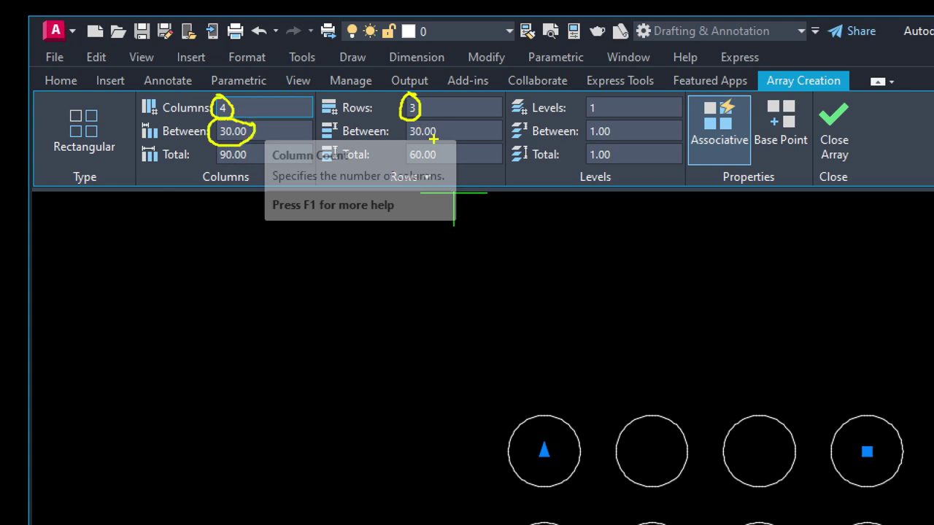
{"action": "mouse_move", "coordinate": [441, 123]}
{"action": "left_mouse_down"}
{"action": "mouse_move", "coordinate": [402, 132]}
{"action": "mouse_move", "coordinate": [411, 148]}
{"action": "mouse_move", "coordinate": [433, 151]}
{"action": "mouse_move", "coordinate": [440, 119]}
{"action": "left_mouse_up"}
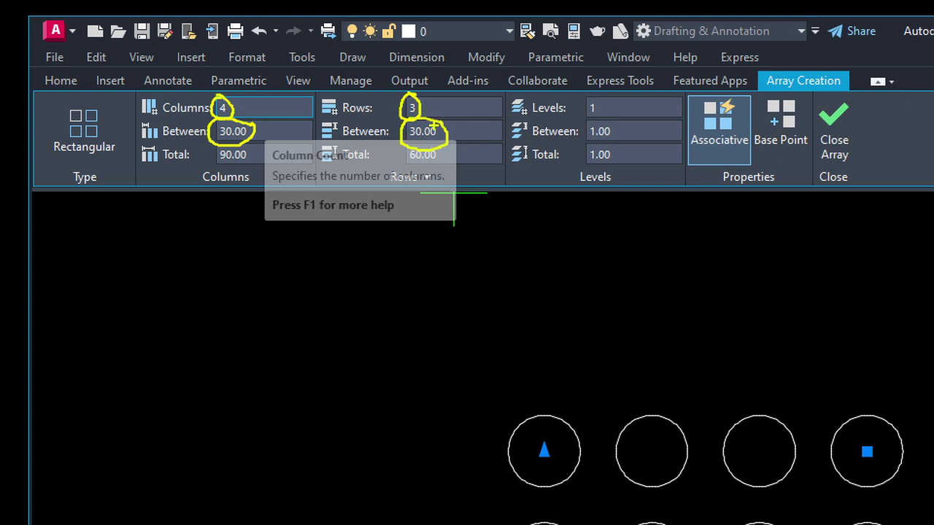
{"action": "key", "text": "Escape"}
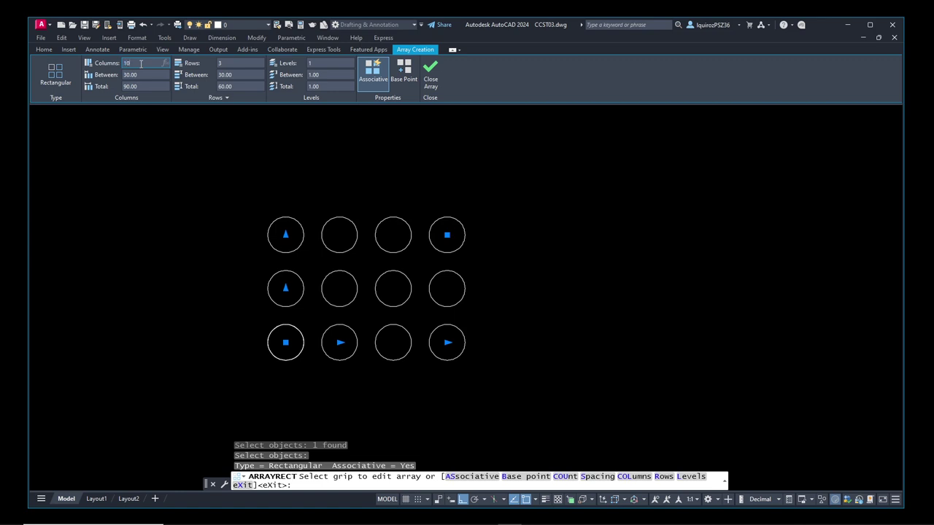
- Change the array to 10 columns and 5 rows, spanning 270 by 120 at 30 spacing
{"action": "key", "text": "Return"}
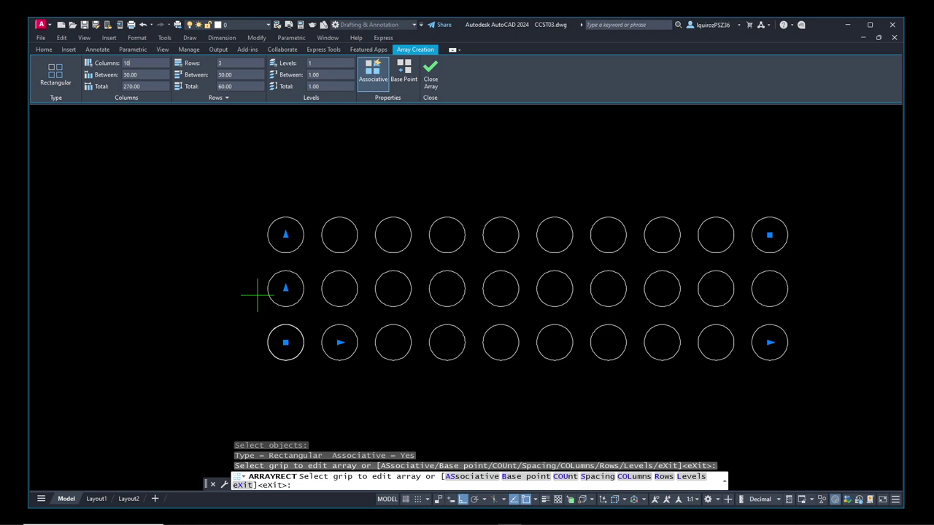
{"action": "left_click", "coordinate": [230, 64]}
{"action": "key", "text": "Return"}
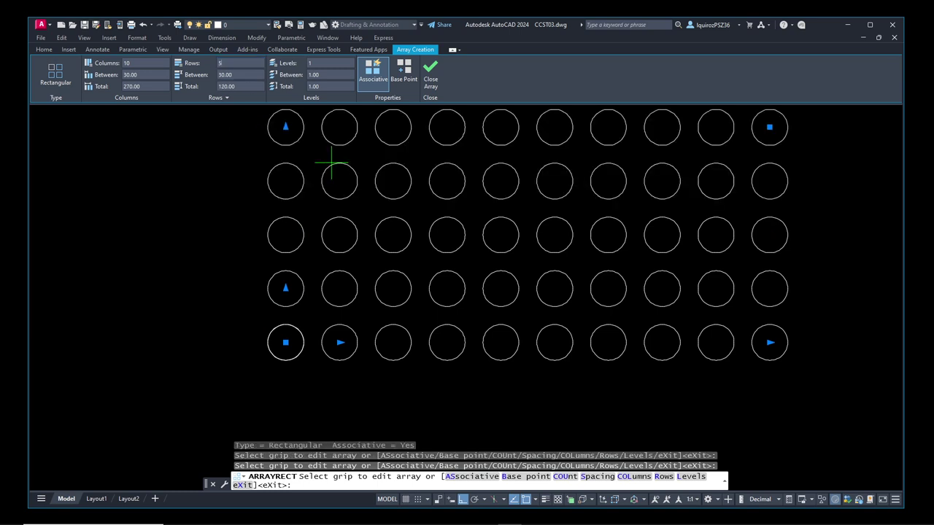
{"action": "scroll", "coordinate": [321, 175], "scroll_direction": "down", "scroll_amount": 3}
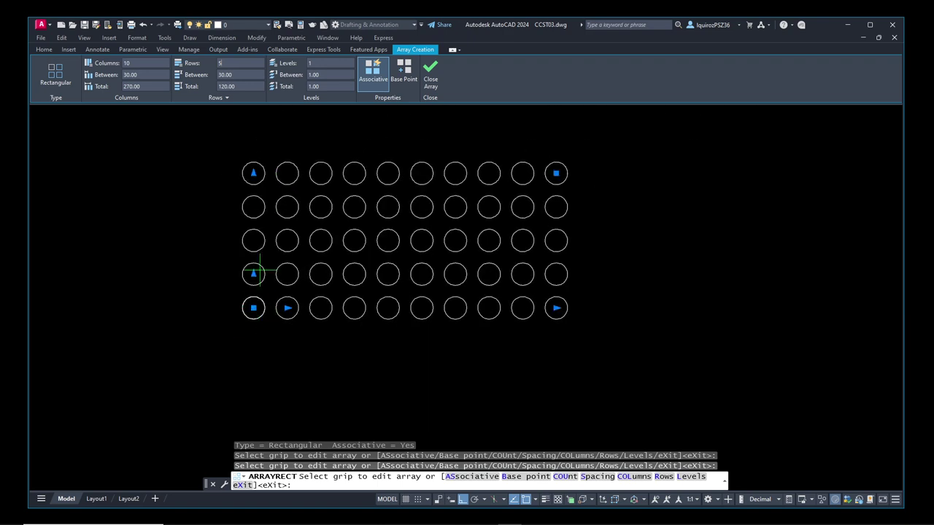
{"action": "scroll", "coordinate": [300, 189], "scroll_direction": "up", "scroll_amount": 2}
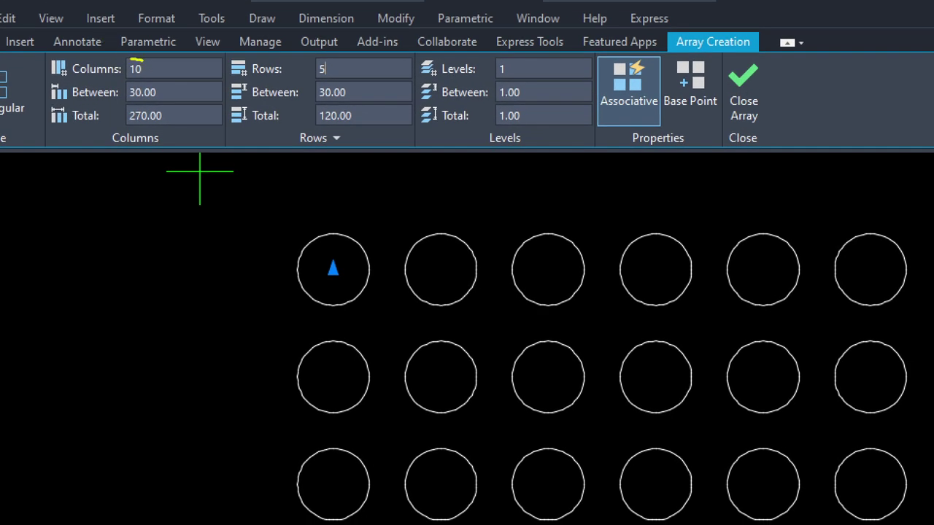
{"action": "mouse_move", "coordinate": [133, 61]}
{"action": "left_mouse_down"}
{"action": "mouse_move", "coordinate": [124, 79]}
{"action": "mouse_move", "coordinate": [149, 67]}
{"action": "mouse_move", "coordinate": [137, 58]}
{"action": "left_mouse_up"}
{"action": "mouse_move", "coordinate": [327, 57]}
{"action": "left_mouse_down"}
{"action": "mouse_move", "coordinate": [315, 79]}
{"action": "mouse_move", "coordinate": [333, 59]}
{"action": "left_mouse_up"}
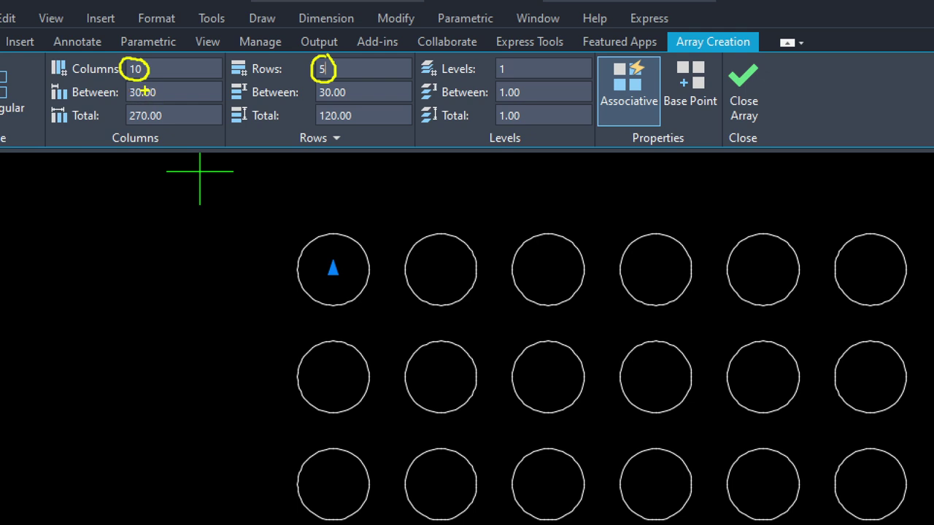
{"action": "key", "text": "Escape"}
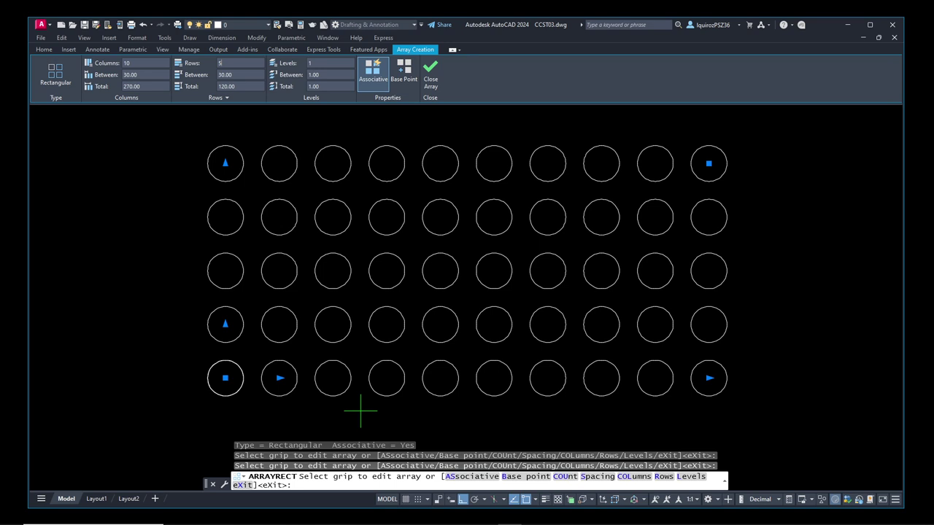
{"action": "mouse_move", "coordinate": [240, 353]}
{"action": "left_mouse_down"}
{"action": "mouse_move", "coordinate": [203, 361]}
{"action": "mouse_move", "coordinate": [199, 385]}
{"action": "mouse_move", "coordinate": [222, 403]}
{"action": "mouse_move", "coordinate": [243, 400]}
{"action": "mouse_move", "coordinate": [240, 353]}
{"action": "left_mouse_up"}
{"action": "left_click_drag", "start_coordinate": [252, 418], "coordinate": [314, 415]}
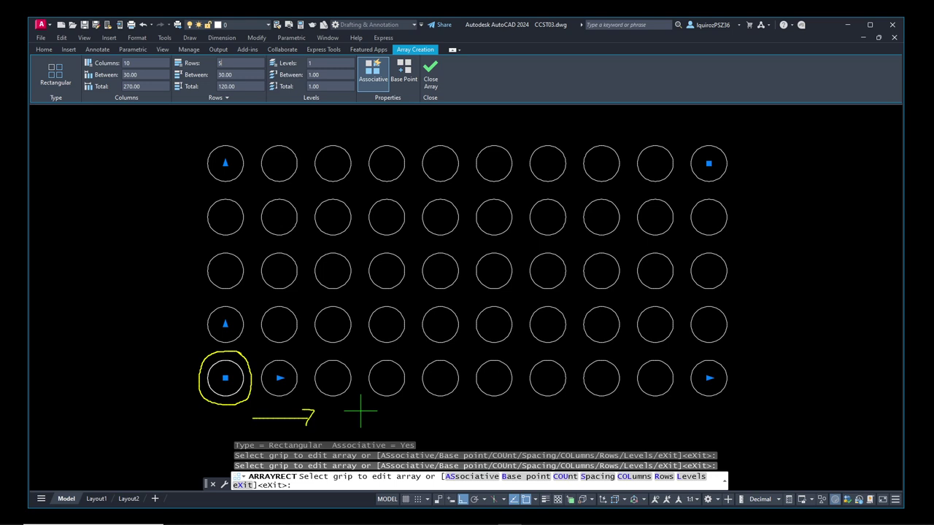
{"action": "mouse_move", "coordinate": [202, 421]}
{"action": "left_mouse_down"}
{"action": "mouse_move", "coordinate": [140, 421]}
{"action": "mouse_move", "coordinate": [146, 410]}
{"action": "mouse_move", "coordinate": [149, 431]}
{"action": "left_mouse_up"}
{"action": "left_click_drag", "start_coordinate": [328, 371], "coordinate": [329, 387]}
{"action": "left_click_drag", "start_coordinate": [385, 370], "coordinate": [386, 381]}
{"action": "key", "text": "Escape"}
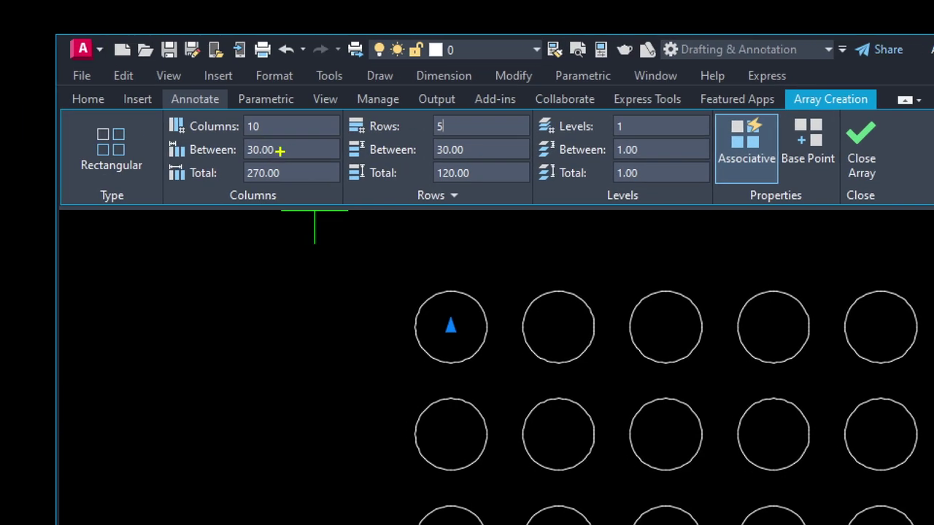
{"action": "left_click_drag", "start_coordinate": [295, 148], "coordinate": [283, 151]}
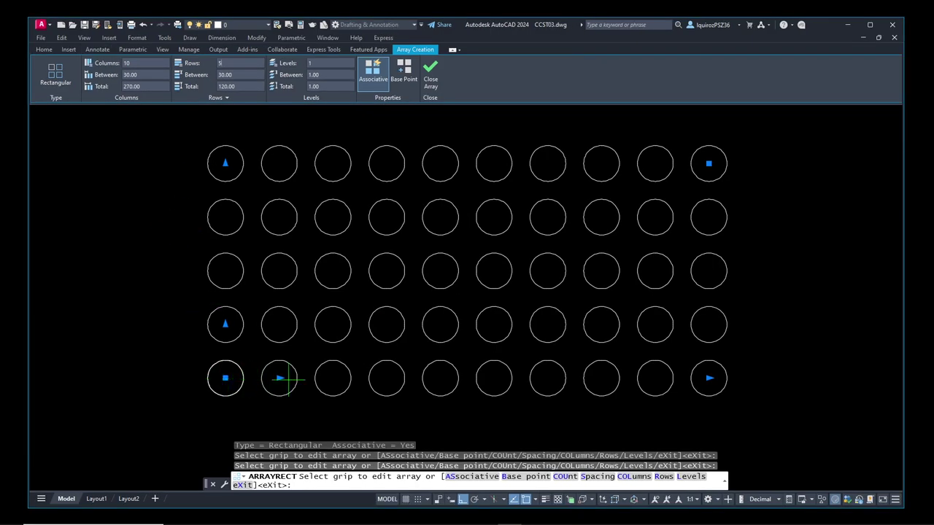
- Try -30 column spacing, which flips the ten columns leftward
{"action": "left_click", "coordinate": [129, 75]}
{"action": "type", "text": "-3"}
{"action": "type", "text": "0"}
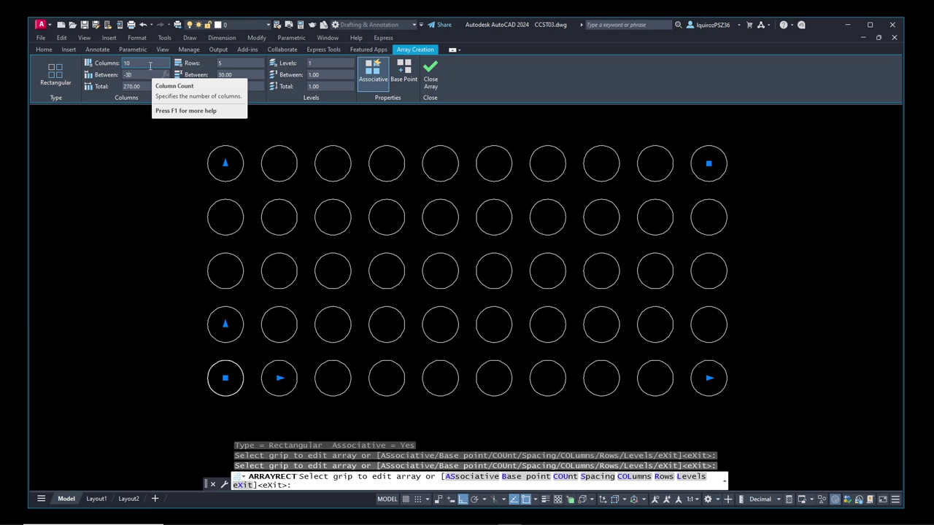
{"action": "key", "text": "Return"}
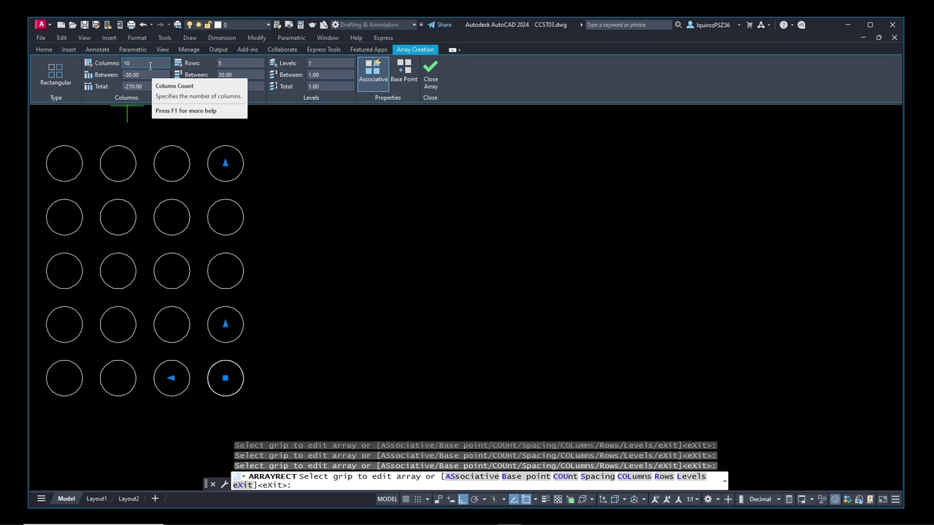
{"action": "scroll", "coordinate": [246, 221], "scroll_direction": "down", "scroll_amount": 2}
{"action": "mouse_move", "coordinate": [246, 221]}
{"action": "middle_mouse_down"}
{"action": "mouse_move", "coordinate": [416, 252]}
{"action": "mouse_move", "coordinate": [463, 244]}
{"action": "middle_mouse_up"}
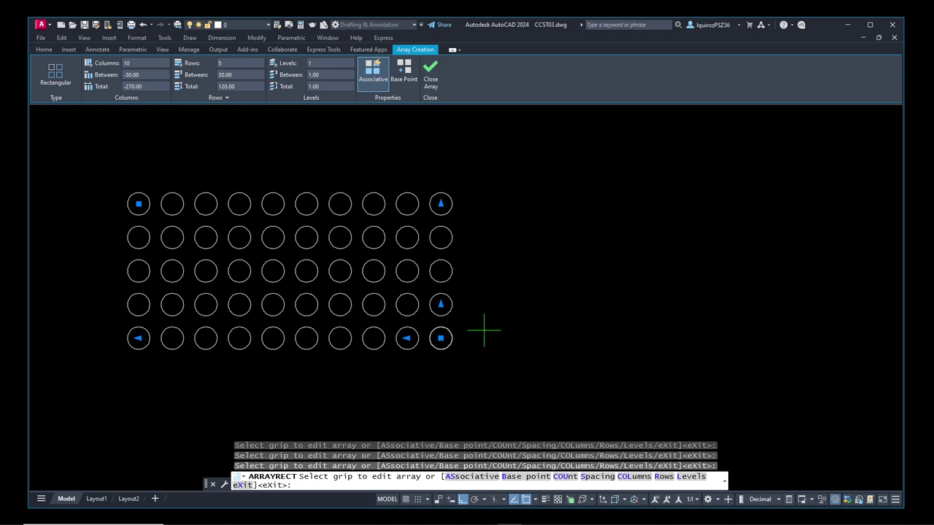
{"action": "scroll", "coordinate": [269, 254], "scroll_direction": "up", "scroll_amount": 2}
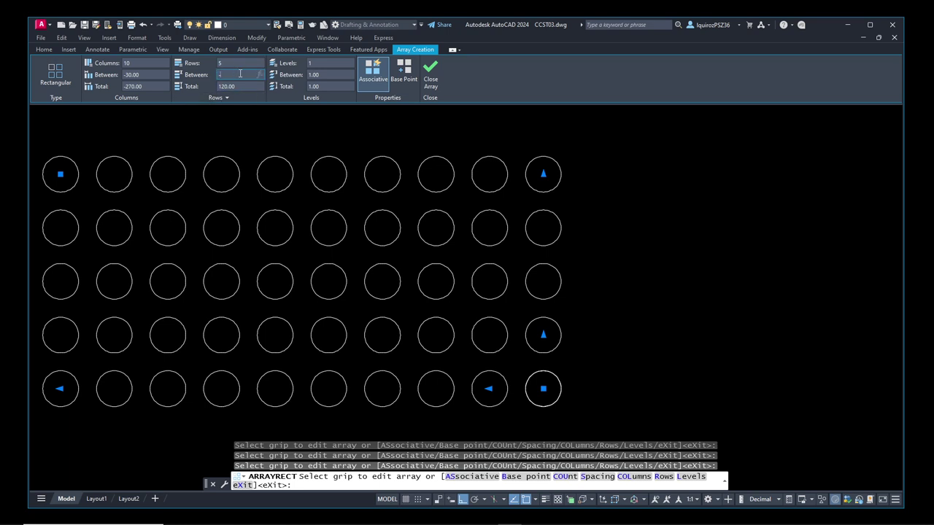
- Set row spacing to -30 and restore column spacing to 30
{"action": "key", "text": "Return"}
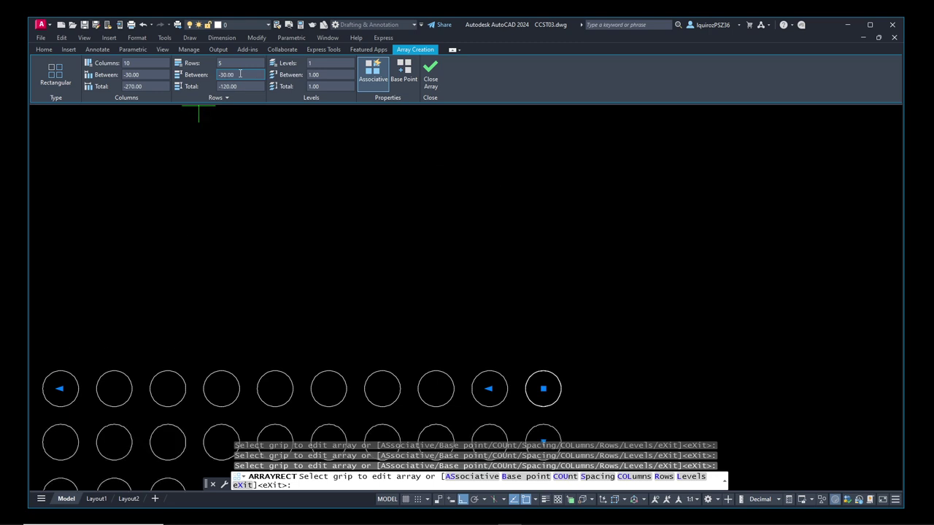
{"action": "scroll", "coordinate": [250, 165], "scroll_direction": "down", "scroll_amount": 2}
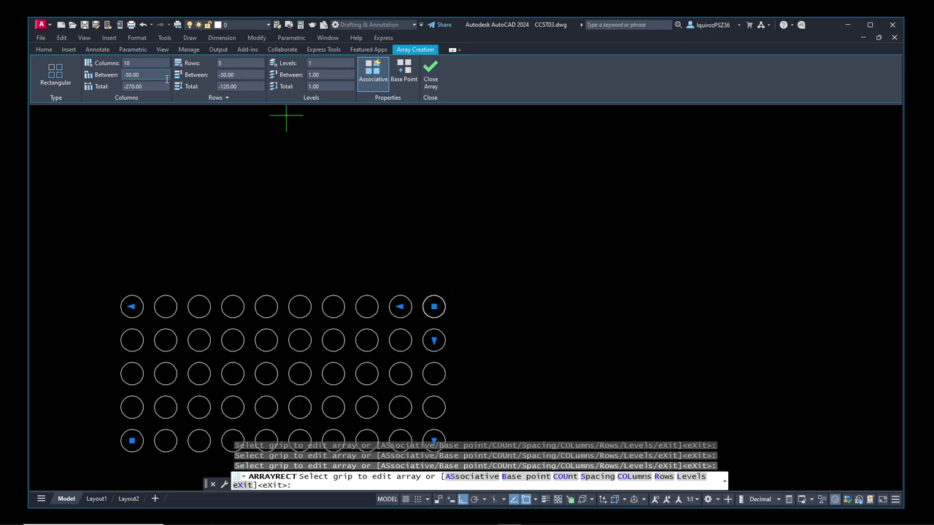
{"action": "left_click", "coordinate": [145, 74]}
{"action": "key", "text": "Return"}
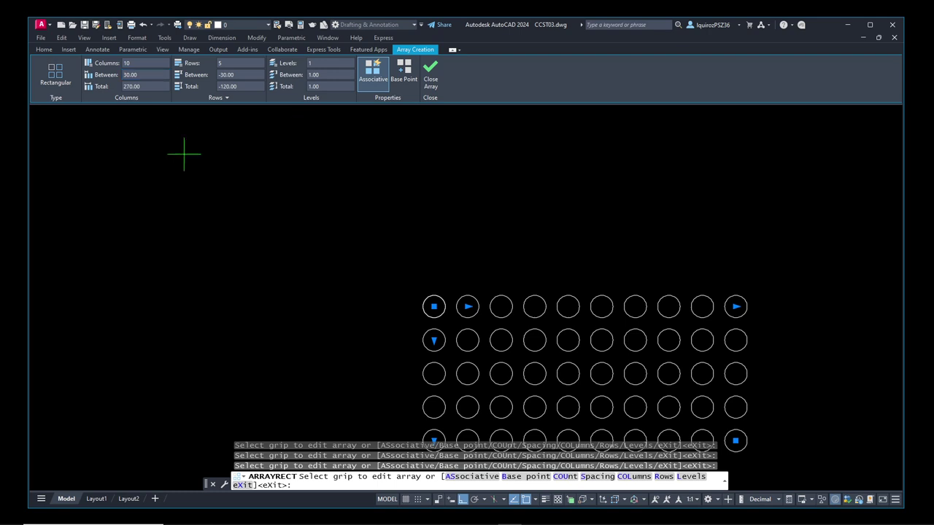
{"action": "mouse_move", "coordinate": [165, 182]}
{"action": "middle_mouse_down"}
{"action": "mouse_move", "coordinate": [63, 116]}
{"action": "mouse_move", "coordinate": [69, 126]}
{"action": "middle_mouse_up"}
- Set column spacing to 25 after trying 20, and row spacing to -25
{"action": "scroll", "coordinate": [438, 295], "scroll_direction": "up", "scroll_amount": 2}
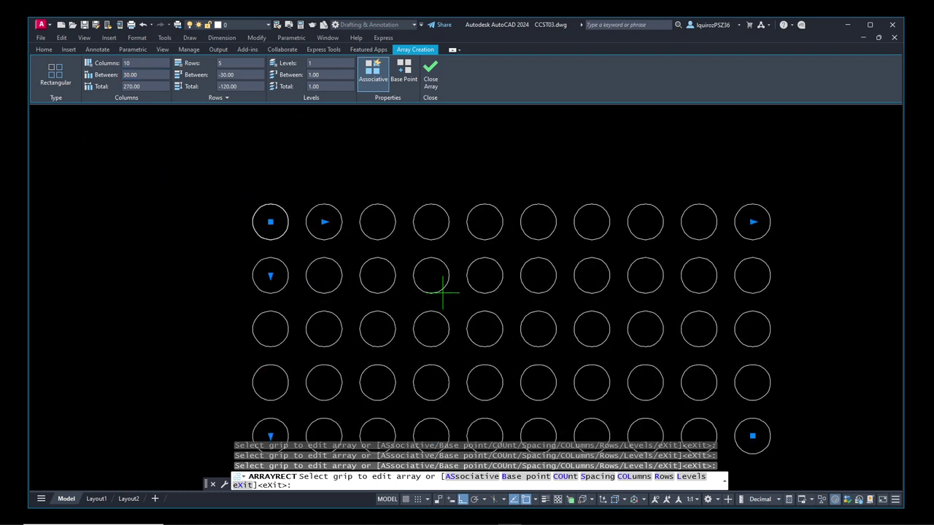
{"action": "scroll", "coordinate": [434, 281], "scroll_direction": "down", "scroll_amount": 2}
{"action": "mouse_move", "coordinate": [434, 282]}
{"action": "middle_mouse_down"}
{"action": "mouse_move", "coordinate": [364, 233]}
{"action": "mouse_move", "coordinate": [379, 233]}
{"action": "middle_mouse_up"}
{"action": "scroll", "coordinate": [401, 241], "scroll_direction": "up", "scroll_amount": 2}
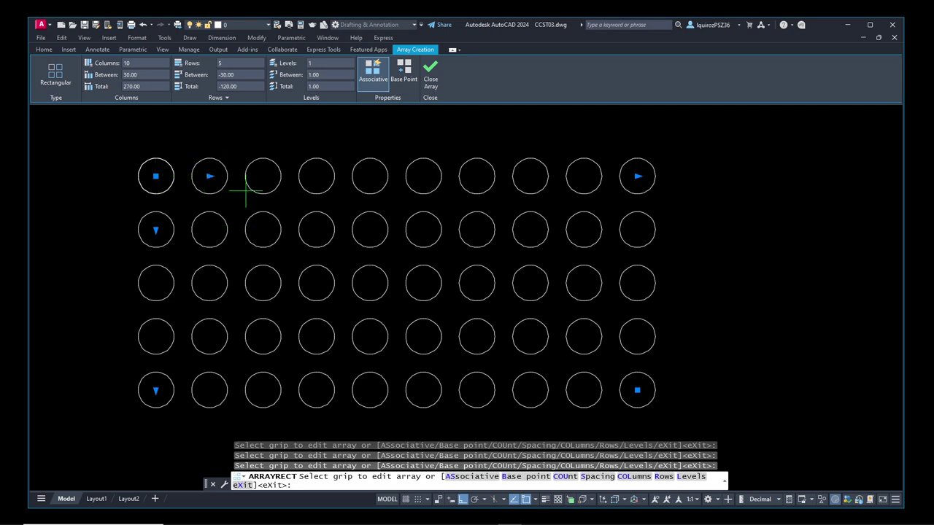
{"action": "left_click", "coordinate": [146, 74]}
{"action": "key", "text": "Return"}
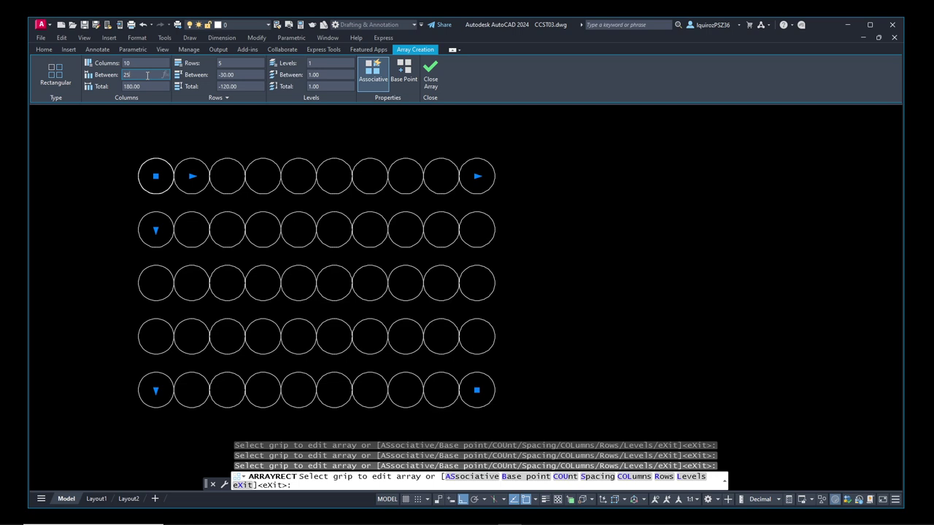
{"action": "type", "text": "25"}
{"action": "key", "text": "Return"}
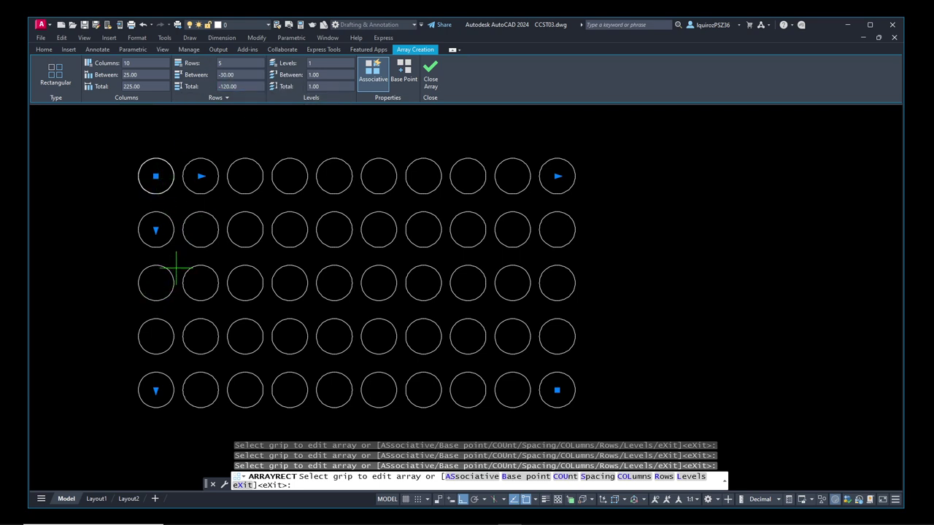
{"action": "left_click", "coordinate": [244, 76]}
{"action": "key", "text": "Return"}
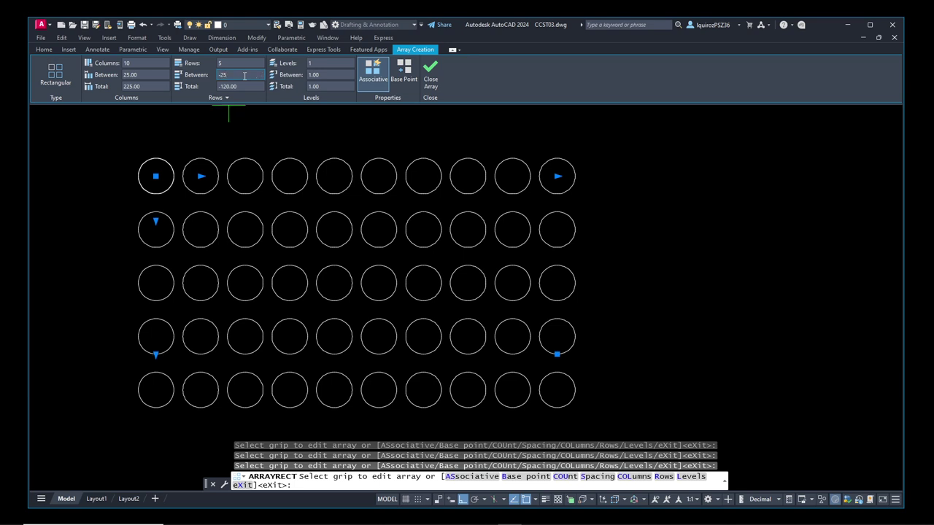
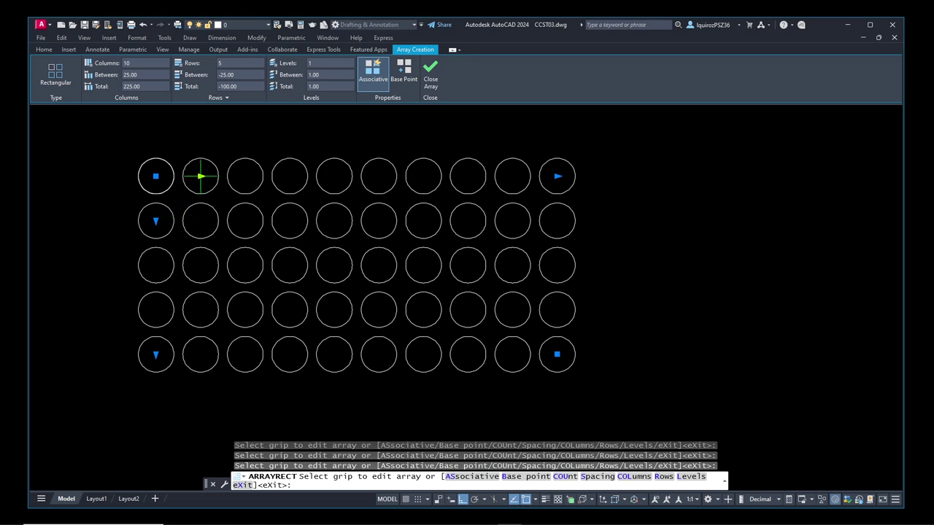
- Start adjusting the column and row spacing grips, then cancel both changes
{"action": "left_click", "coordinate": [201, 175]}
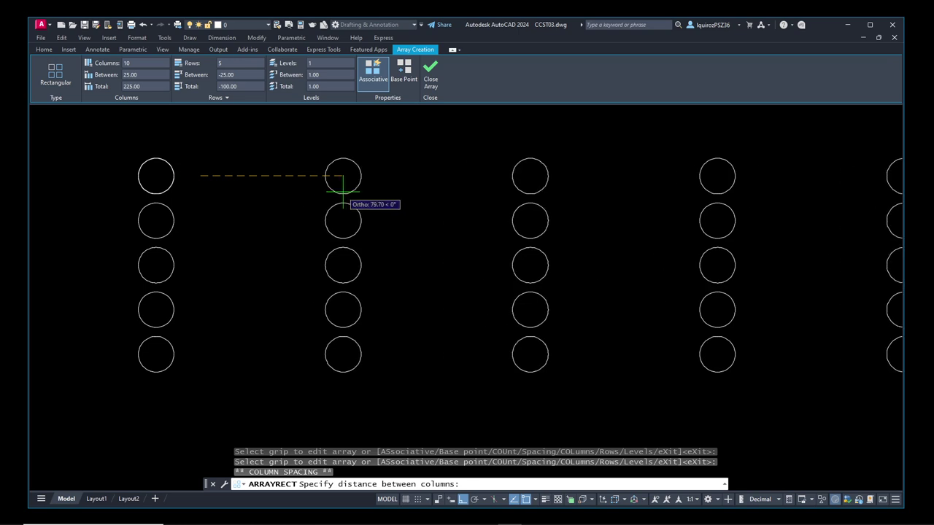
{"action": "key", "text": "Escape"}
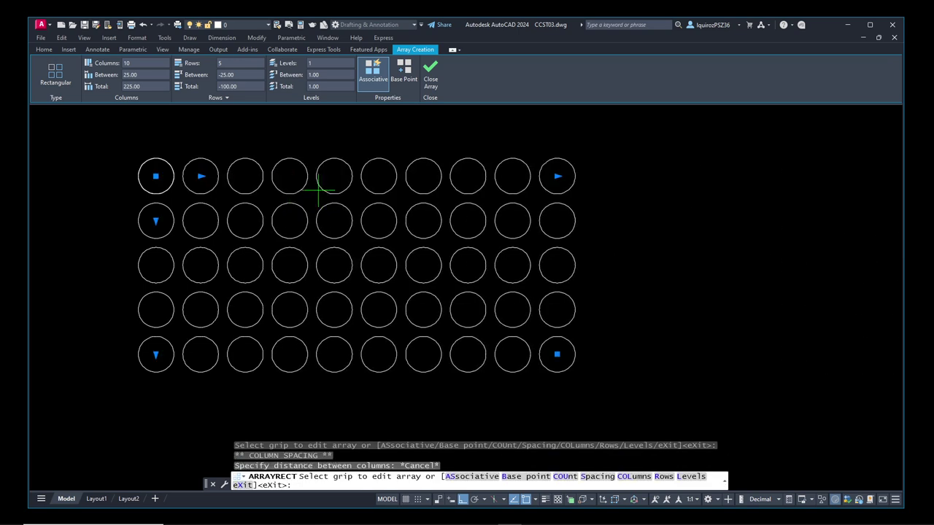
{"action": "left_click", "coordinate": [155, 219]}
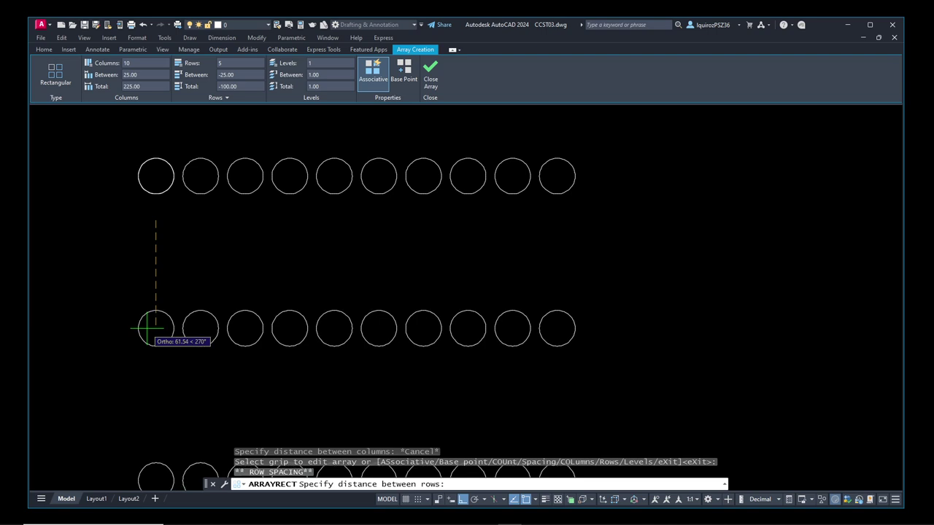
{"action": "key", "text": "Escape"}
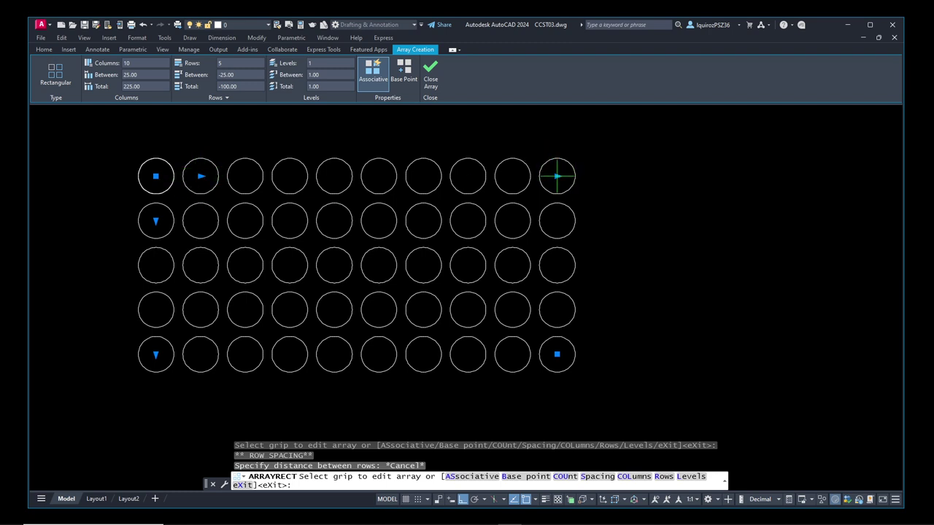
- Set the circle array to 13 columns and 7 rows and close the array
{"action": "left_click", "coordinate": [557, 176]}
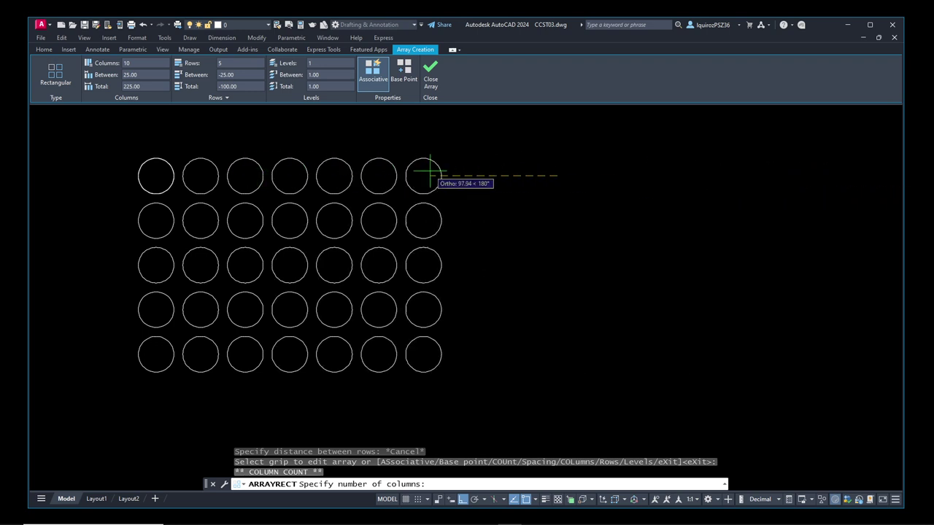
{"action": "left_click", "coordinate": [730, 166]}
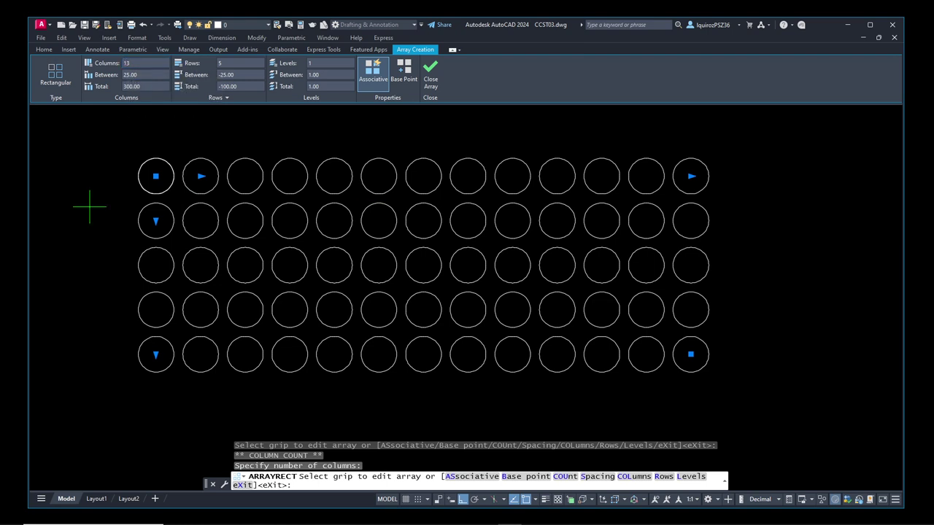
{"action": "left_click", "coordinate": [155, 355]}
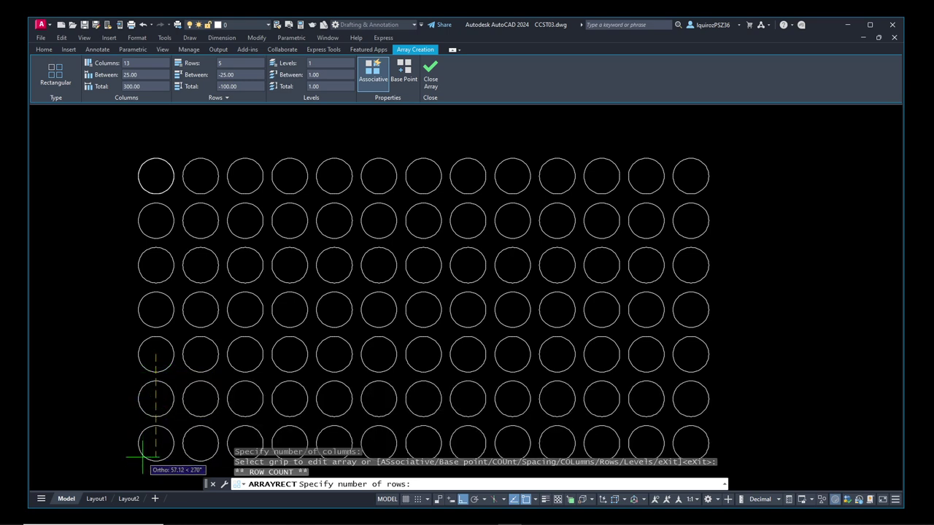
{"action": "left_click", "coordinate": [138, 461]}
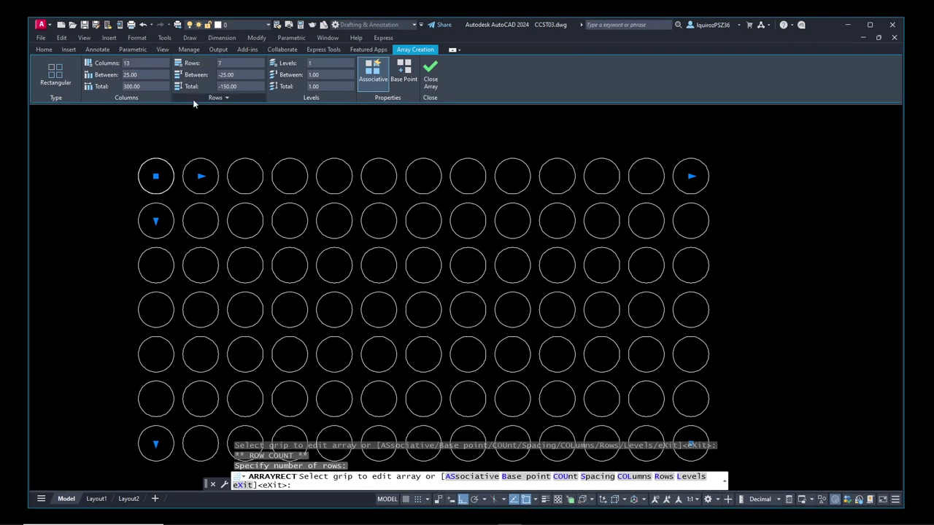
{"action": "left_click", "coordinate": [432, 81]}
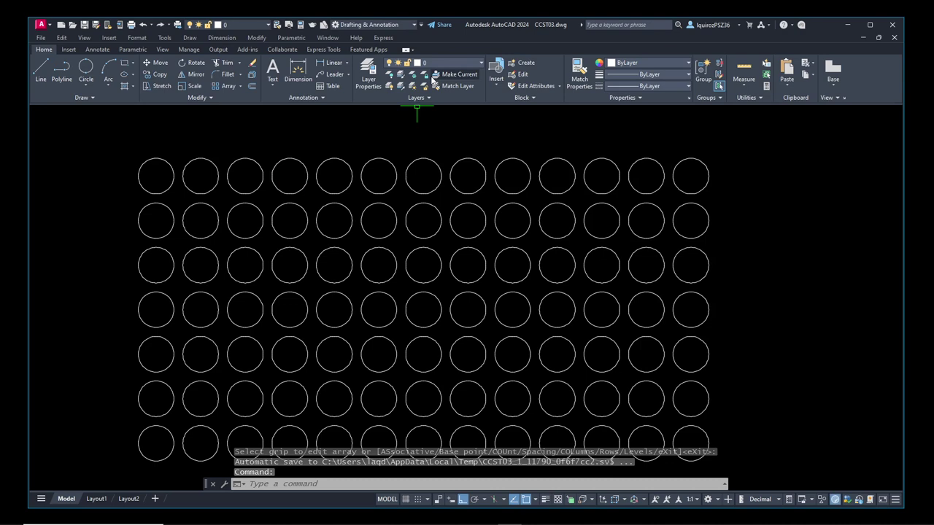
{"action": "left_click", "coordinate": [381, 158]}
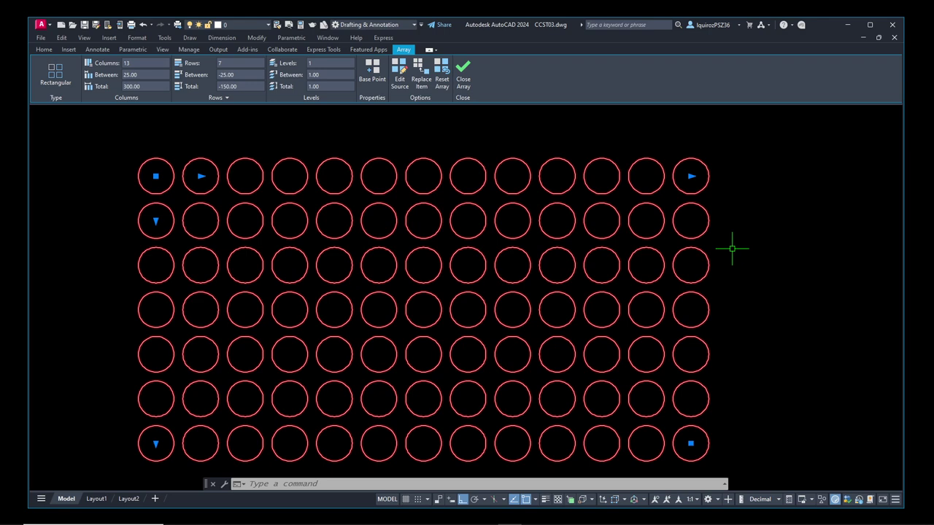
{"action": "key", "text": "Escape"}
{"action": "key", "text": "Escape"}
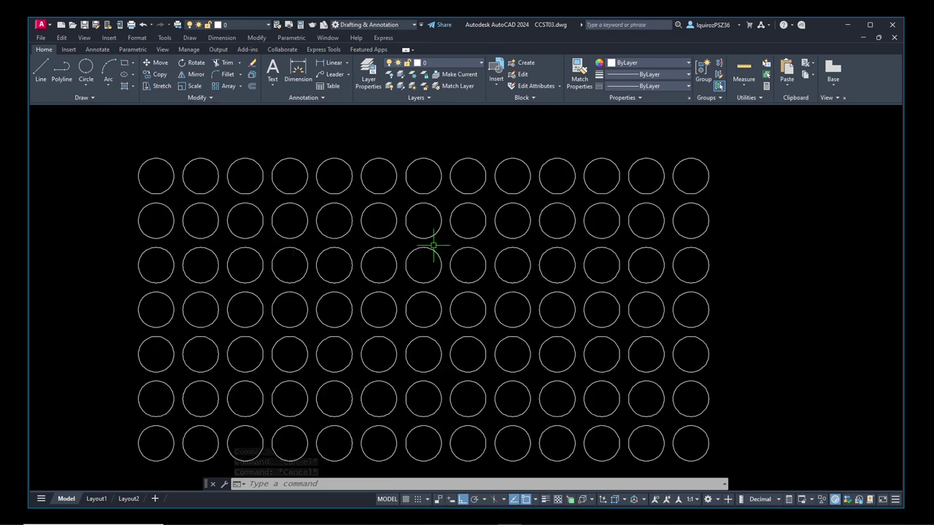
{"action": "left_click", "coordinate": [394, 256]}
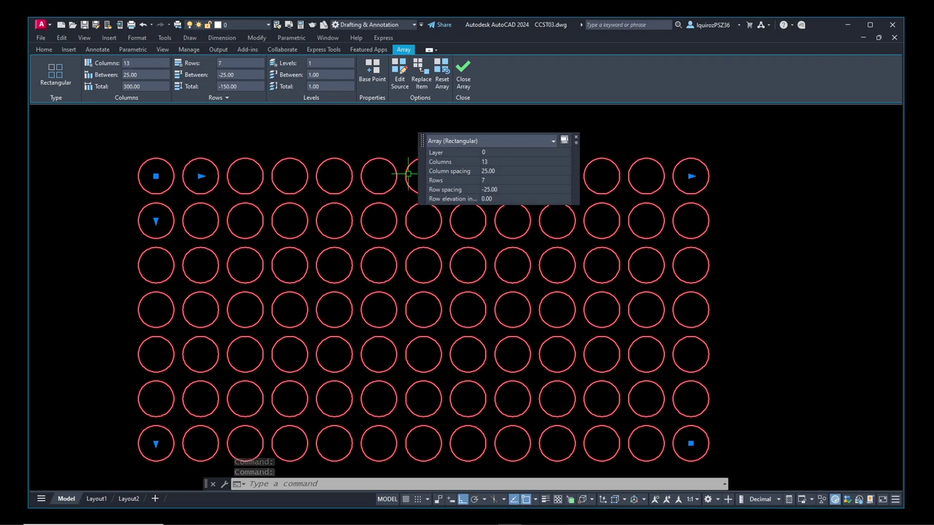
{"action": "left_click", "coordinate": [576, 139]}
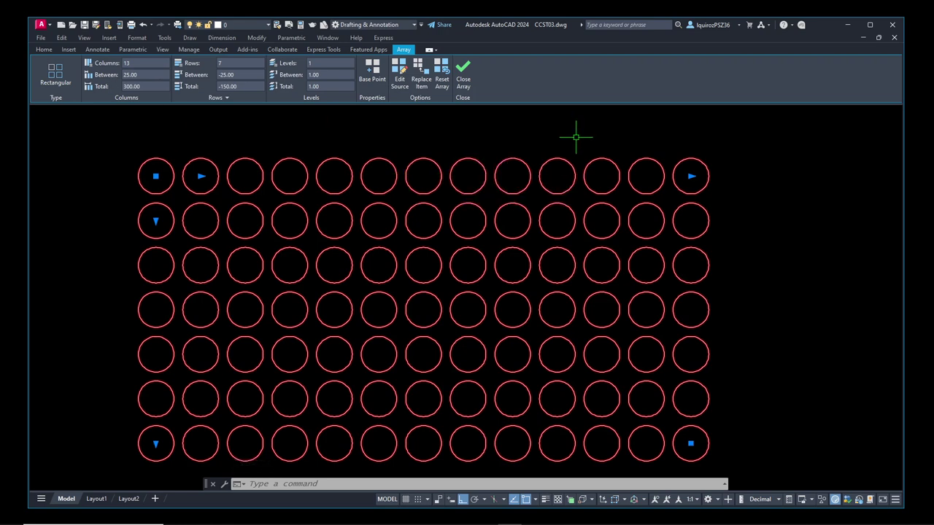
{"action": "key", "text": "Escape"}
{"action": "key", "text": "Escape"}
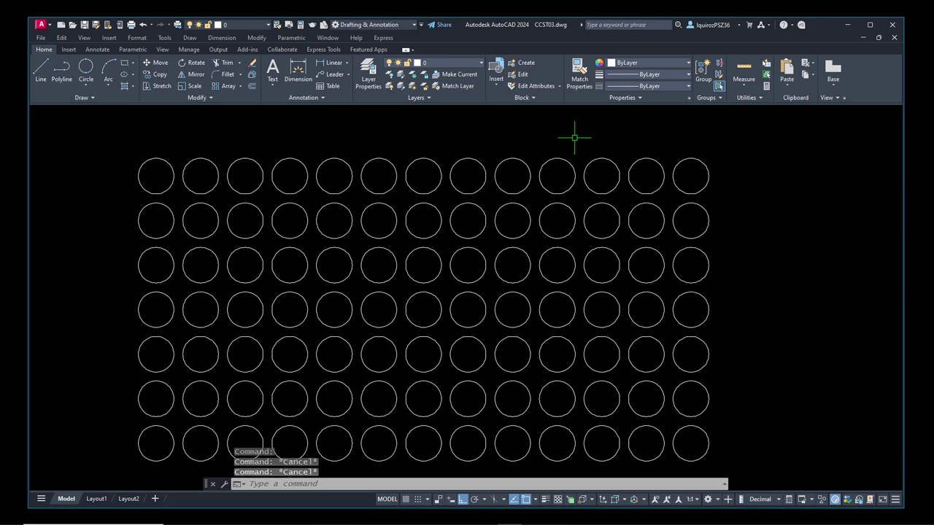
{"action": "left_click", "coordinate": [373, 159]}
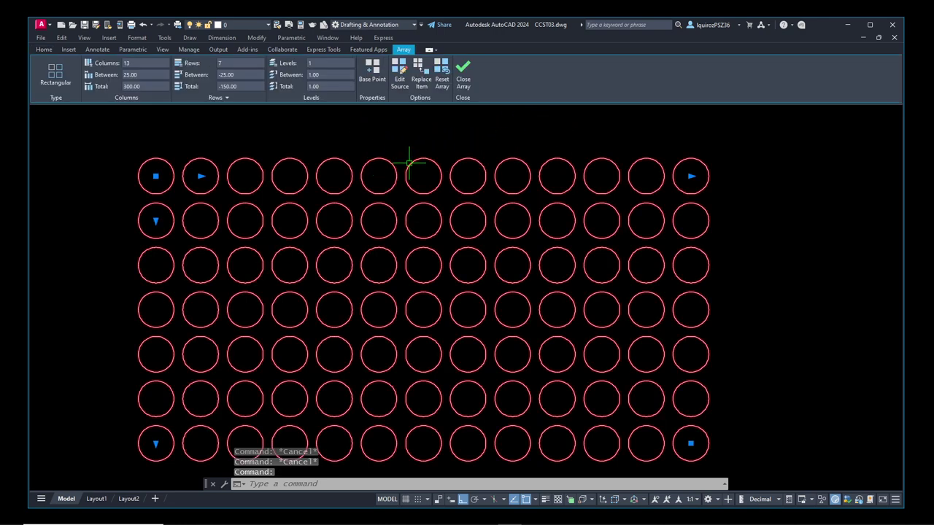
{"action": "key", "text": "Escape"}
{"action": "key", "text": "Escape"}
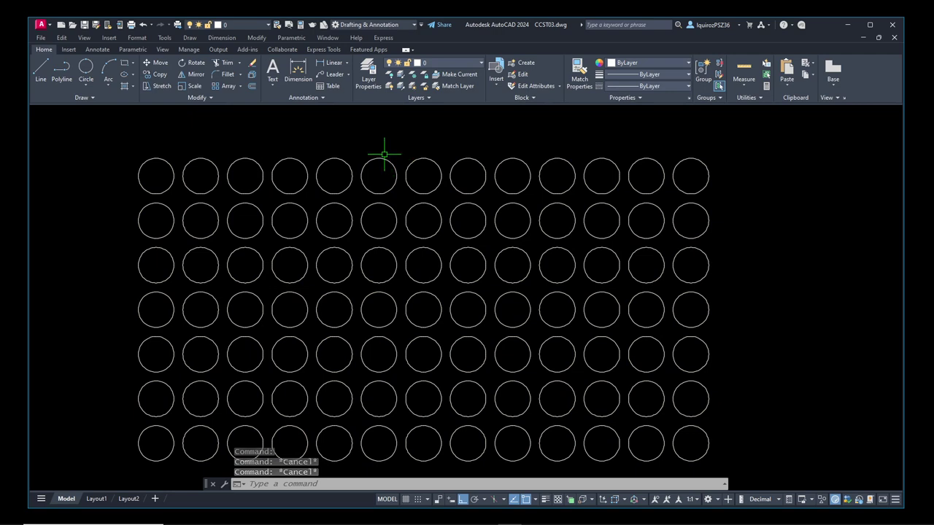
{"action": "middle_click_drag", "start_coordinate": [386, 153], "coordinate": [389, 139]}
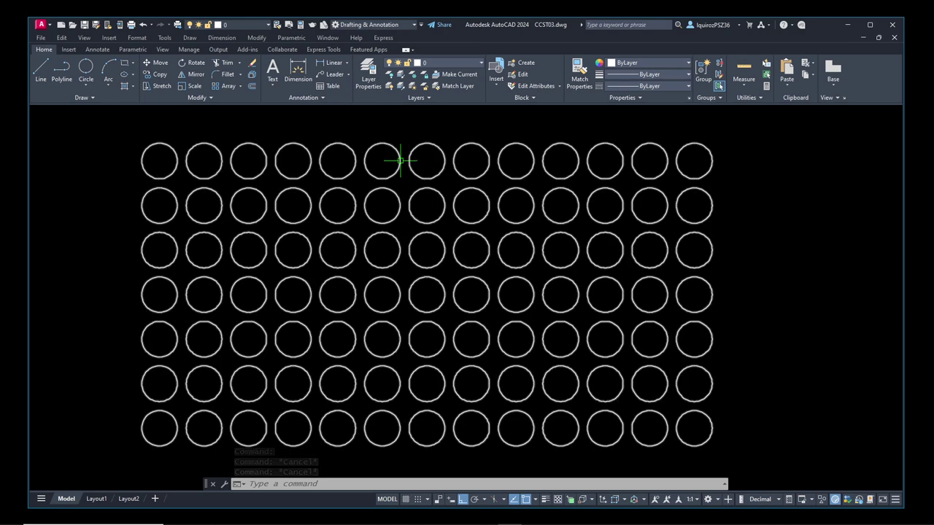
{"action": "left_click", "coordinate": [269, 483]}
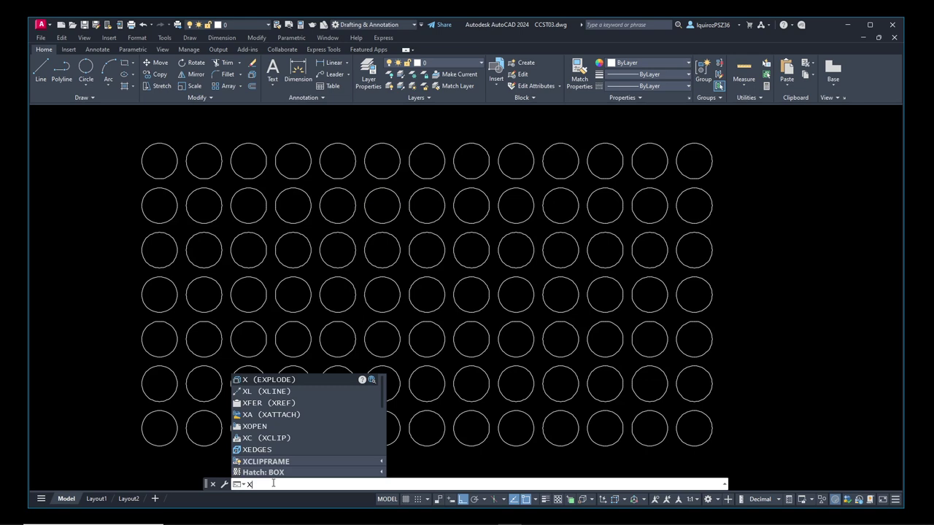
- Explode the circle array into individual circles
{"action": "key", "text": "Return"}
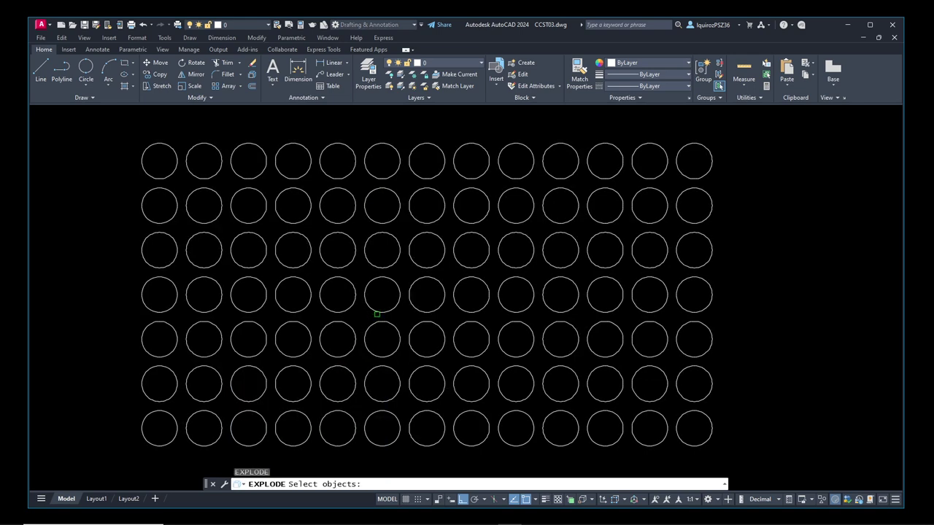
{"action": "left_click", "coordinate": [375, 310]}
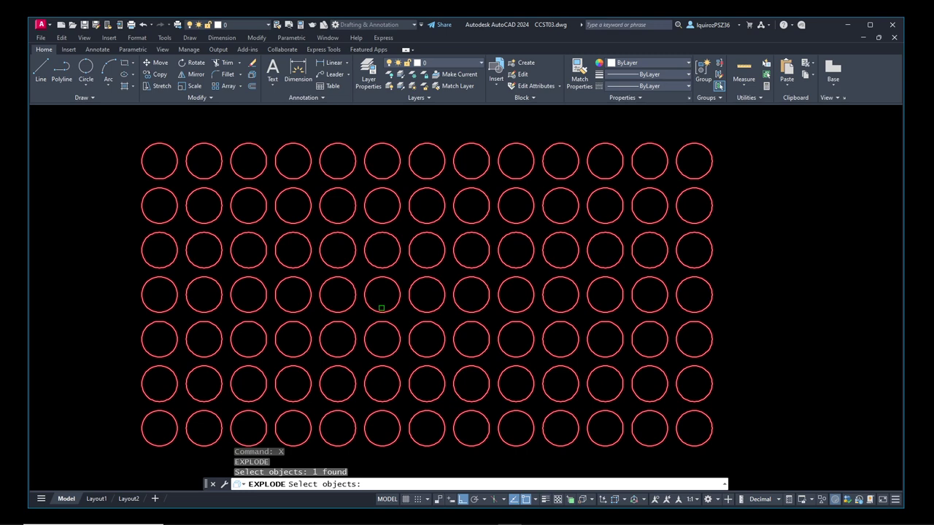
{"action": "key", "text": "Return"}
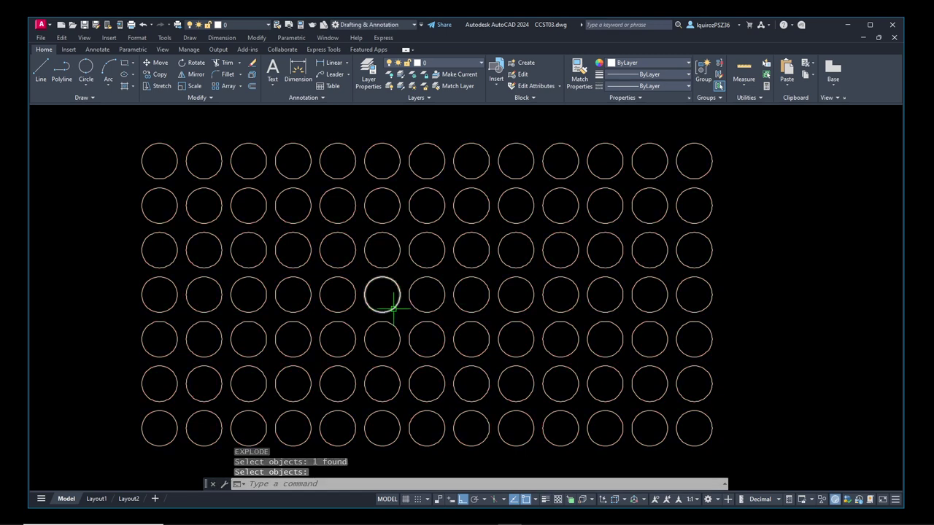
- Select four circles one by one to confirm they are separate, then clear the selection
{"action": "left_click", "coordinate": [382, 308]}
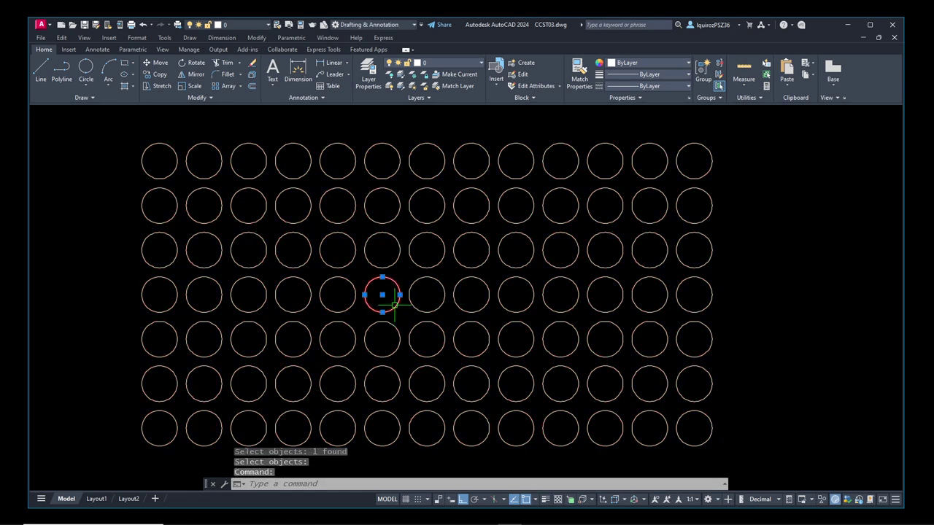
{"action": "left_click", "coordinate": [440, 353]}
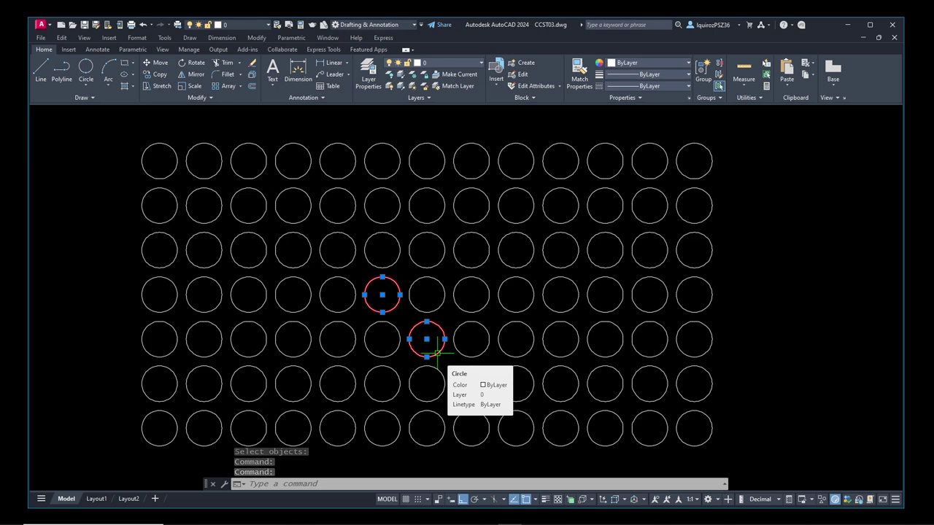
{"action": "left_click", "coordinate": [437, 371]}
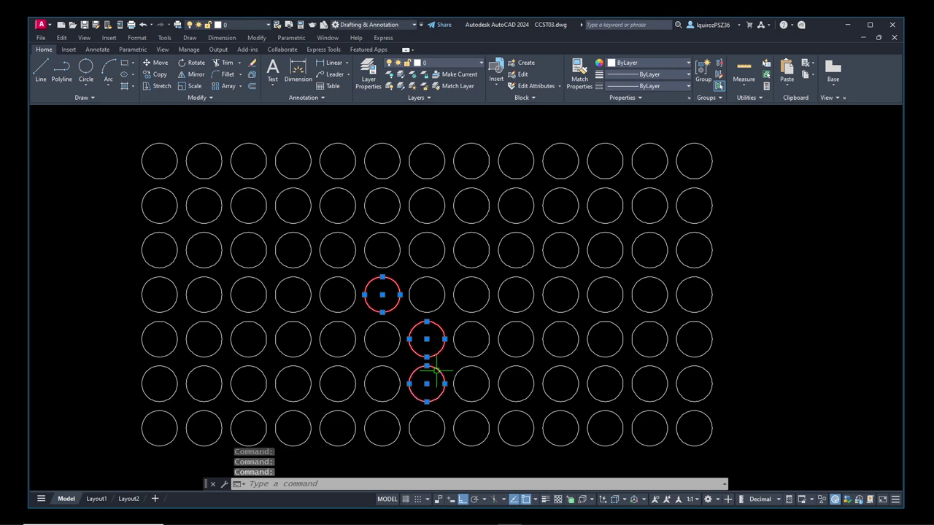
{"action": "left_click", "coordinate": [383, 358]}
{"action": "key", "text": "Escape"}
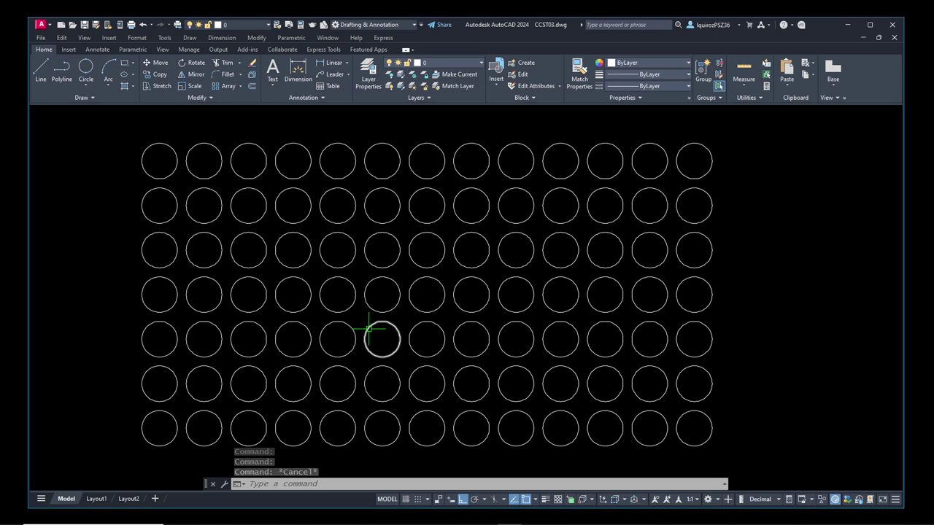
- Erase all but one circle using several selection windows
{"action": "type", "text": "e"}
{"action": "key", "text": "Return"}
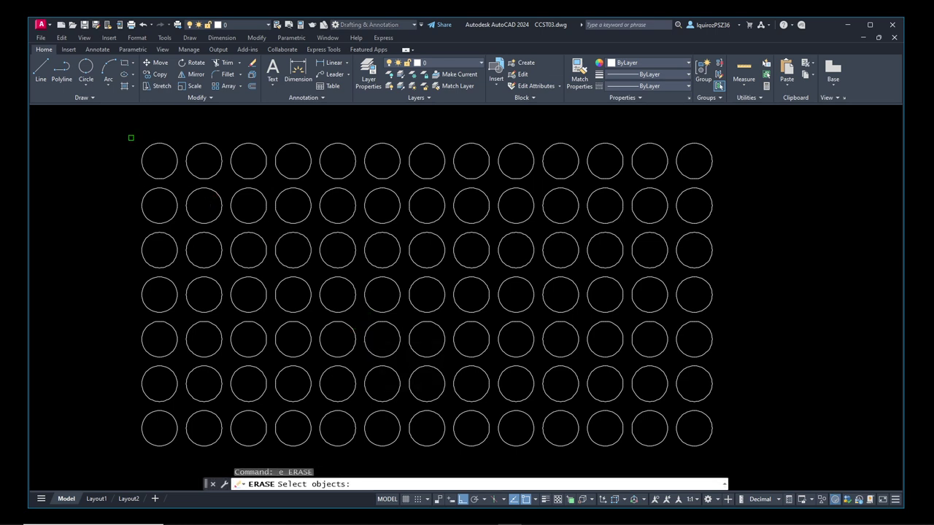
{"action": "left_click", "coordinate": [112, 130]}
{"action": "left_click", "coordinate": [403, 461]}
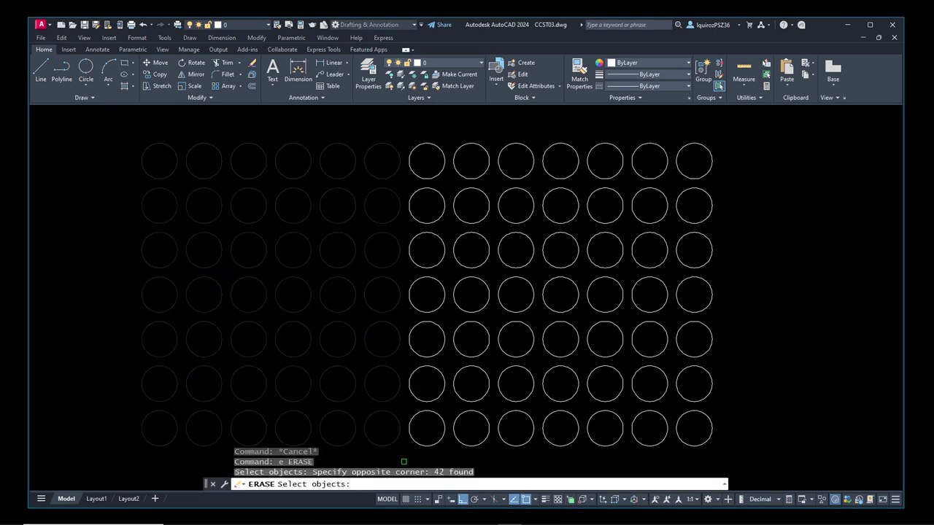
{"action": "left_click", "coordinate": [406, 188]}
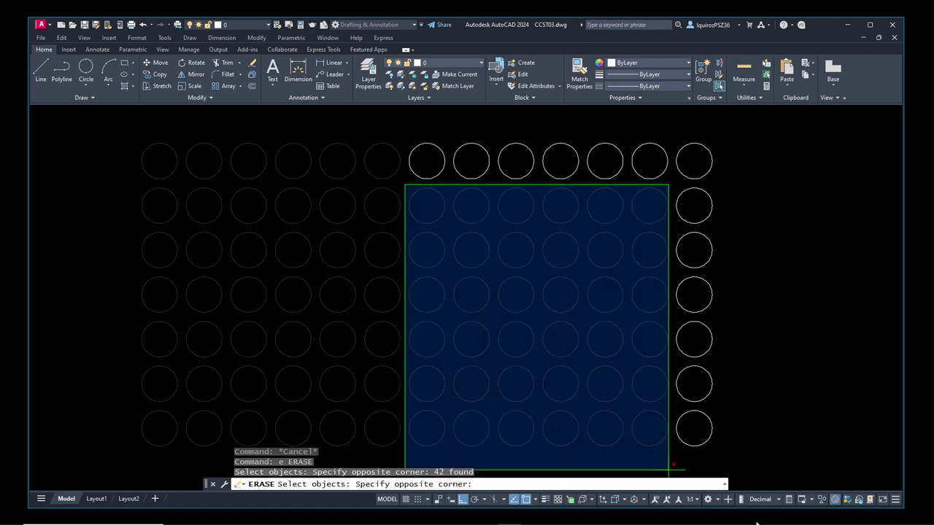
{"action": "left_click", "coordinate": [738, 457]}
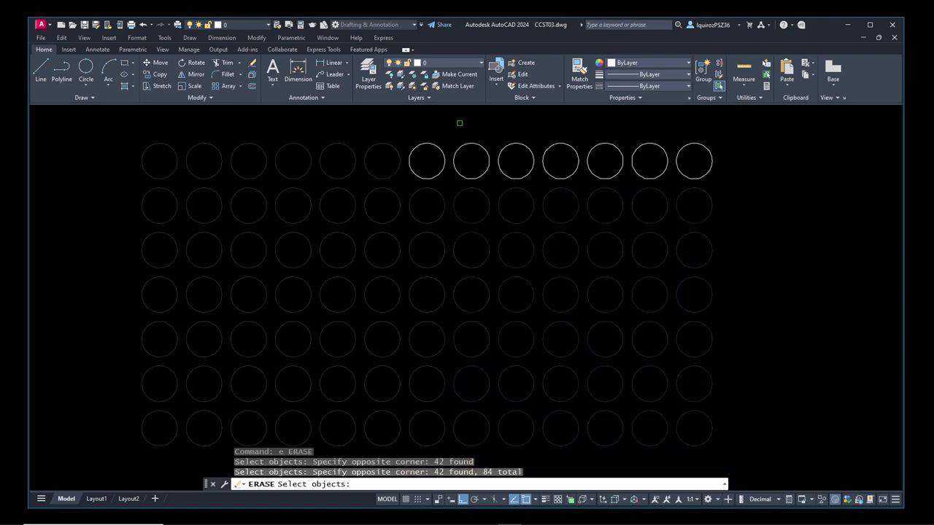
{"action": "left_click", "coordinate": [448, 121]}
{"action": "left_click", "coordinate": [732, 208]}
{"action": "key", "text": "Return"}
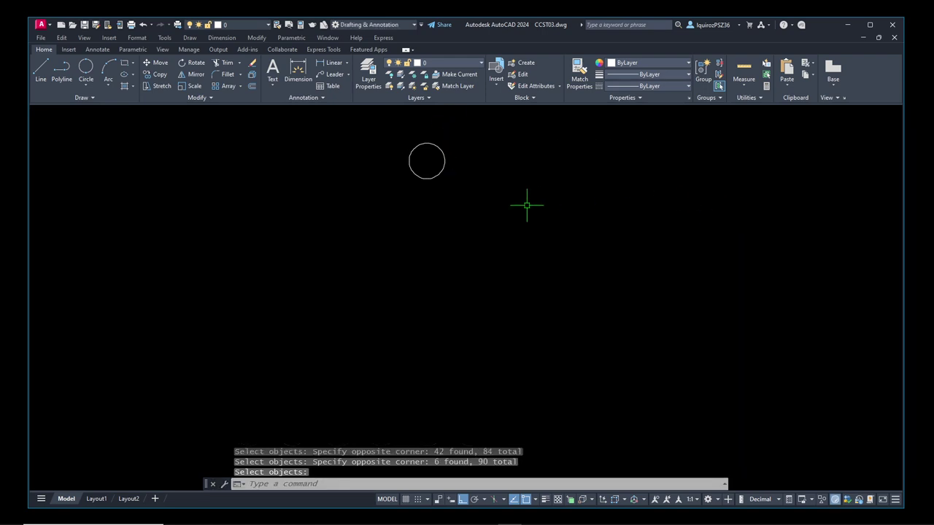
- Pan to the last remaining circle and erase it with a selection window
{"action": "mouse_move", "coordinate": [503, 198]}
{"action": "middle_mouse_down"}
{"action": "mouse_move", "coordinate": [482, 175]}
{"action": "mouse_move", "coordinate": [442, 260]}
{"action": "middle_mouse_up"}
{"action": "type", "text": "e"}
{"action": "key", "text": "Return"}
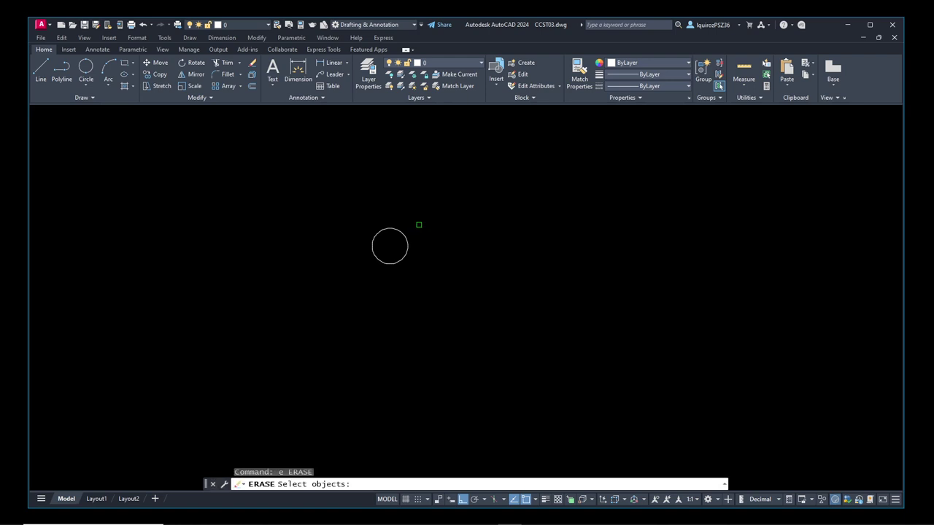
{"action": "left_click", "coordinate": [335, 210]}
{"action": "left_click", "coordinate": [438, 276]}
{"action": "key", "text": "Return"}
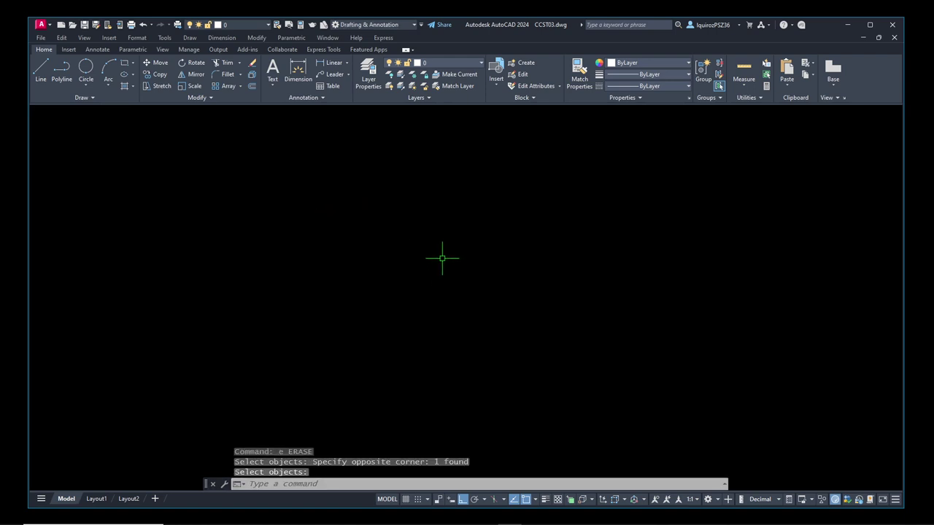
- Draw a slanted polyline segment with Ortho turned off
{"action": "type", "text": "pl"}
{"action": "key", "text": "Return"}
{"action": "left_click", "coordinate": [366, 122]}
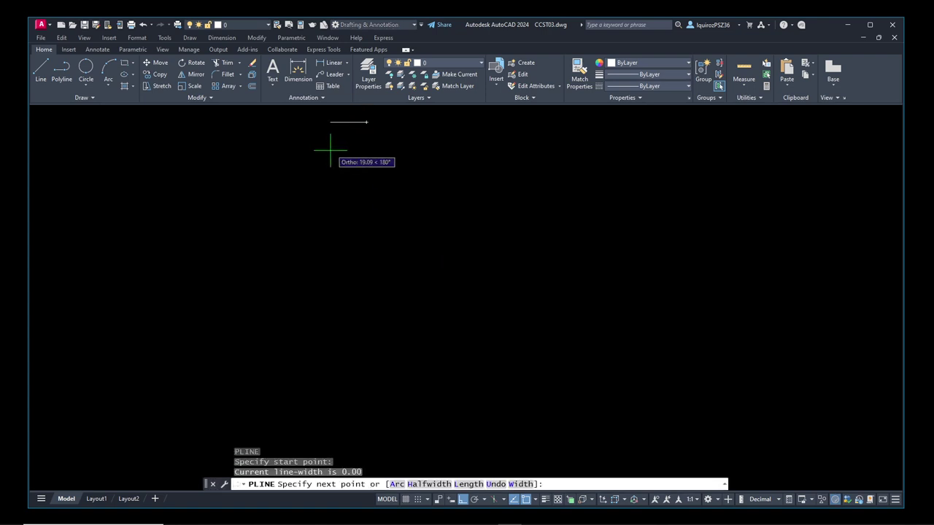
{"action": "left_click", "coordinate": [462, 499]}
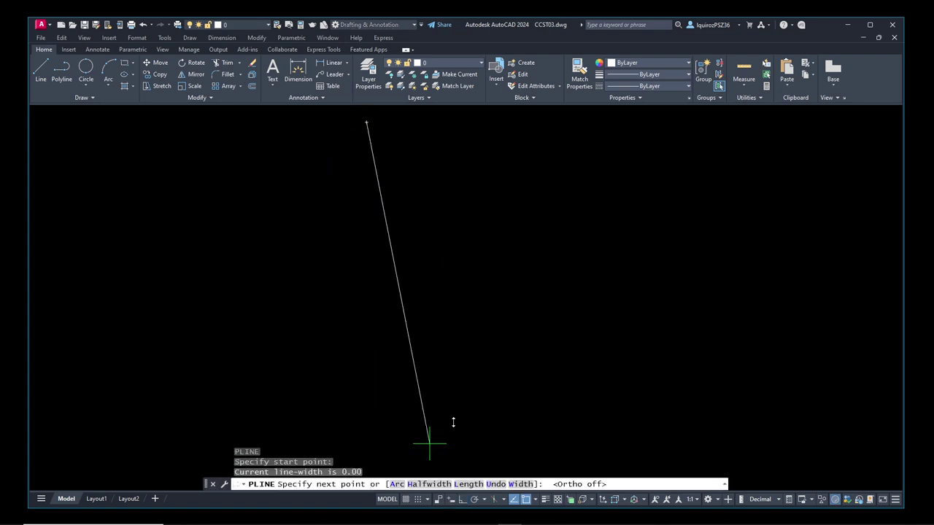
{"action": "left_click", "coordinate": [320, 145]}
{"action": "right_click", "coordinate": [324, 145]}
{"action": "left_click", "coordinate": [332, 154]}
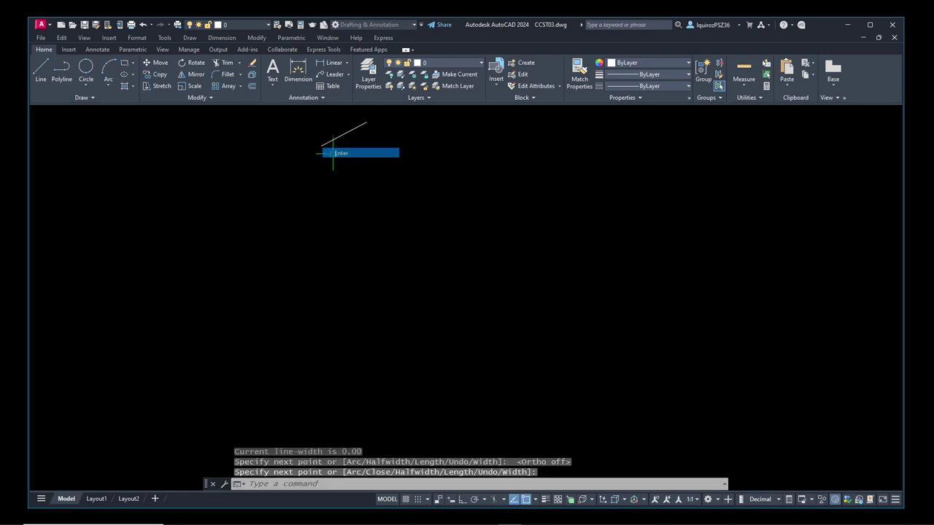
- Mirror the slanted line across a vertical axis, keeping the original
{"action": "type", "text": "mi"}
{"action": "key", "text": "Return"}
{"action": "left_click", "coordinate": [463, 500]}
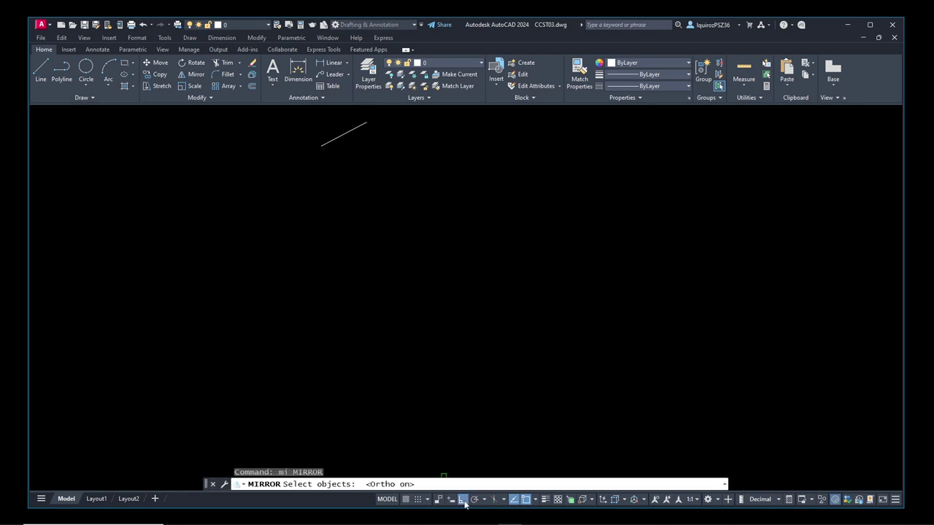
{"action": "left_click", "coordinate": [351, 125]}
{"action": "key", "text": "Return"}
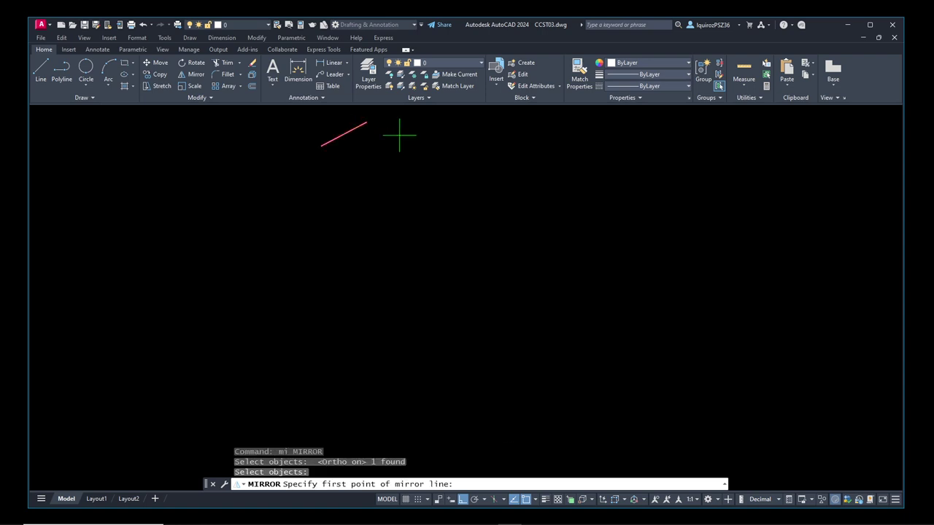
{"action": "left_click", "coordinate": [399, 136]}
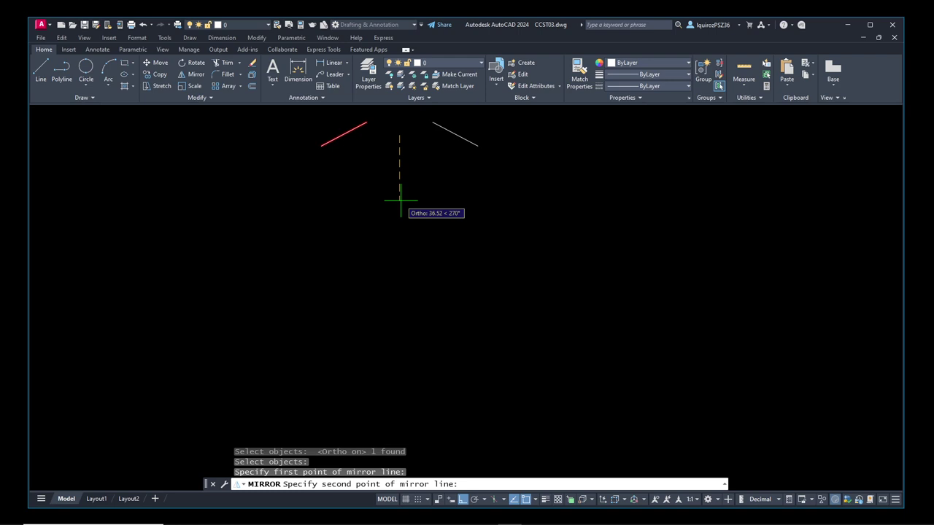
{"action": "left_click", "coordinate": [400, 199]}
{"action": "right_click", "coordinate": [400, 201]}
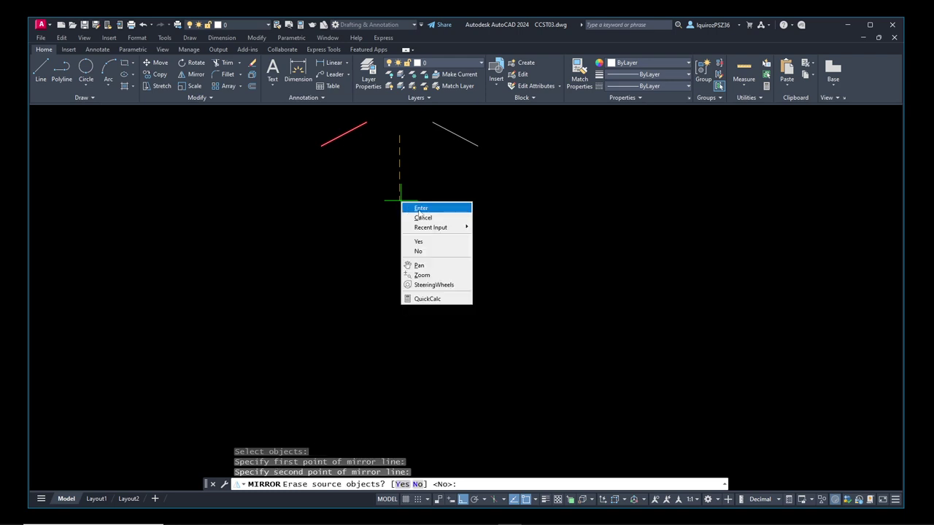
{"action": "left_click", "coordinate": [419, 206]}
{"action": "type", "text": "m"}
{"action": "key", "text": "Return"}
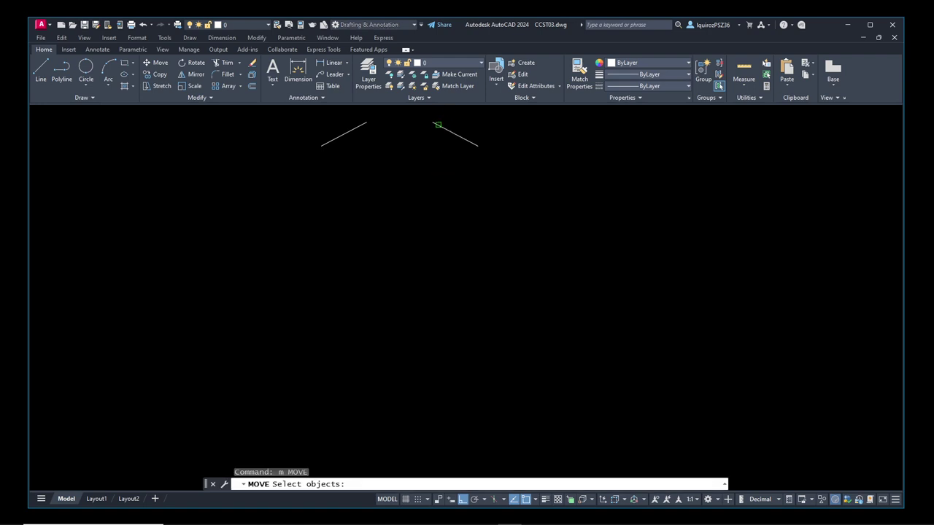
- Move the right slanted line so its top end meets the apex
{"action": "left_click", "coordinate": [437, 125]}
{"action": "key", "text": "Return"}
{"action": "left_click", "coordinate": [433, 123]}
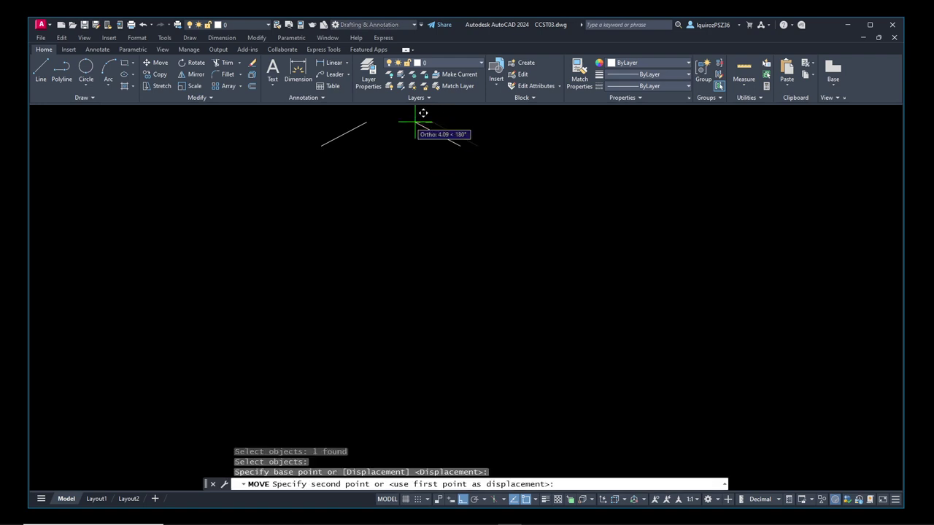
{"action": "left_click", "coordinate": [367, 123]}
- Draw a horizontal base line between the two lower endpoints to close the triangle
{"action": "key", "text": "Return"}
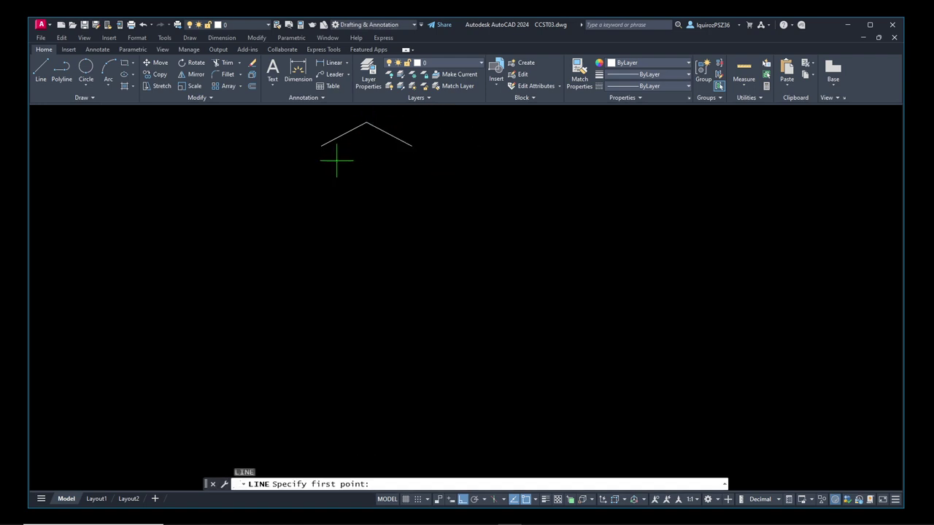
{"action": "left_click", "coordinate": [322, 145]}
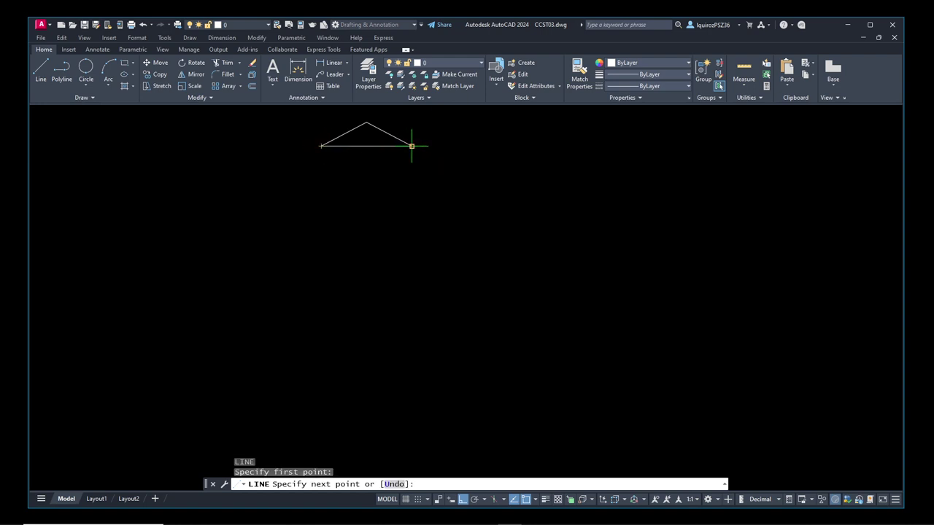
{"action": "left_click", "coordinate": [412, 146]}
{"action": "right_click", "coordinate": [411, 146]}
{"action": "left_click", "coordinate": [427, 153]}
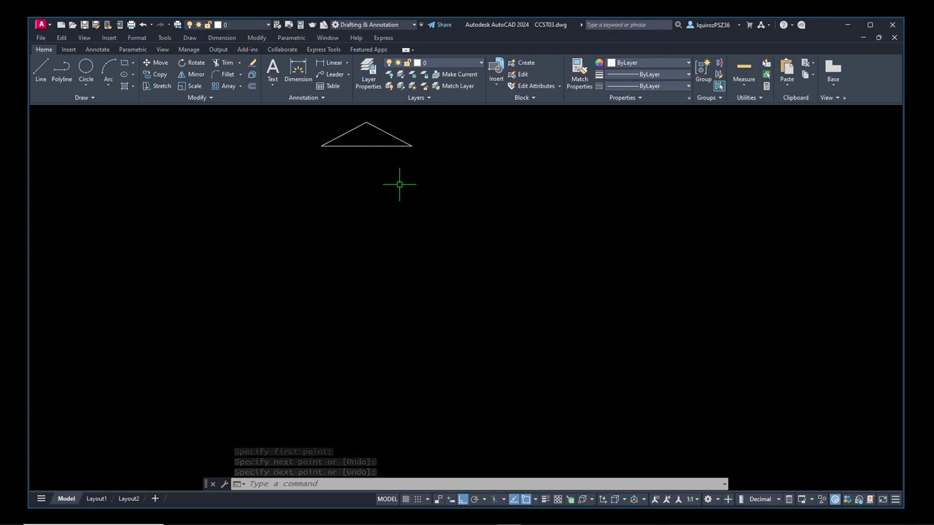
- JOIN the three triangle sides into one polyline and check it selects as one object
{"action": "type", "text": "join"}
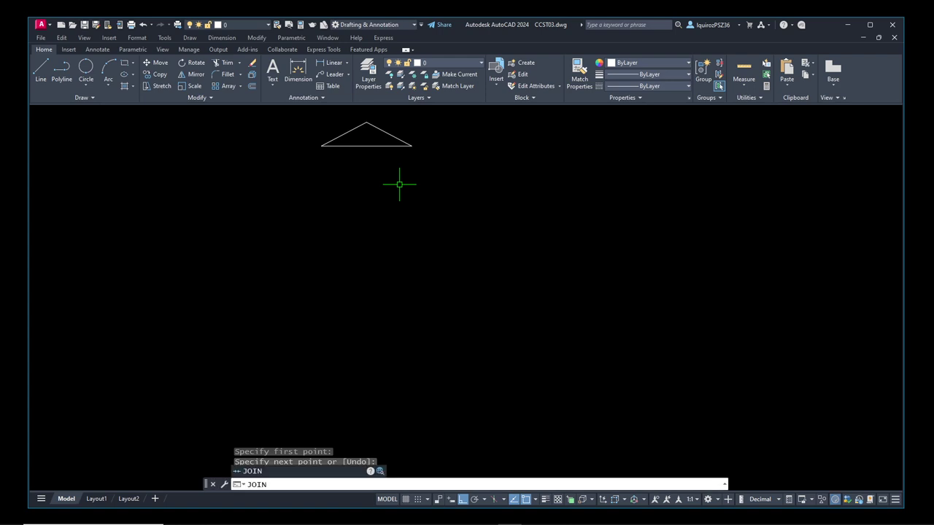
{"action": "key", "text": "Return"}
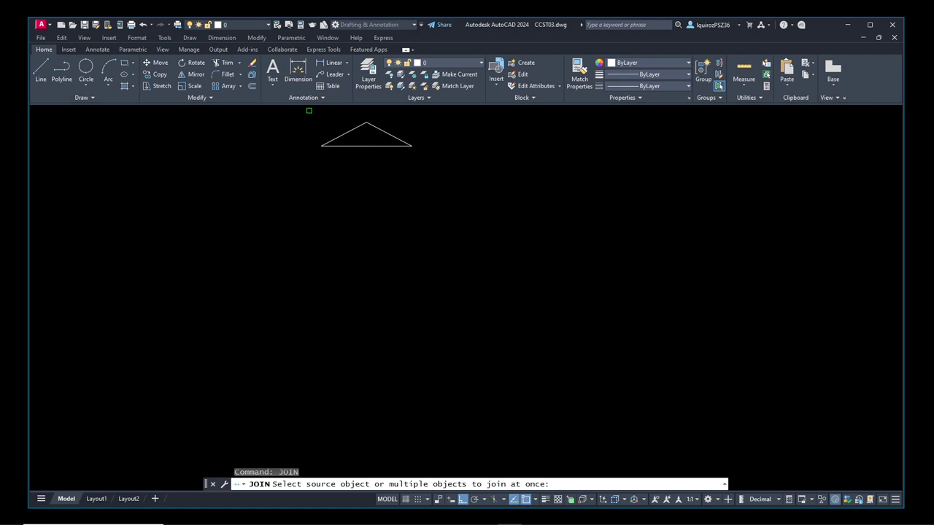
{"action": "left_click", "coordinate": [308, 110]}
{"action": "left_click", "coordinate": [421, 166]}
{"action": "key", "text": "Return"}
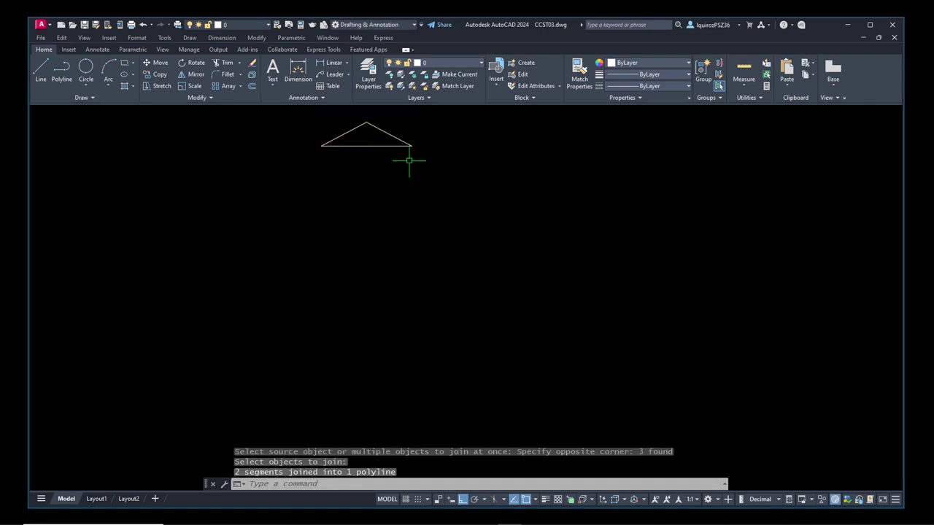
{"action": "left_click", "coordinate": [400, 140]}
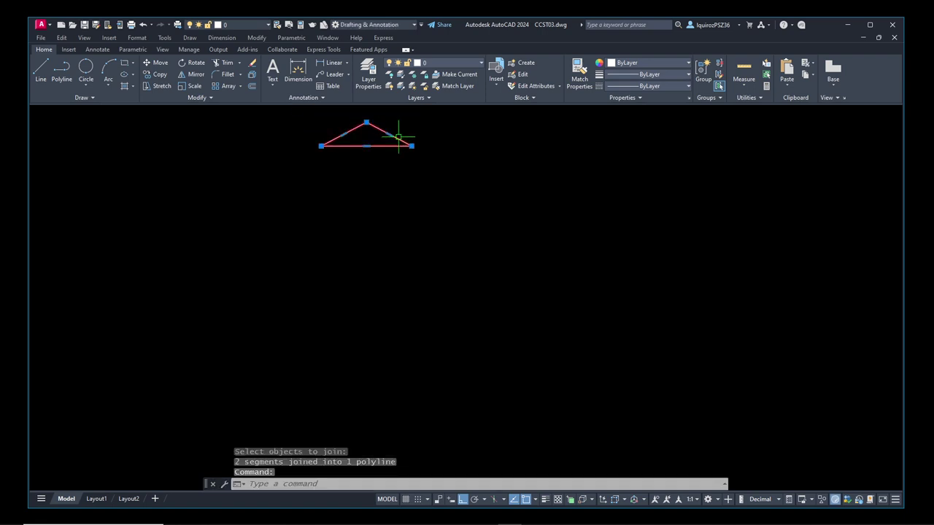
{"action": "key", "text": "Escape"}
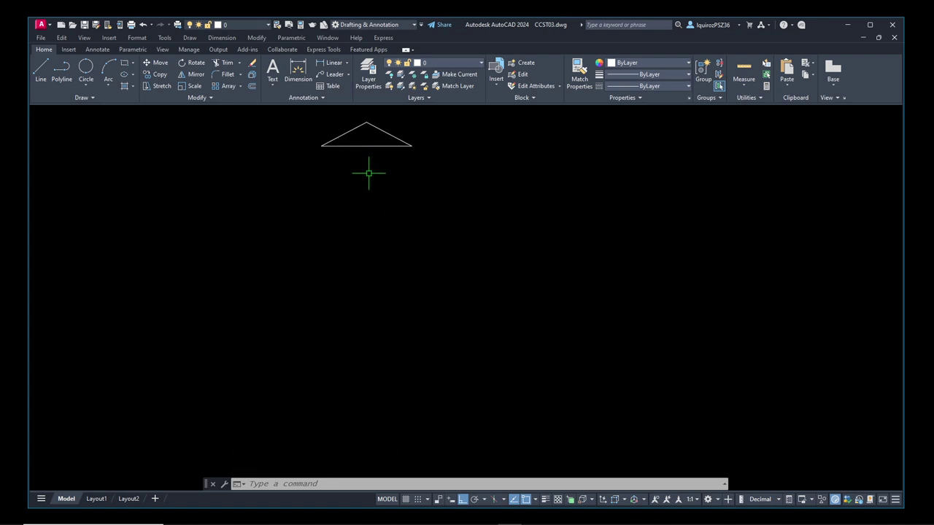
- Draw a vertical guide line down from the triangle's base midpoint
{"action": "type", "text": "line"}
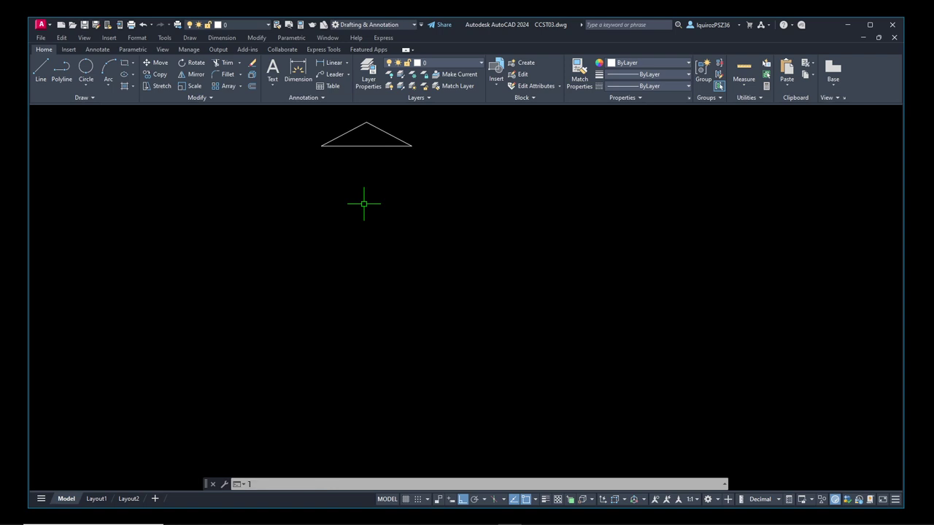
{"action": "key", "text": "Return"}
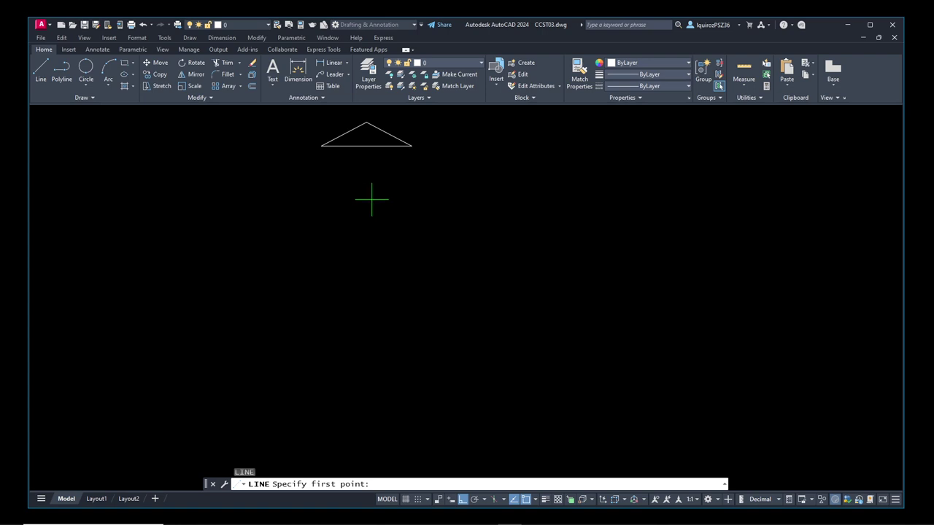
{"action": "left_click", "coordinate": [366, 146]}
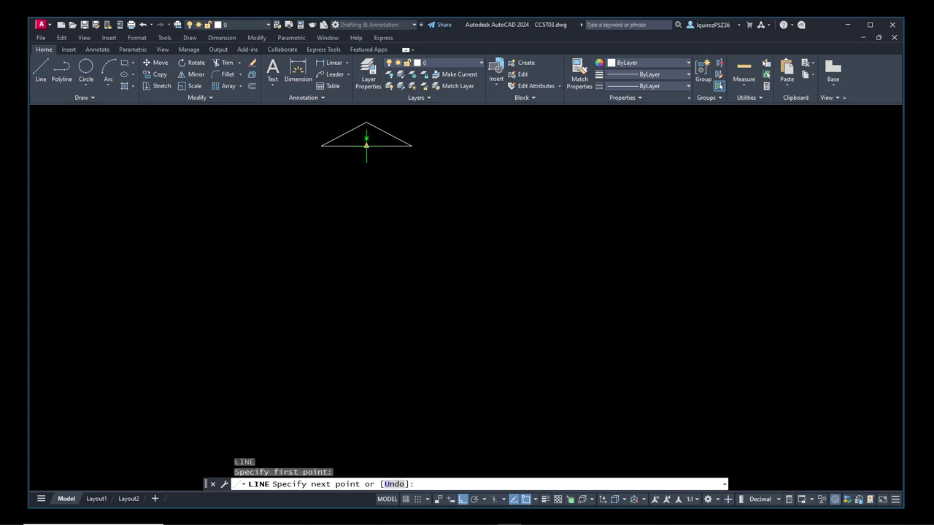
{"action": "left_click", "coordinate": [367, 259]}
{"action": "right_click", "coordinate": [366, 260]}
{"action": "left_click", "coordinate": [376, 265]}
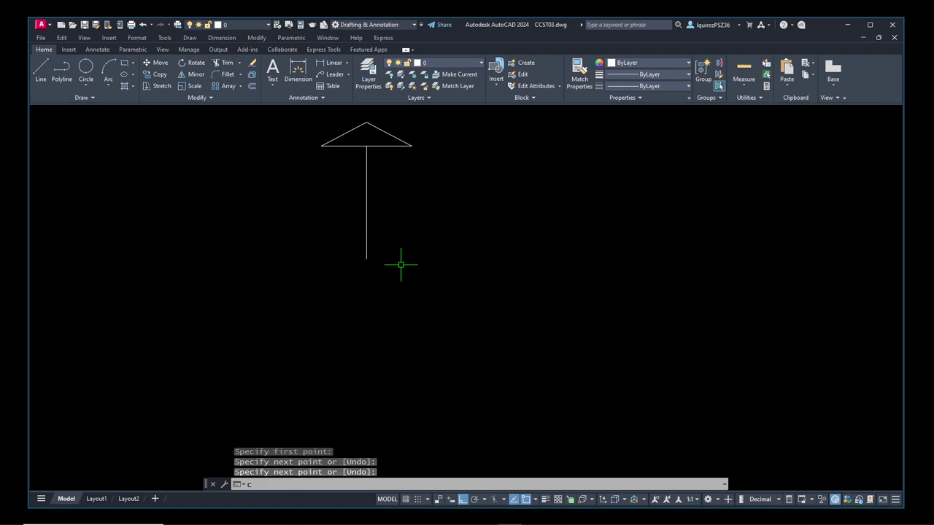
- Draw a circle of radius 50 centred at the guide line's bottom end
{"action": "type", "text": "c"}
{"action": "key", "text": "Return"}
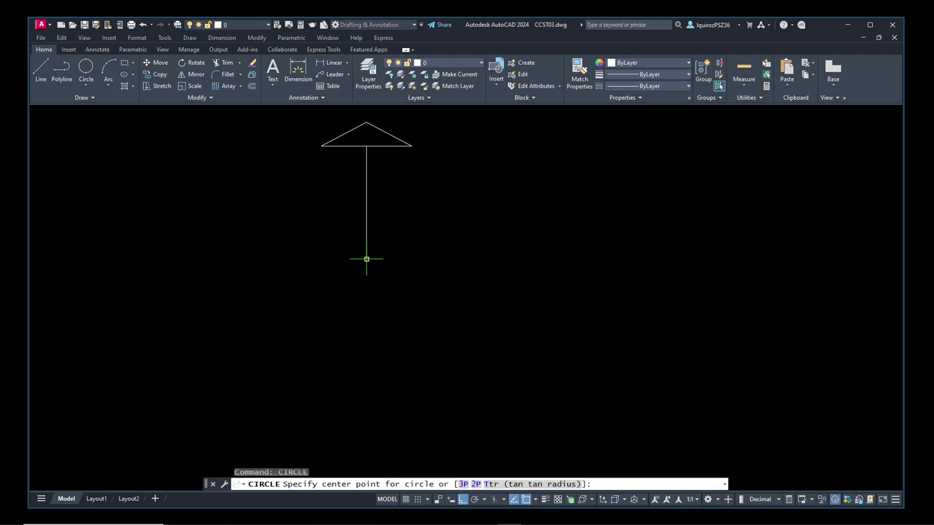
{"action": "left_click", "coordinate": [366, 259]}
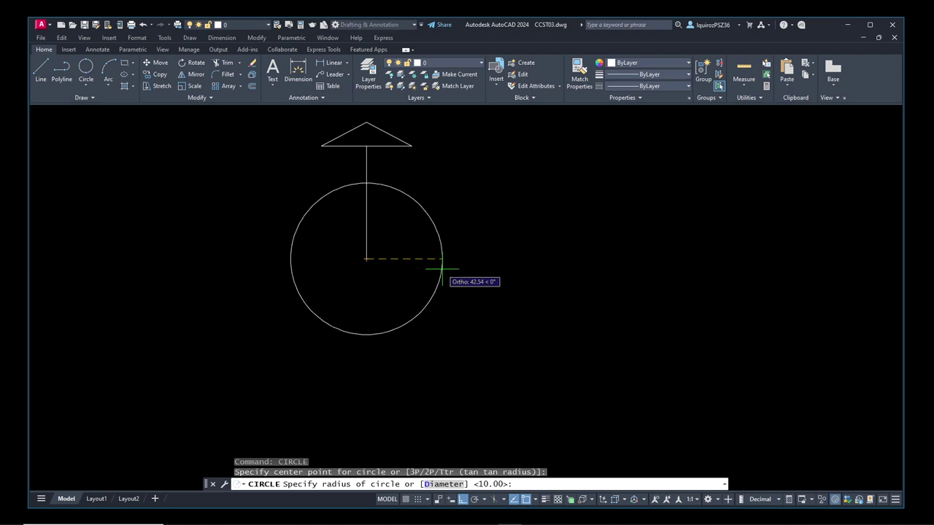
{"action": "type", "text": "40"}
{"action": "key", "text": "BackSpace"}
{"action": "key", "text": "BackSpace"}
{"action": "type", "text": "50"}
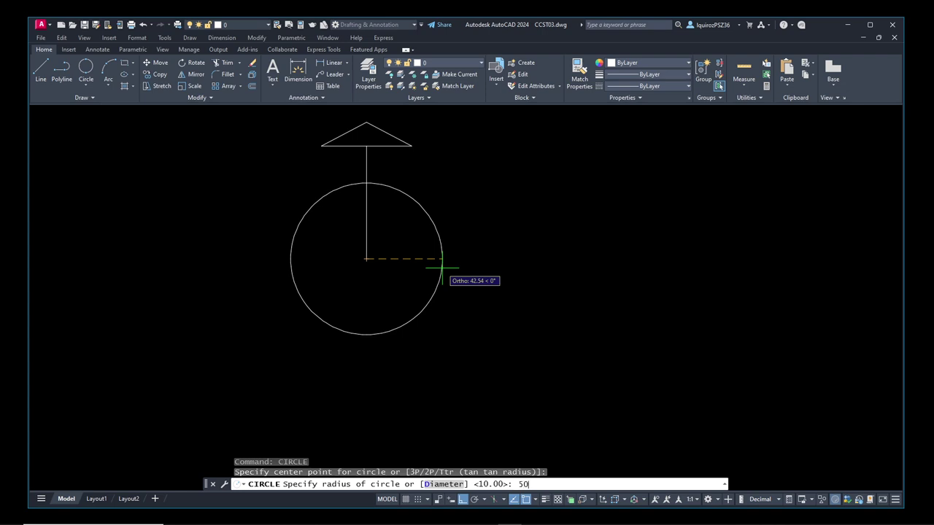
{"action": "key", "text": "Return"}
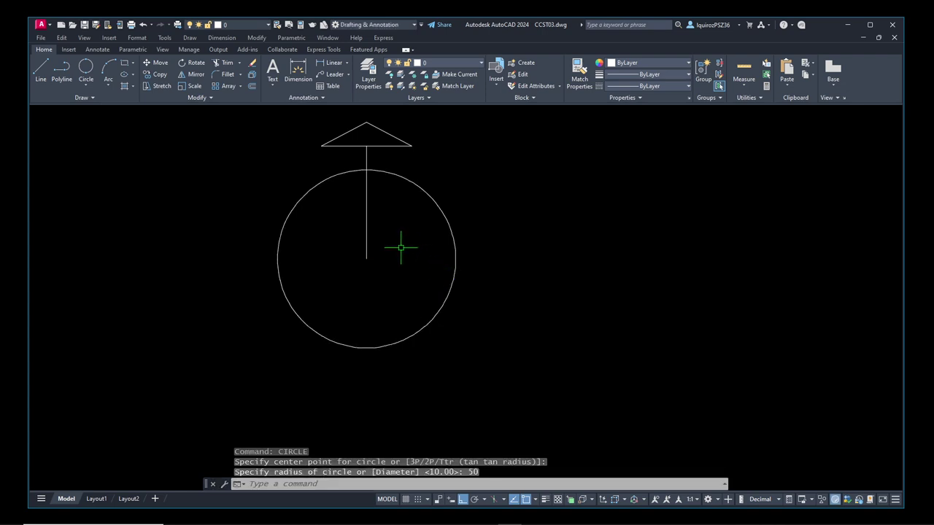
- Erase the vertical guide line
{"action": "type", "text": "e"}
{"action": "key", "text": "Return"}
{"action": "left_click", "coordinate": [367, 231]}
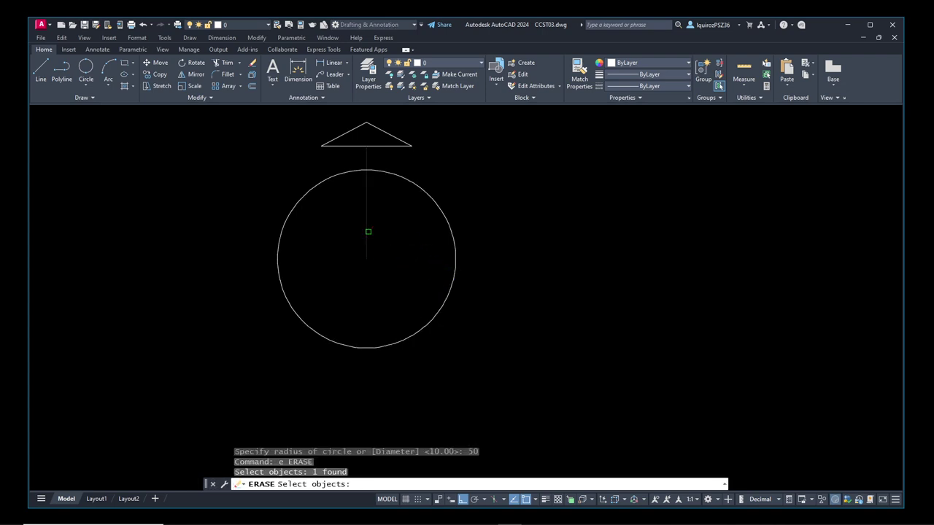
{"action": "key", "text": "Return"}
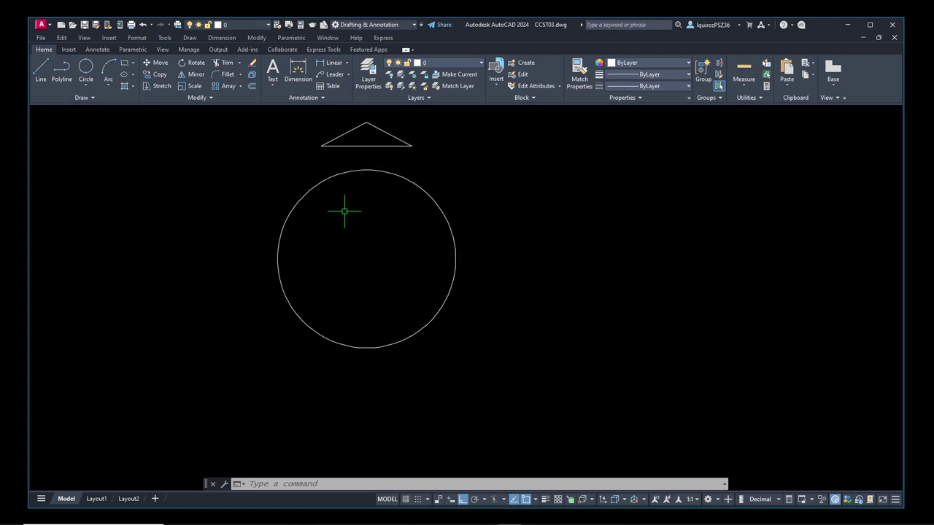
- Polar-array the triangle around the circle's centre with 8 items over 360°
{"action": "left_click", "coordinate": [240, 86]}
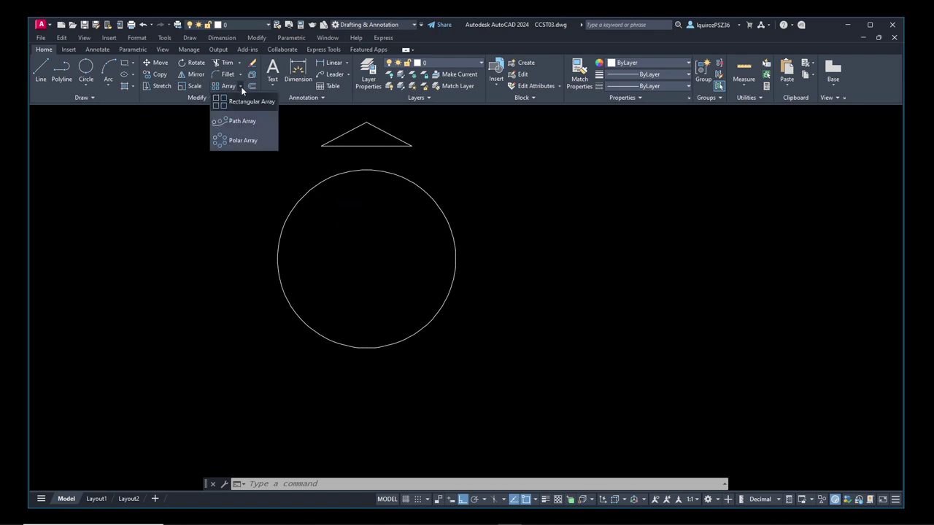
{"action": "left_click", "coordinate": [240, 142]}
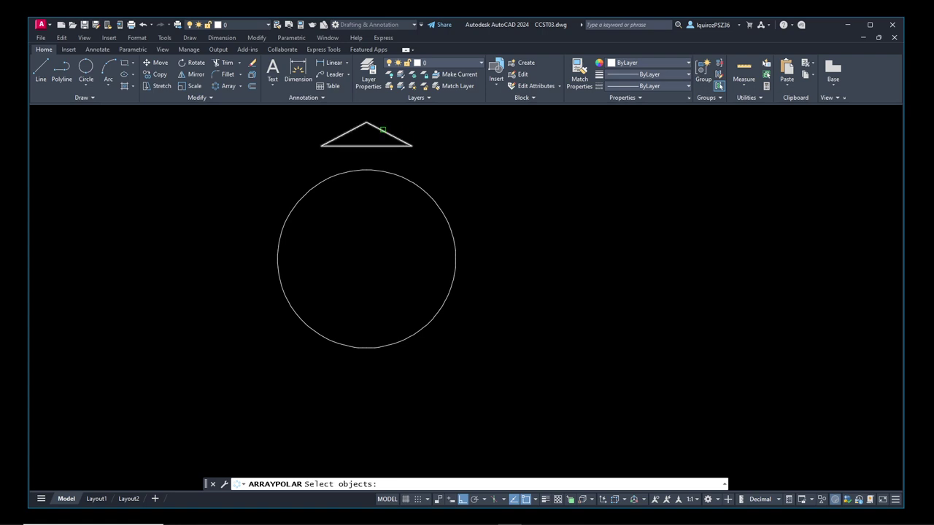
{"action": "left_click", "coordinate": [383, 129]}
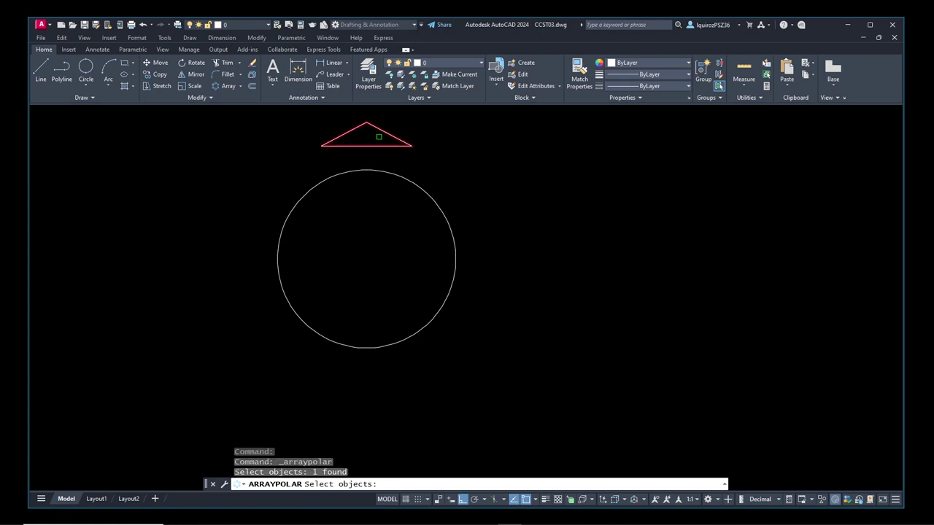
{"action": "key", "text": "Return"}
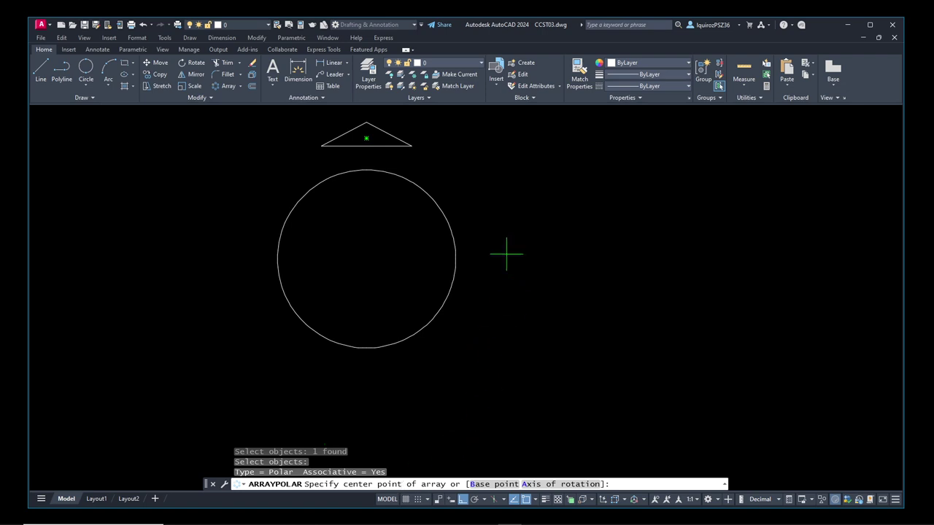
{"action": "left_click", "coordinate": [366, 259]}
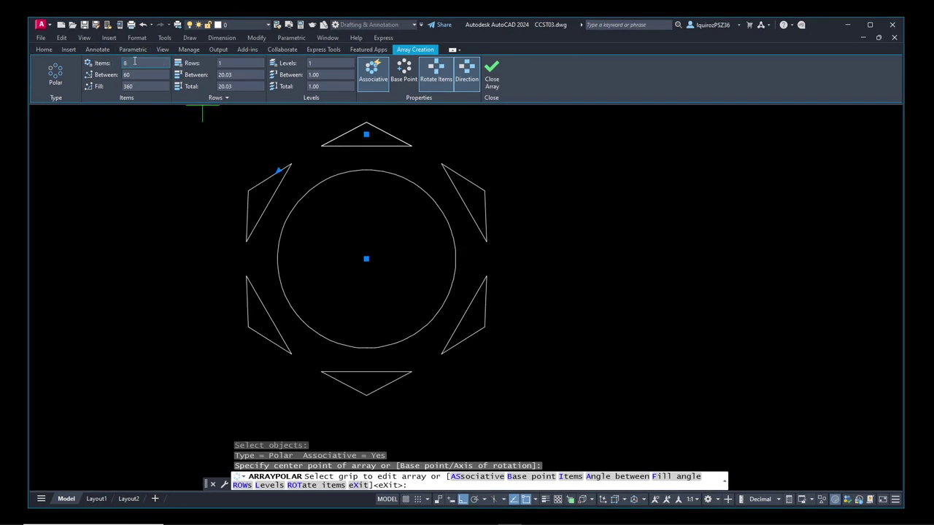
{"action": "key", "text": "Return"}
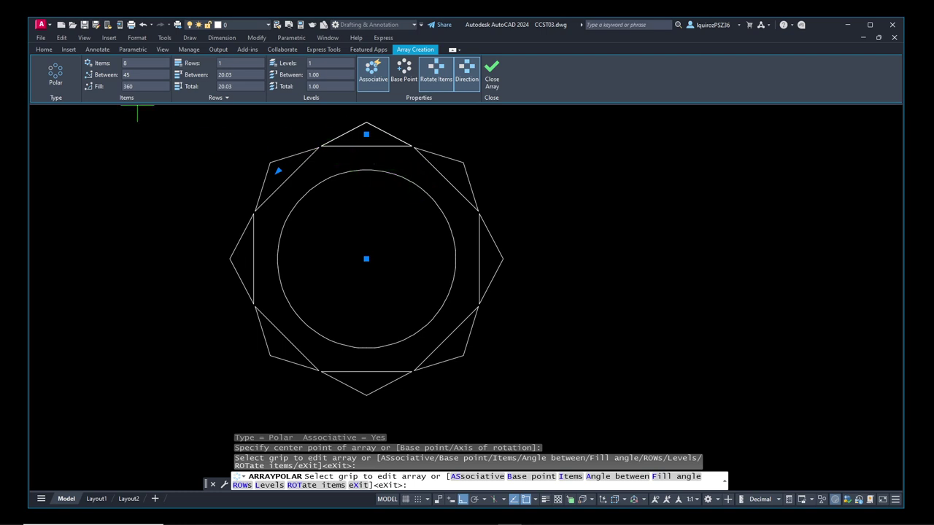
{"action": "left_click", "coordinate": [141, 86]}
{"action": "left_click", "coordinate": [137, 63]}
{"action": "left_click", "coordinate": [435, 73]}
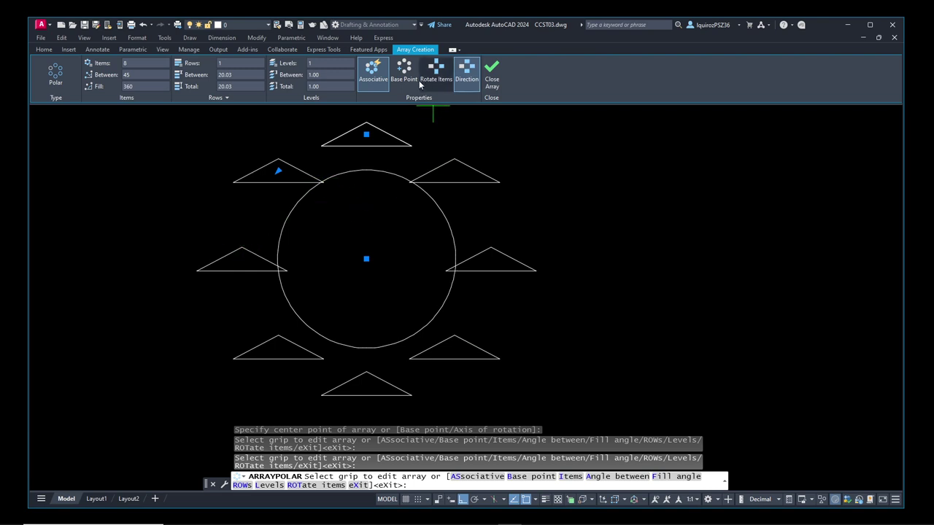
{"action": "left_click", "coordinate": [433, 76]}
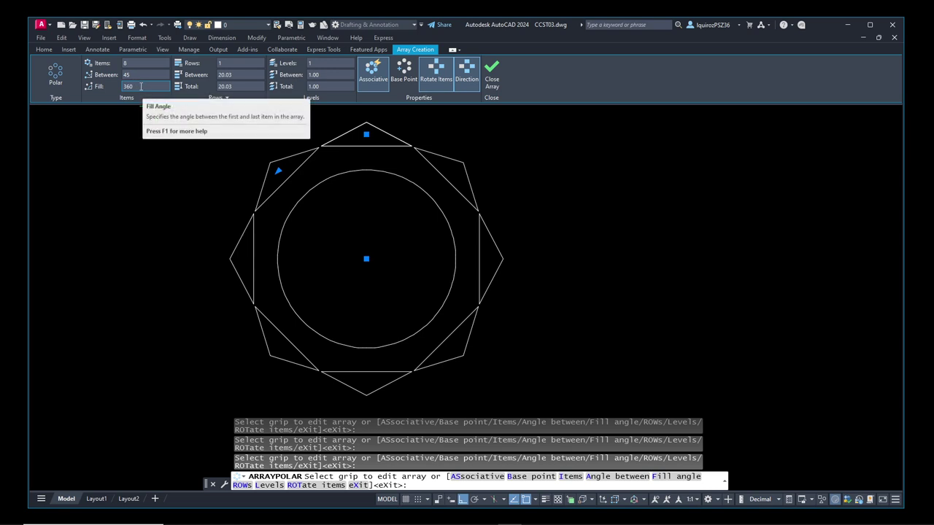
{"action": "left_click", "coordinate": [140, 86]}
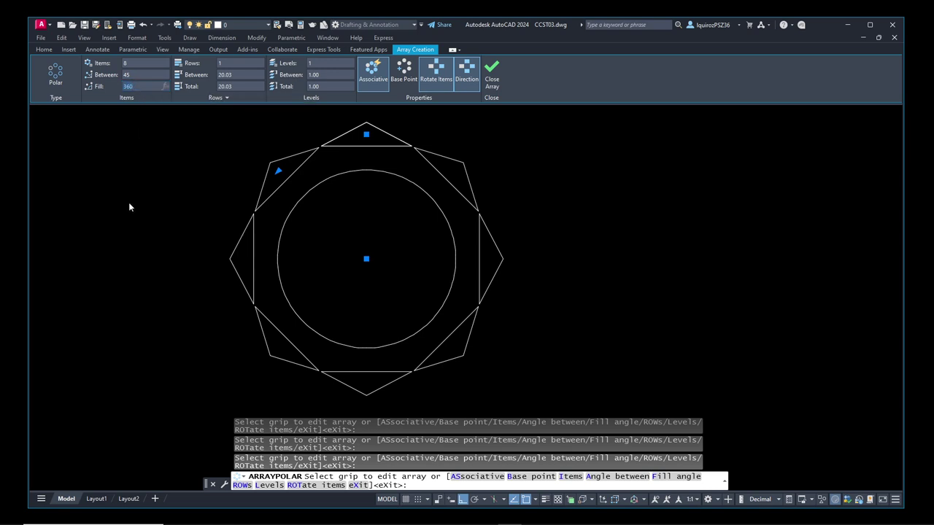
{"action": "type", "text": "270"}
{"action": "key", "text": "Return"}
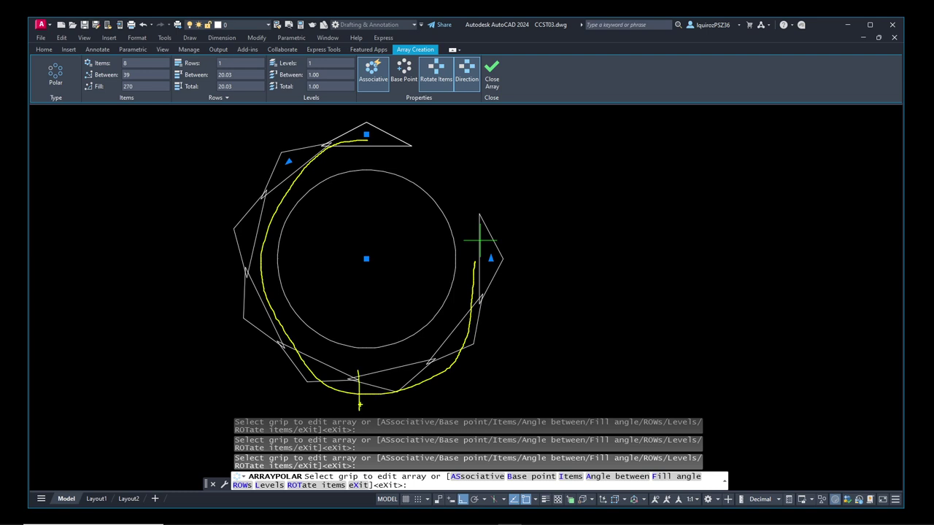
{"action": "left_click", "coordinate": [145, 87]}
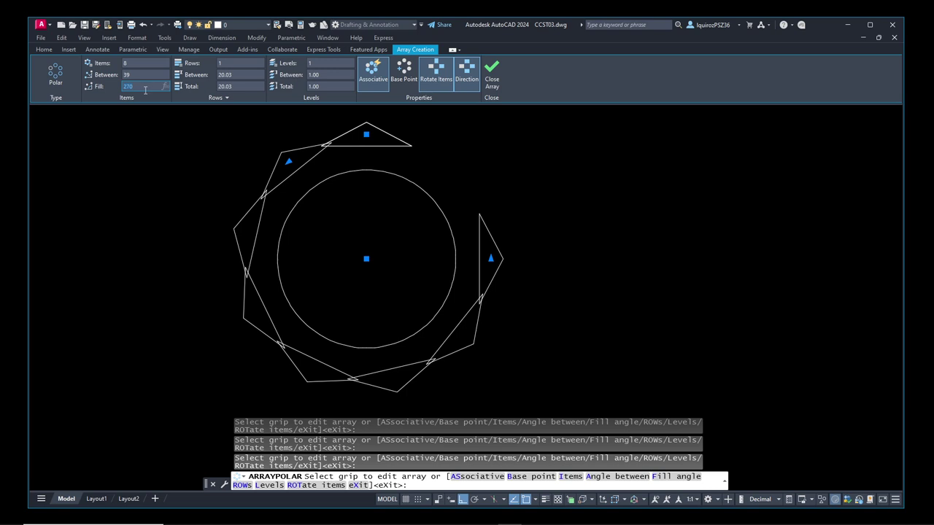
{"action": "type", "text": "180"}
{"action": "key", "text": "Return"}
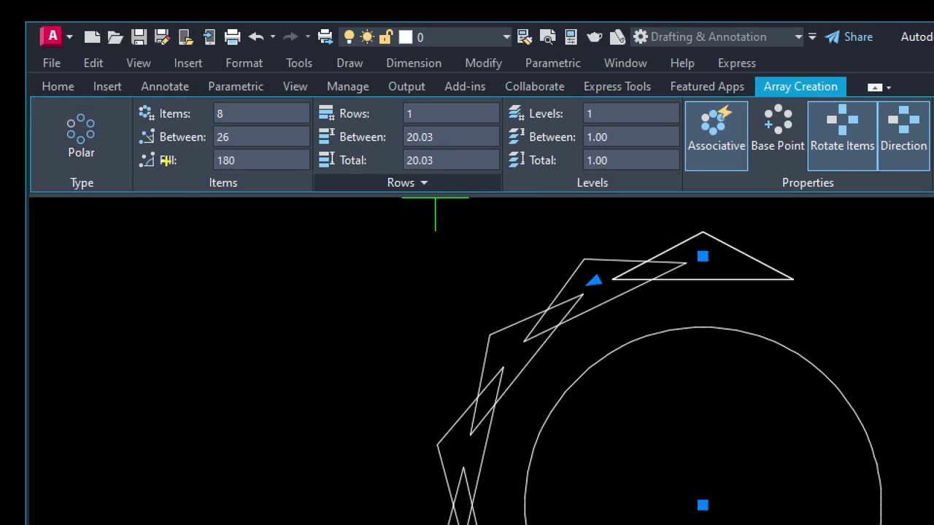
{"action": "mouse_move", "coordinate": [214, 148]}
{"action": "left_mouse_down"}
{"action": "mouse_move", "coordinate": [235, 153]}
{"action": "mouse_move", "coordinate": [228, 171]}
{"action": "mouse_move", "coordinate": [243, 154]}
{"action": "mouse_move", "coordinate": [238, 150]}
{"action": "left_mouse_up"}
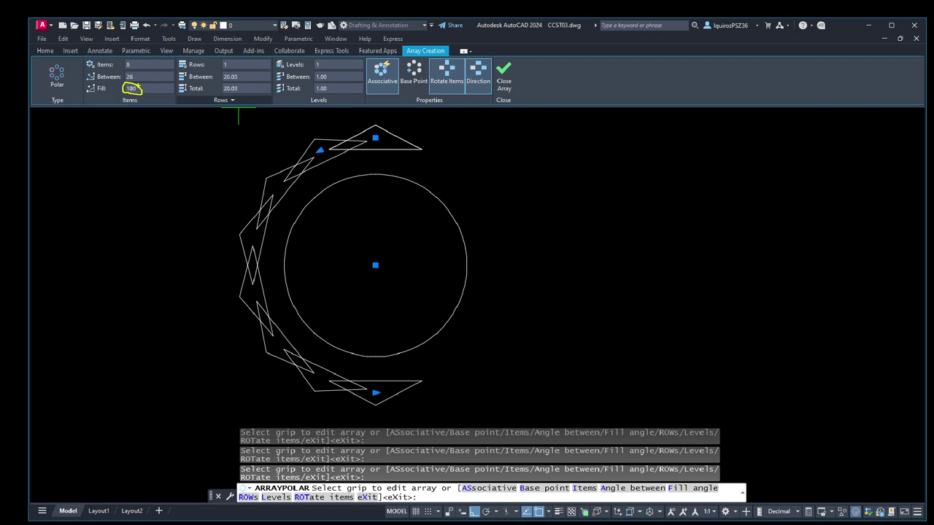
{"action": "left_click", "coordinate": [253, 158]}
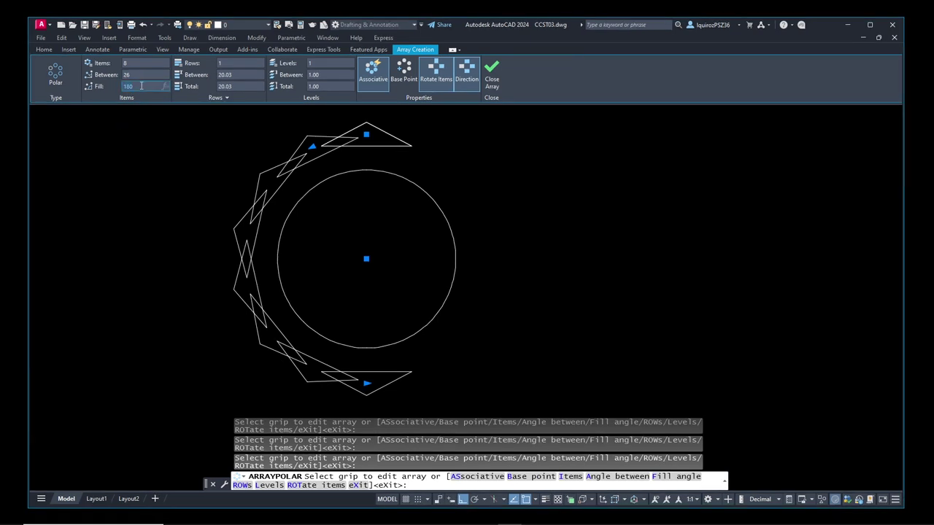
{"action": "type", "text": "360"}
{"action": "key", "text": "Return"}
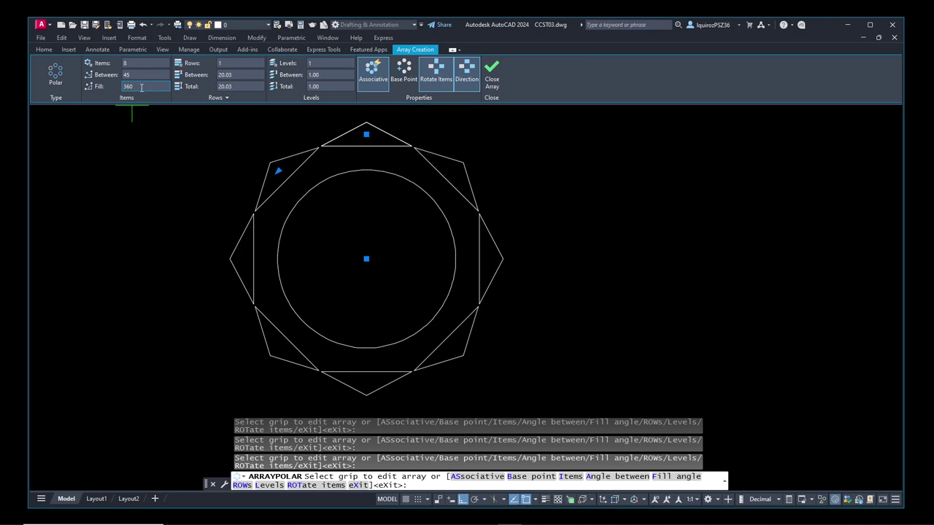
- Keep the triangle array associative, exit array editing, then explode the array into separate triangles
{"action": "left_click", "coordinate": [380, 86]}
{"action": "key", "text": "Escape"}
{"action": "type", "text": "e"}
{"action": "key", "text": "Return"}
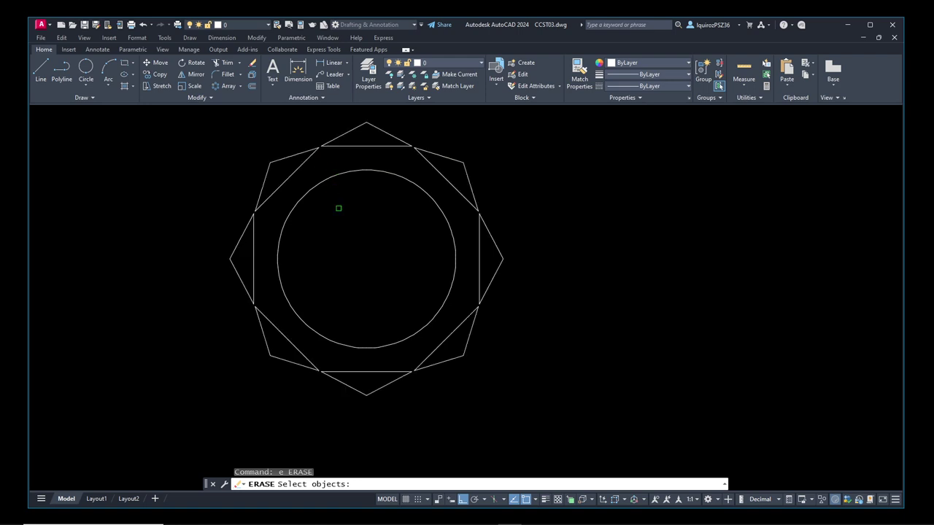
{"action": "key", "text": "Return"}
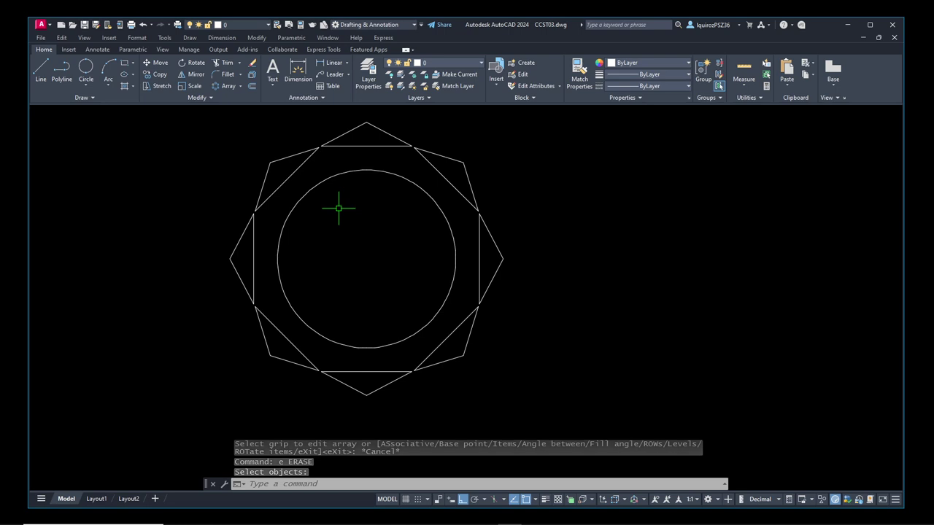
{"action": "type", "text": "x"}
{"action": "key", "text": "Return"}
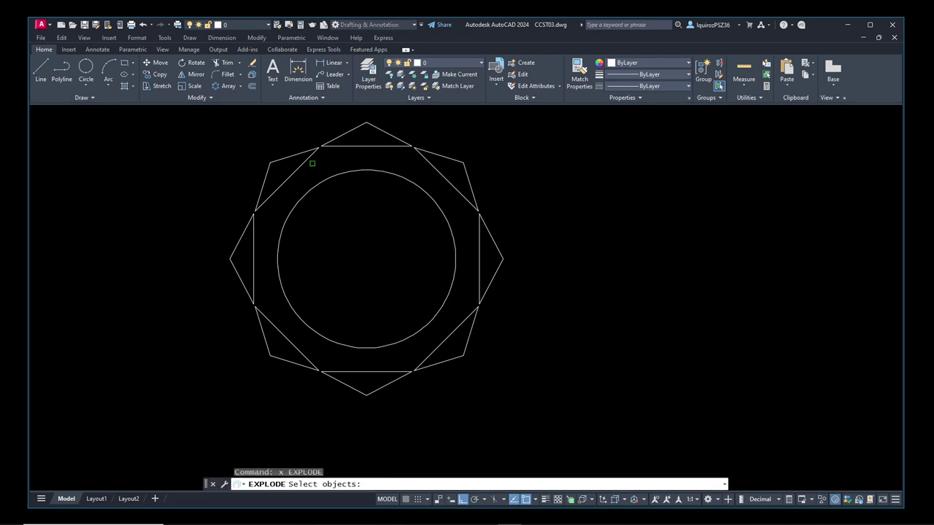
{"action": "left_click", "coordinate": [309, 159]}
{"action": "key", "text": "Return"}
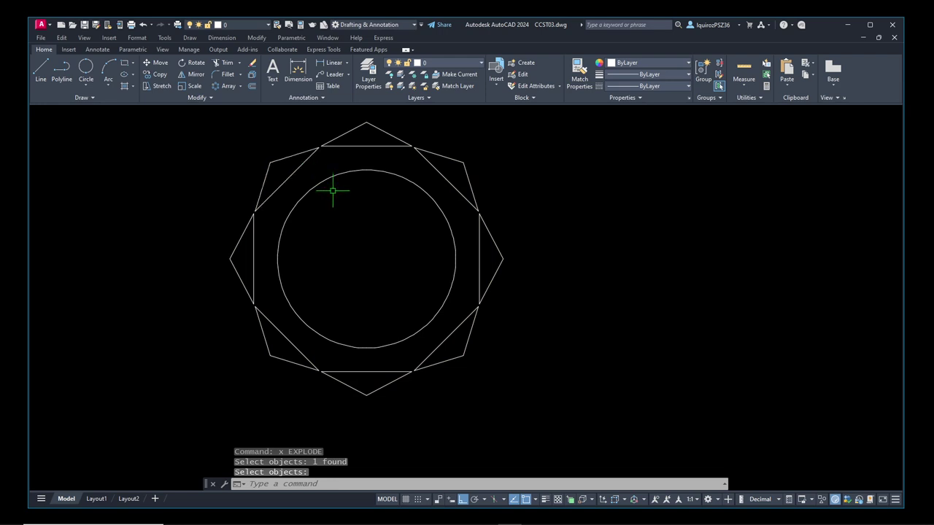
- Erase the circle and all triangle copies except the top triangle
{"action": "type", "text": "e"}
{"action": "key", "text": "Return"}
{"action": "left_click", "coordinate": [319, 181]}
{"action": "left_click", "coordinate": [305, 162]}
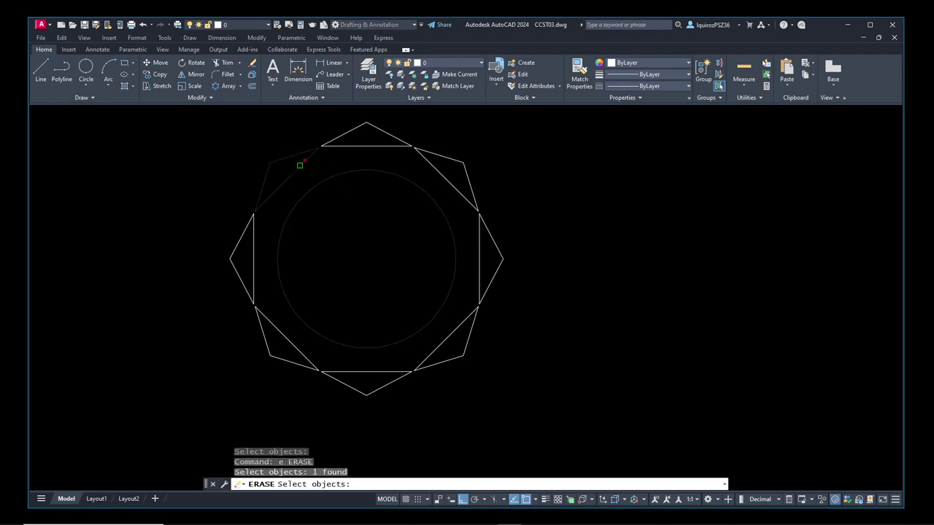
{"action": "left_click", "coordinate": [254, 248]}
{"action": "left_click", "coordinate": [545, 358]}
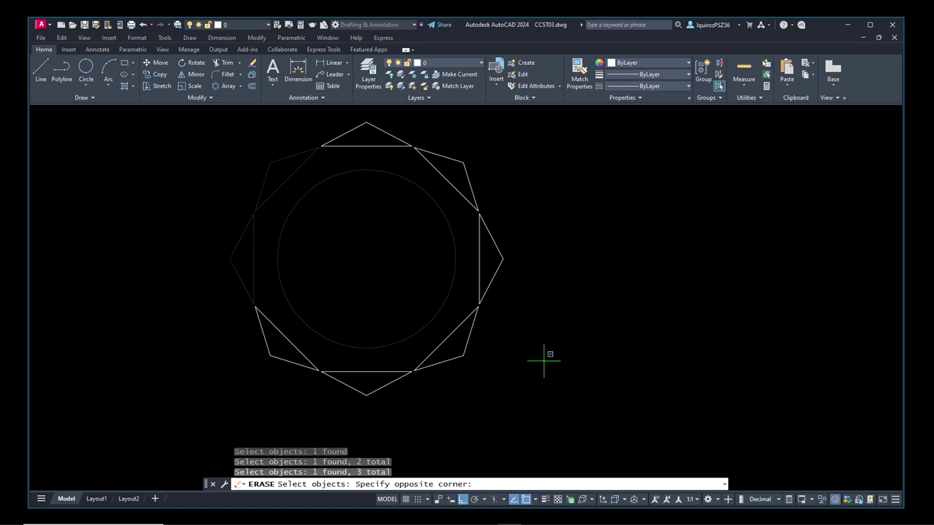
{"action": "left_click", "coordinate": [198, 274]}
{"action": "left_click", "coordinate": [495, 431]}
{"action": "left_click", "coordinate": [308, 344]}
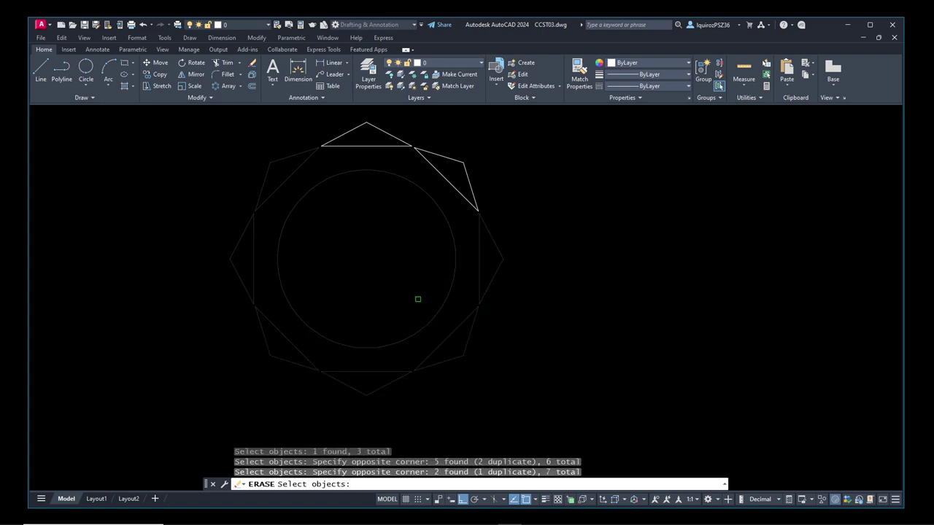
{"action": "left_click", "coordinate": [540, 213]}
{"action": "left_click", "coordinate": [444, 173]}
{"action": "key", "text": "Return"}
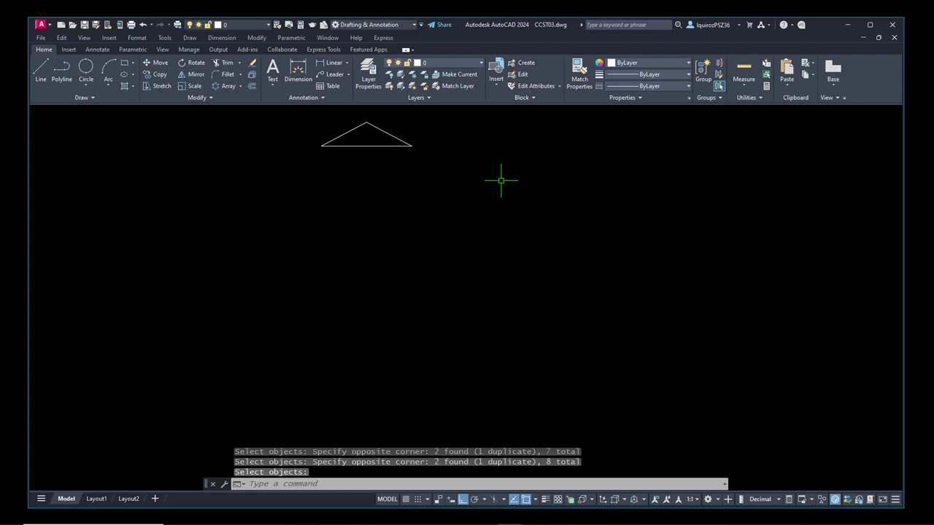
- Move the remaining triangle from its apex down and to the left
{"action": "type", "text": "m"}
{"action": "key", "text": "Return"}
{"action": "left_click", "coordinate": [478, 208]}
{"action": "left_click", "coordinate": [288, 118]}
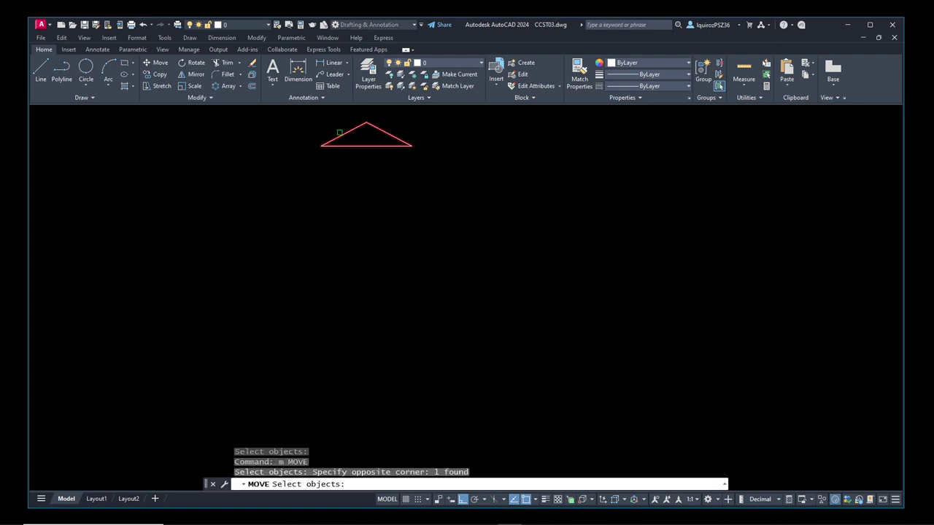
{"action": "key", "text": "Return"}
{"action": "left_click", "coordinate": [366, 138]}
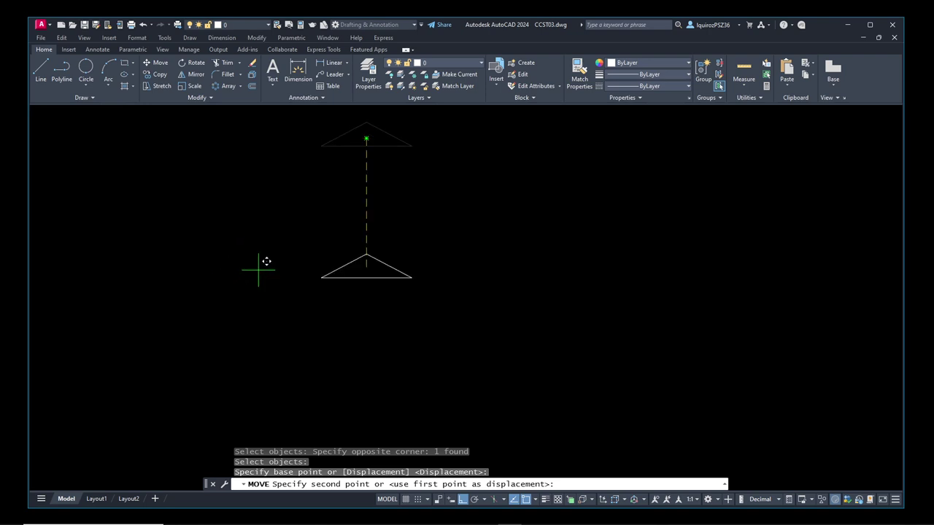
{"action": "left_click", "coordinate": [462, 502]}
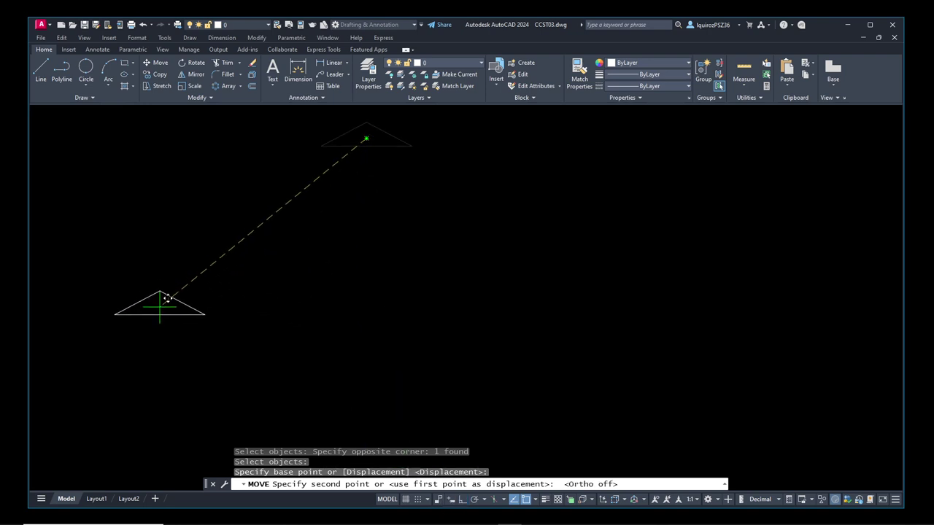
{"action": "left_click", "coordinate": [142, 282]}
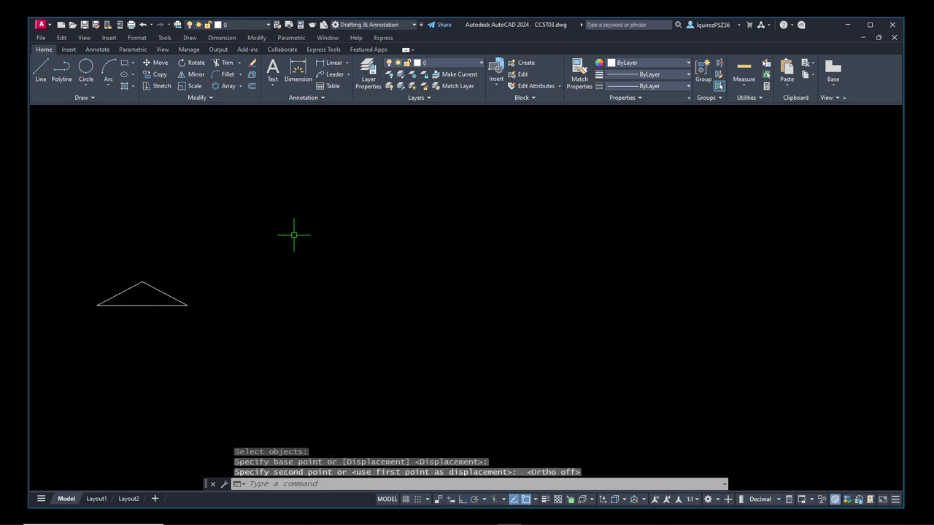
- Draw a six-vertex zigzag polyline from lower left to upper right beside the triangle
{"action": "type", "text": "pl"}
{"action": "key", "text": "Return"}
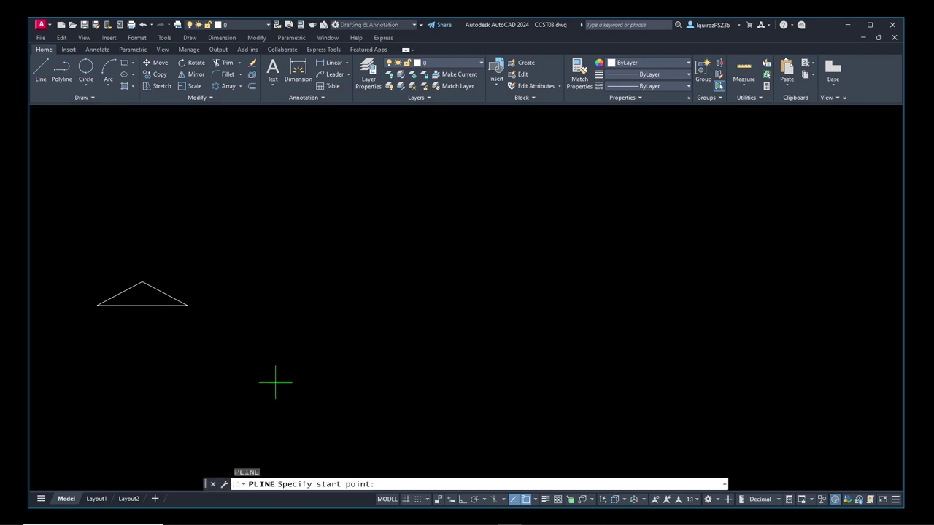
{"action": "left_click", "coordinate": [207, 362]}
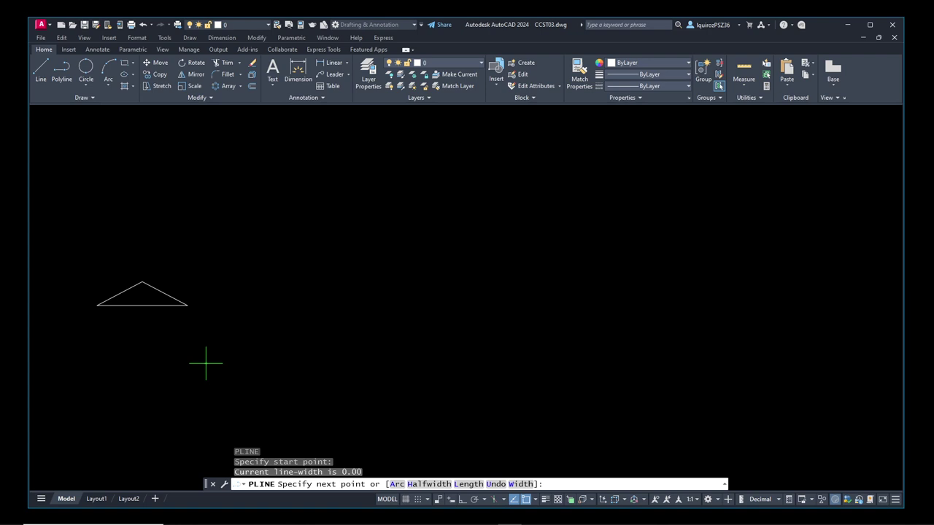
{"action": "left_click", "coordinate": [298, 257]}
{"action": "left_click", "coordinate": [436, 315]}
{"action": "left_click", "coordinate": [522, 190]}
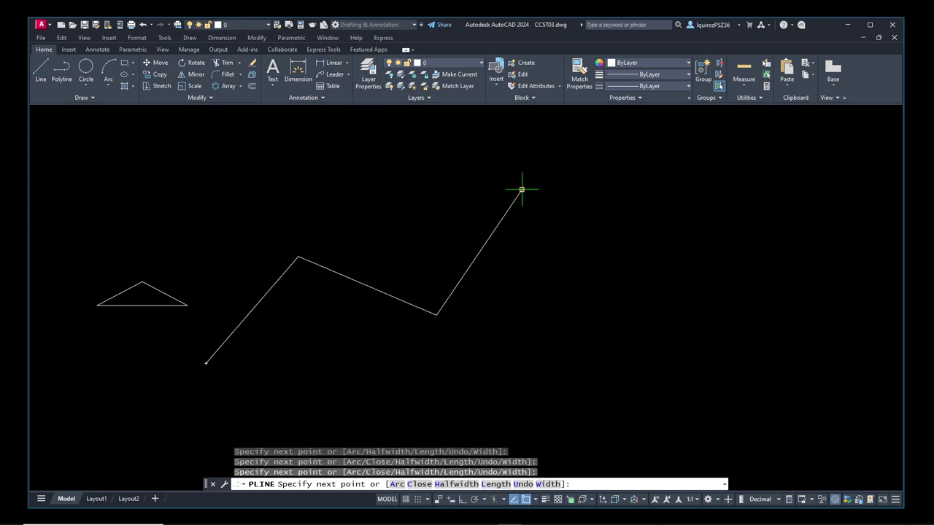
{"action": "left_click", "coordinate": [671, 251]}
{"action": "left_click", "coordinate": [795, 157]}
{"action": "right_click", "coordinate": [795, 157]}
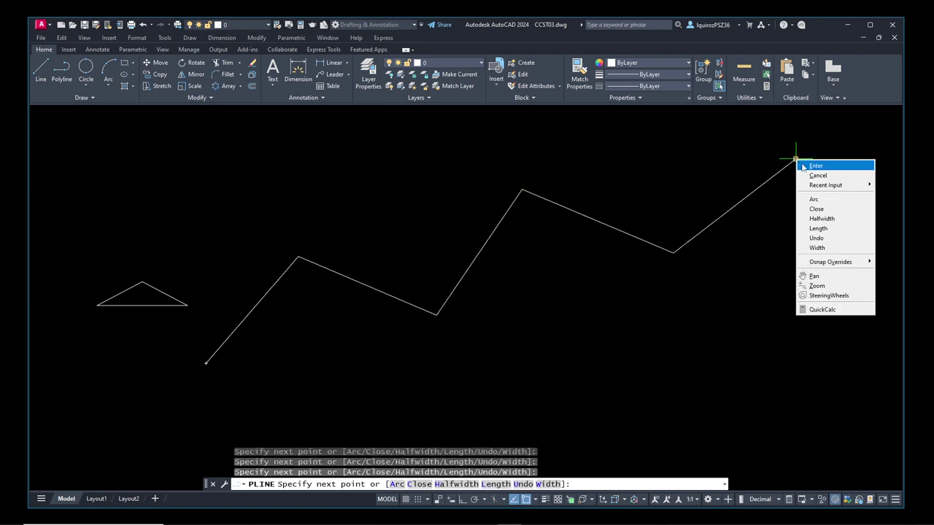
{"action": "left_click", "coordinate": [813, 166]}
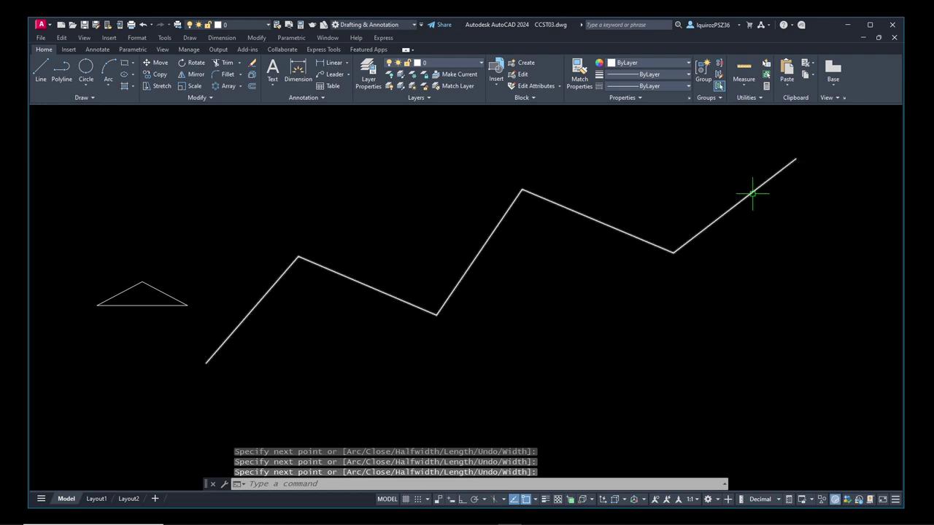
{"action": "left_click", "coordinate": [619, 232]}
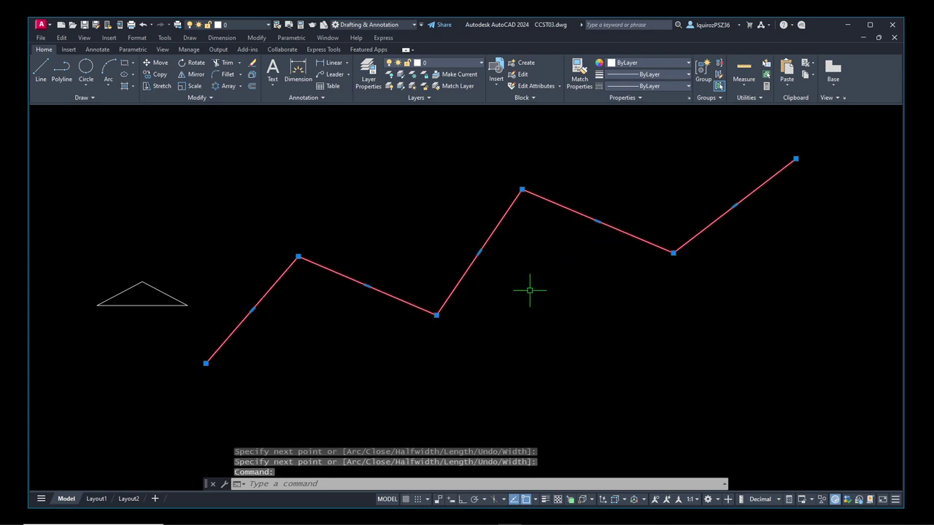
{"action": "key", "text": "Escape"}
- Convert the zigzag polyline into a smooth curve with the PEDIT Spline option
{"action": "type", "text": "pedit"}
{"action": "key", "text": "Return"}
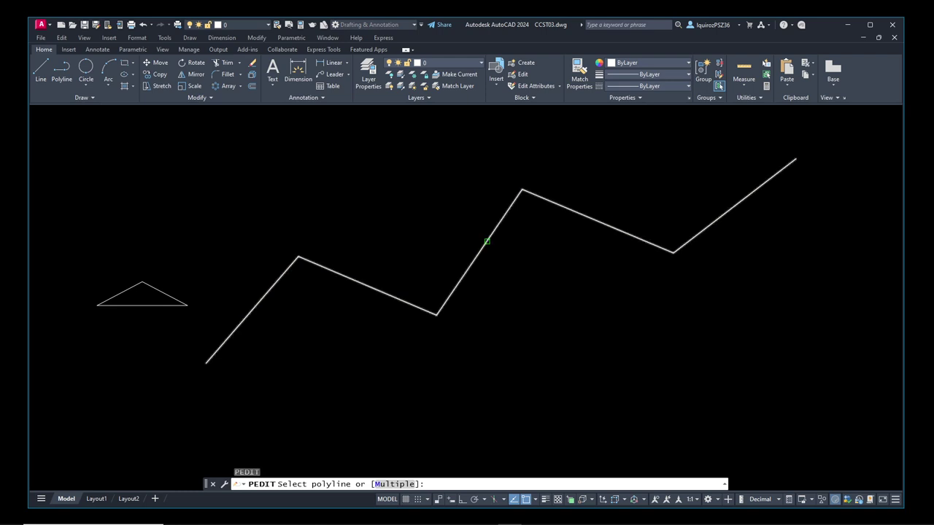
{"action": "left_click", "coordinate": [488, 241]}
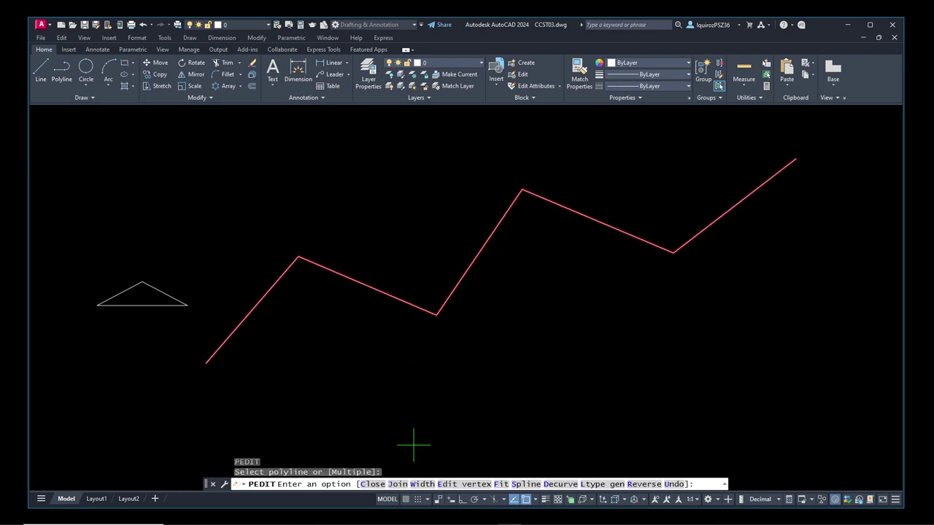
{"action": "left_click", "coordinate": [520, 485]}
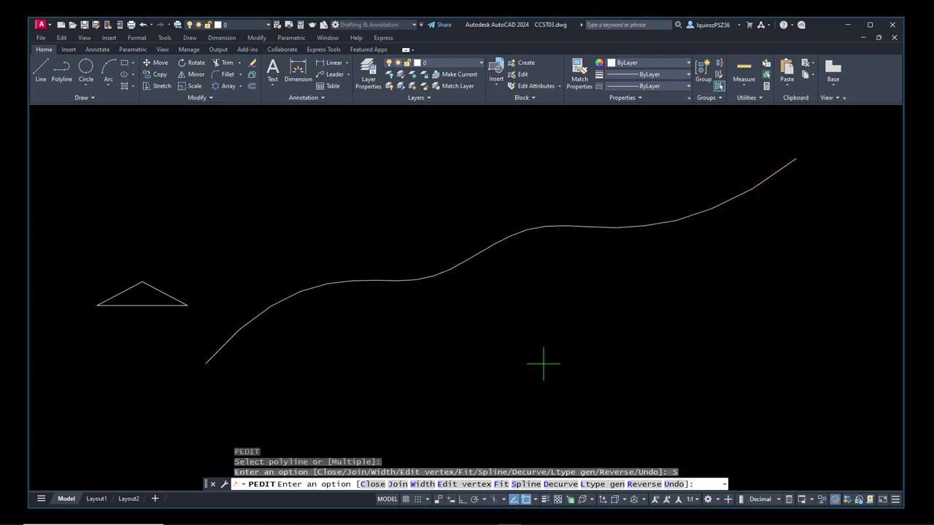
{"action": "key", "text": "Return"}
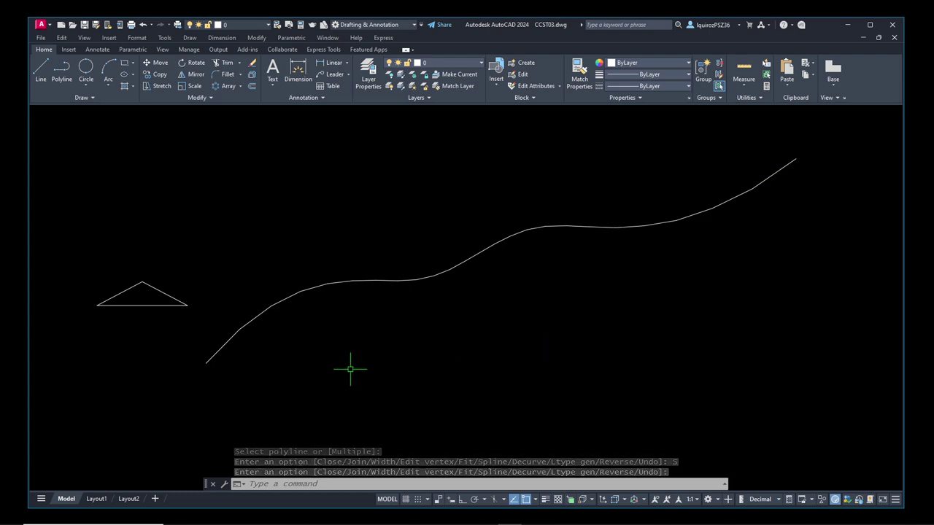
- Scale the triangle to half size (0.5) about its centre
{"action": "type", "text": "sc"}
{"action": "key", "text": "Return"}
{"action": "left_click", "coordinate": [81, 274]}
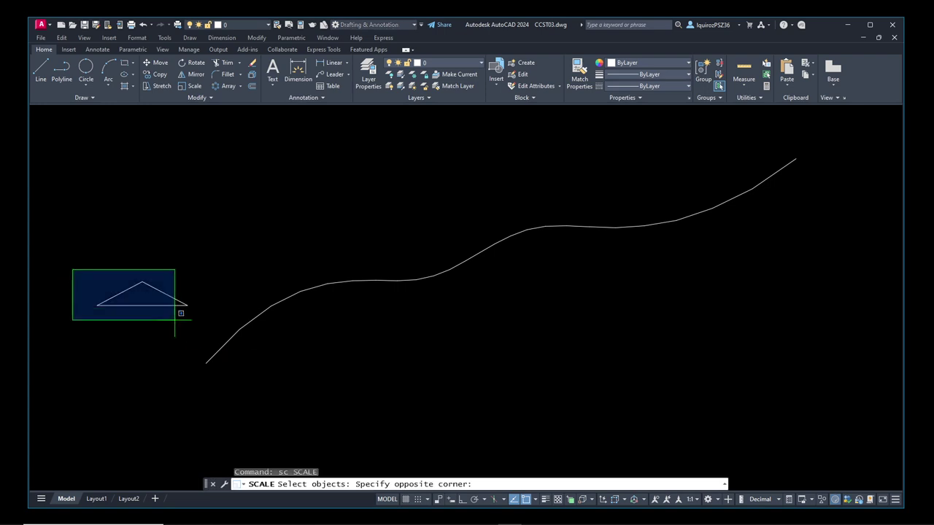
{"action": "left_click", "coordinate": [194, 317]}
{"action": "key", "text": "Return"}
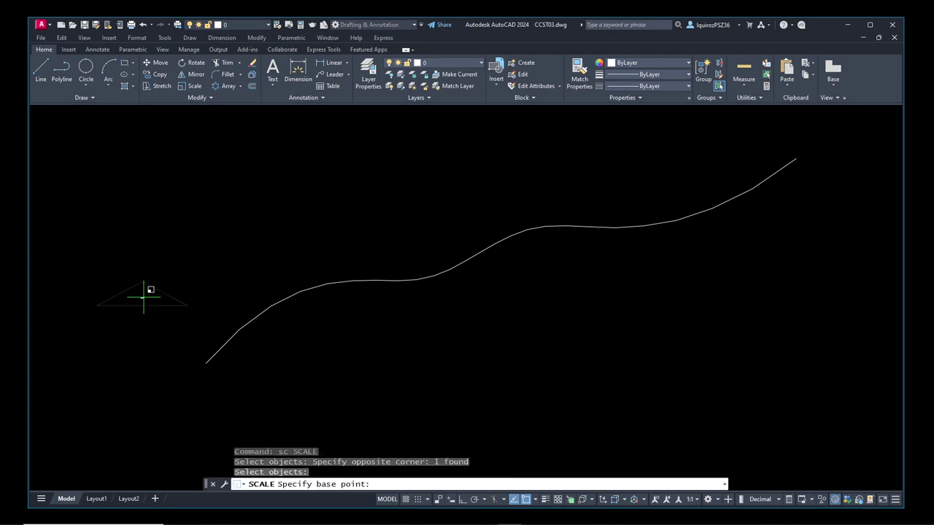
{"action": "left_click", "coordinate": [142, 296]}
{"action": "type", "text": ",5"}
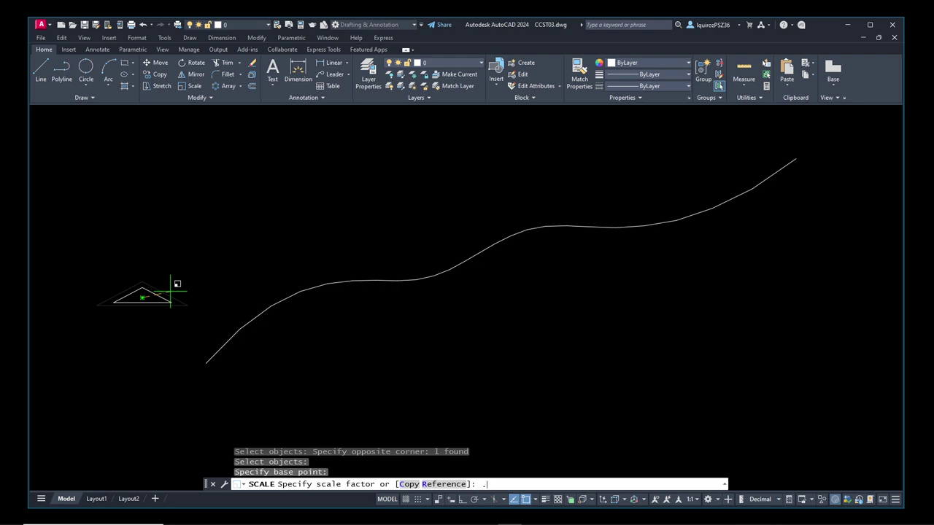
{"action": "type", "text": "5"}
{"action": "key", "text": "Return"}
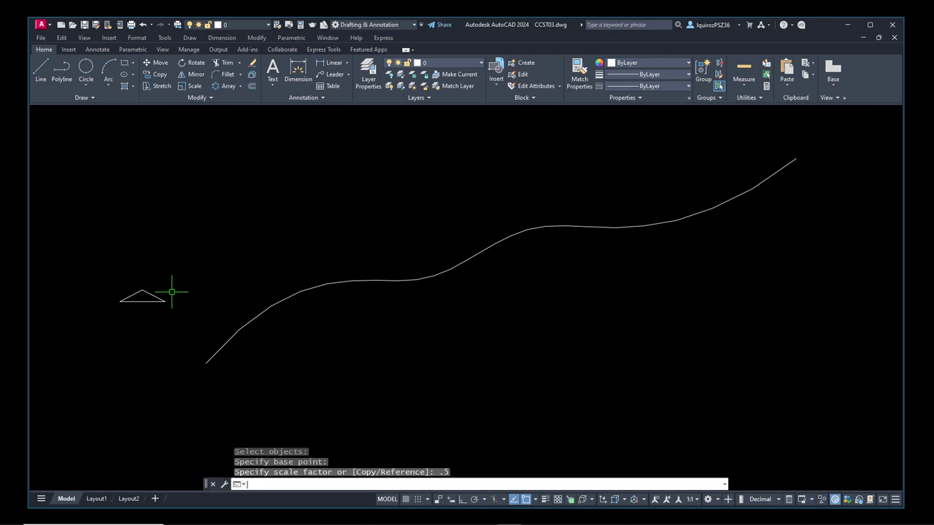
- Move the triangle so its apex sits on the curve's lower endpoint
{"action": "type", "text": "m"}
{"action": "key", "text": "Return"}
{"action": "left_click", "coordinate": [146, 301]}
{"action": "key", "text": "Return"}
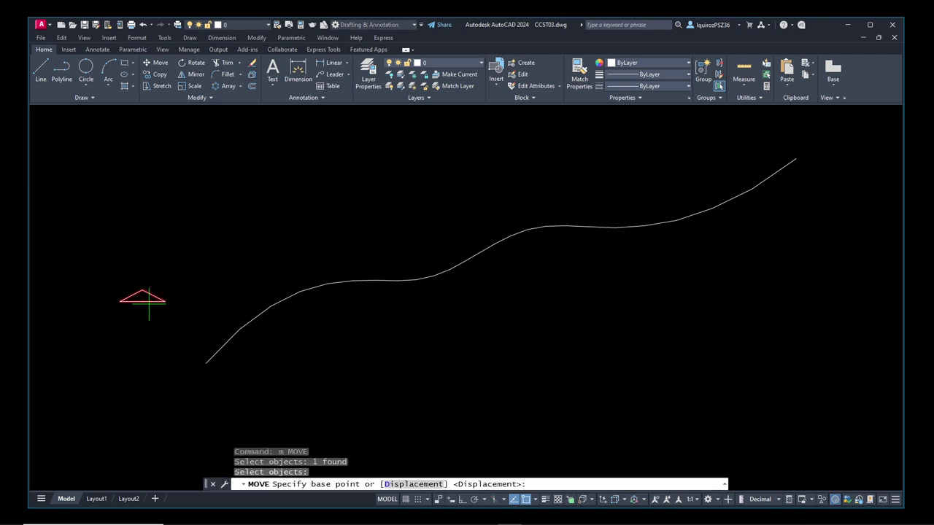
{"action": "left_click", "coordinate": [143, 299]}
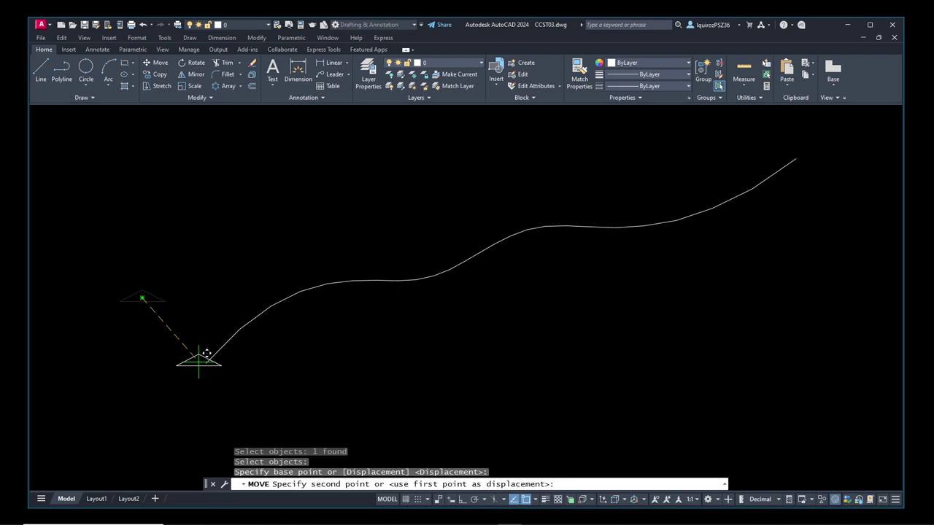
{"action": "left_click", "coordinate": [207, 356]}
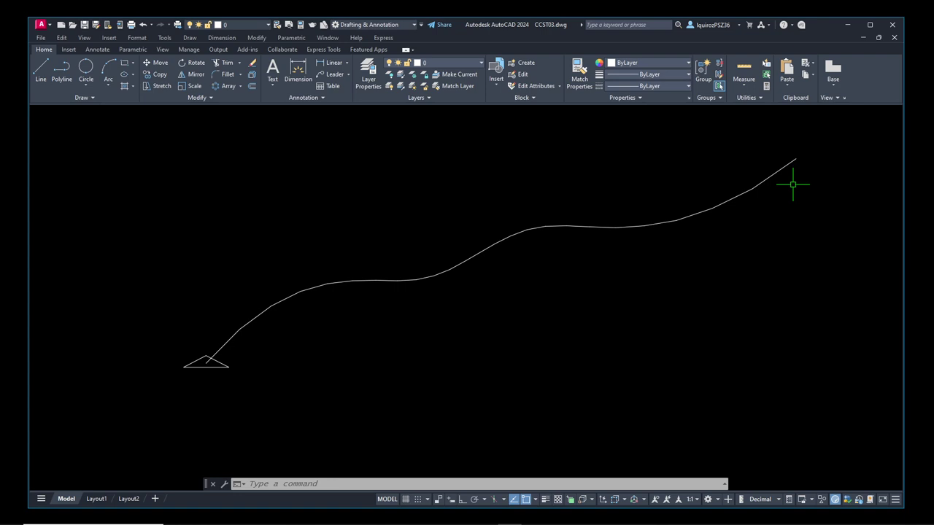
{"action": "left_click", "coordinate": [242, 86]}
- Create a path array of the triangle along the spline, previewing 10 items 38.04 apart
{"action": "left_click", "coordinate": [241, 86]}
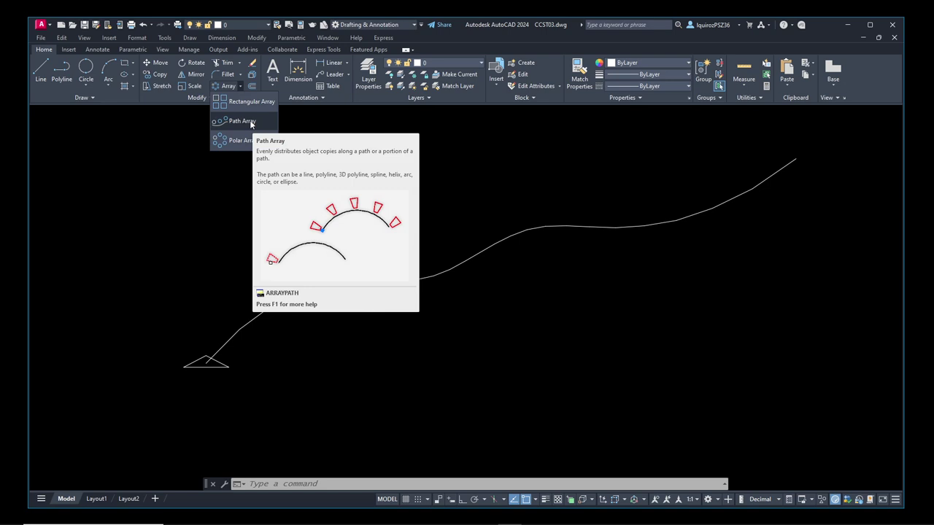
{"action": "left_click", "coordinate": [251, 122]}
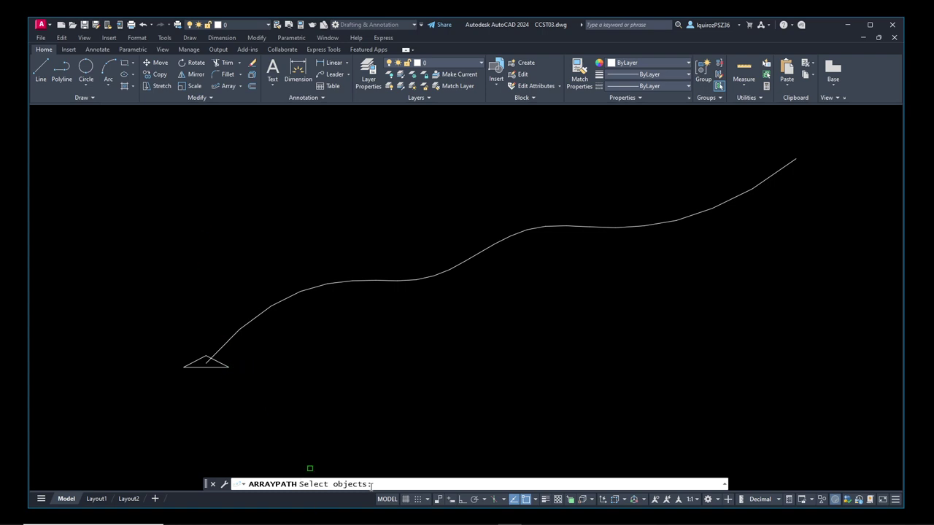
{"action": "left_click", "coordinate": [222, 364]}
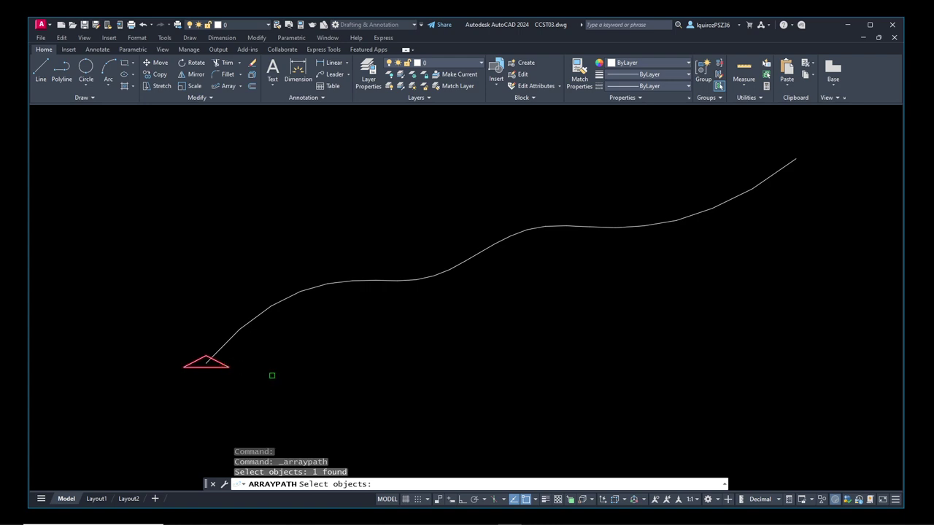
{"action": "key", "text": "Return"}
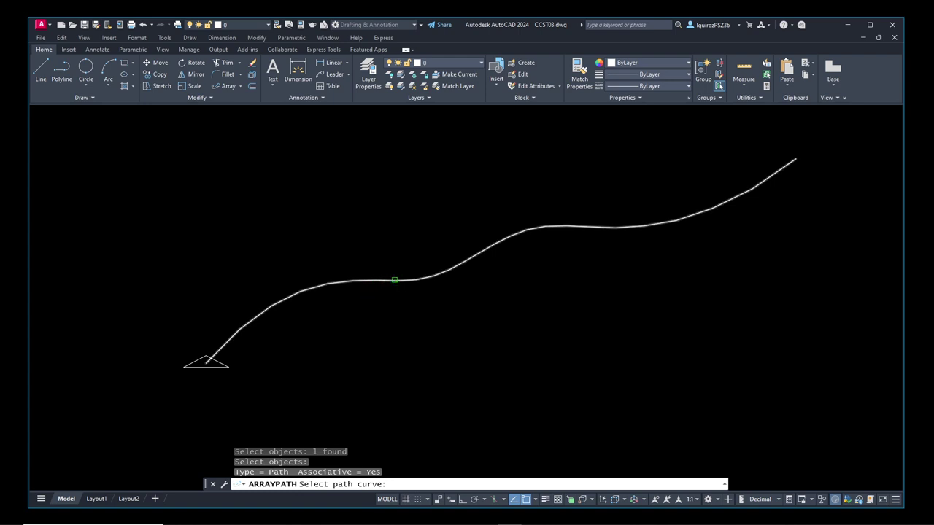
{"action": "left_click", "coordinate": [394, 279]}
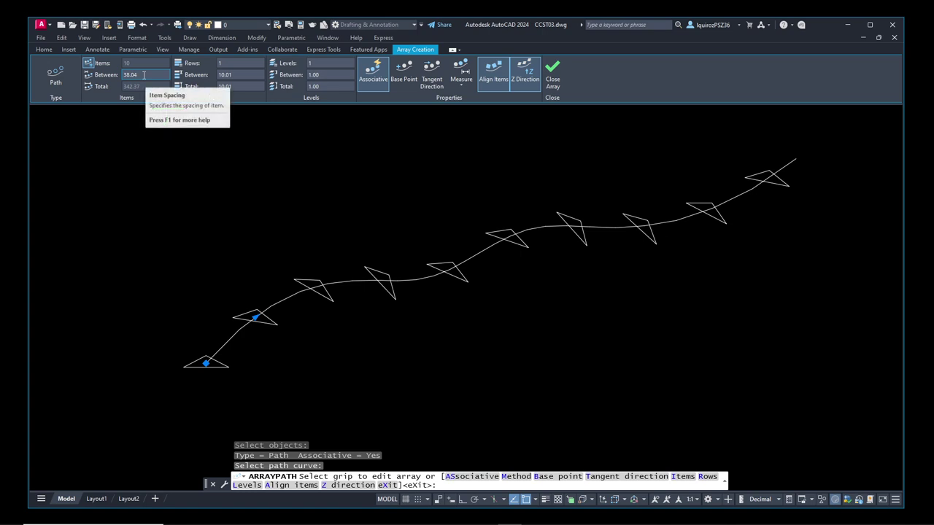
- Set the array's Items Between to 30, giving 13 triangles over 360
{"action": "left_click", "coordinate": [145, 74]}
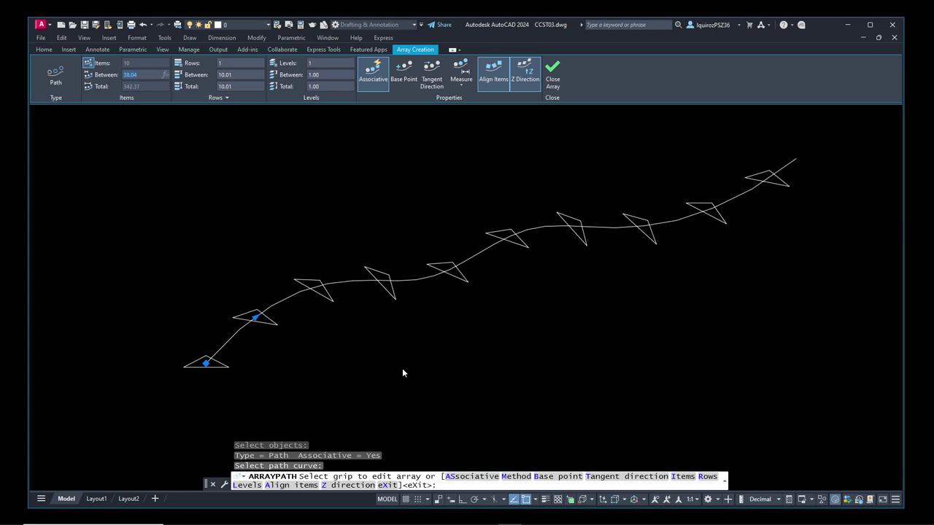
{"action": "type", "text": "30"}
{"action": "key", "text": "Return"}
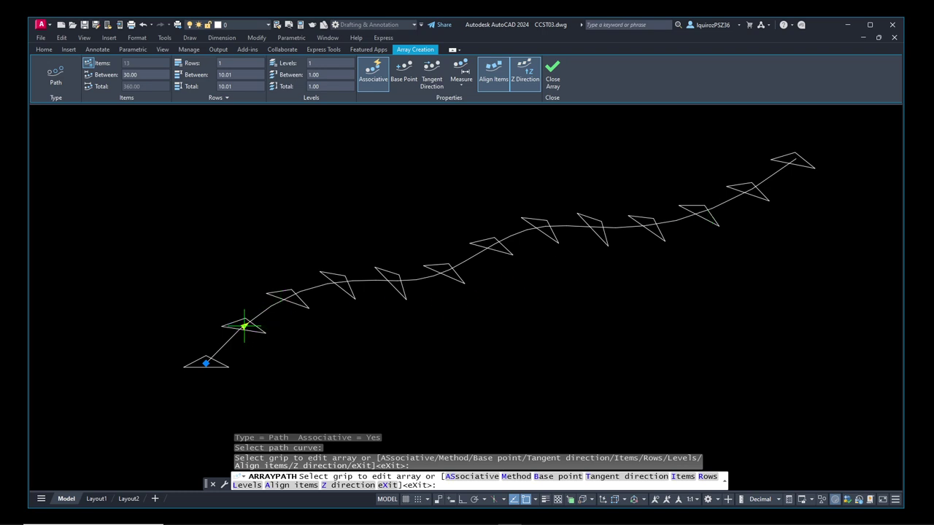
{"action": "left_click", "coordinate": [245, 326]}
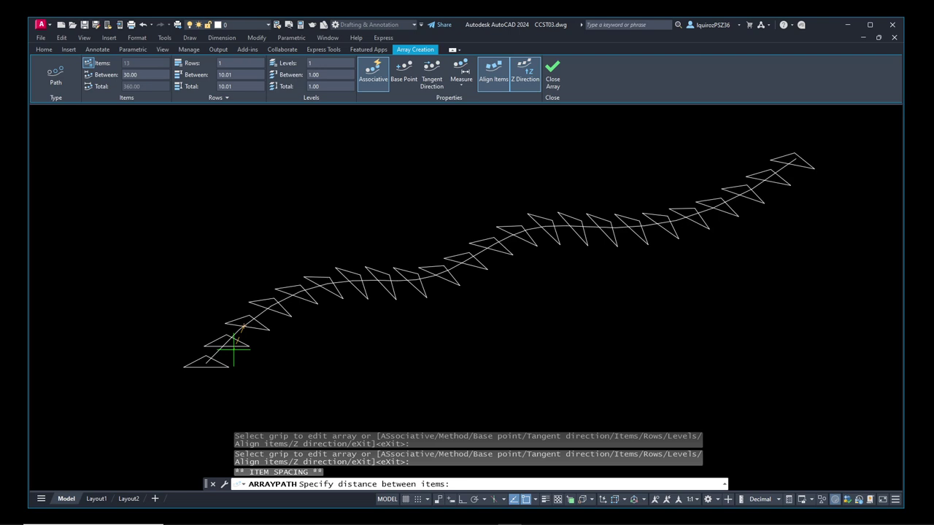
- Set Items Between to 10 so 37 triangles fill the curve, then pan to review
{"action": "left_click", "coordinate": [233, 349]}
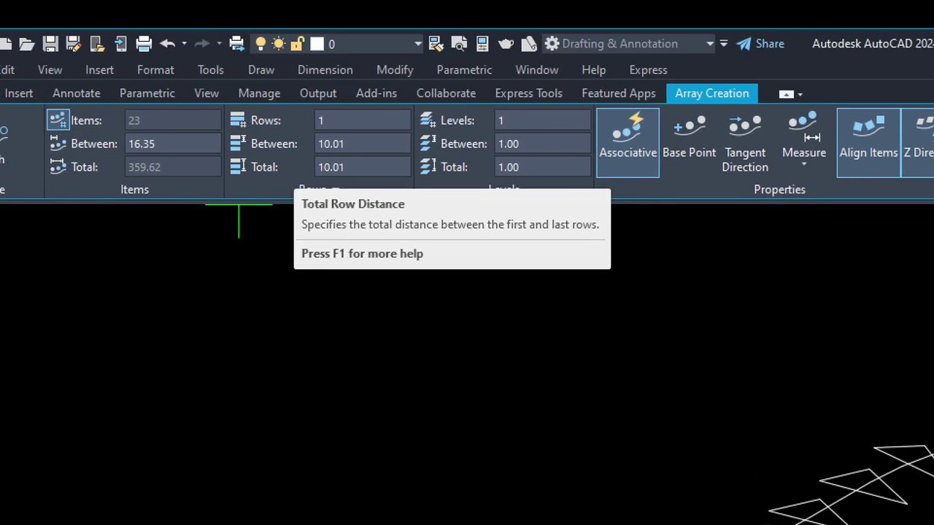
{"action": "mouse_move", "coordinate": [133, 123]}
{"action": "left_mouse_down"}
{"action": "mouse_move", "coordinate": [126, 146]}
{"action": "mouse_move", "coordinate": [167, 149]}
{"action": "mouse_move", "coordinate": [163, 123]}
{"action": "left_mouse_up"}
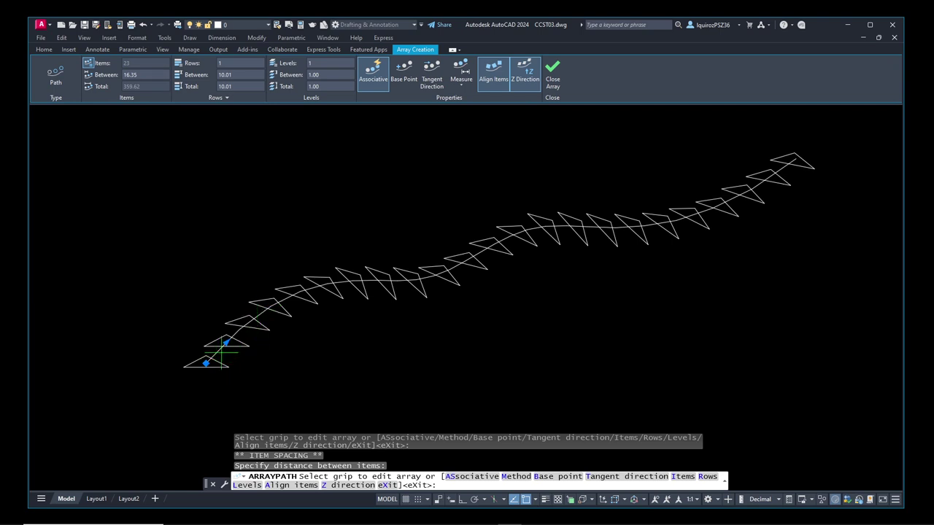
{"action": "scroll", "coordinate": [222, 353], "scroll_direction": "up", "scroll_amount": 4}
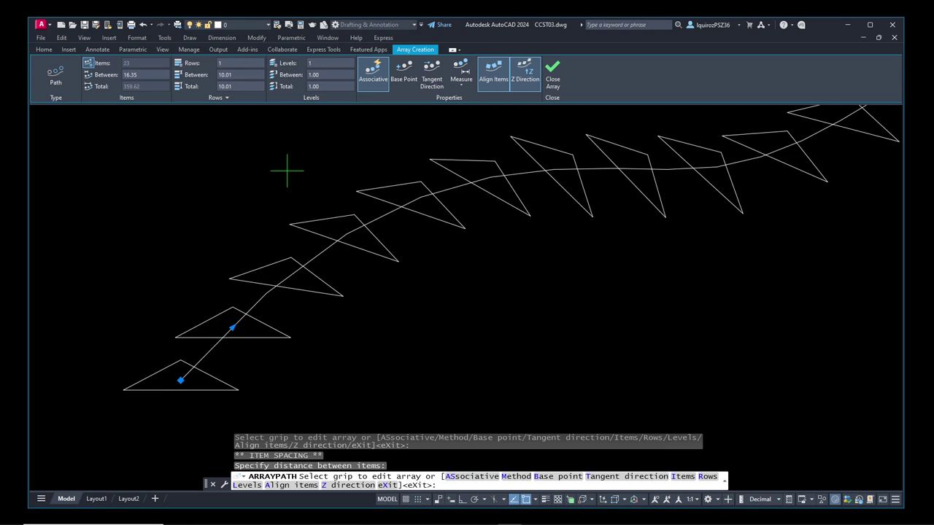
{"action": "left_click", "coordinate": [146, 75]}
{"action": "type", "text": "10"}
{"action": "key", "text": "Return"}
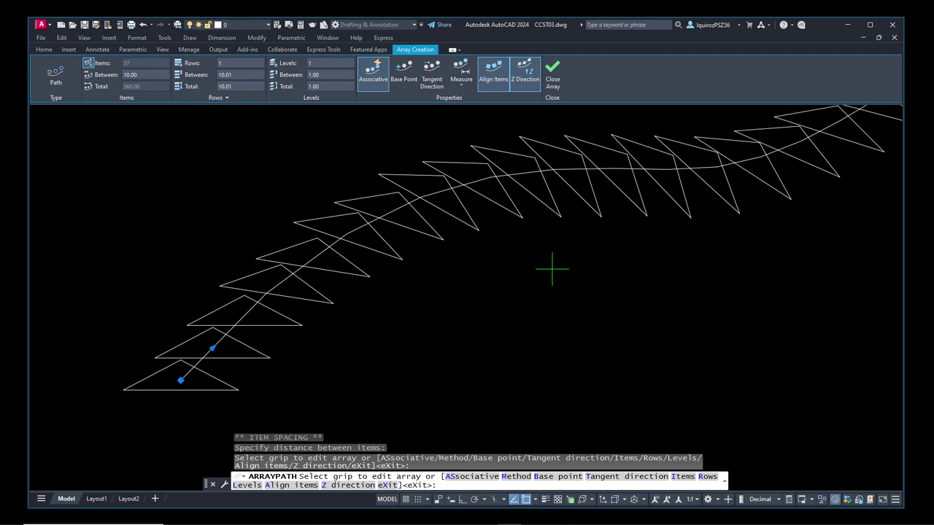
{"action": "scroll", "coordinate": [553, 269], "scroll_direction": "down", "scroll_amount": 3}
{"action": "mouse_move", "coordinate": [614, 260]}
{"action": "middle_mouse_down"}
{"action": "mouse_move", "coordinate": [402, 316]}
{"action": "mouse_move", "coordinate": [411, 312]}
{"action": "middle_mouse_up"}
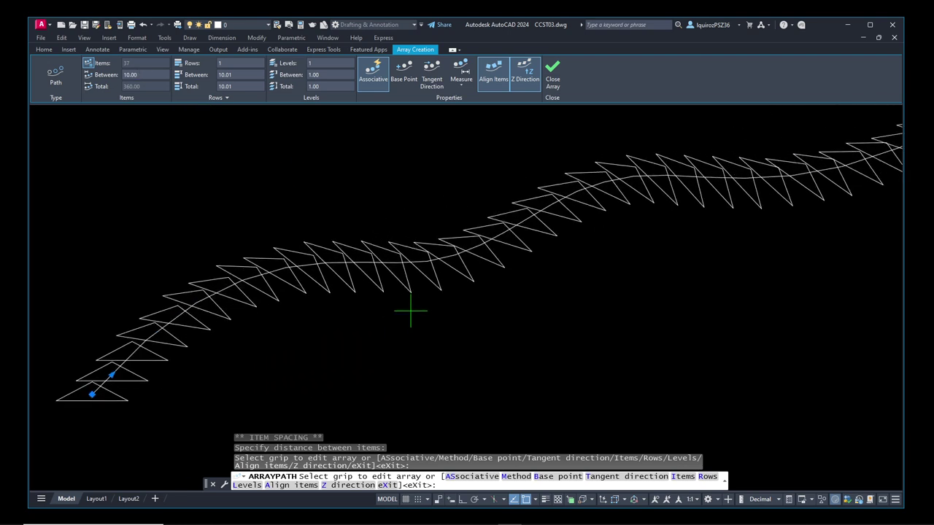
{"action": "scroll", "coordinate": [416, 309], "scroll_direction": "down", "scroll_amount": 2}
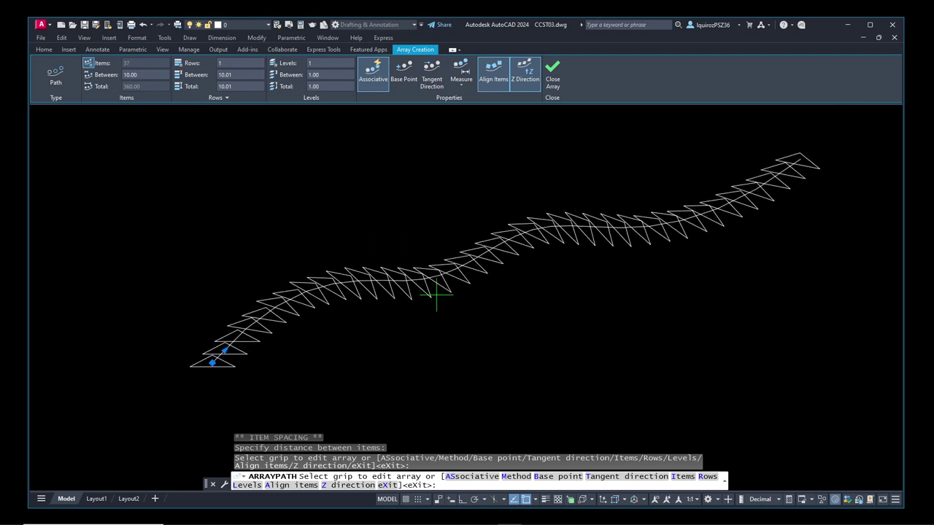